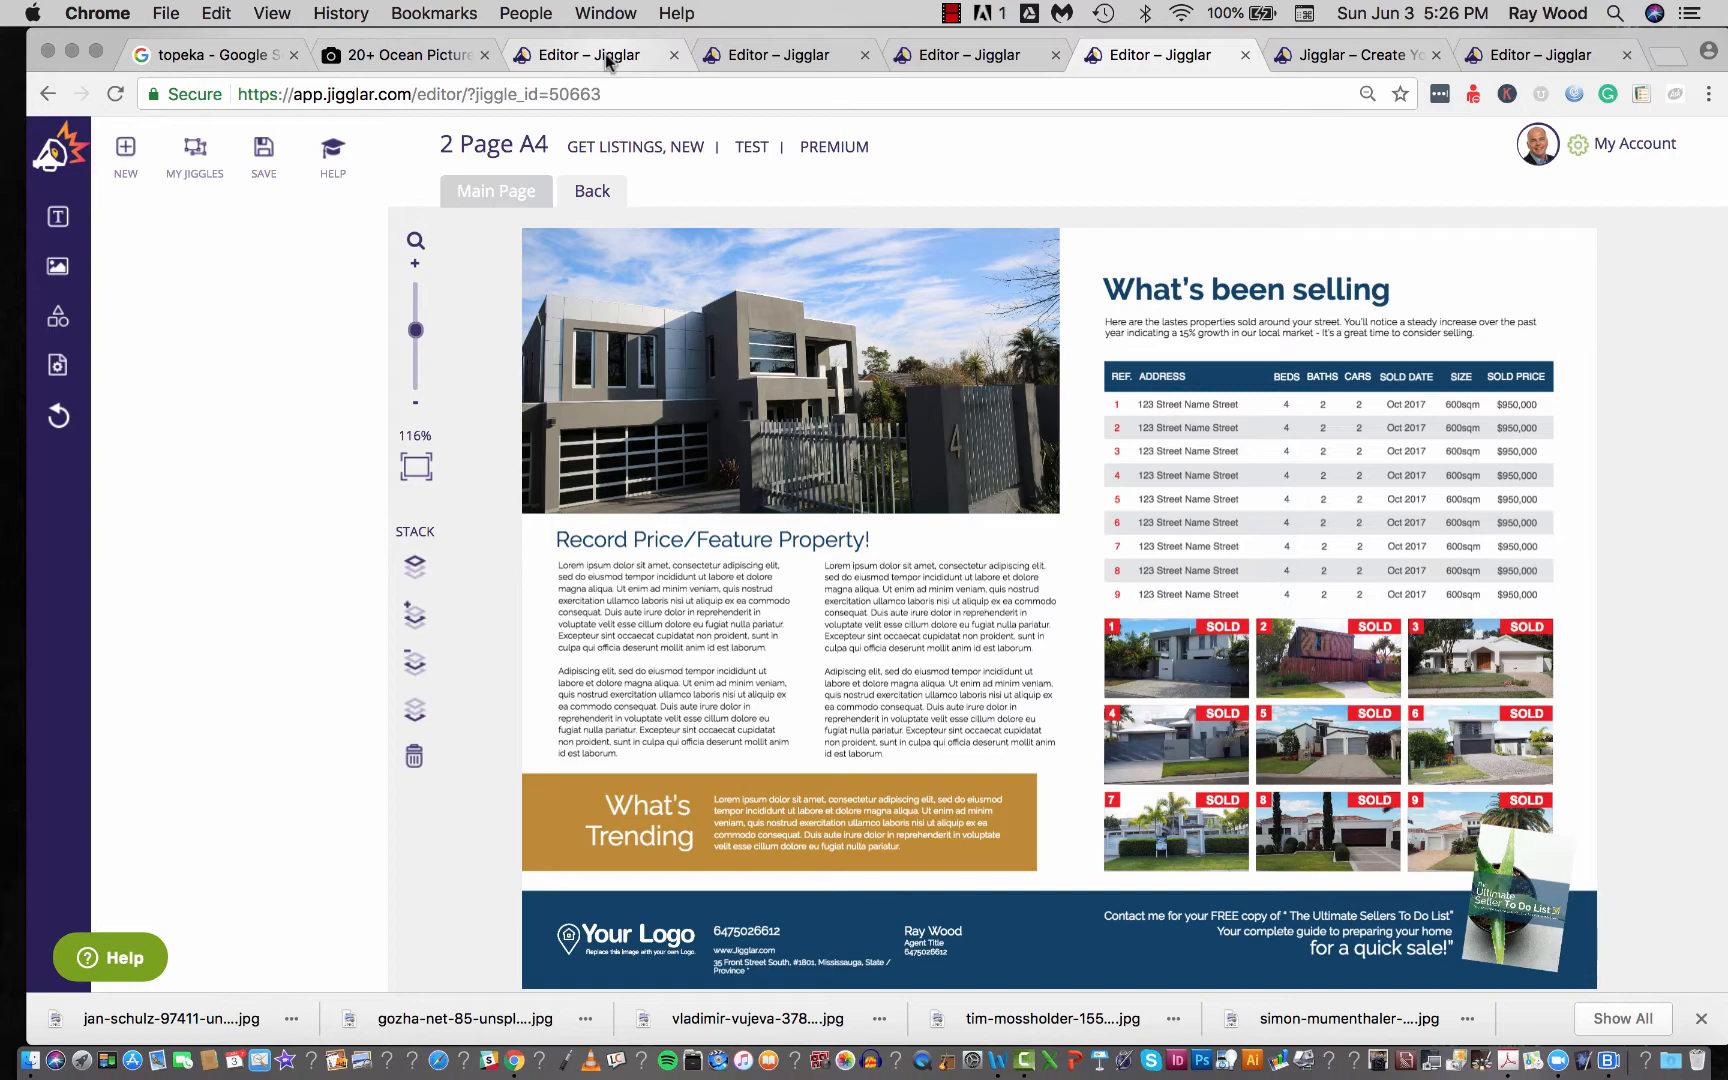
Switch to the Word document and review the newsletter tips, highlighting key points from "Conforming is boring" through "Stay positive and confident in a 'flat' market"
key(ctrl+Up)
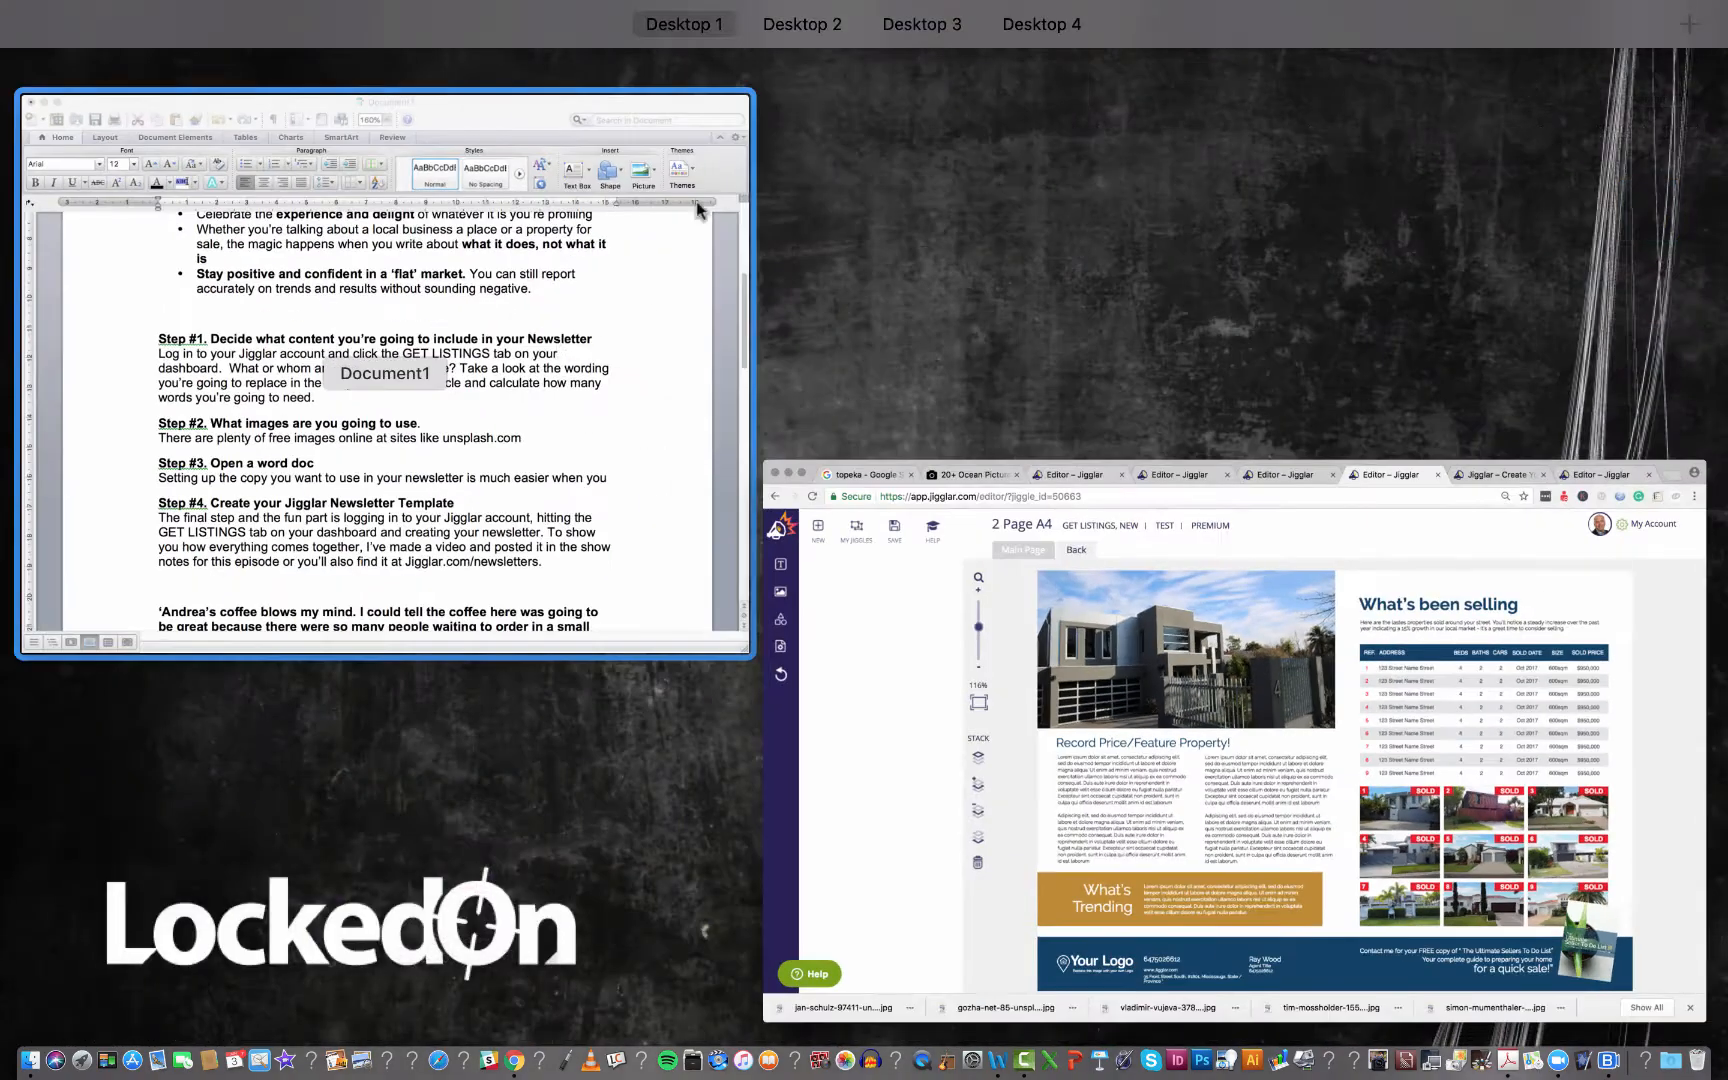
click(354, 375)
scroll(354, 380, up, 10)
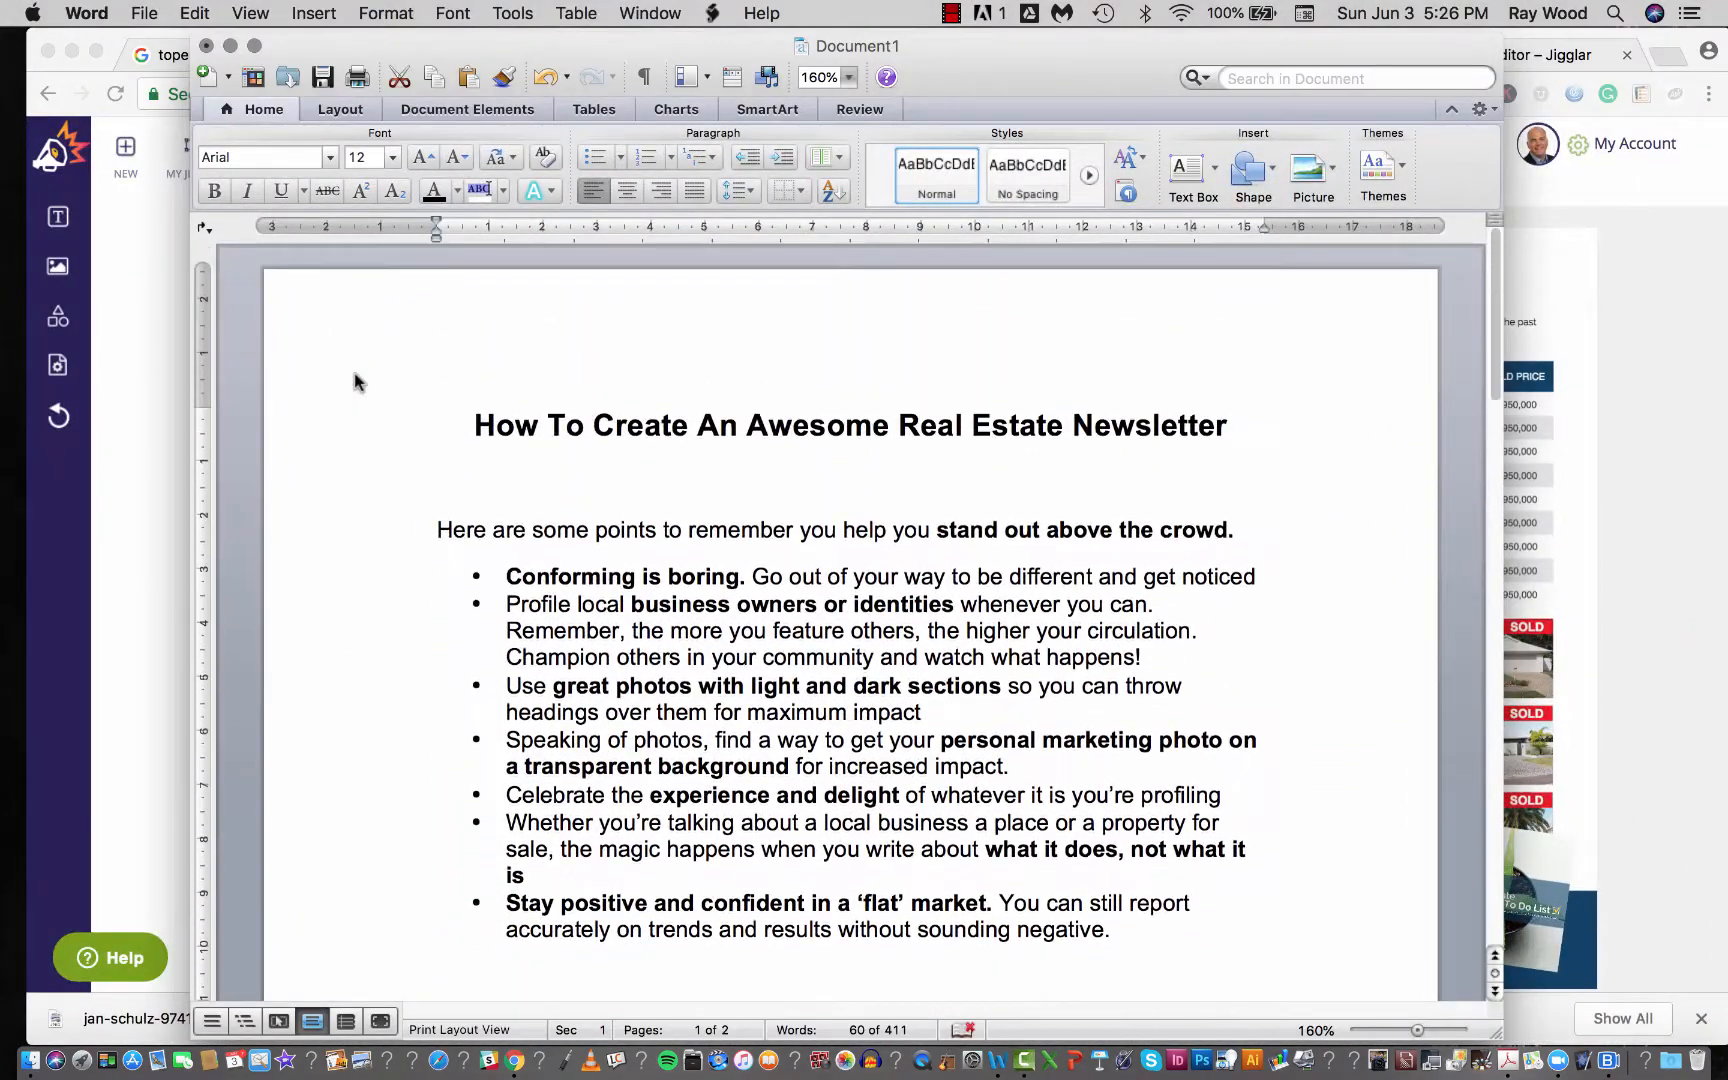
scroll(351, 382, down, 1)
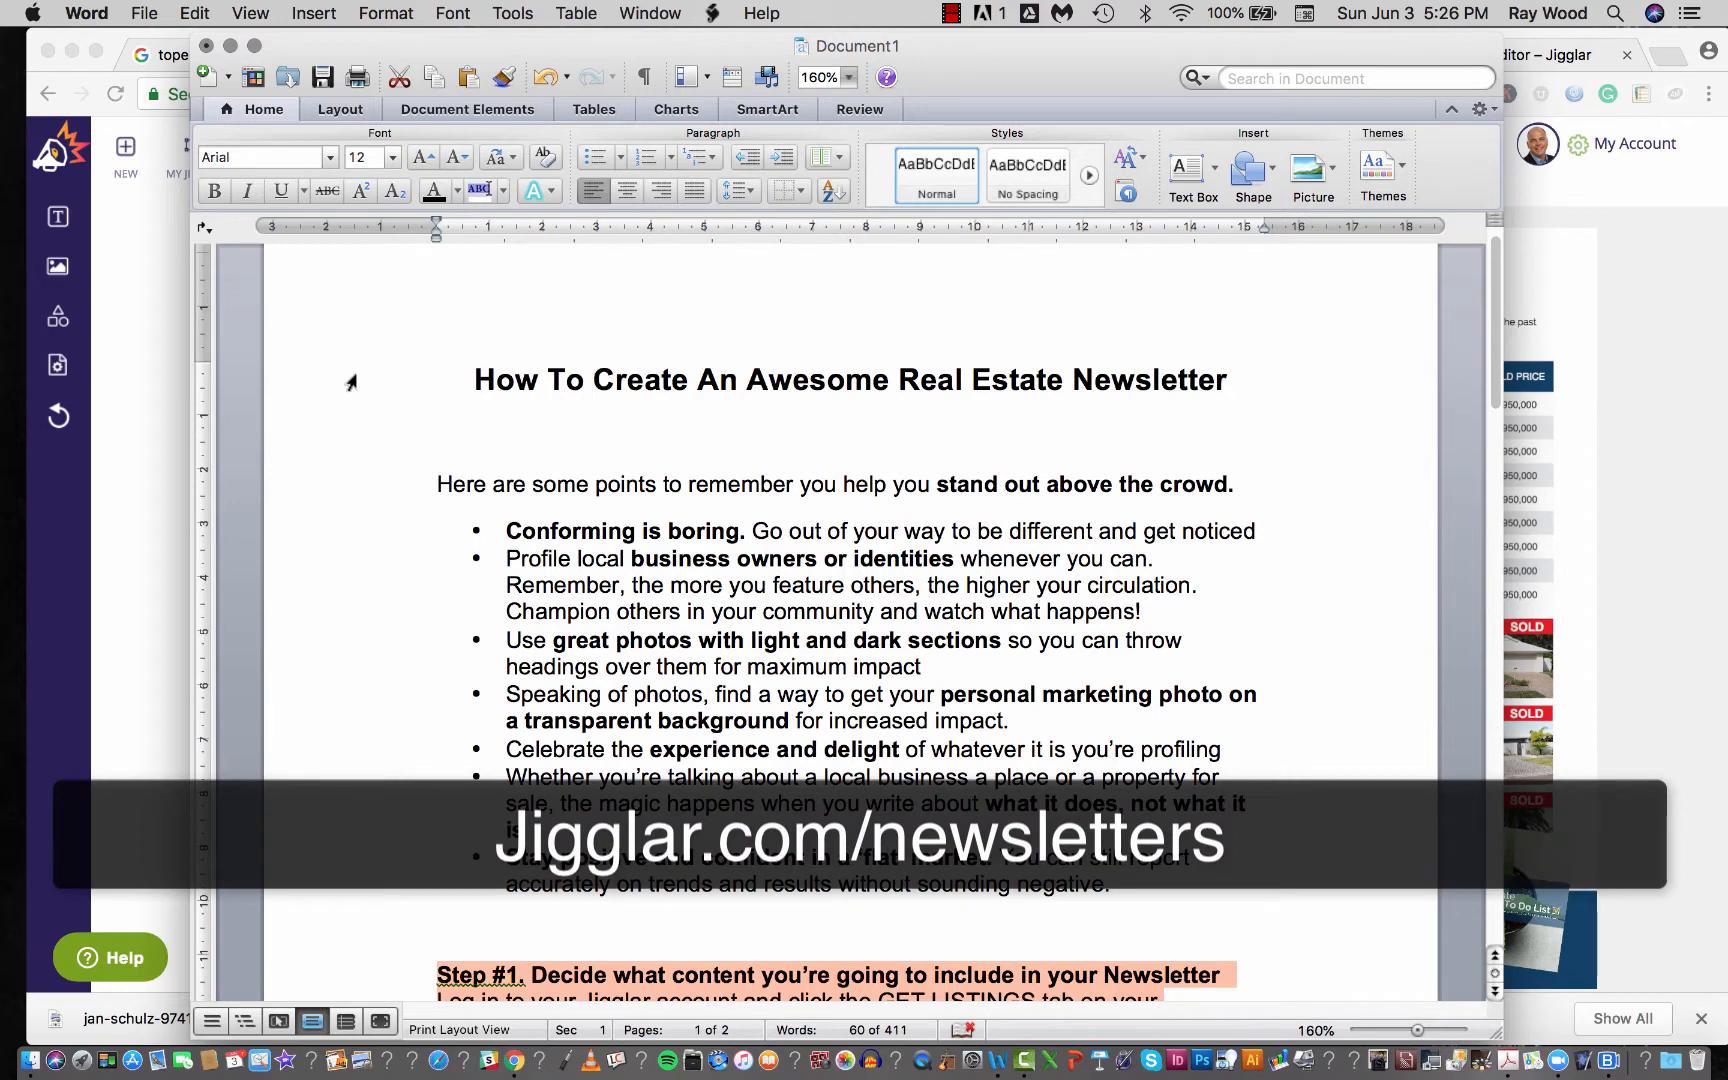
triple_click(657, 390)
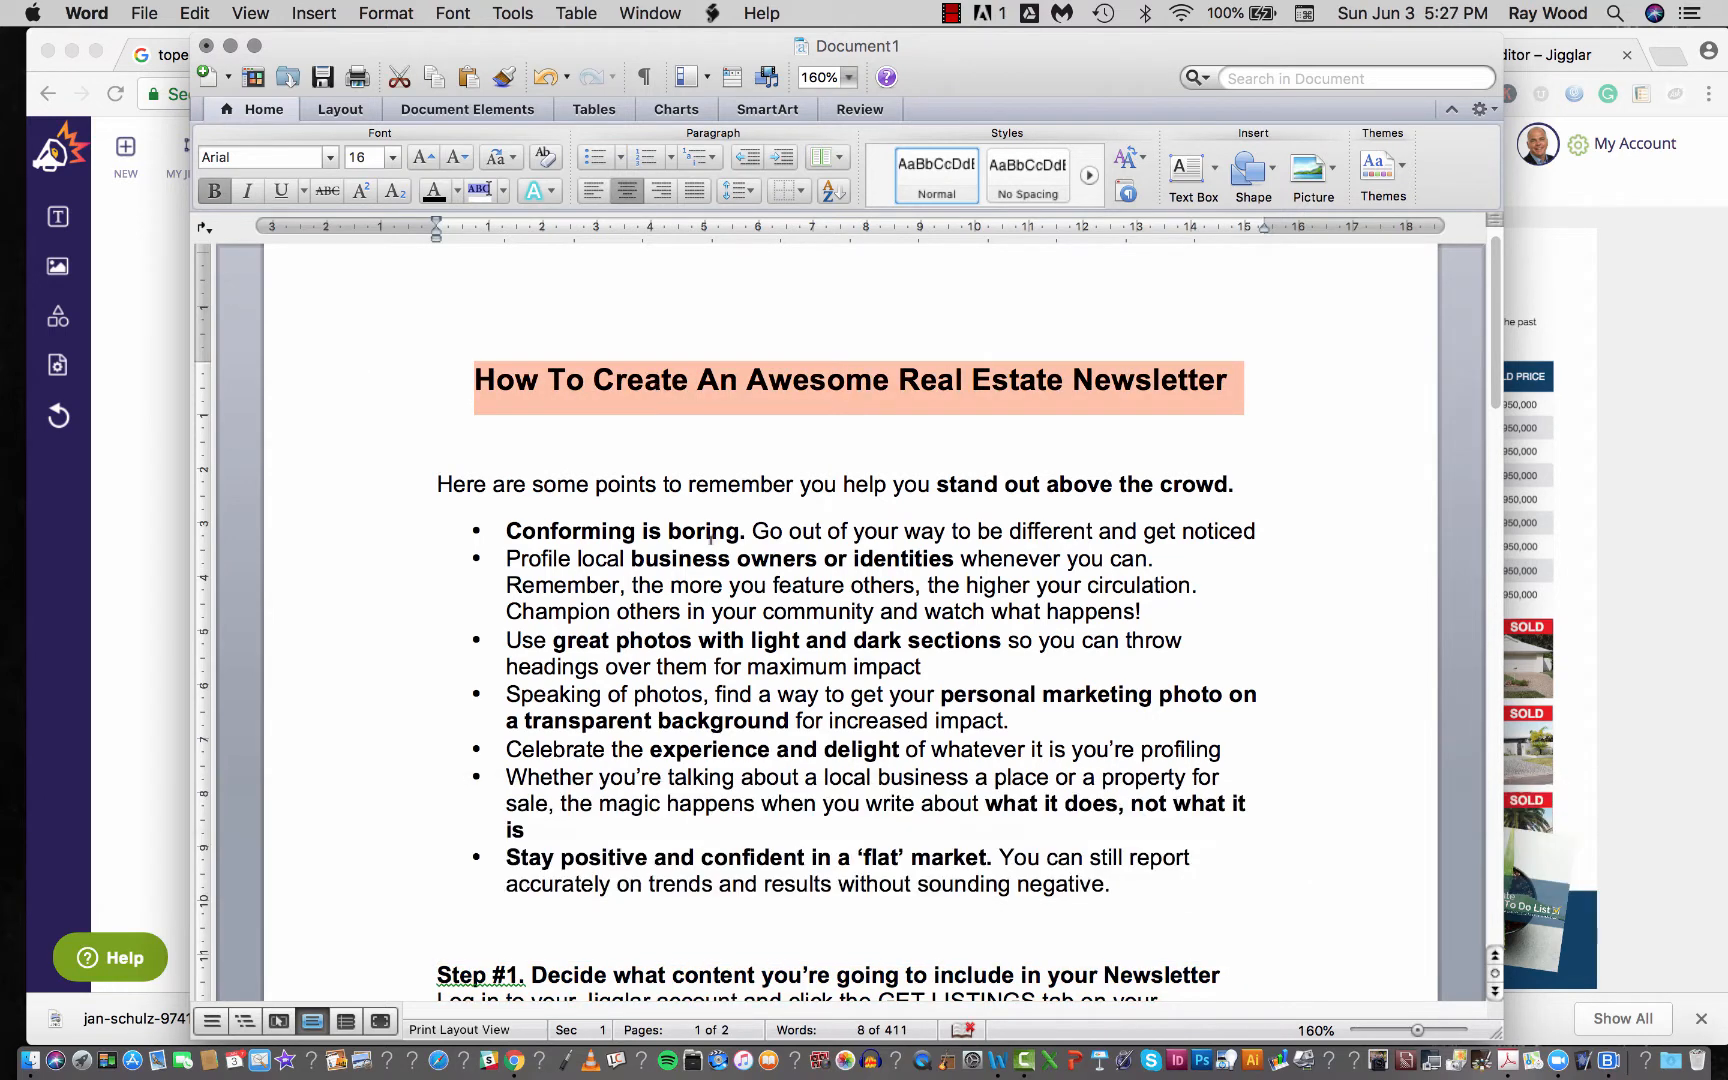
drag(752, 531, 554, 531)
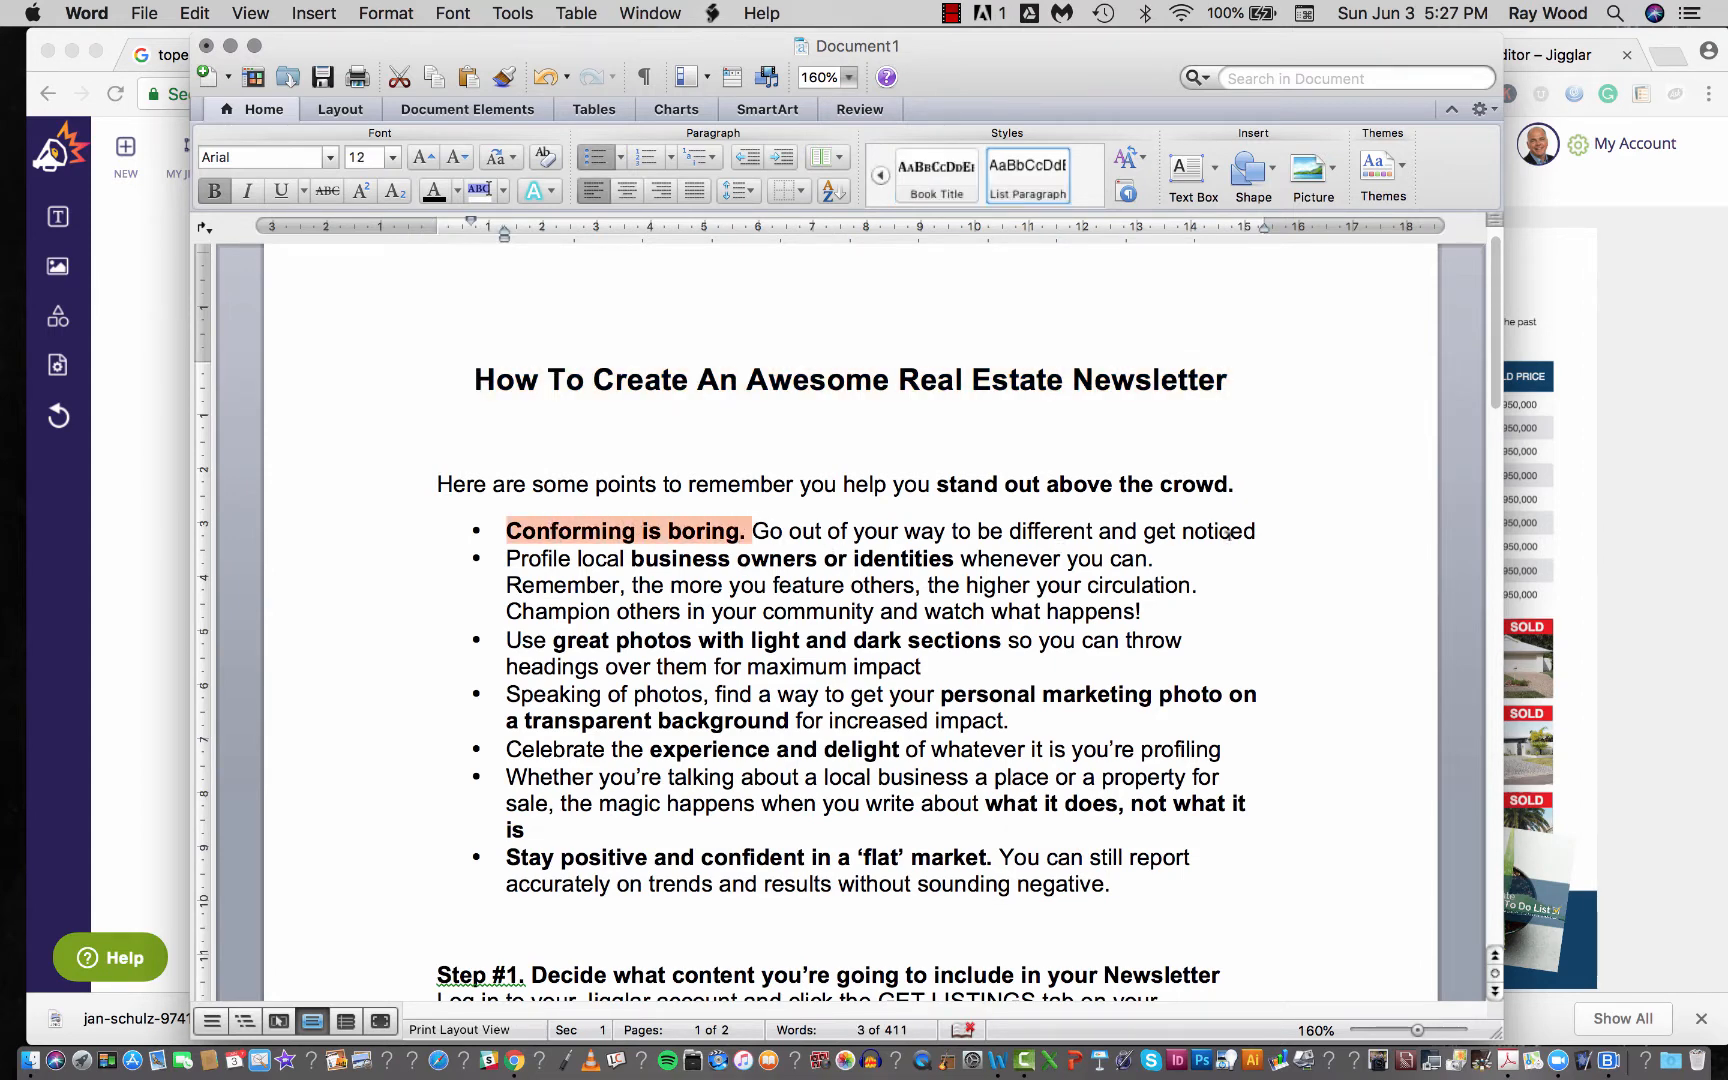
drag(1278, 528, 1192, 603)
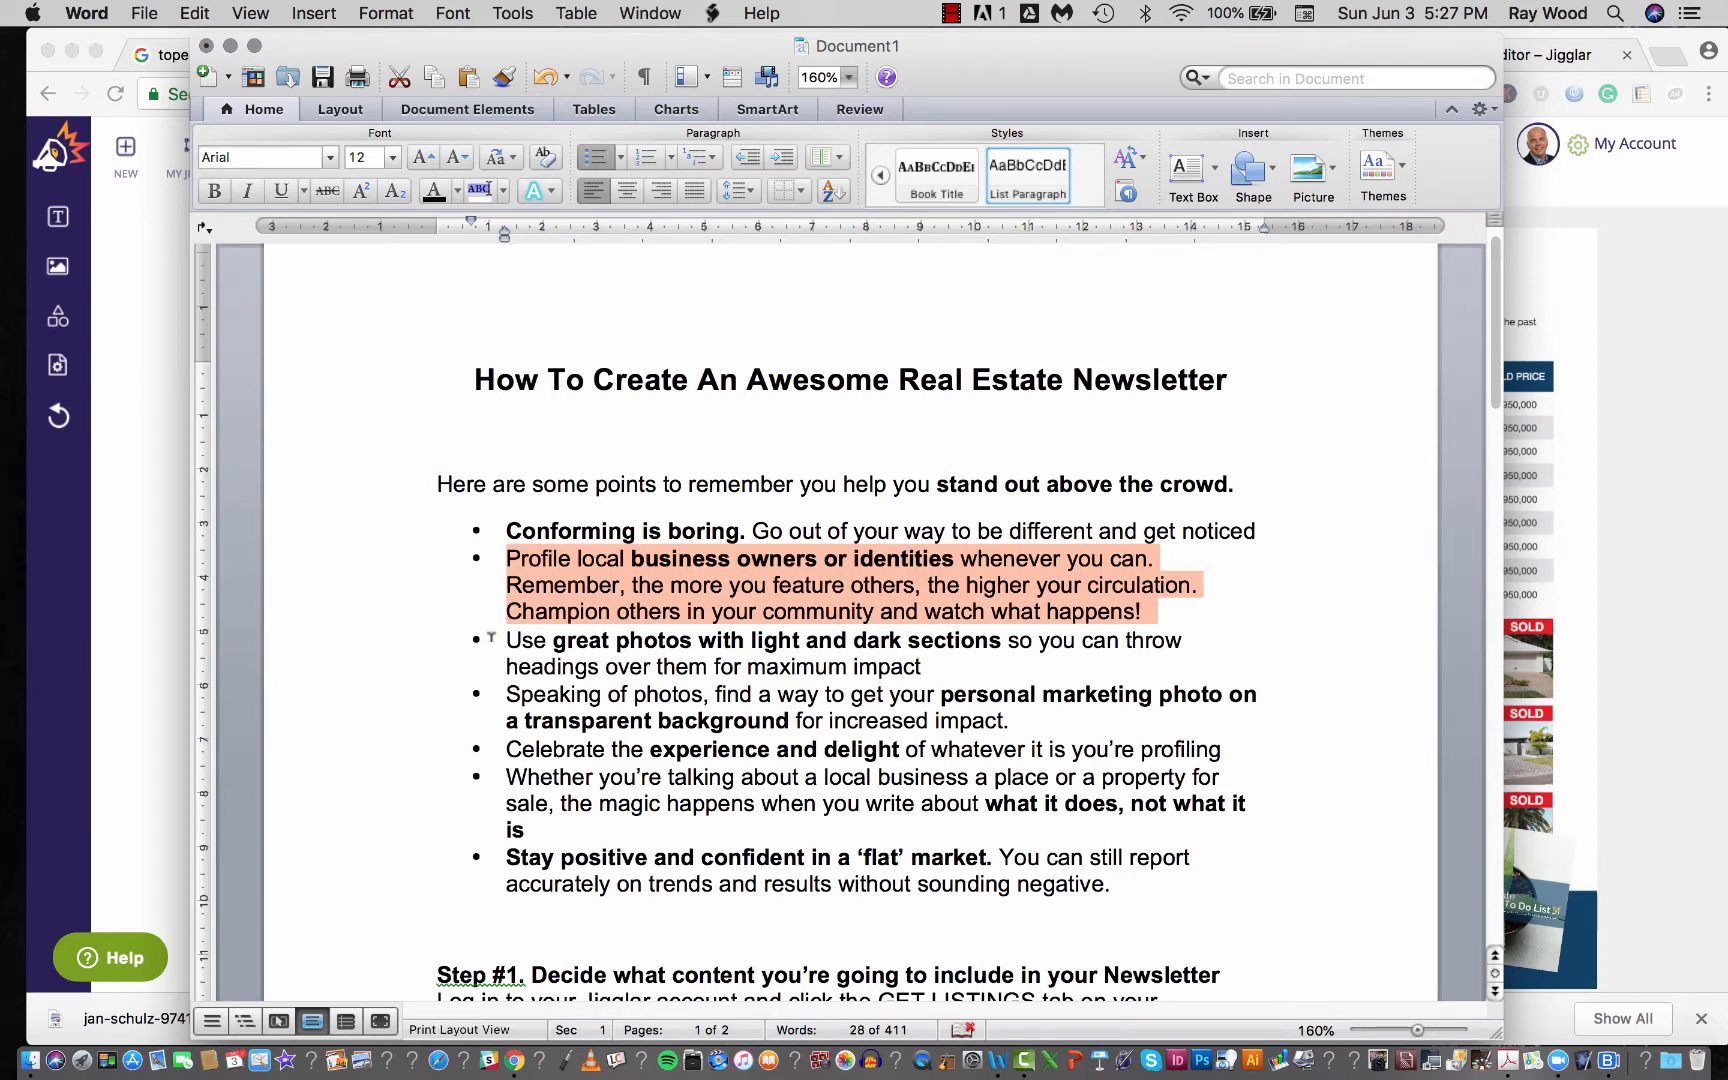
drag(501, 638, 984, 666)
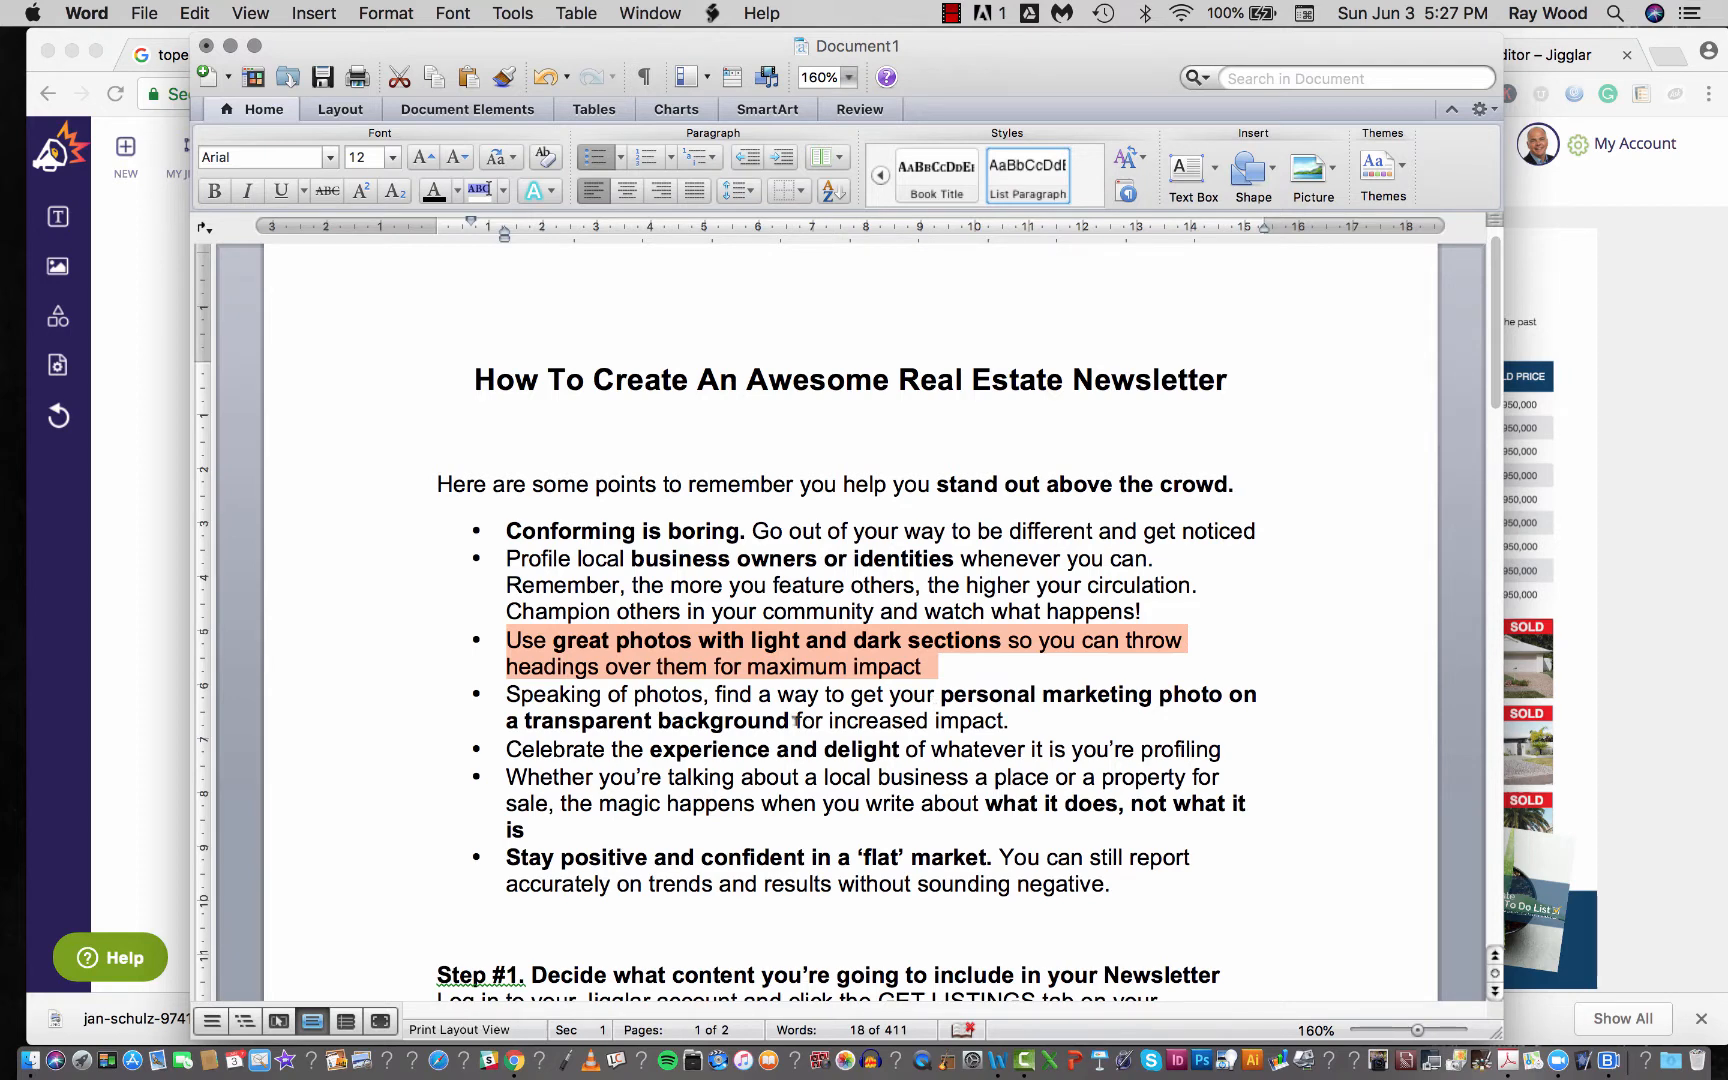
drag(790, 719, 943, 694)
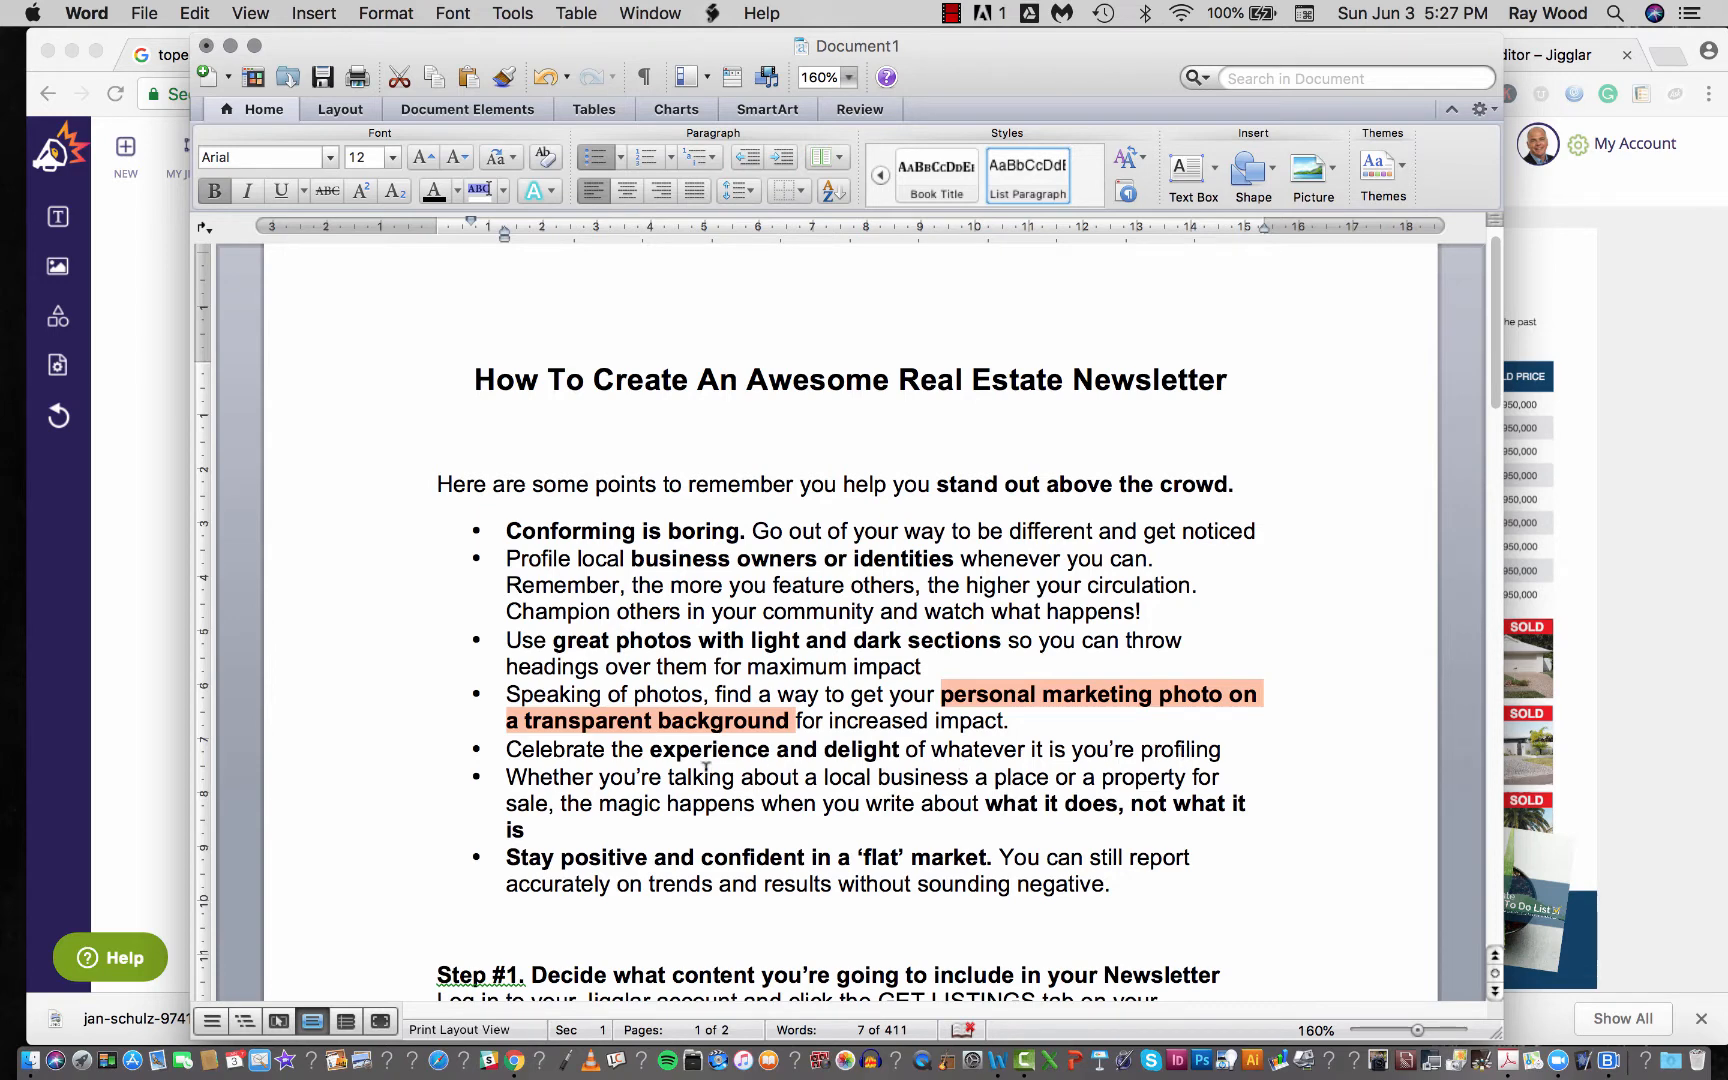
drag(506, 777, 1168, 807)
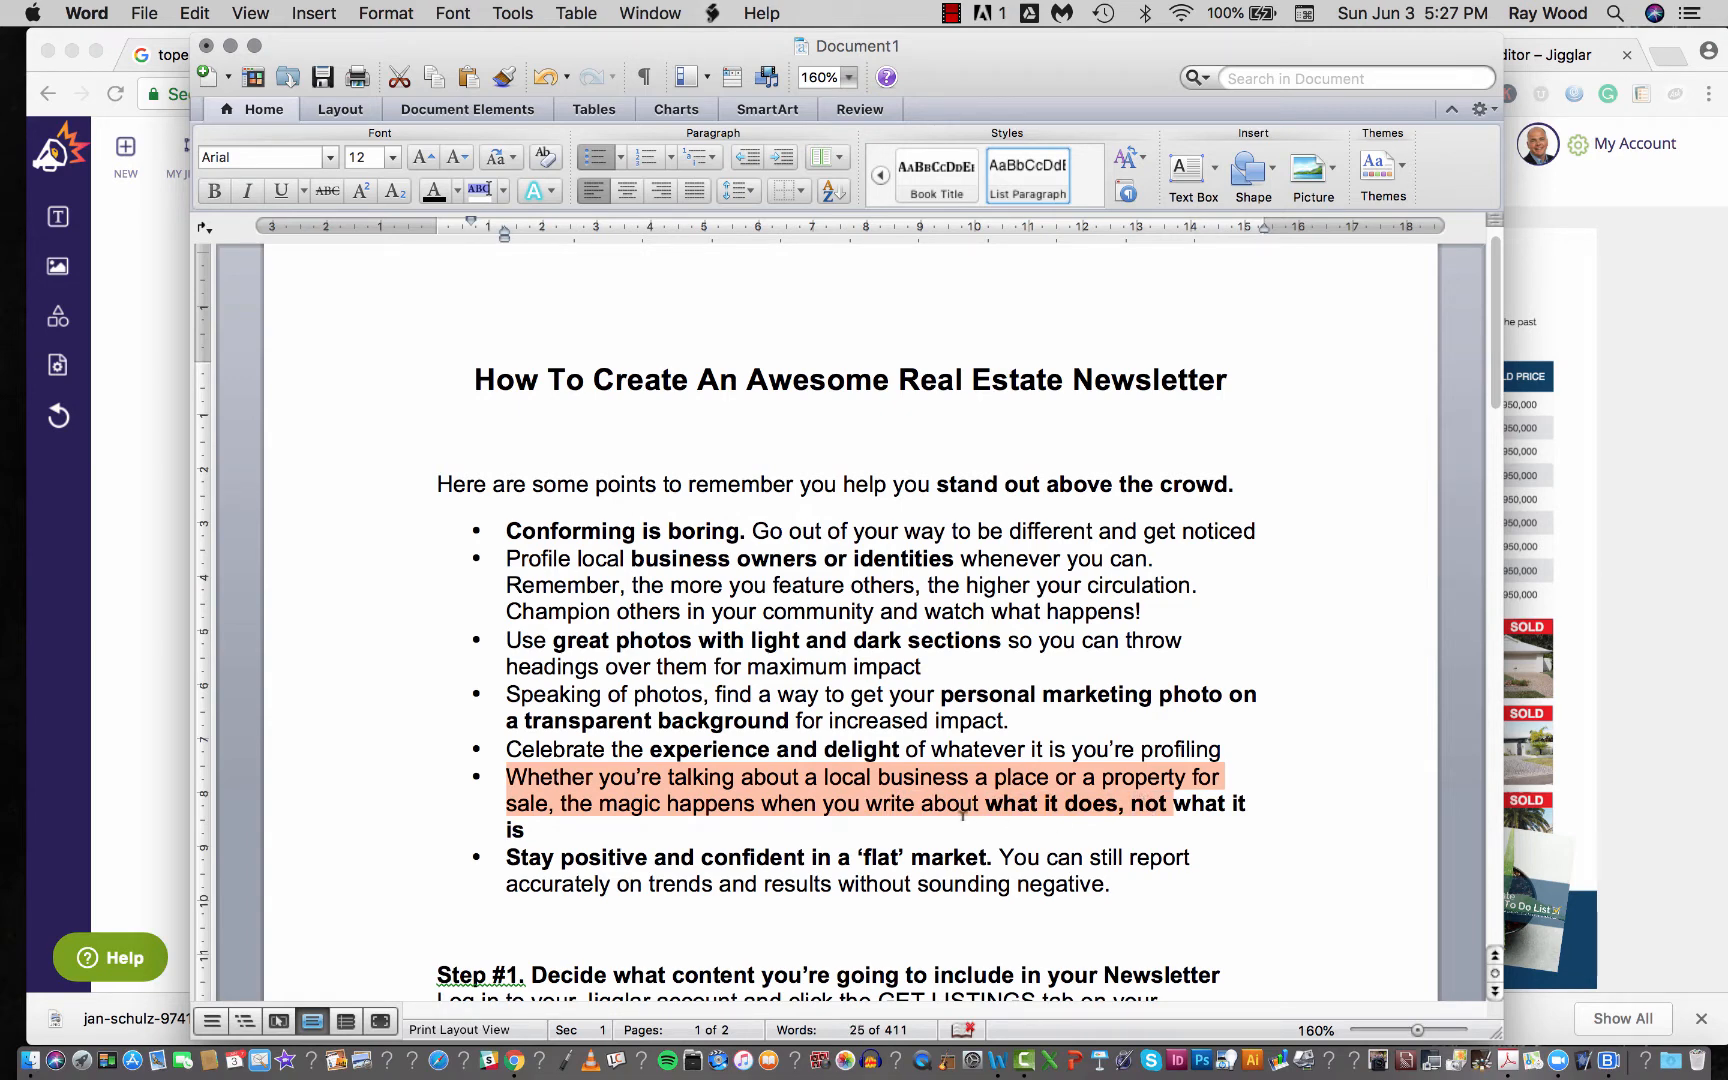
drag(985, 800, 1072, 832)
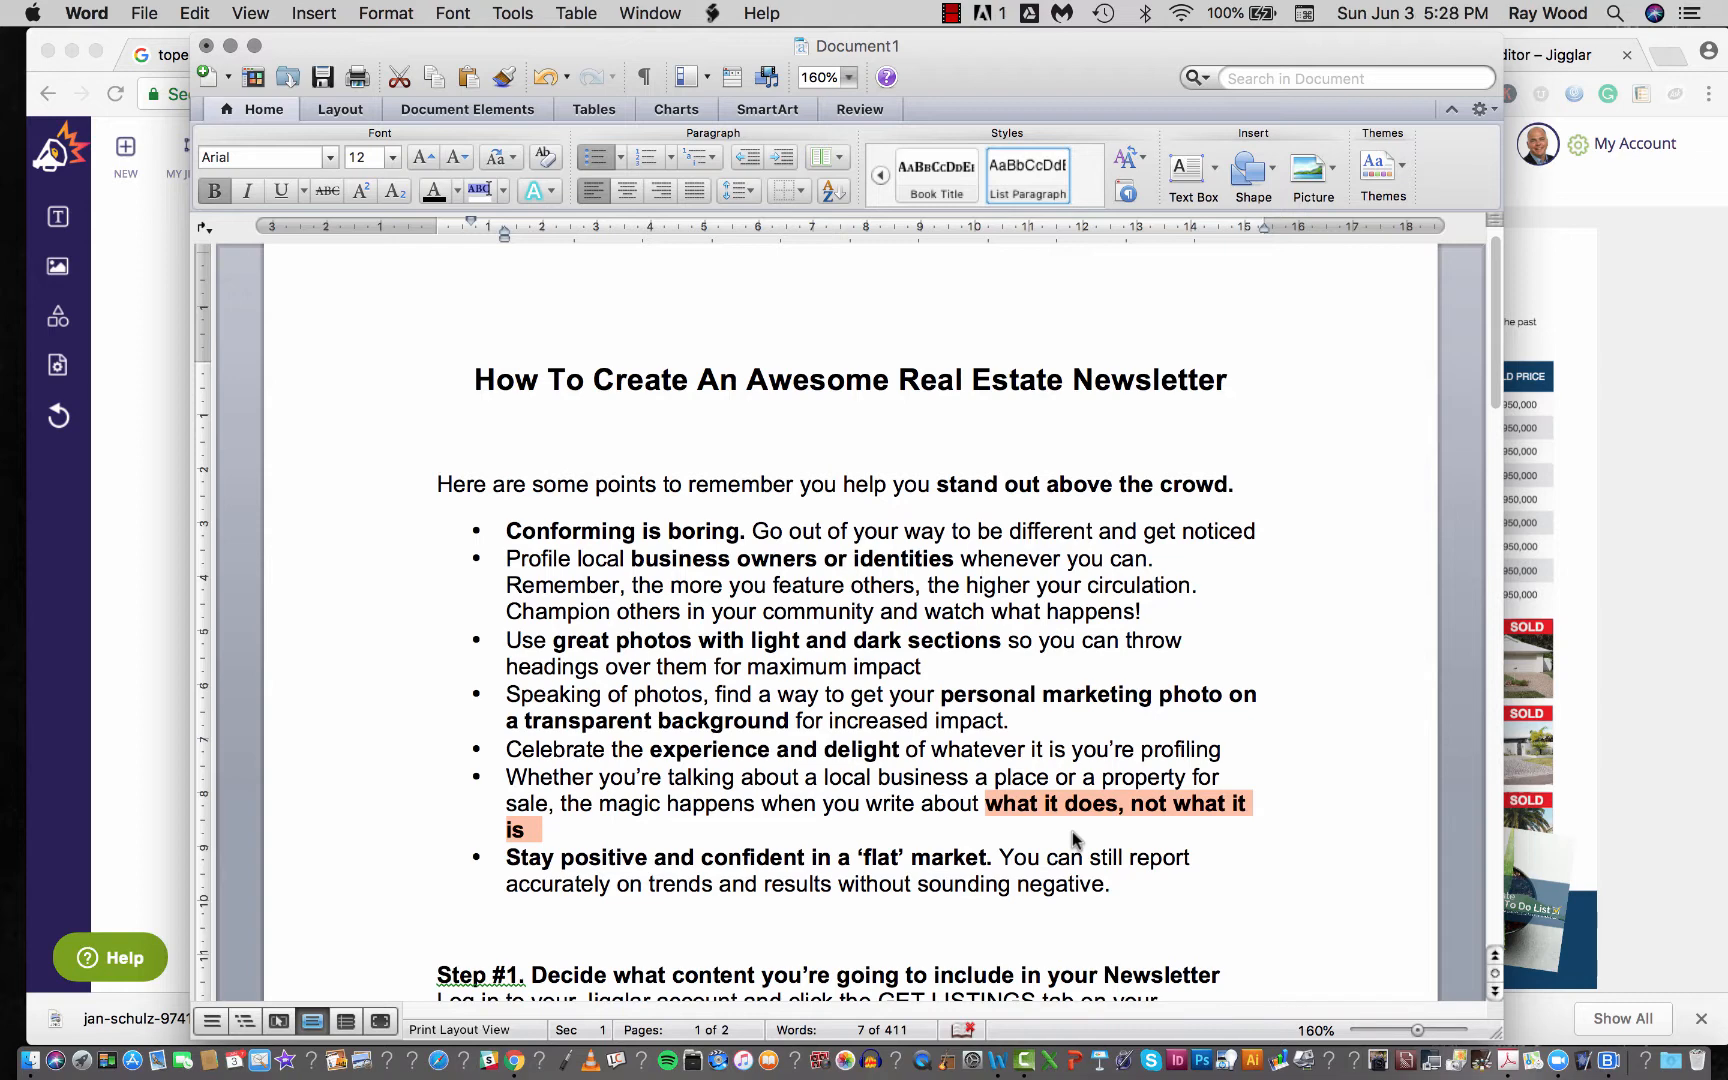
scroll(1072, 832, down, 2)
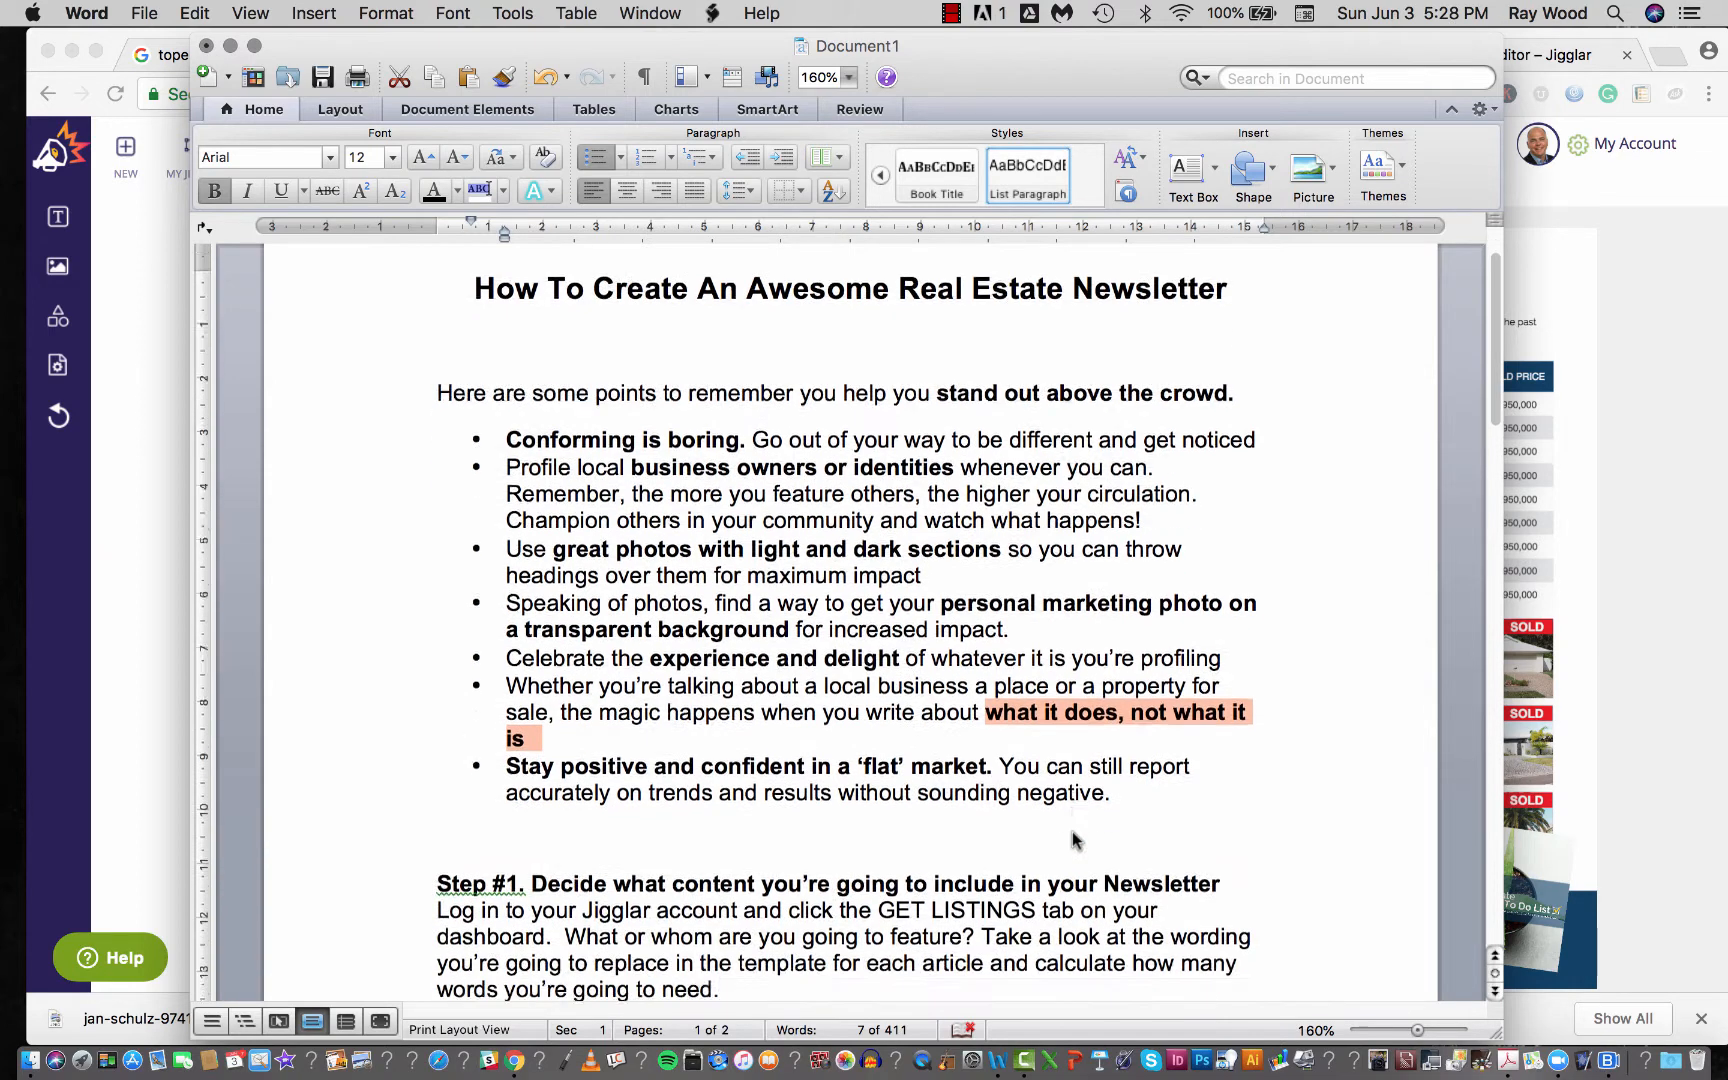
drag(1143, 767, 491, 753)
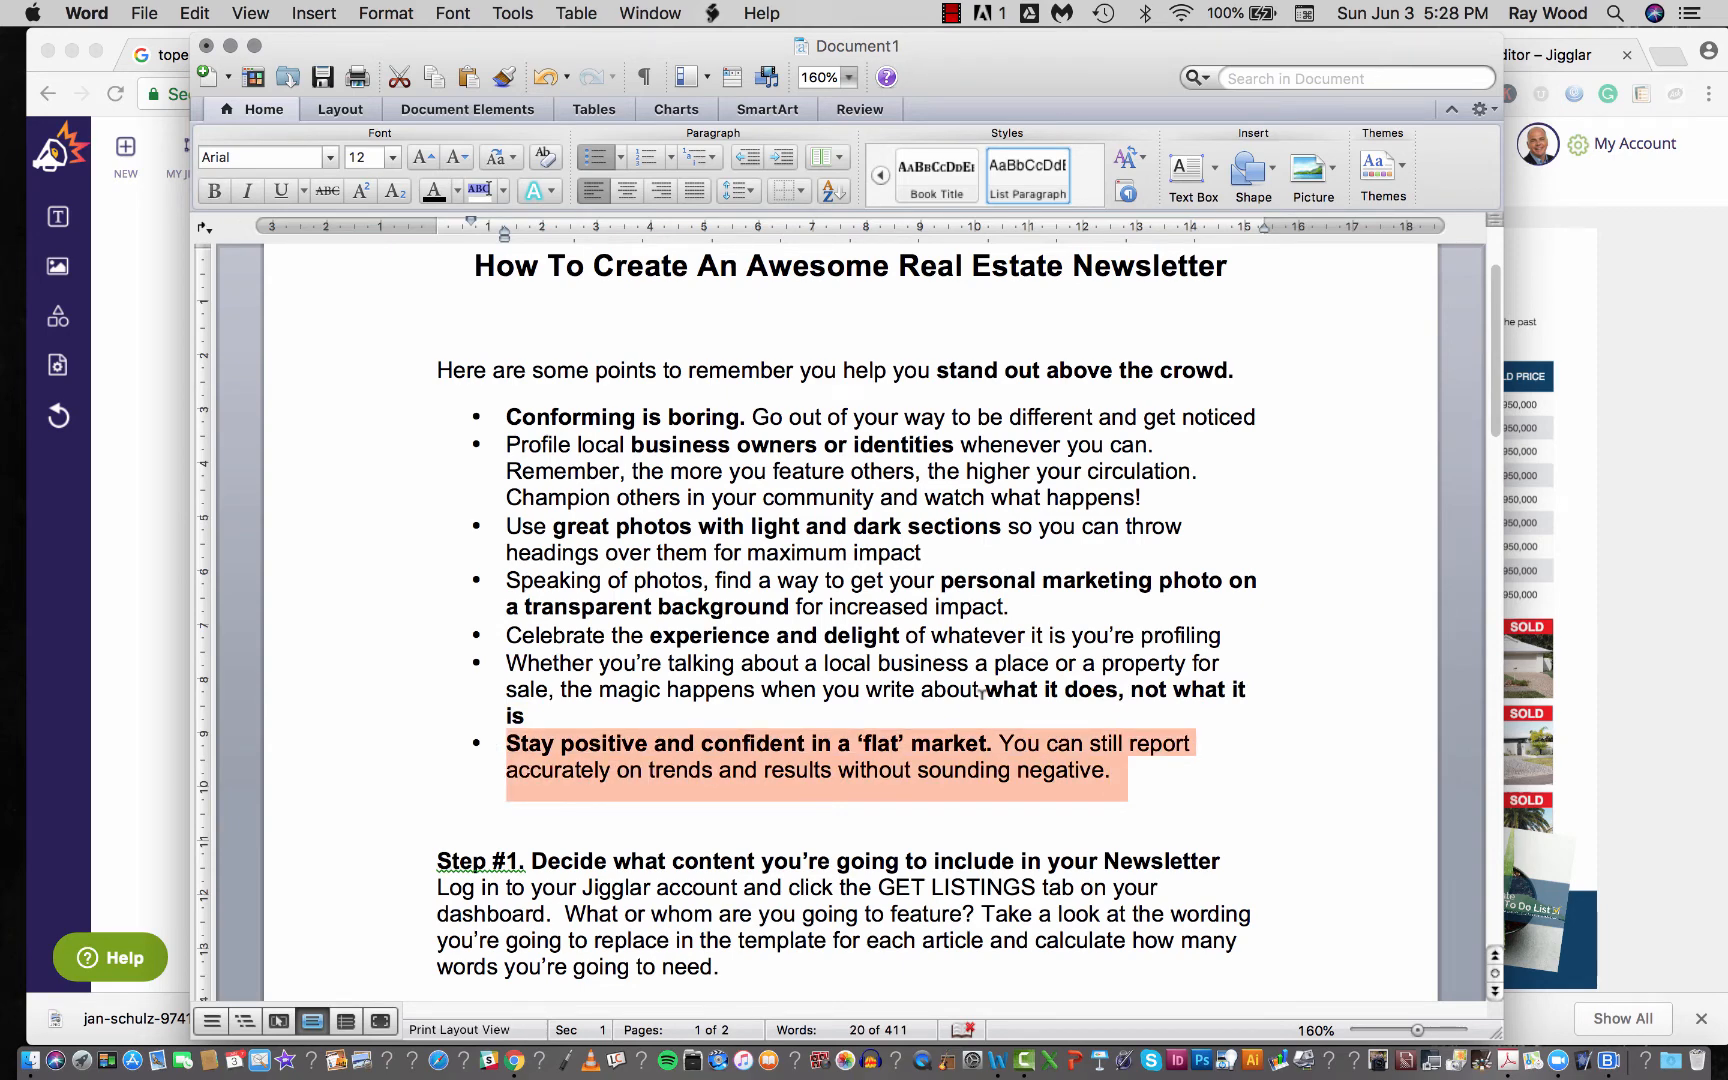
Review the four newsletter creation steps in the document, highlighting each heading from Step #1 to Step #4
scroll(982, 690, down, 7)
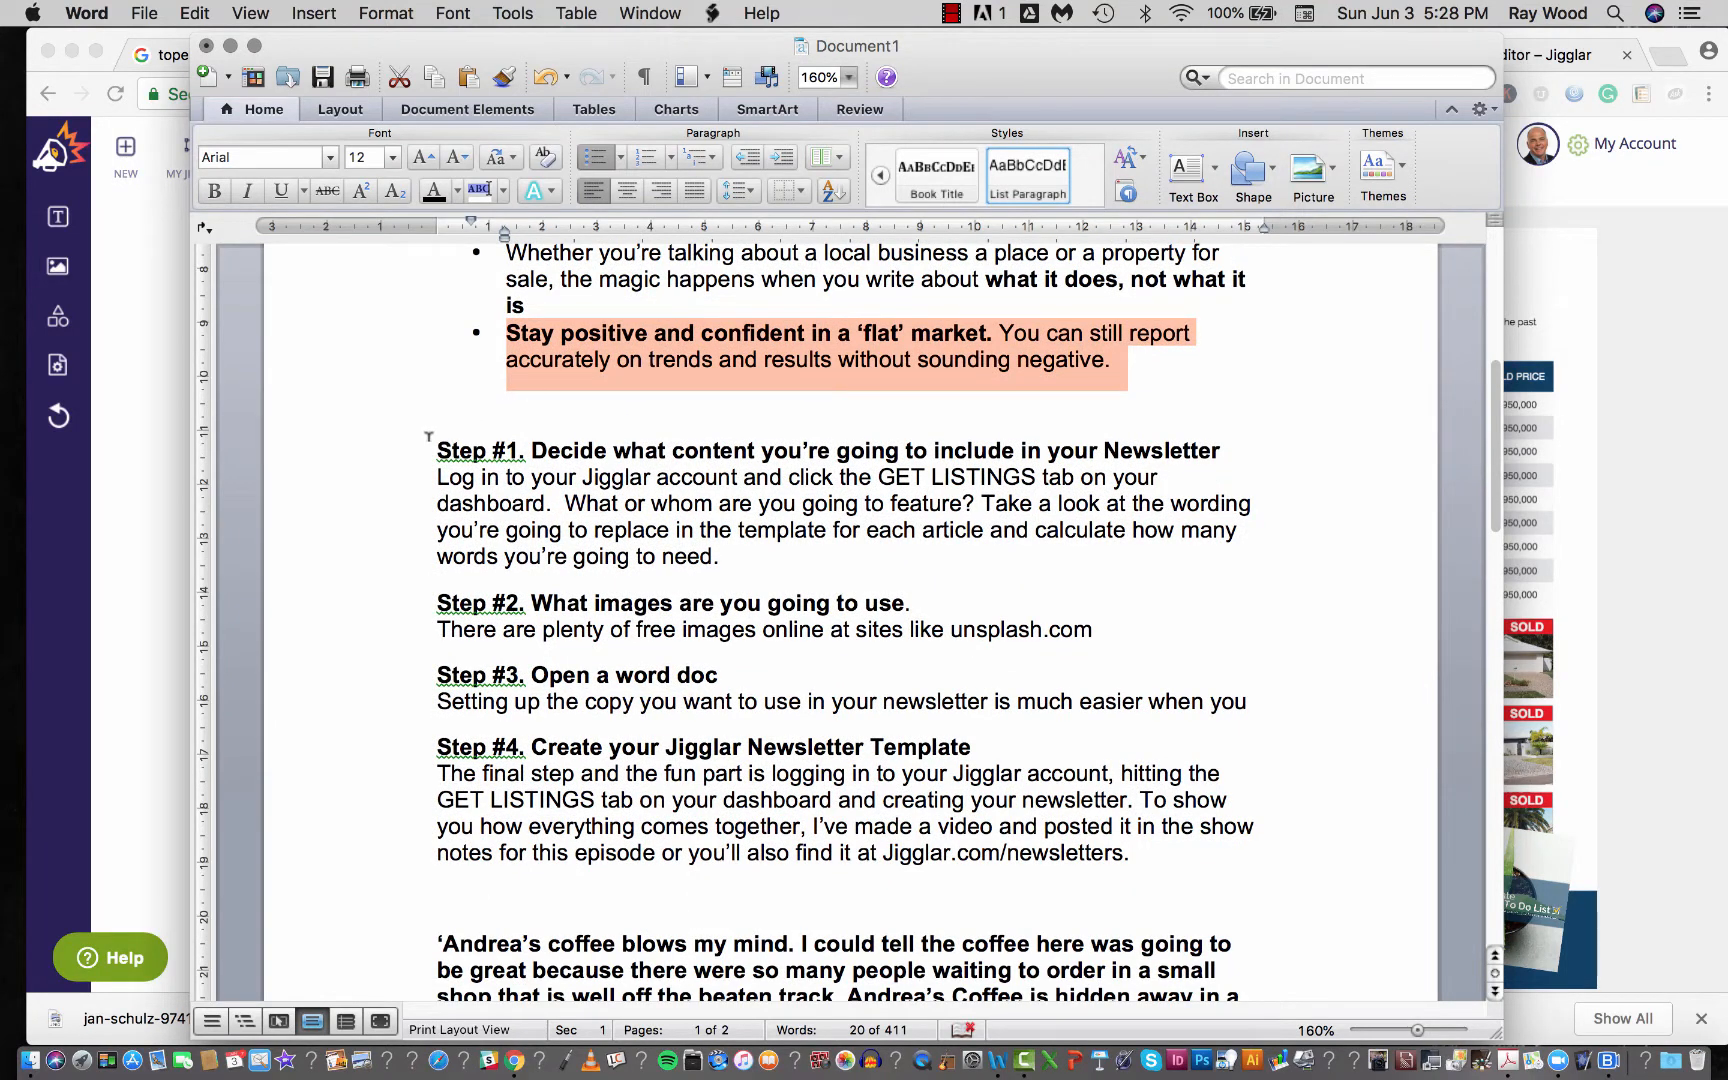
drag(433, 443, 988, 452)
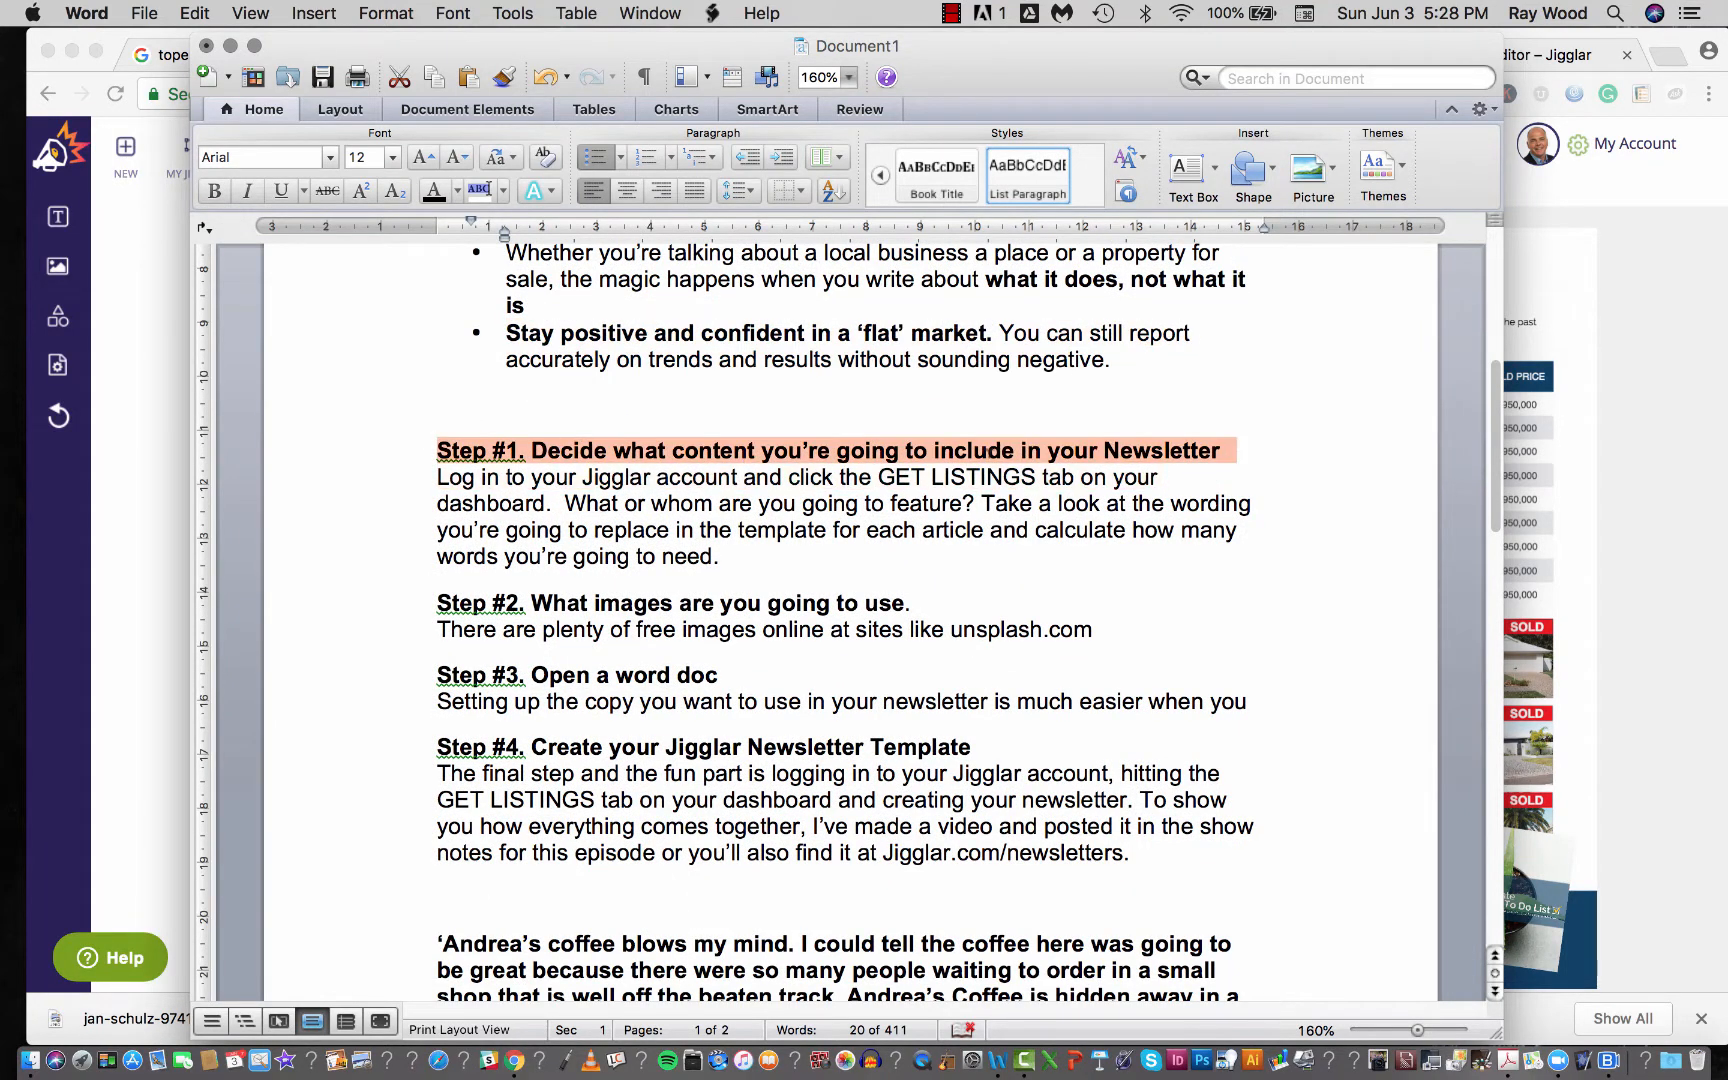
drag(1097, 451, 1100, 452)
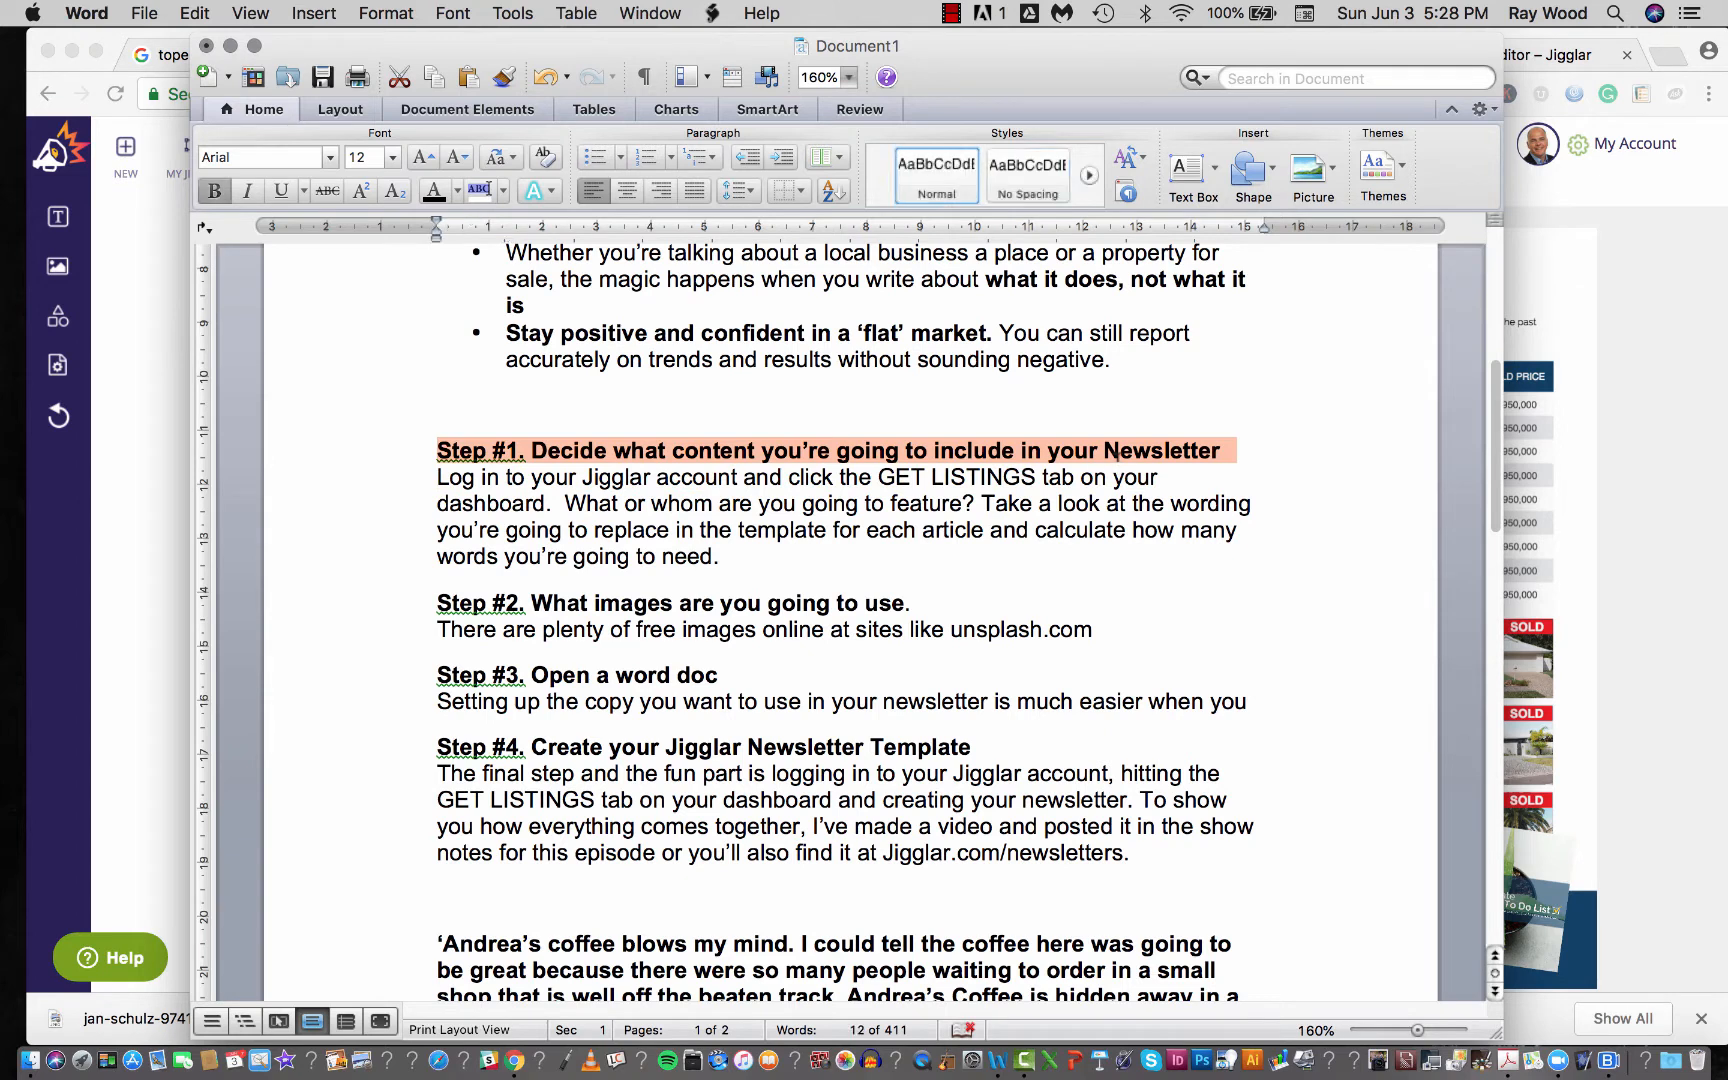
drag(940, 598, 409, 607)
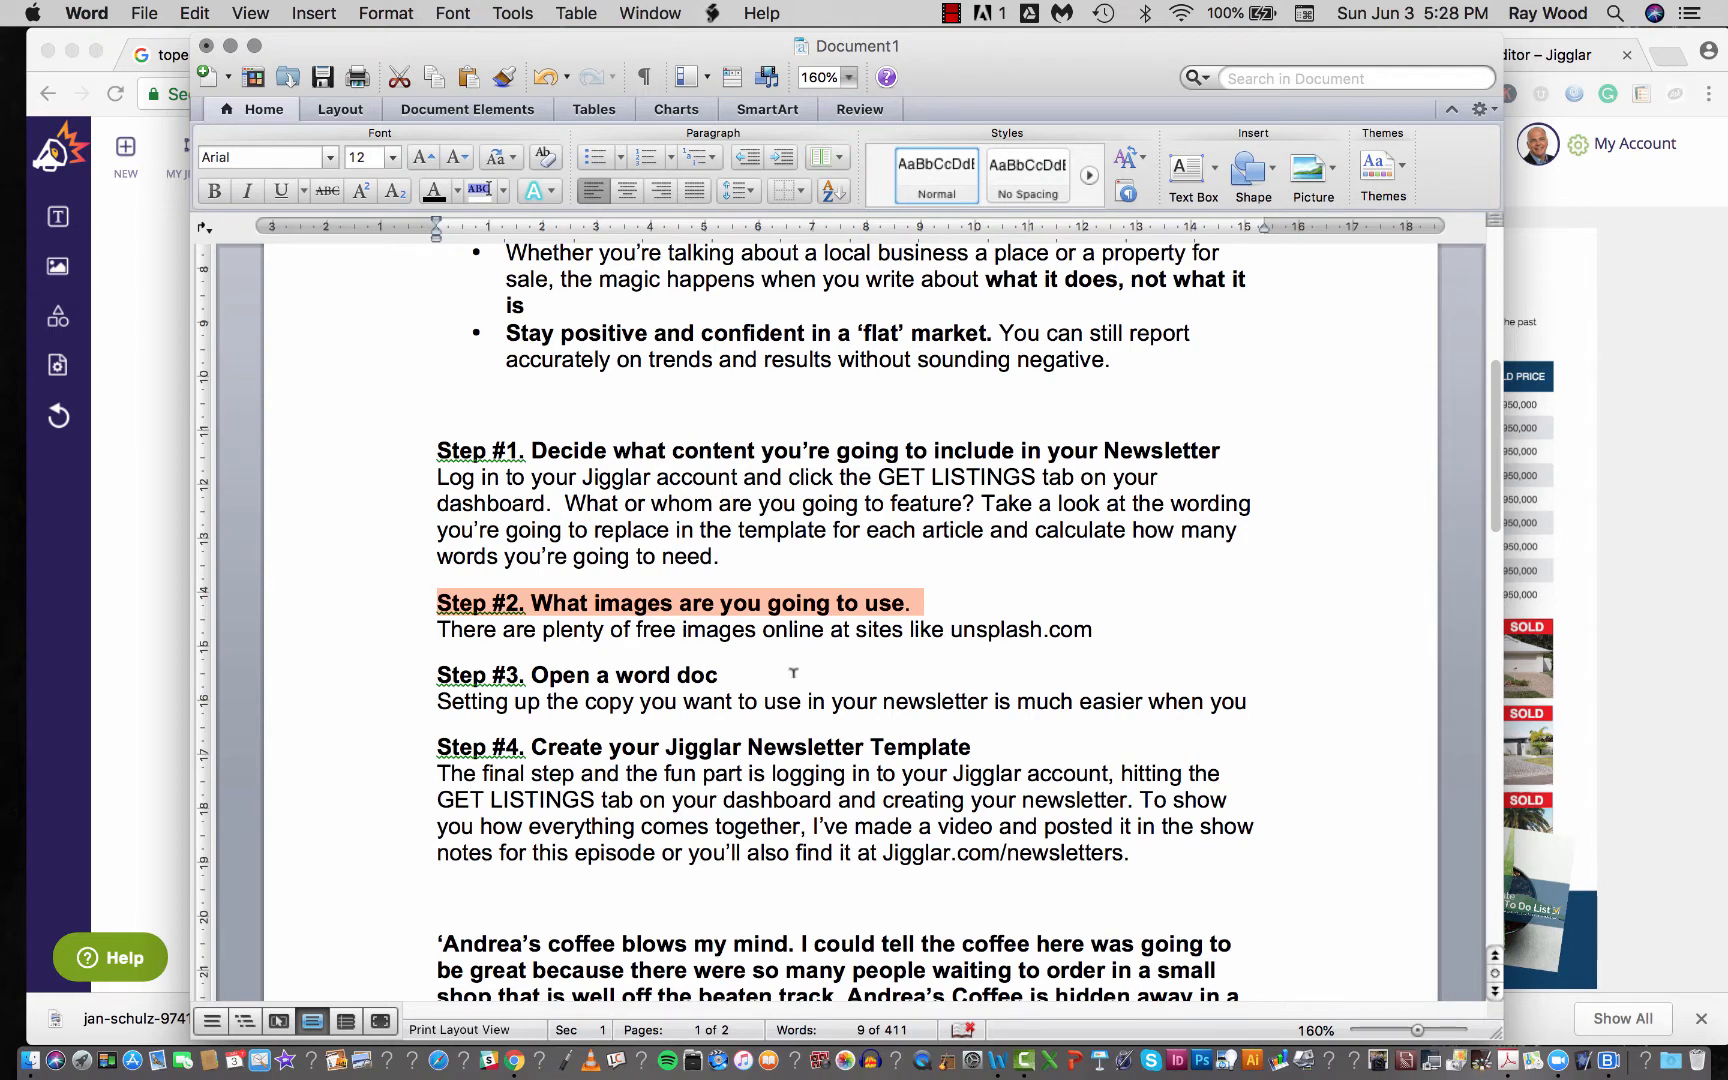
drag(720, 675, 438, 683)
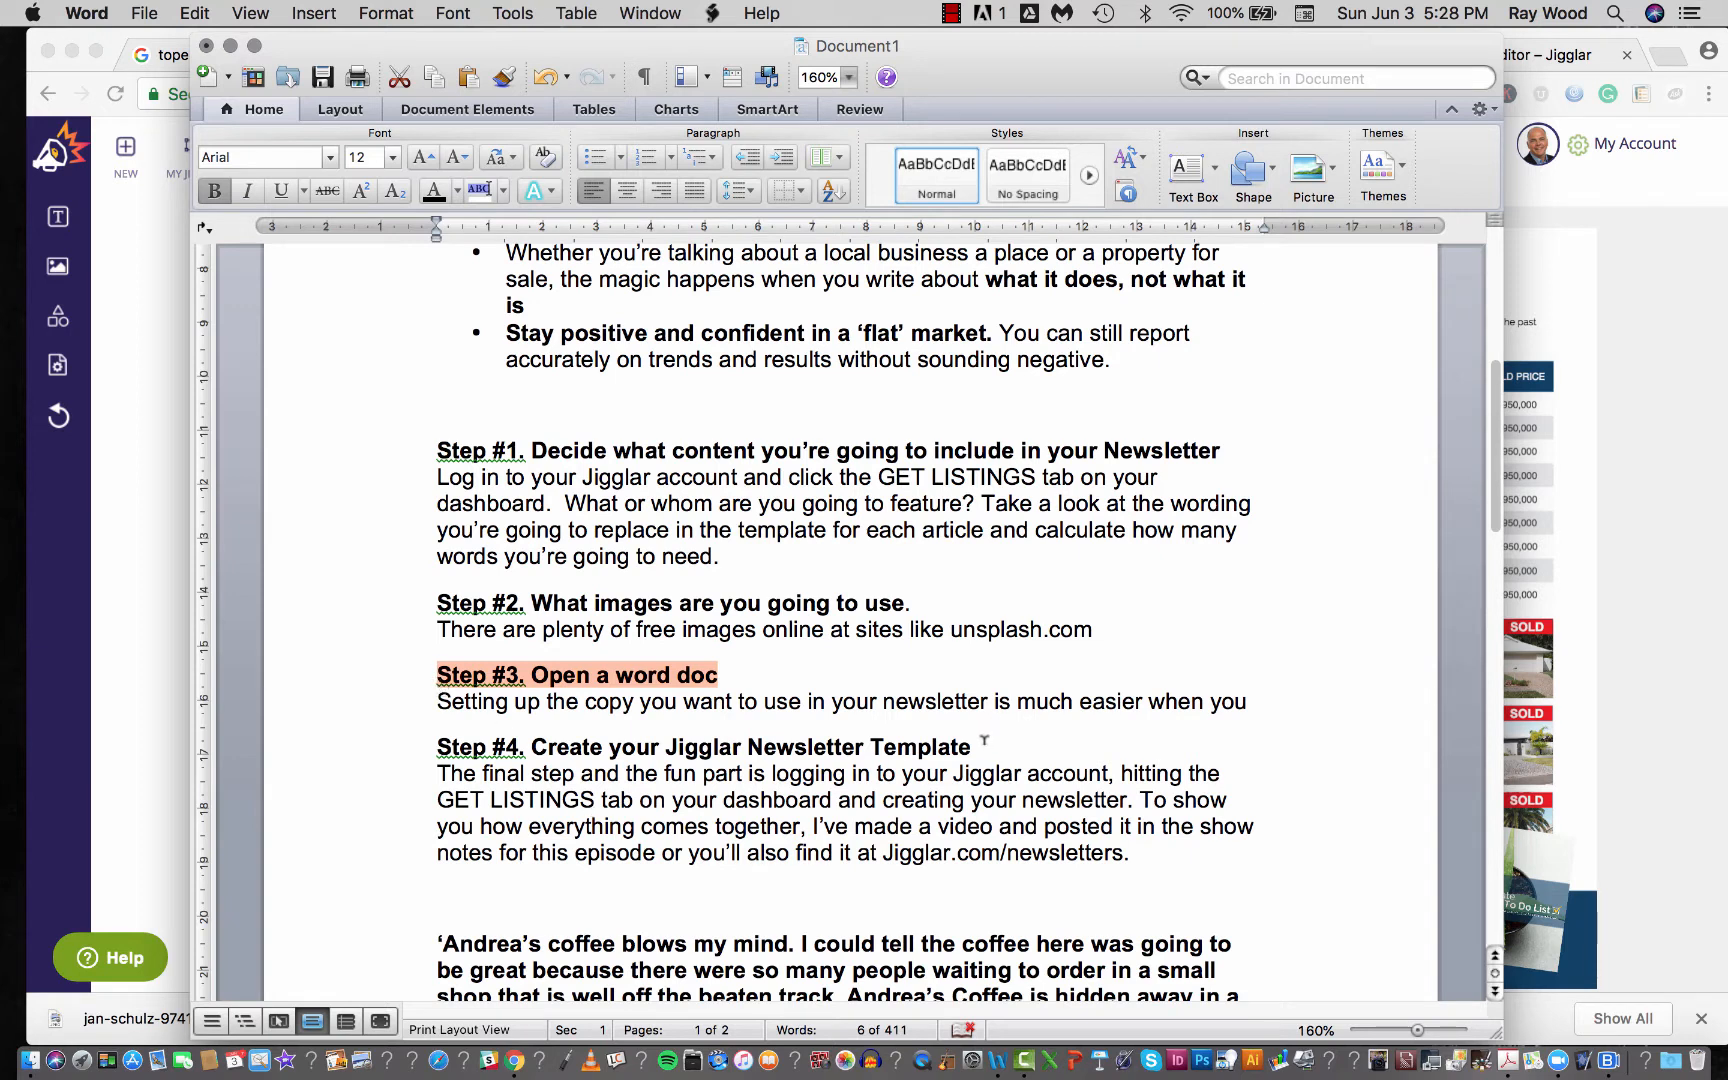
drag(984, 747, 373, 752)
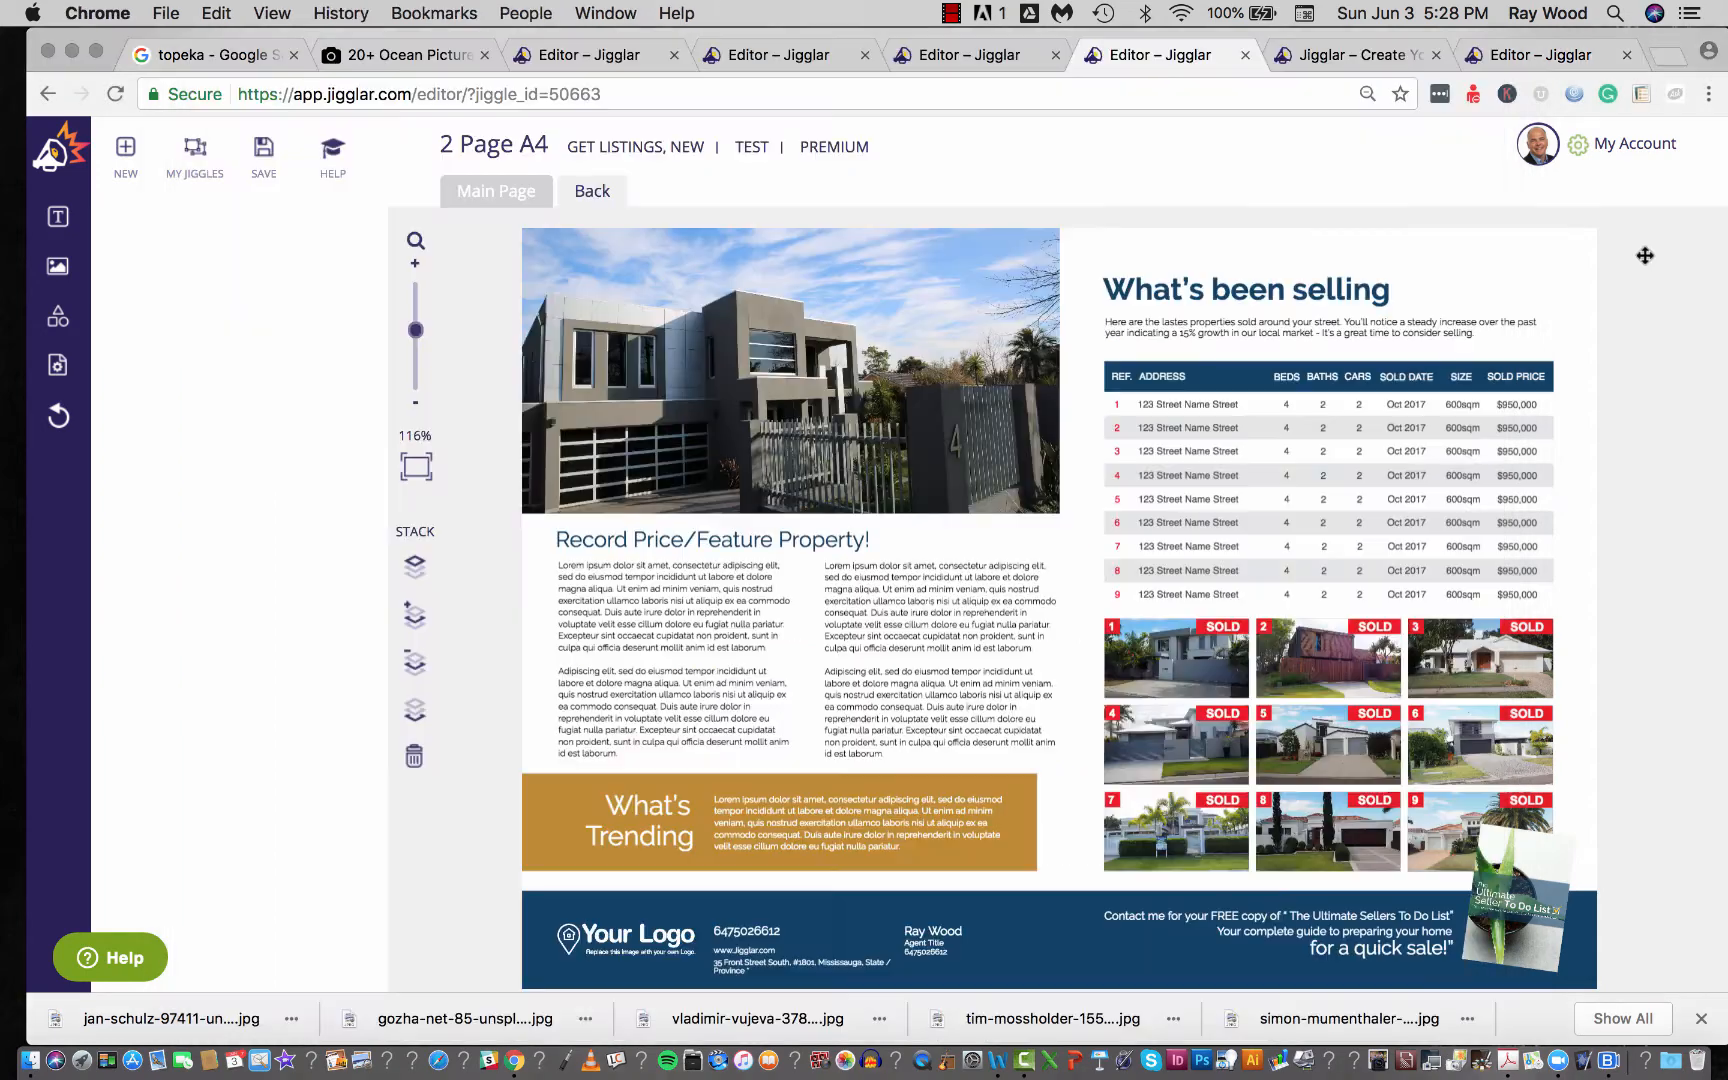
Switch back to Chrome and compare the Selling Bondi, coffee shop and Topeka newsletter designs, inspecting the coffee article's first text column
click(1648, 262)
click(965, 52)
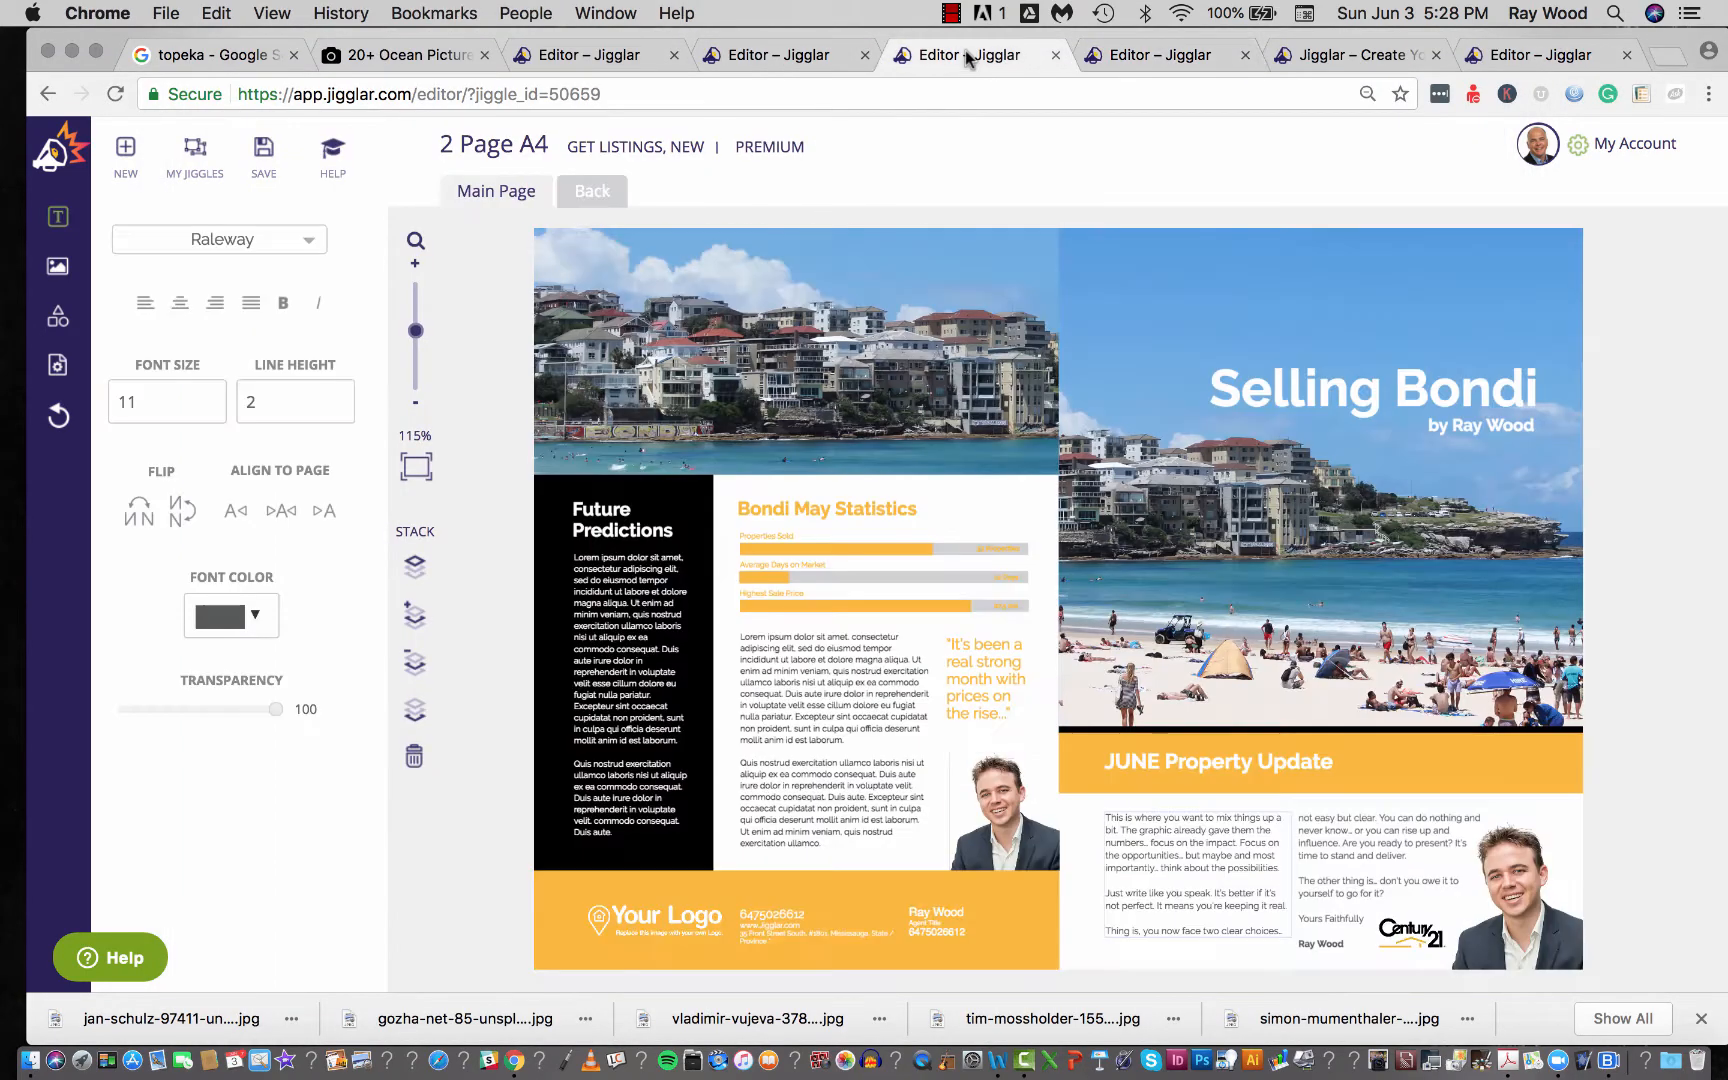
click(772, 55)
click(591, 54)
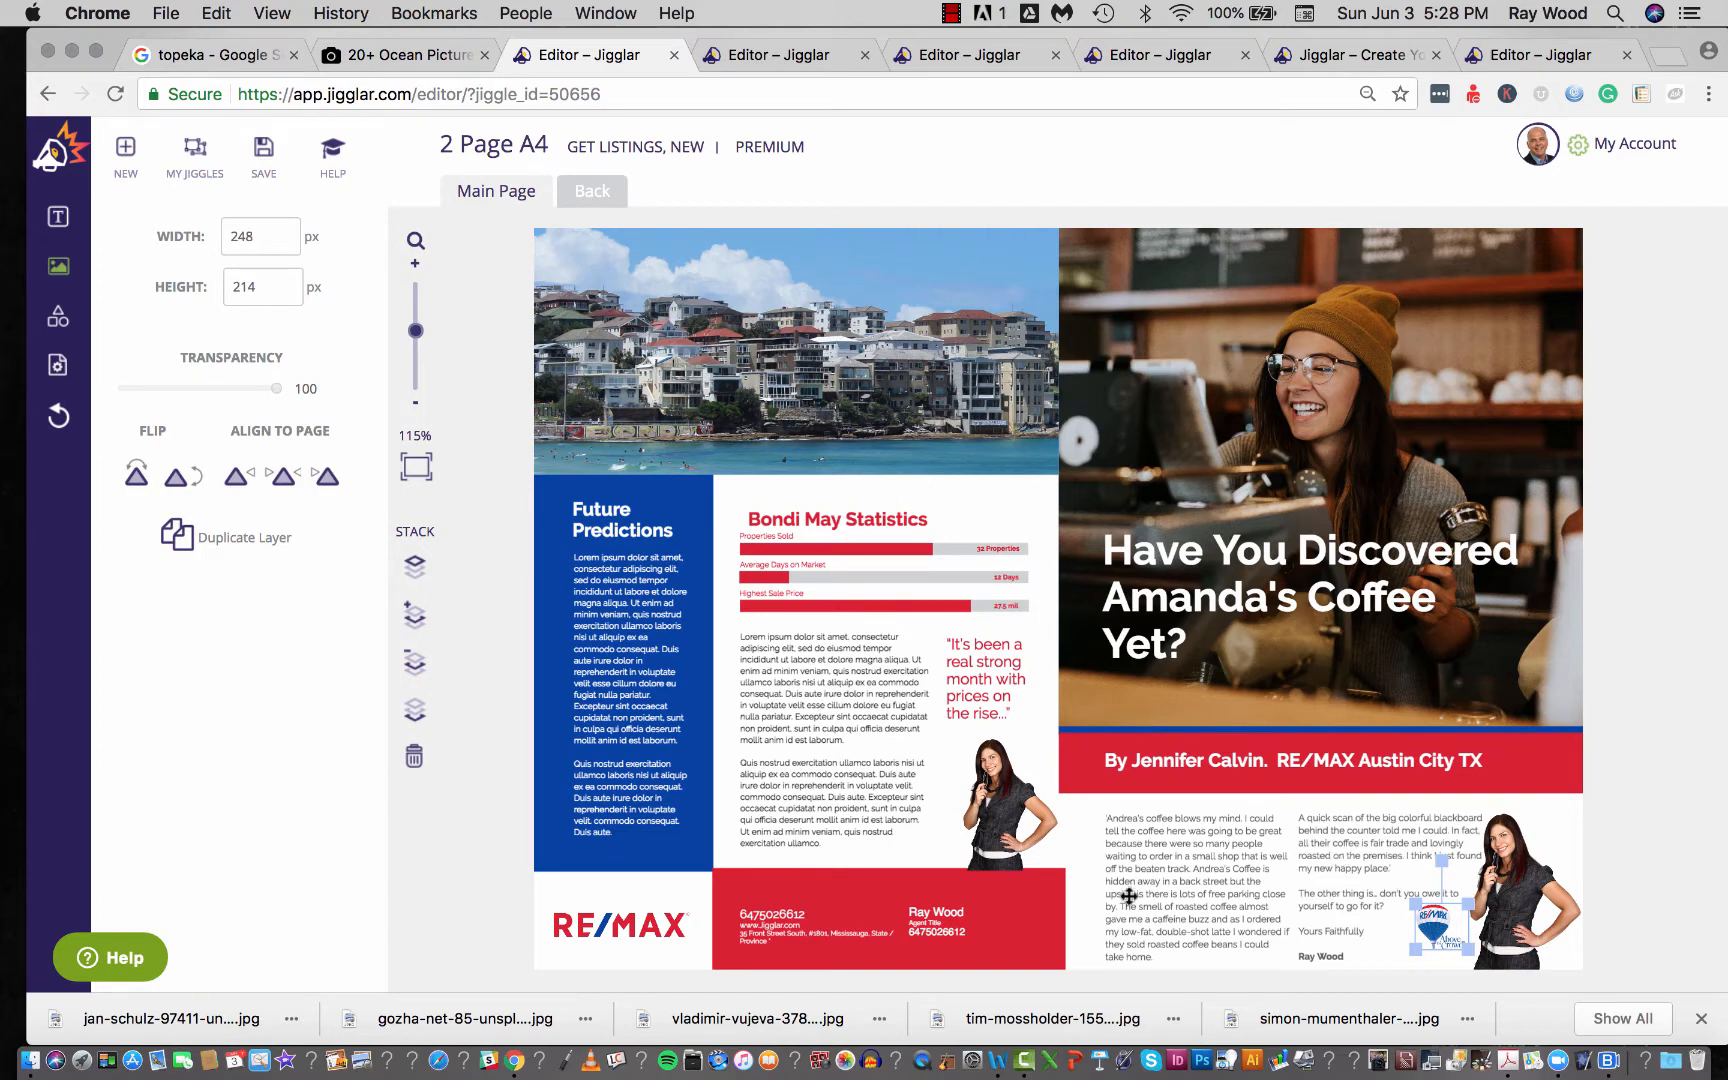
click(1163, 871)
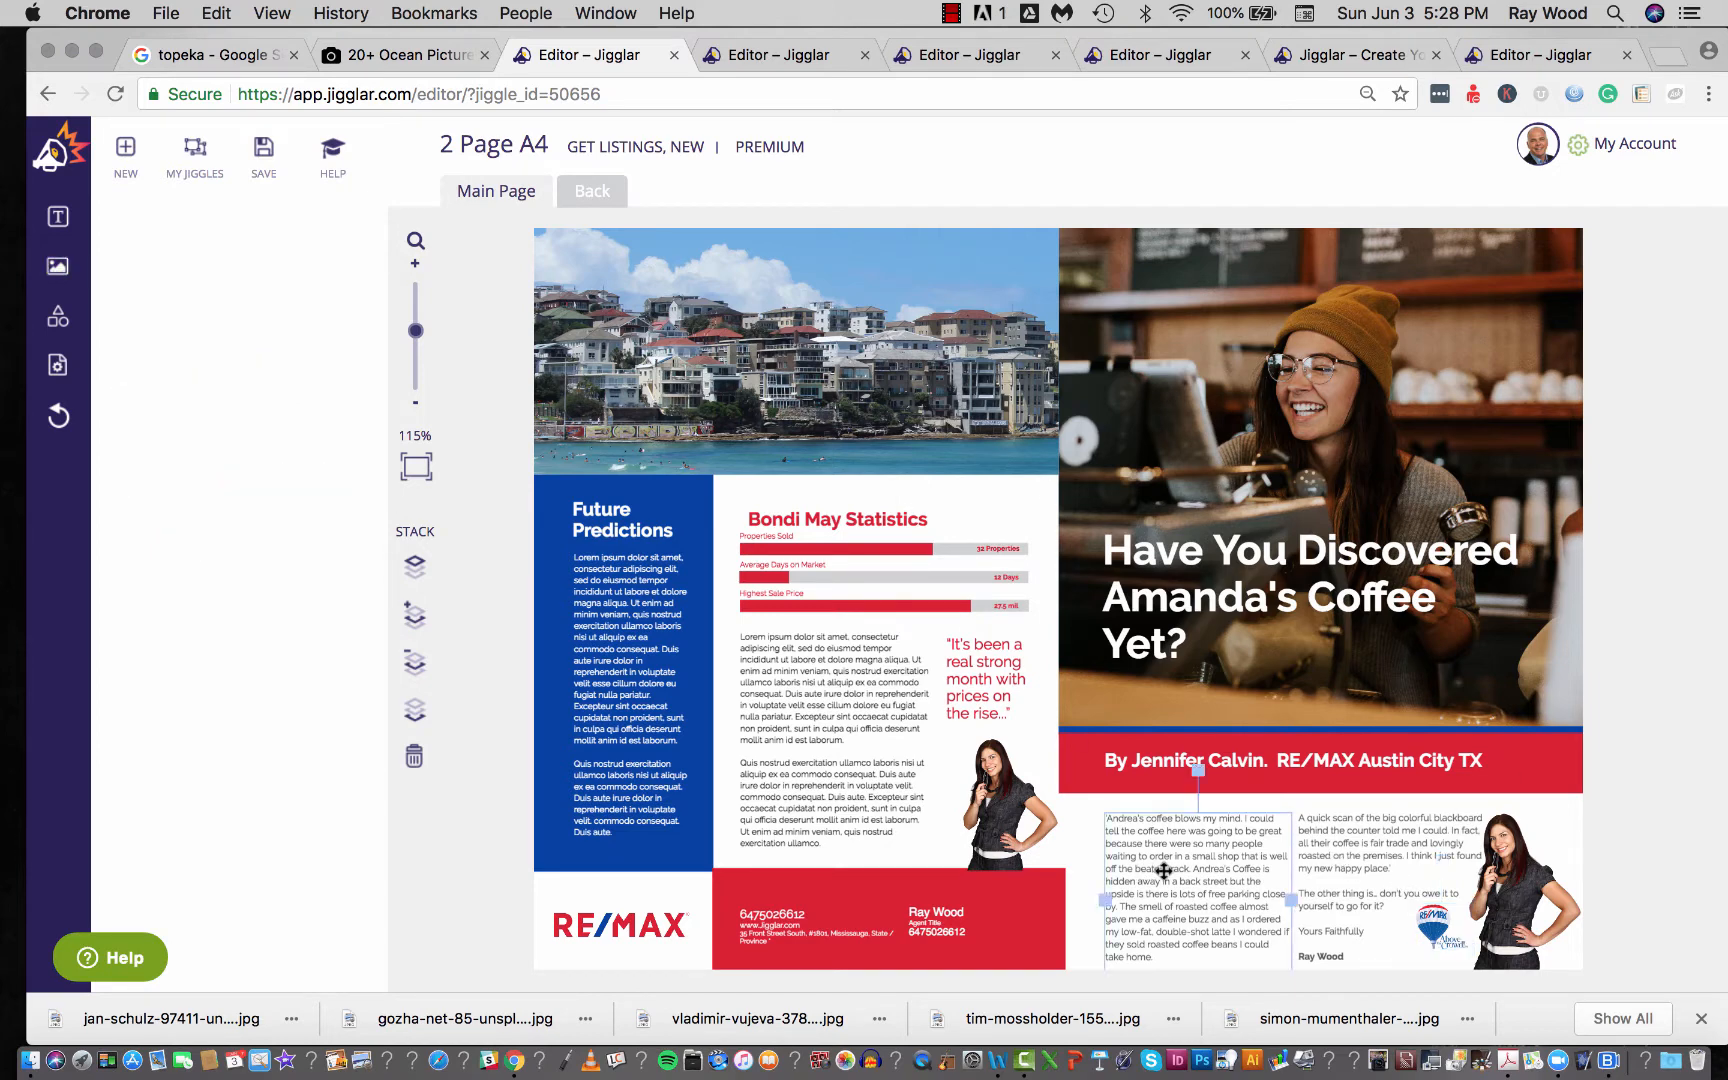
click(774, 52)
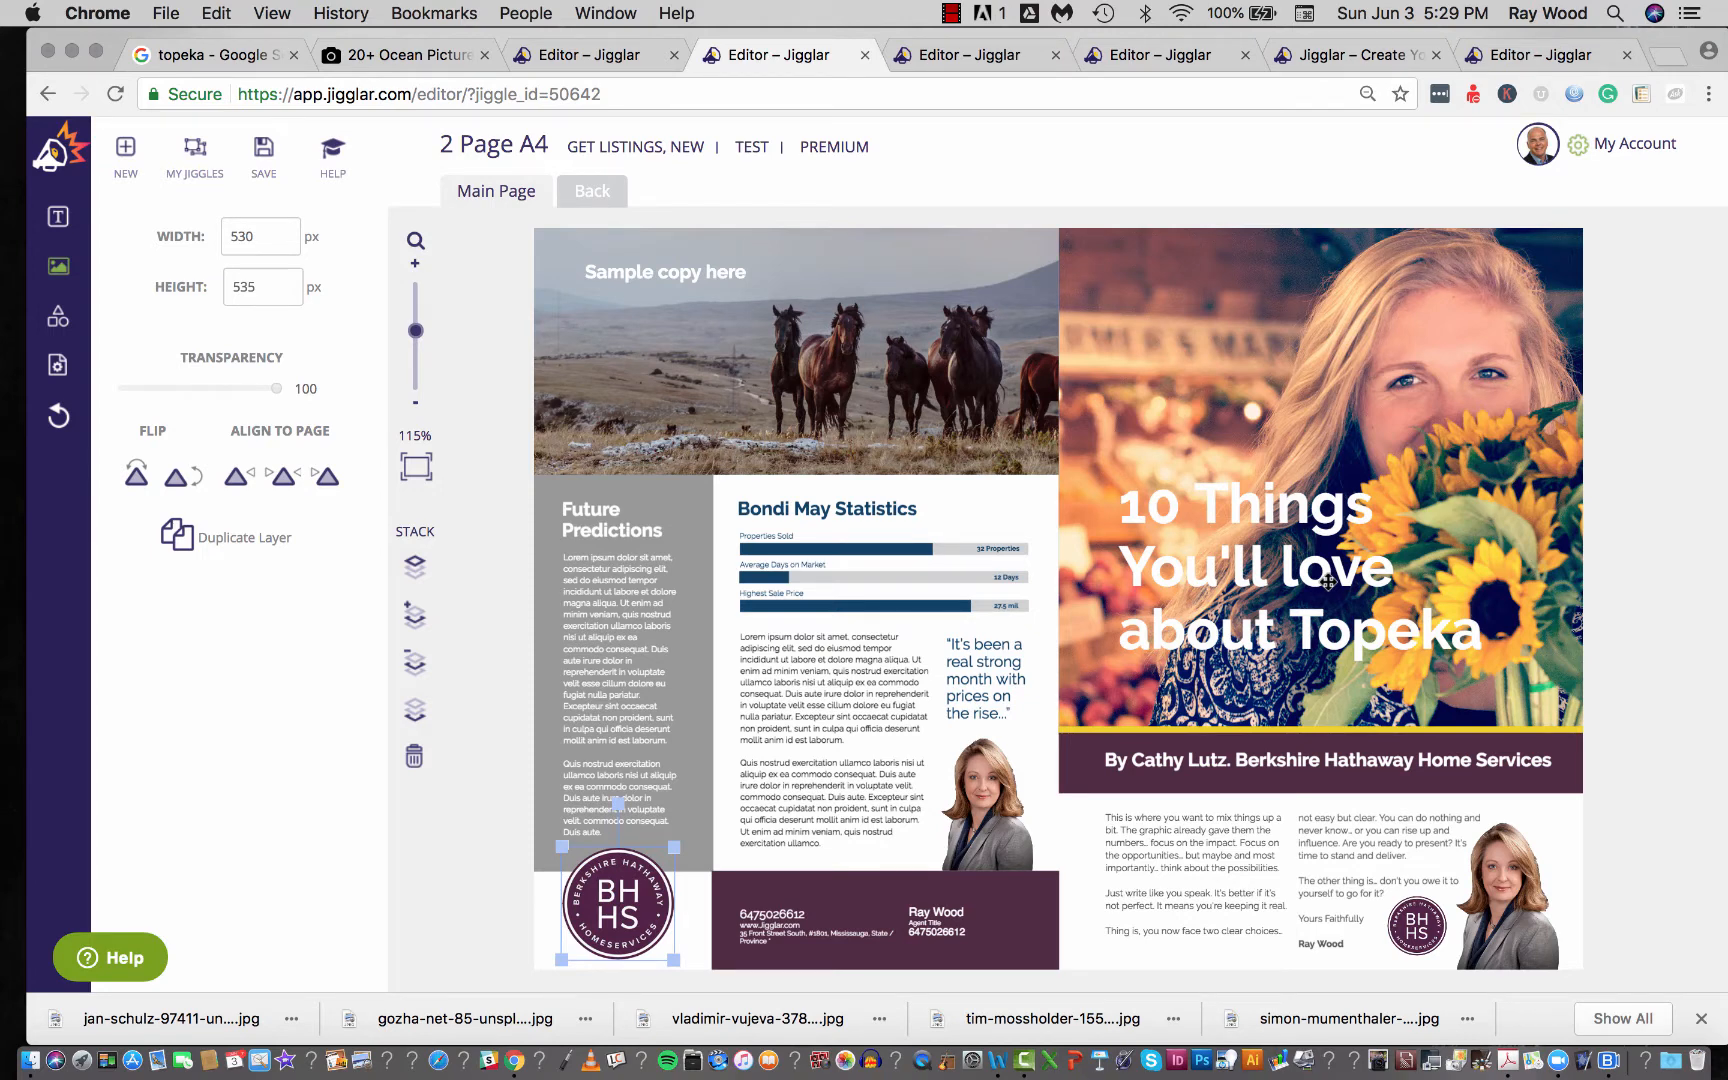
Select the first article column below the Topeka cover and calculate 6 × 5 in the Dashboard calculator to estimate its word count
click(1185, 837)
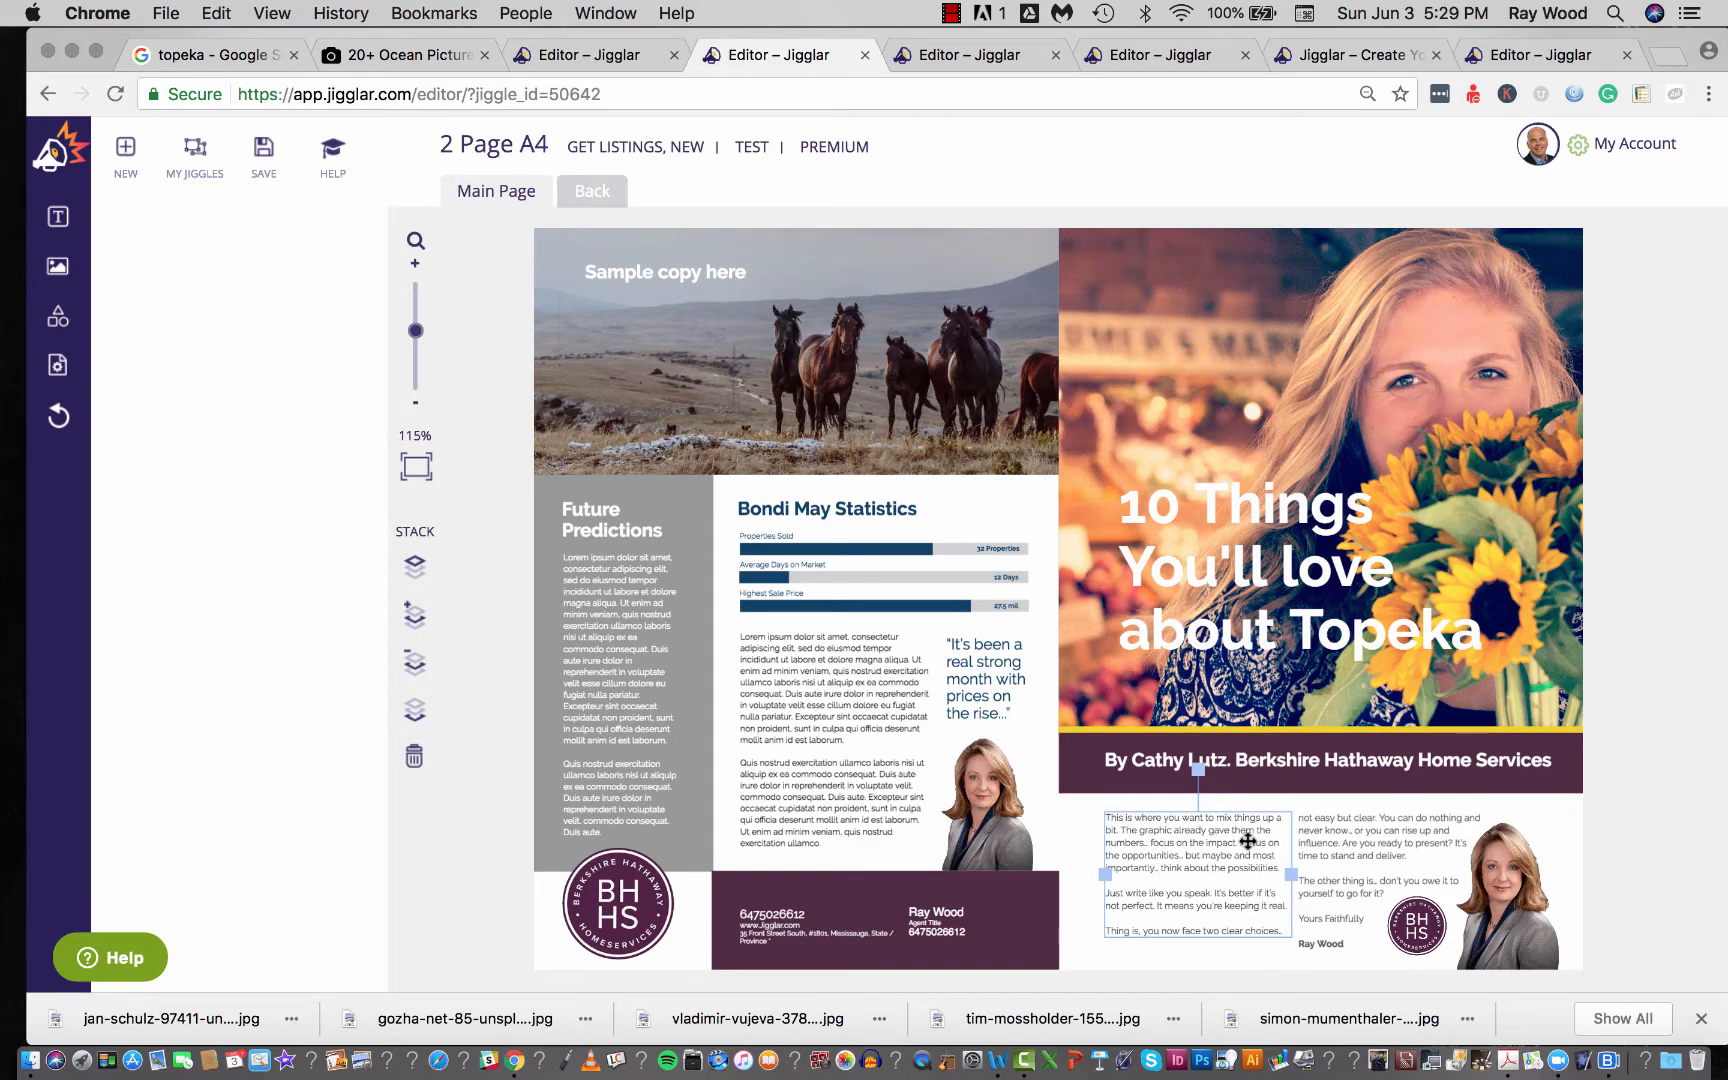
key(F12)
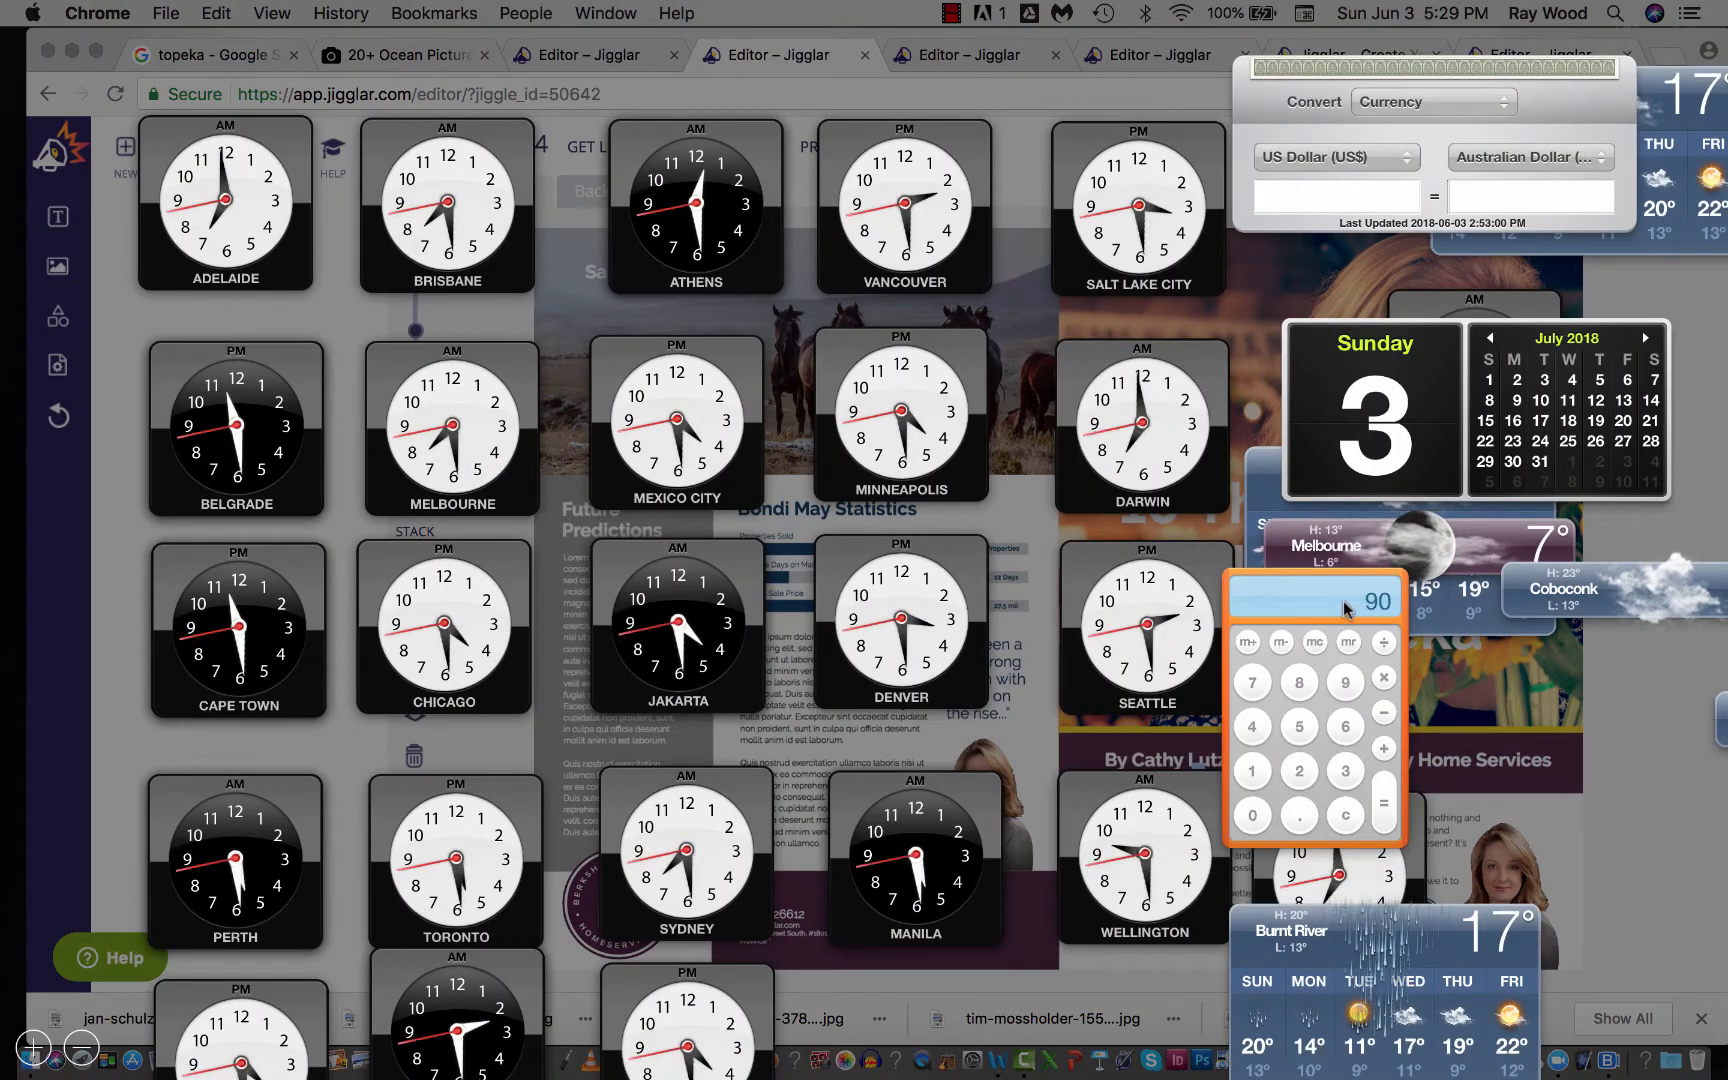
click(1345, 814)
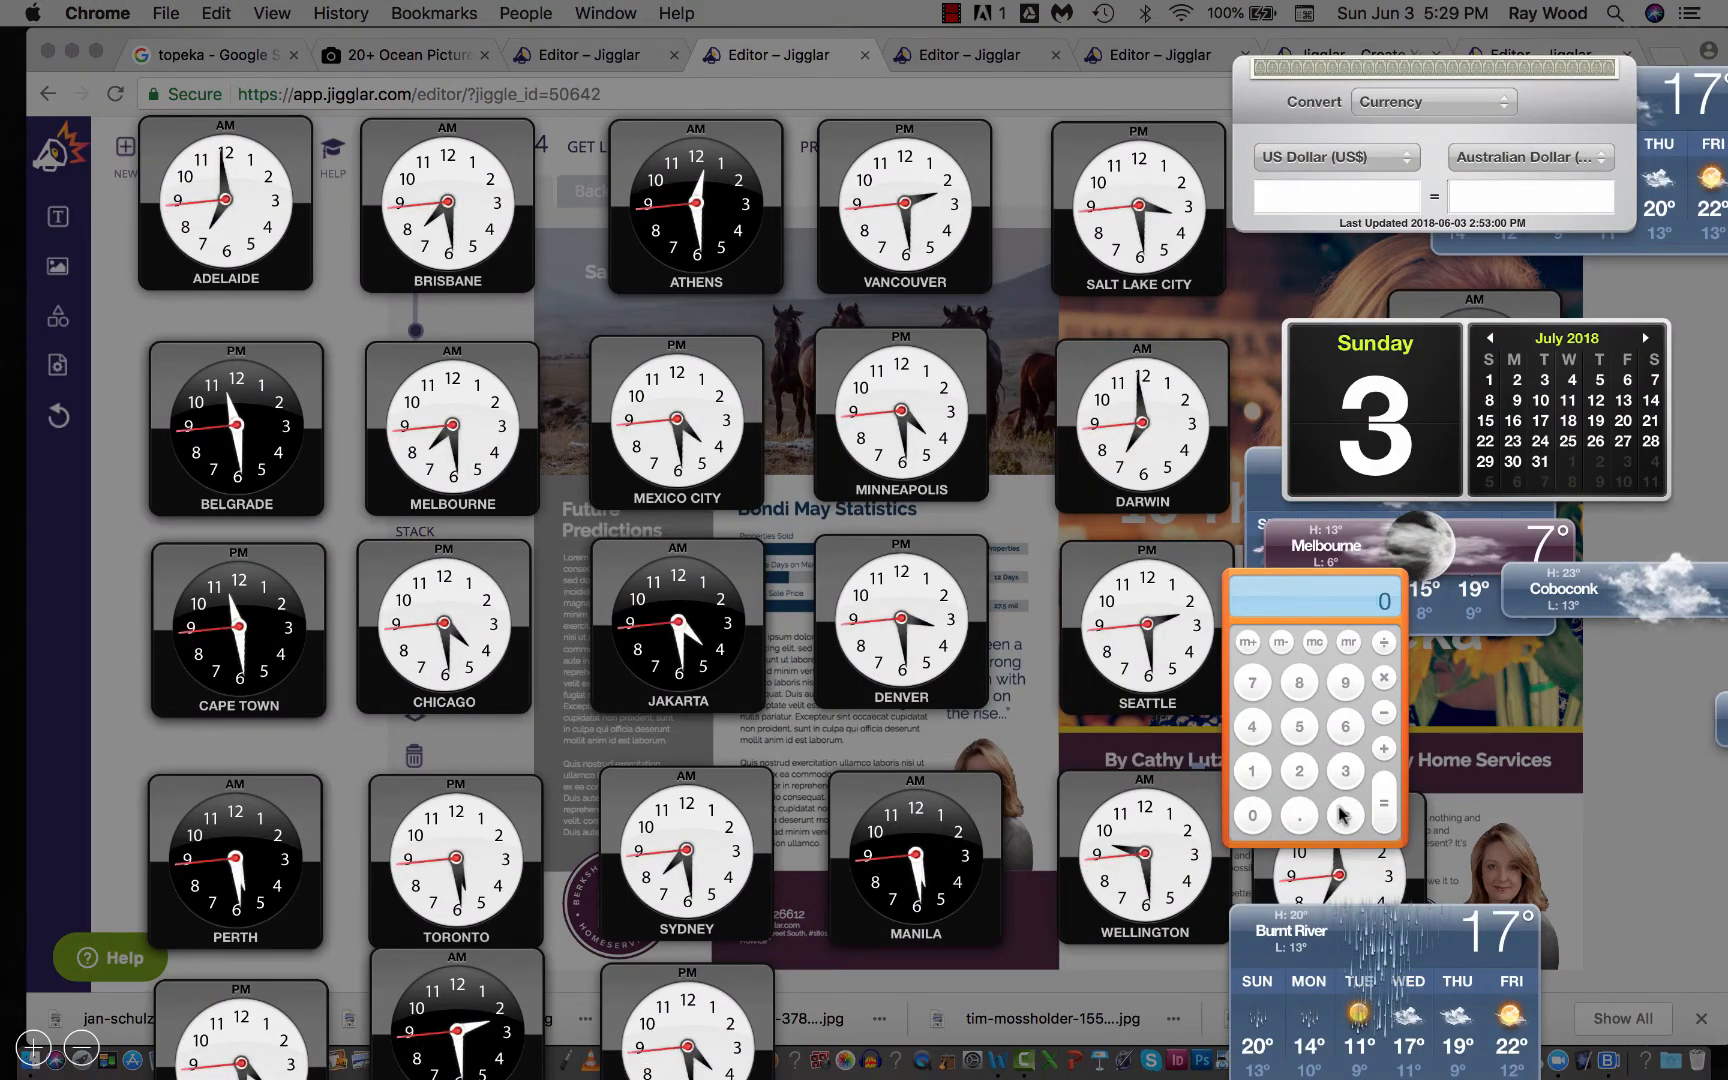
click(1345, 726)
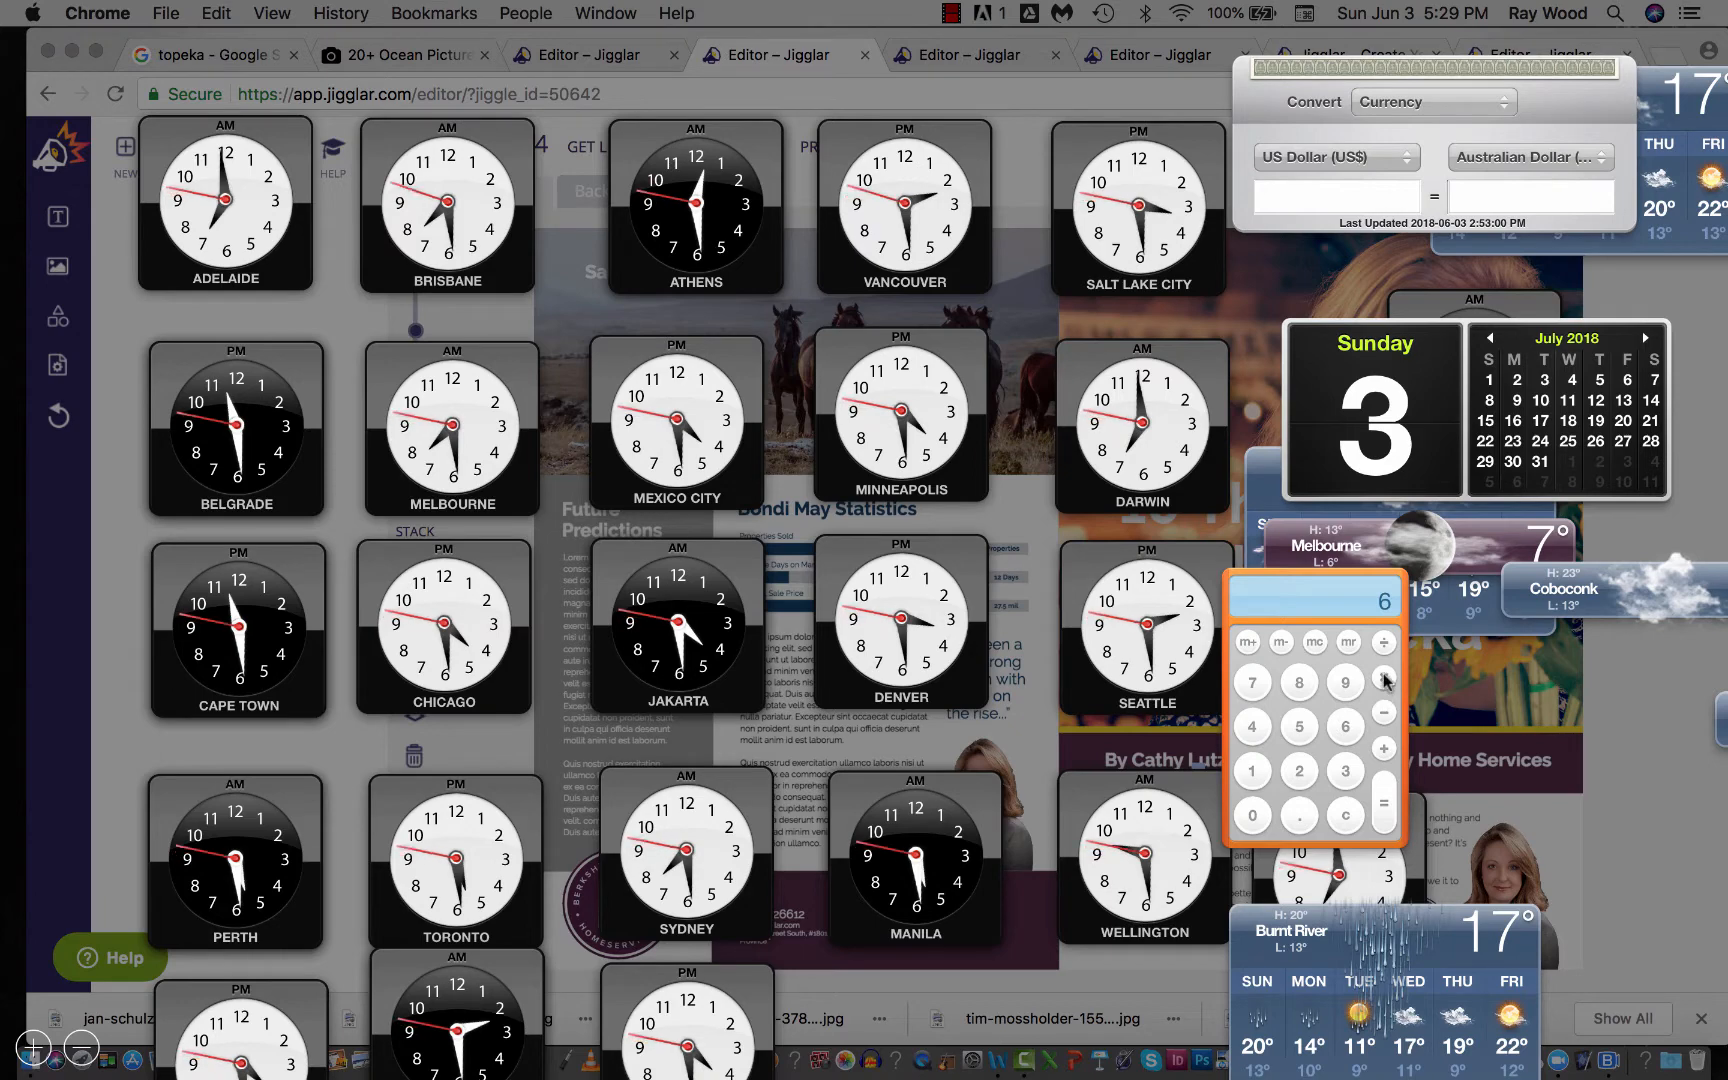
click(1384, 678)
click(1300, 726)
click(1380, 800)
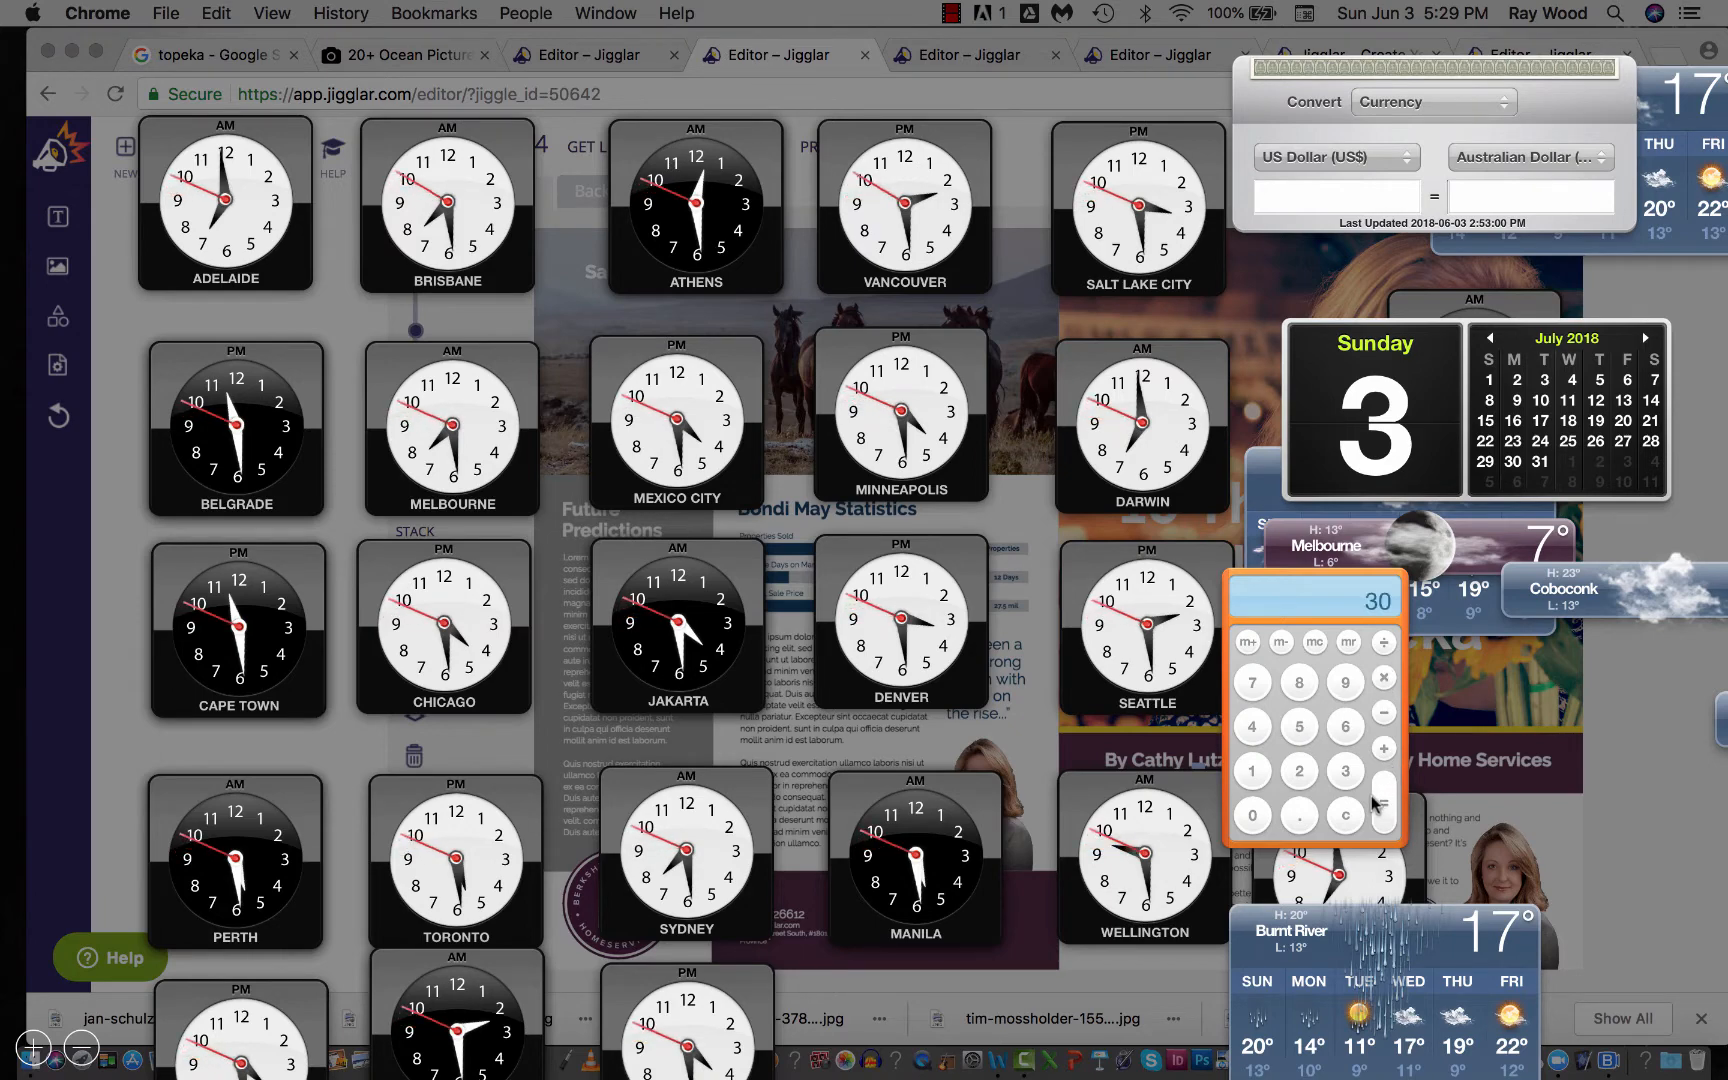
click(1632, 806)
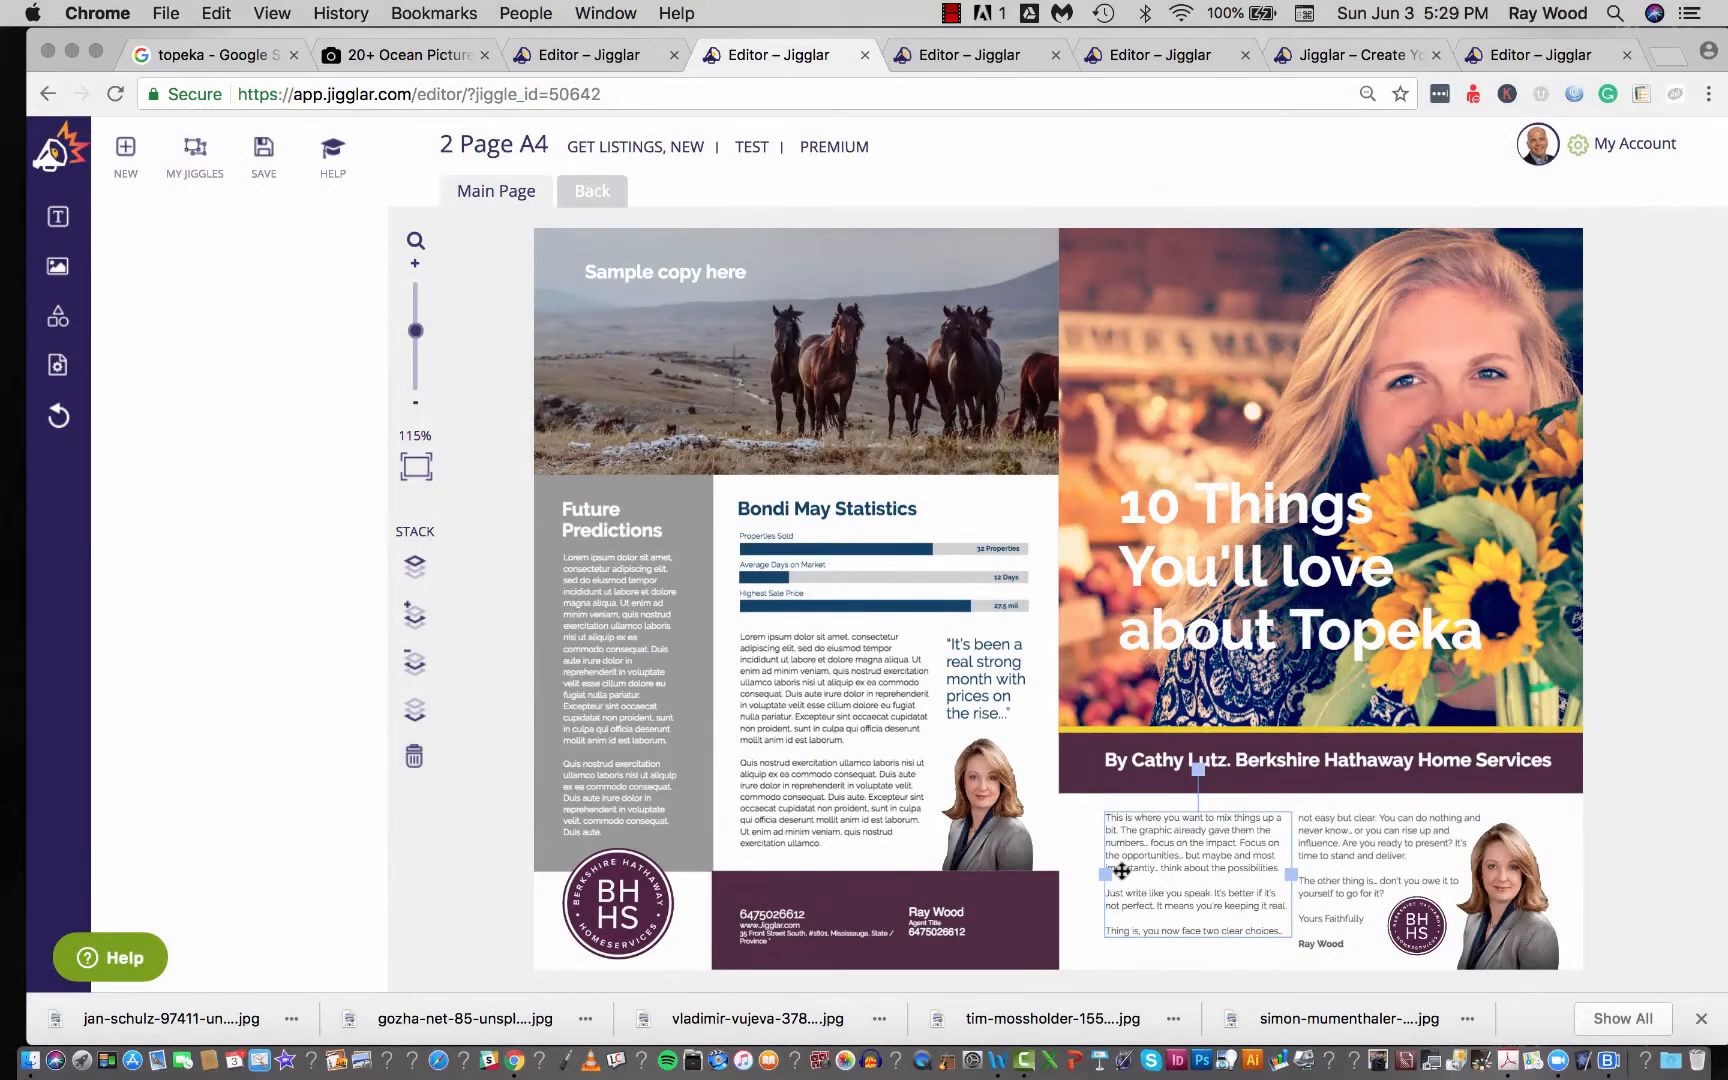
Select all the placeholder copy in the Topeka article's first column, then copy the bold coffee shop review paragraph from the Word document
click(1236, 857)
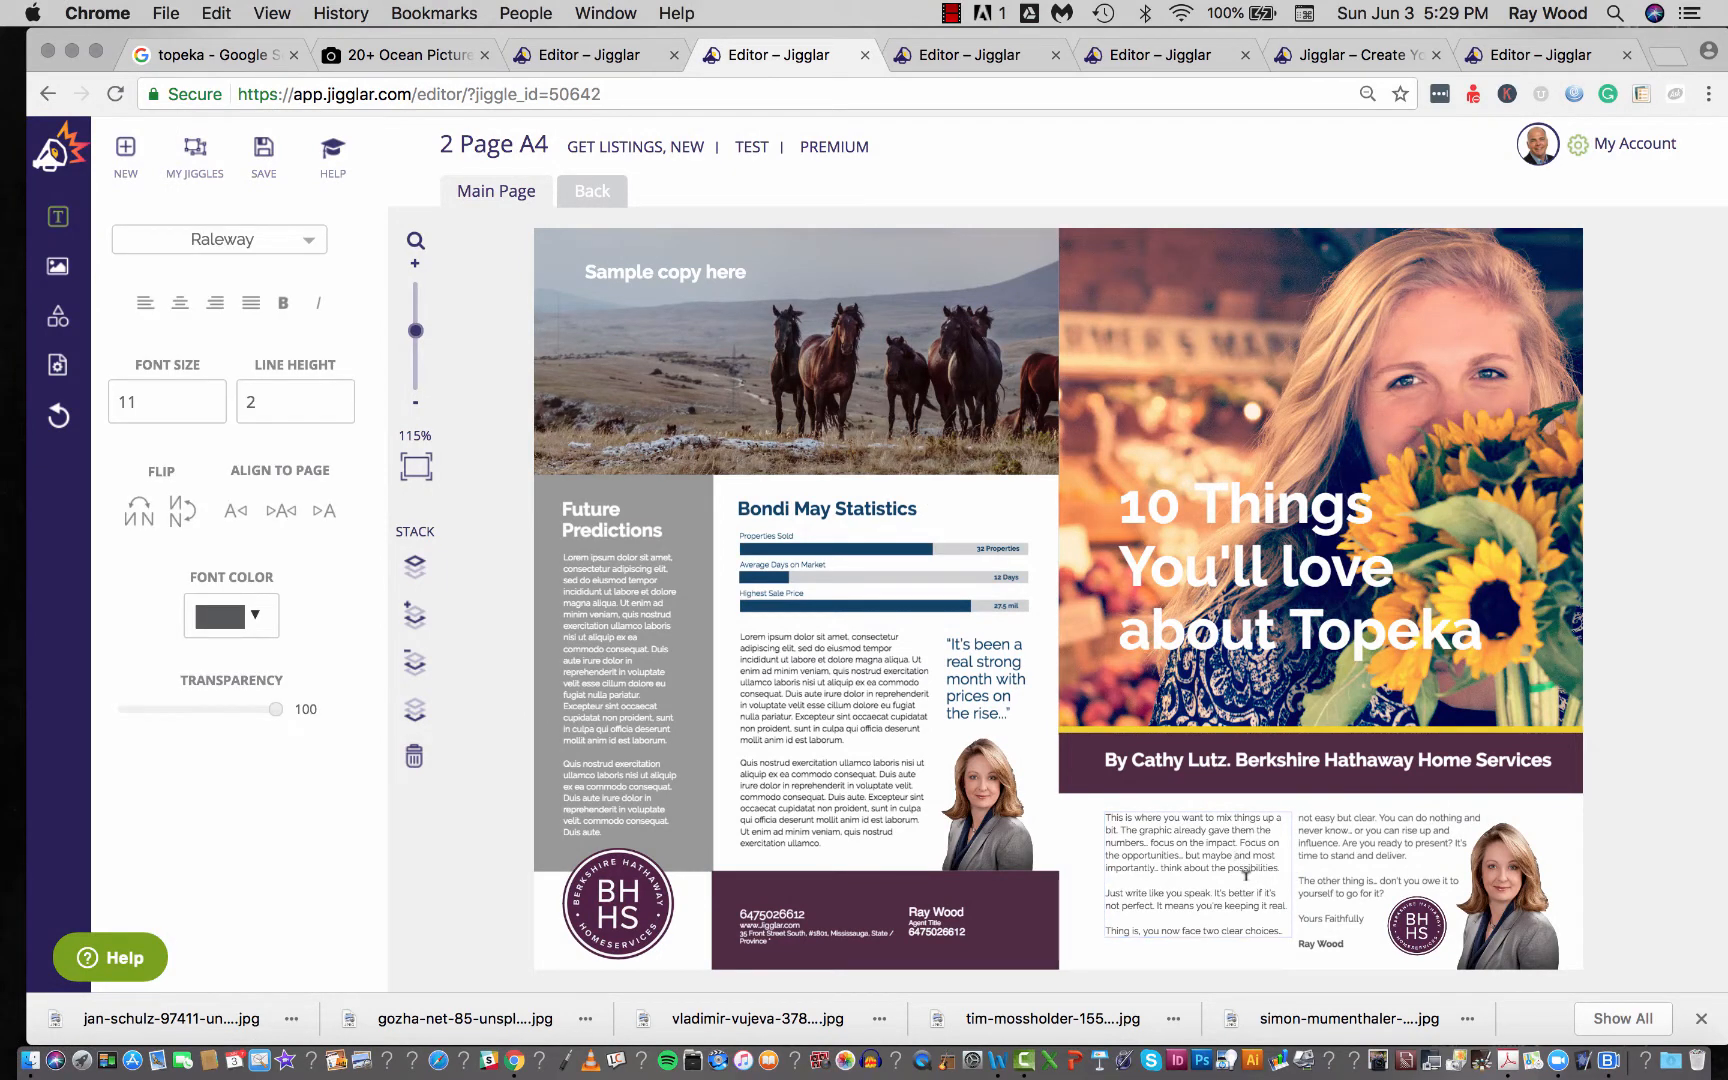
drag(1190, 907, 1086, 807)
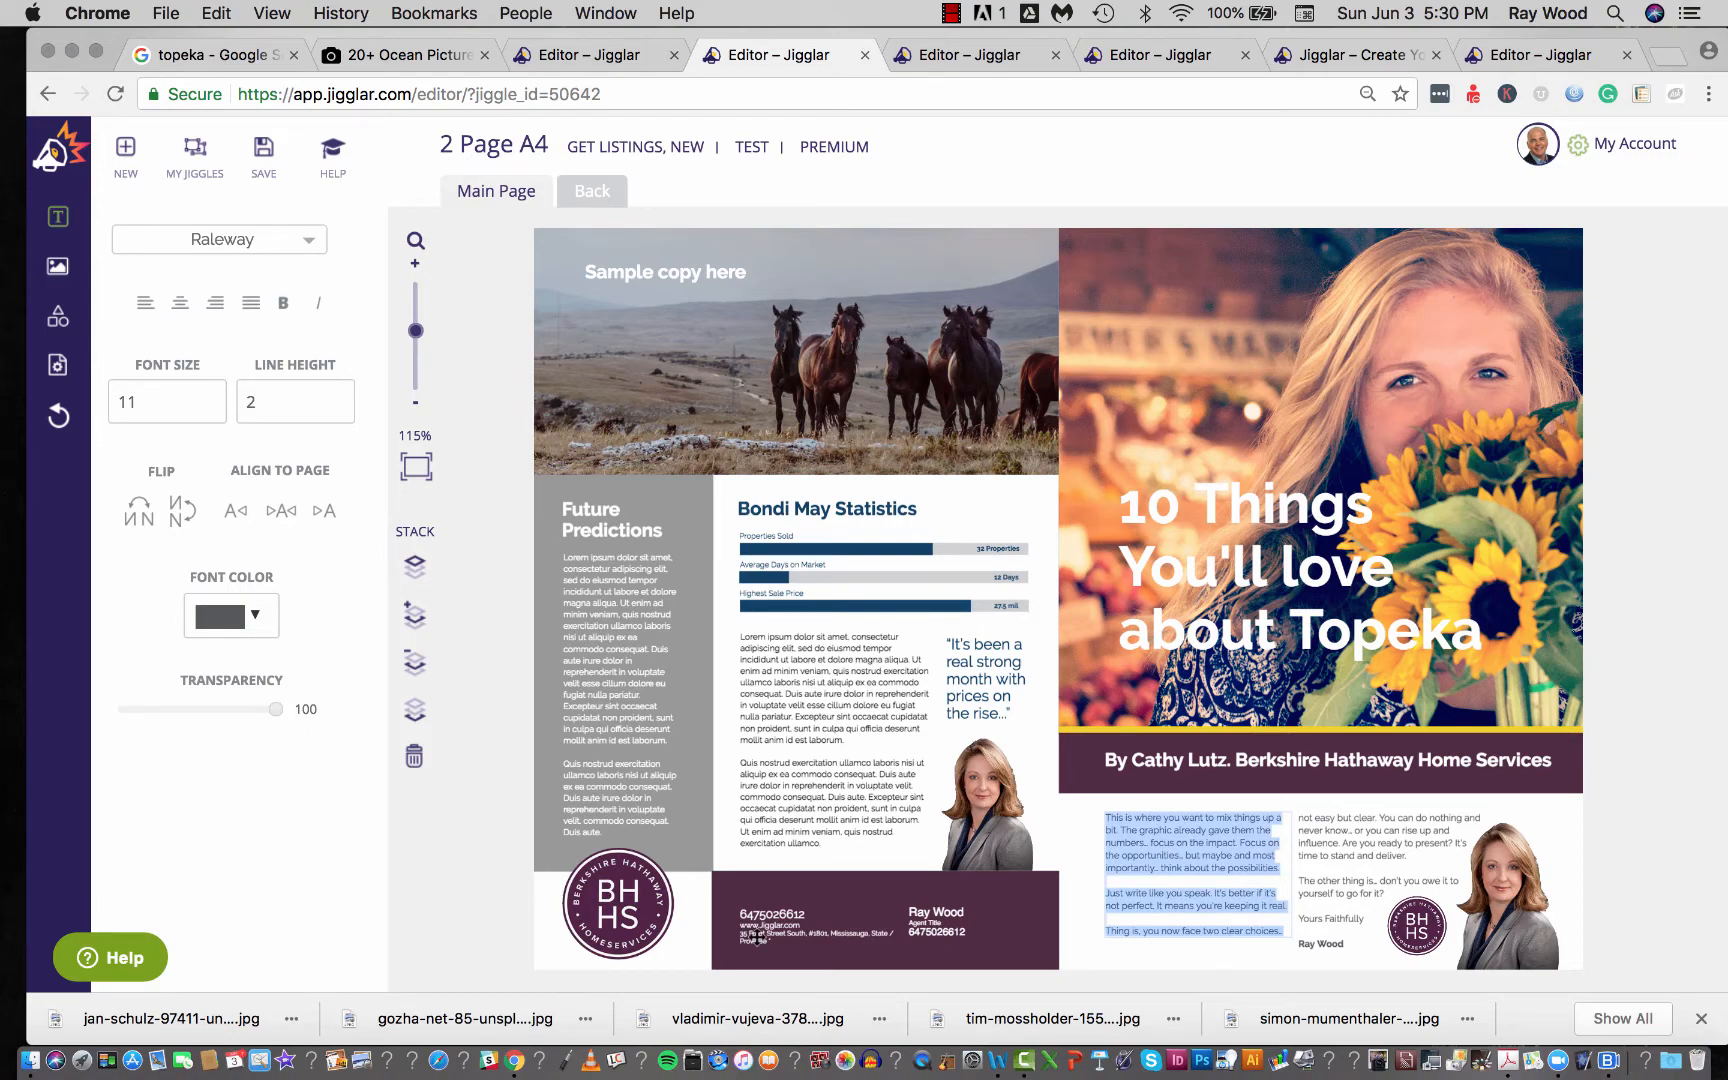
key(ctrl+Up)
click(524, 622)
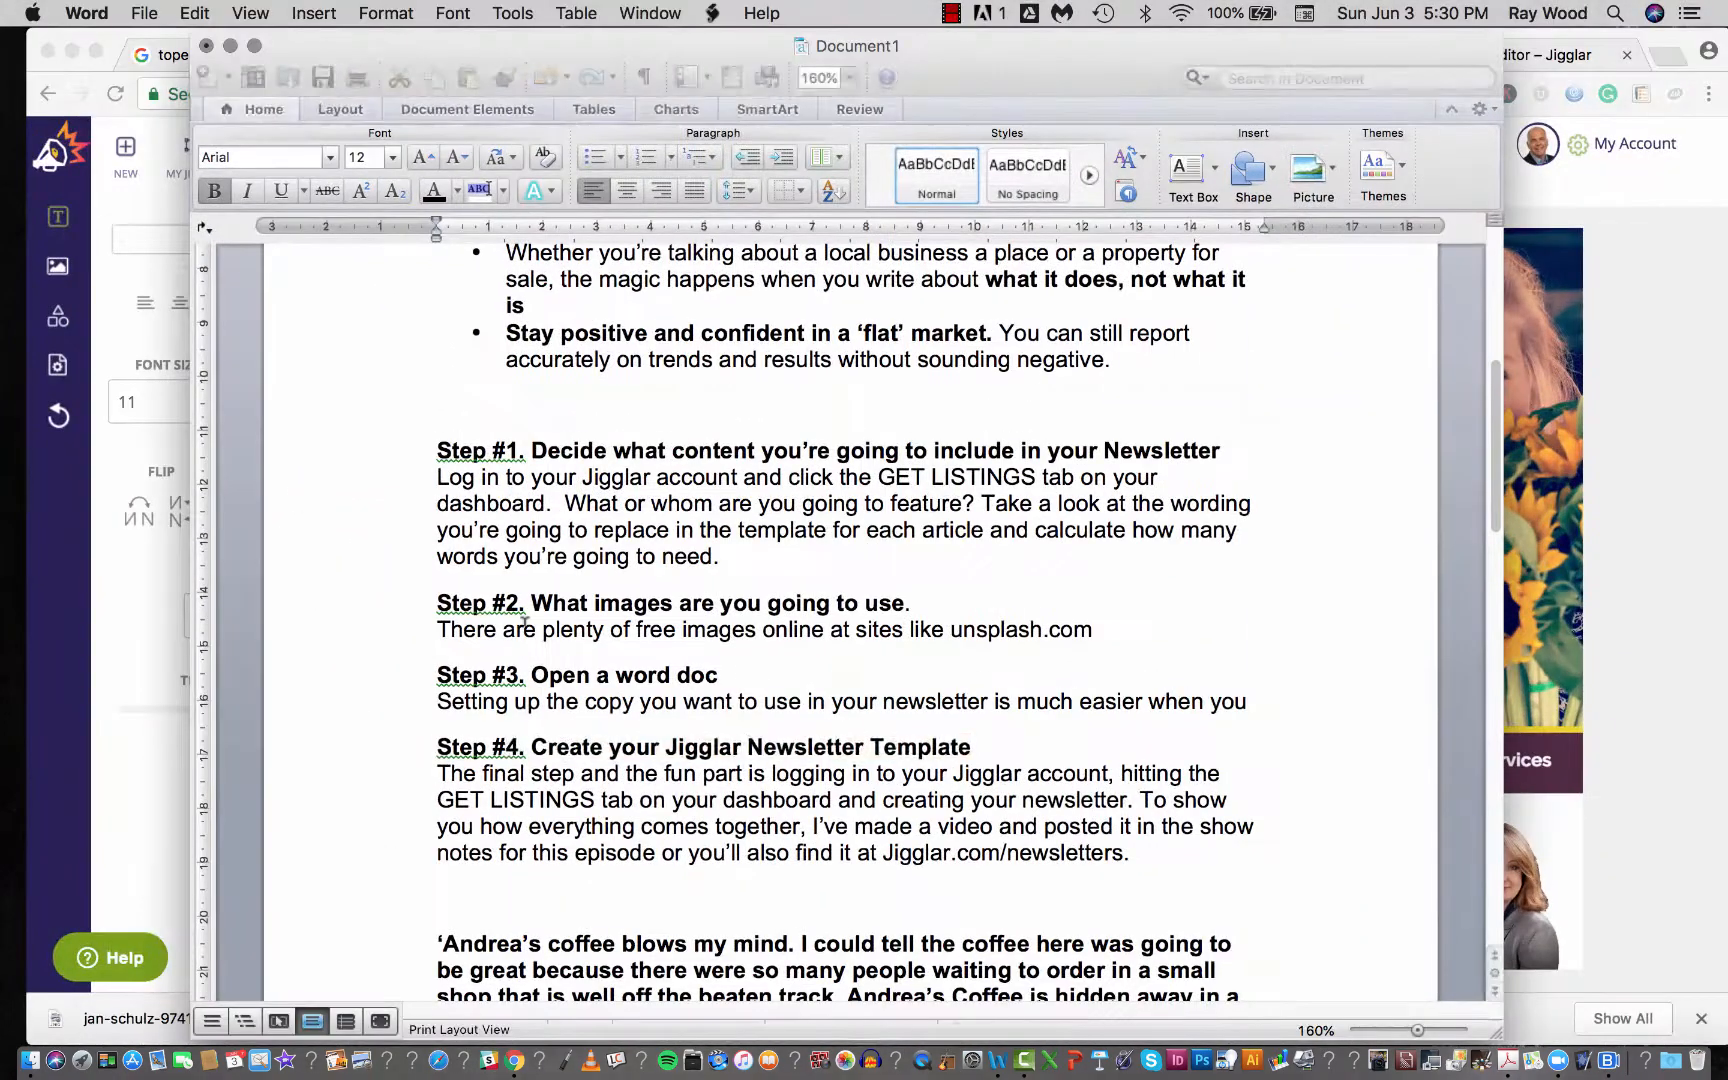
scroll(1227, 766, down, 5)
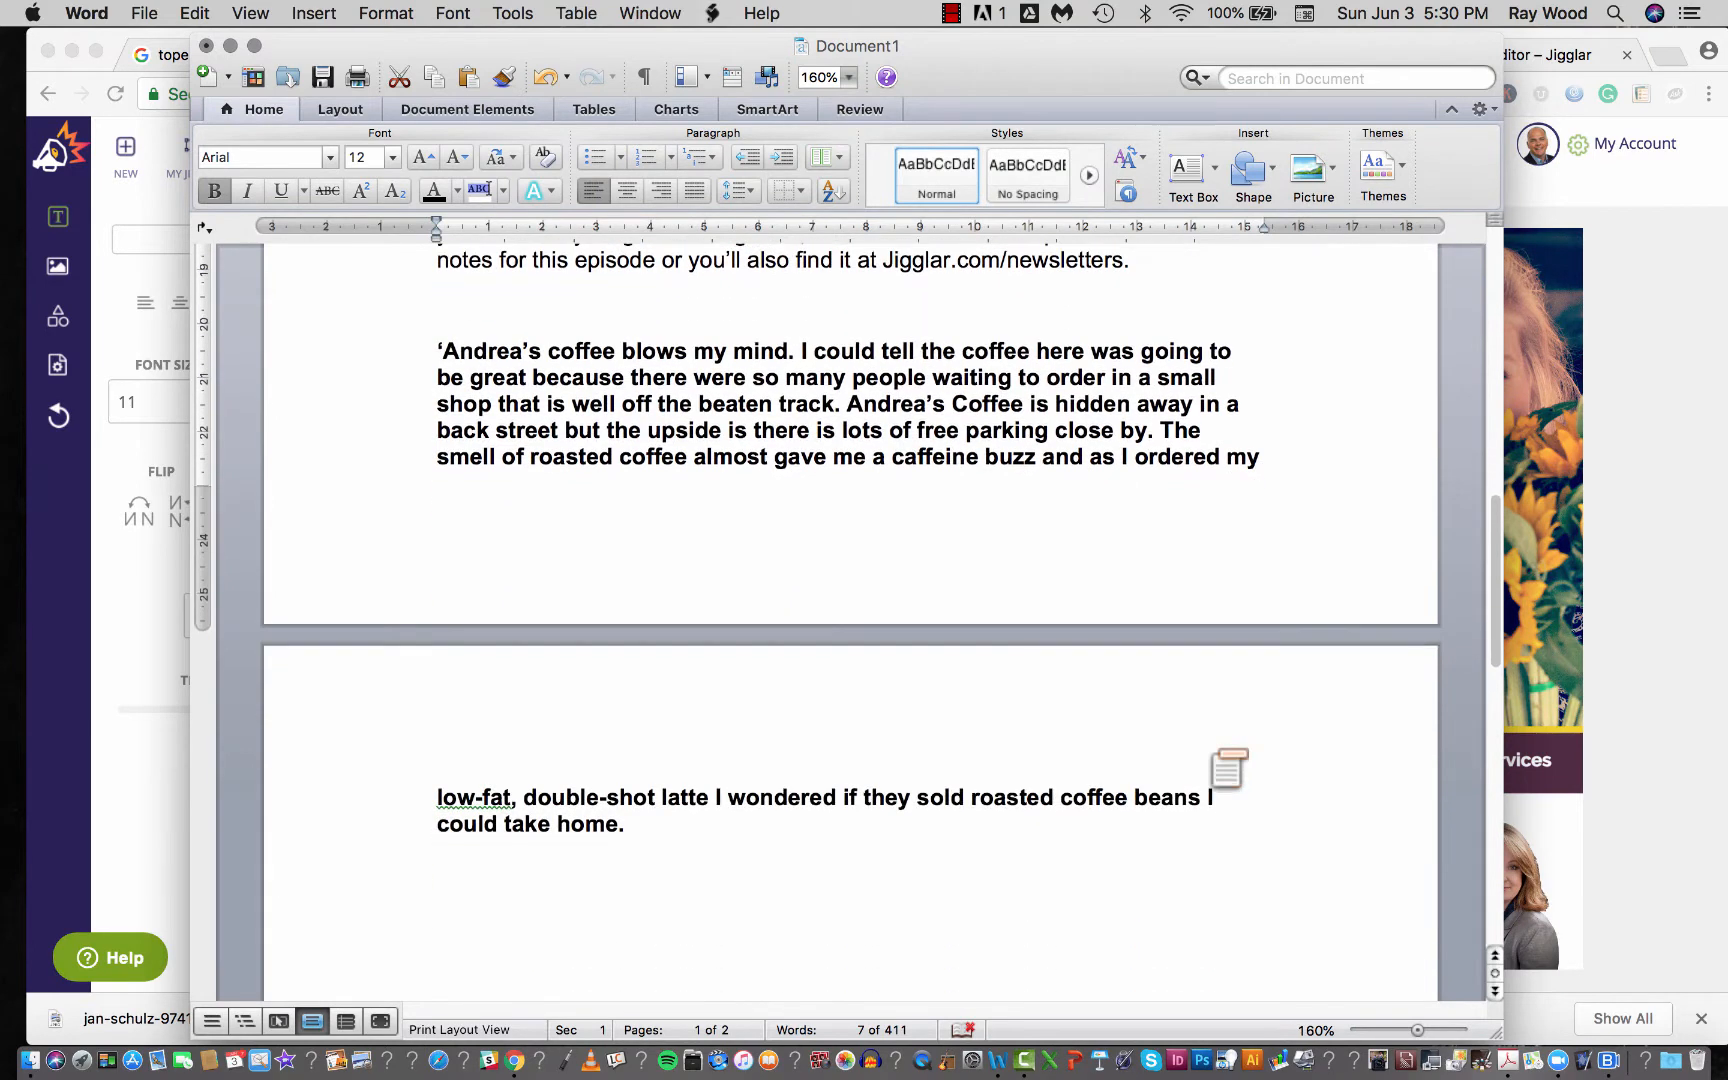
drag(650, 821, 418, 352)
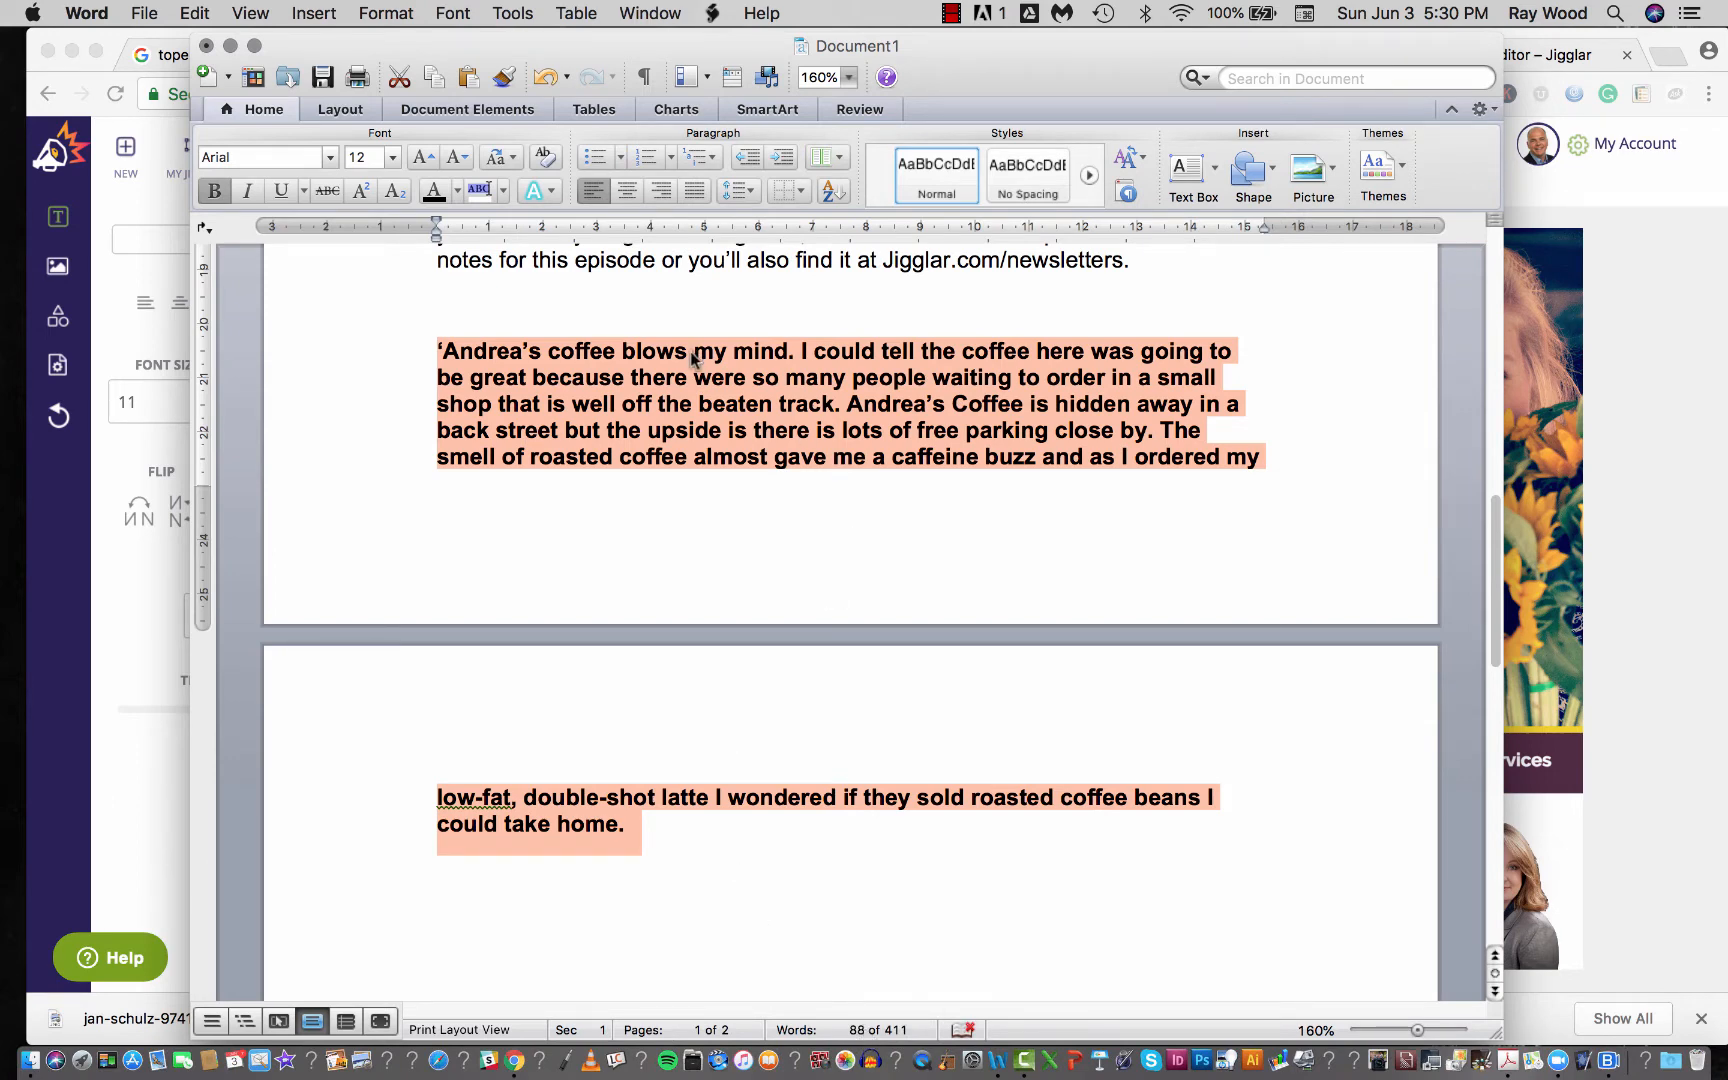
right_click(683, 383)
click(797, 417)
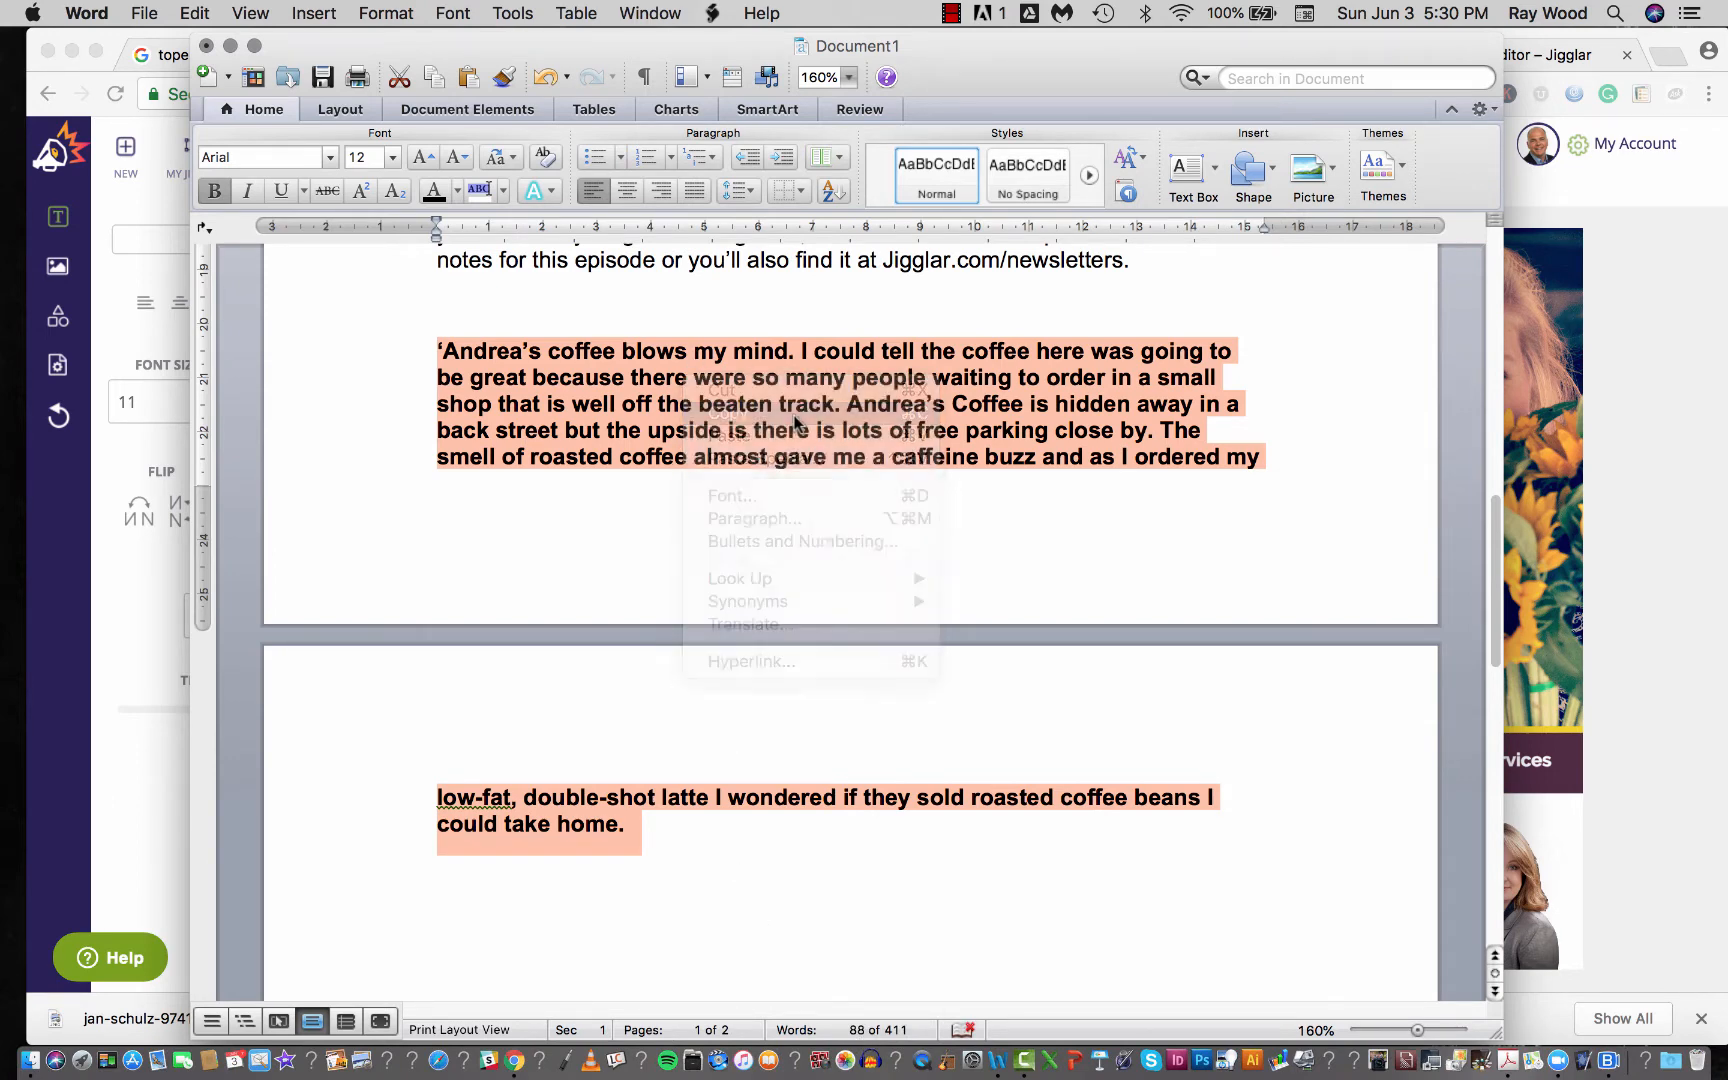
key(super+c)
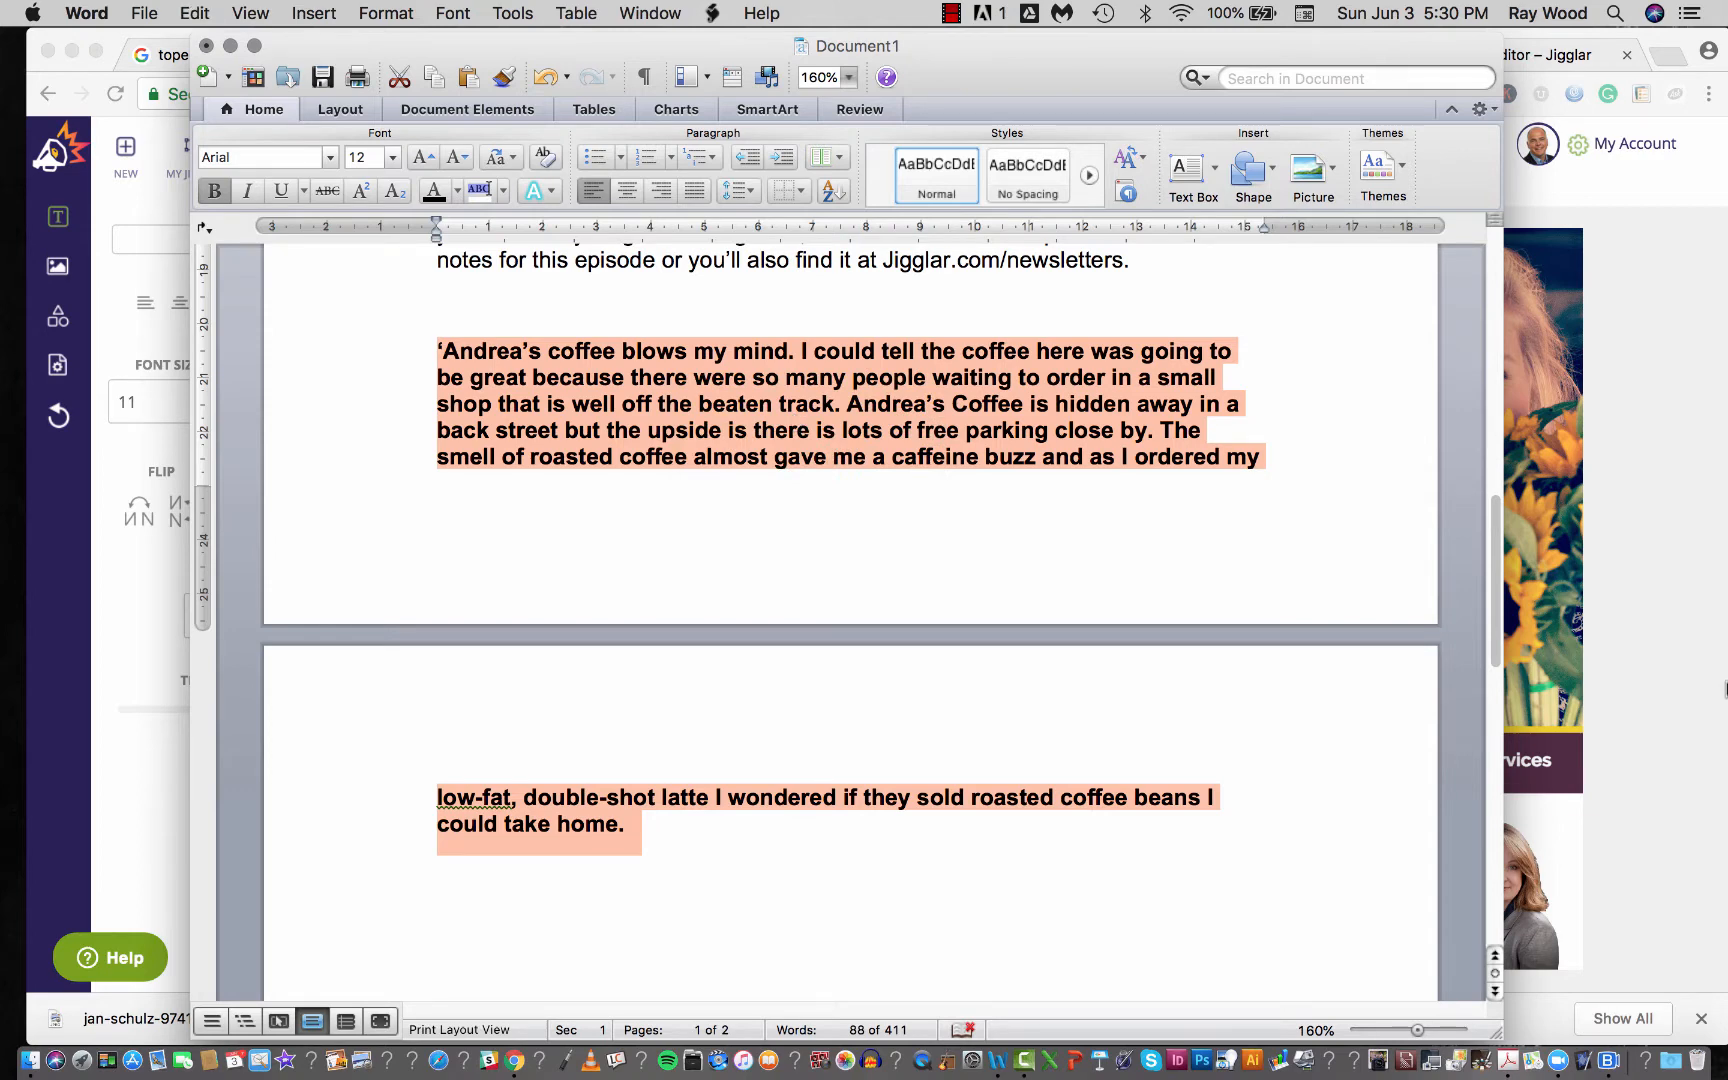
Switch back to Chrome and replace the placeholder copy in the Topeka article's first column with the copied coffee shop review
click(1637, 679)
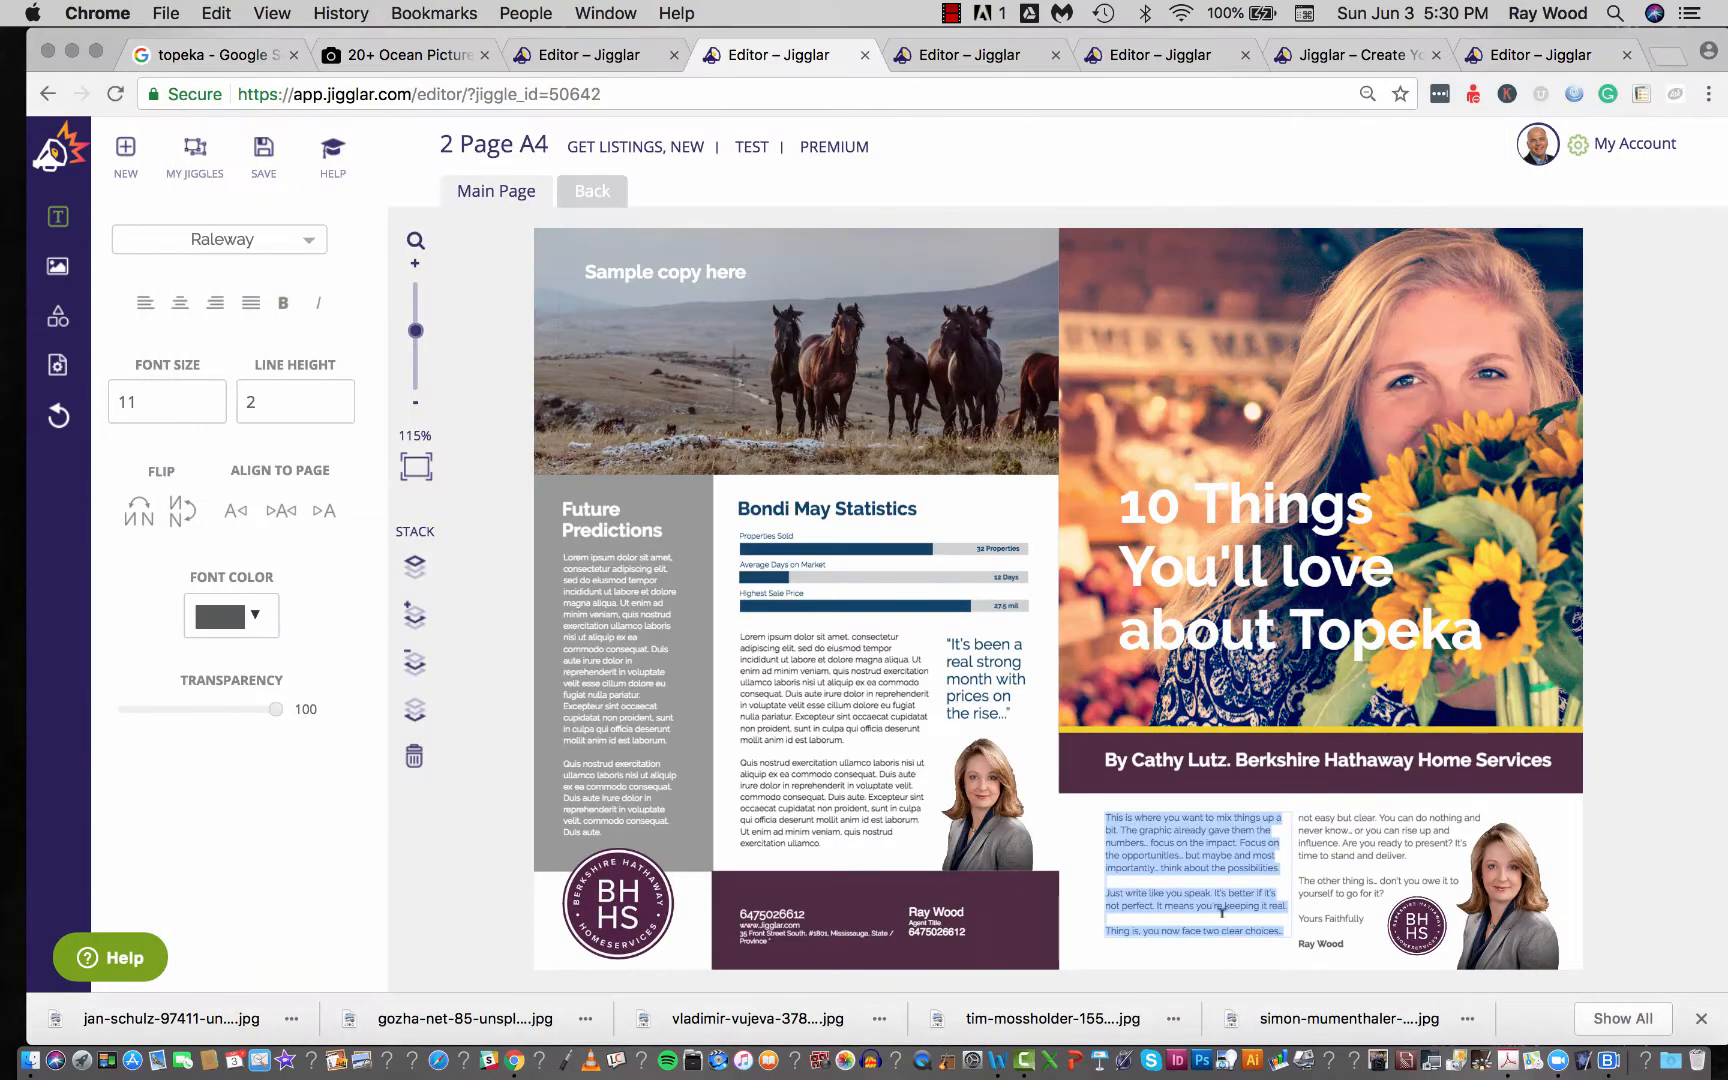
click(1189, 905)
drag(1284, 931, 1082, 806)
key(super+v)
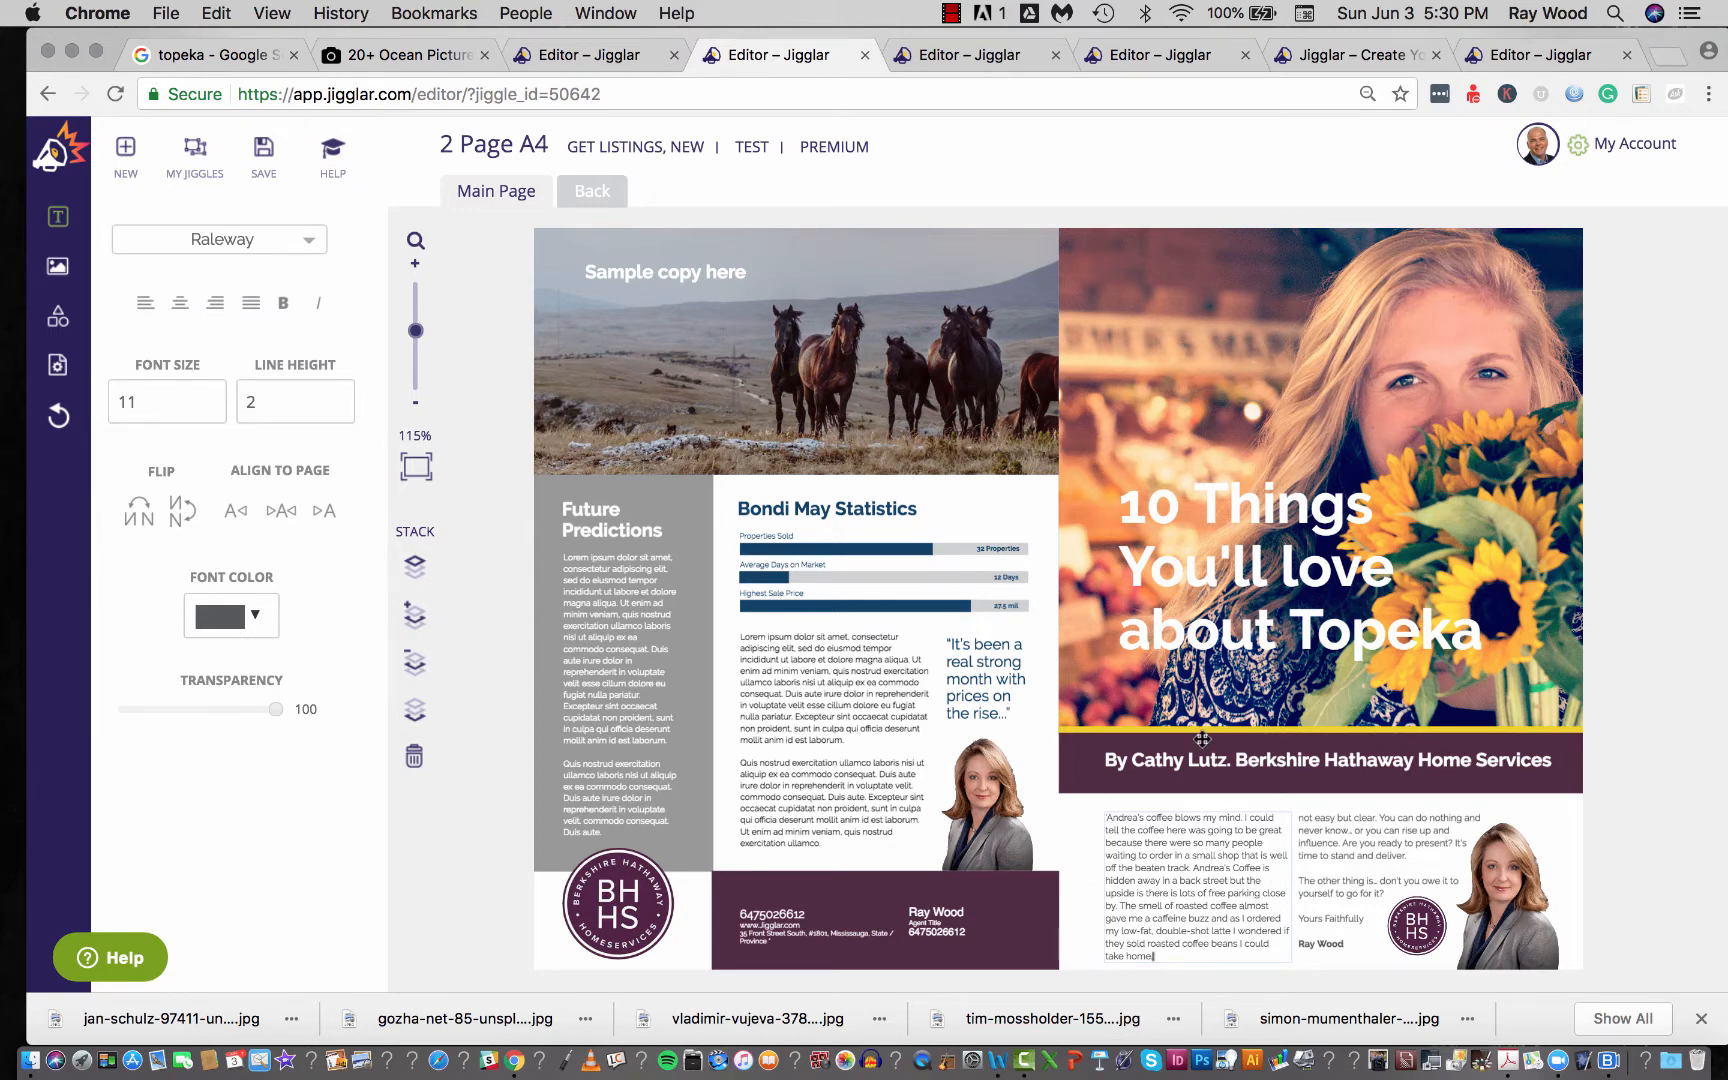
click(1311, 825)
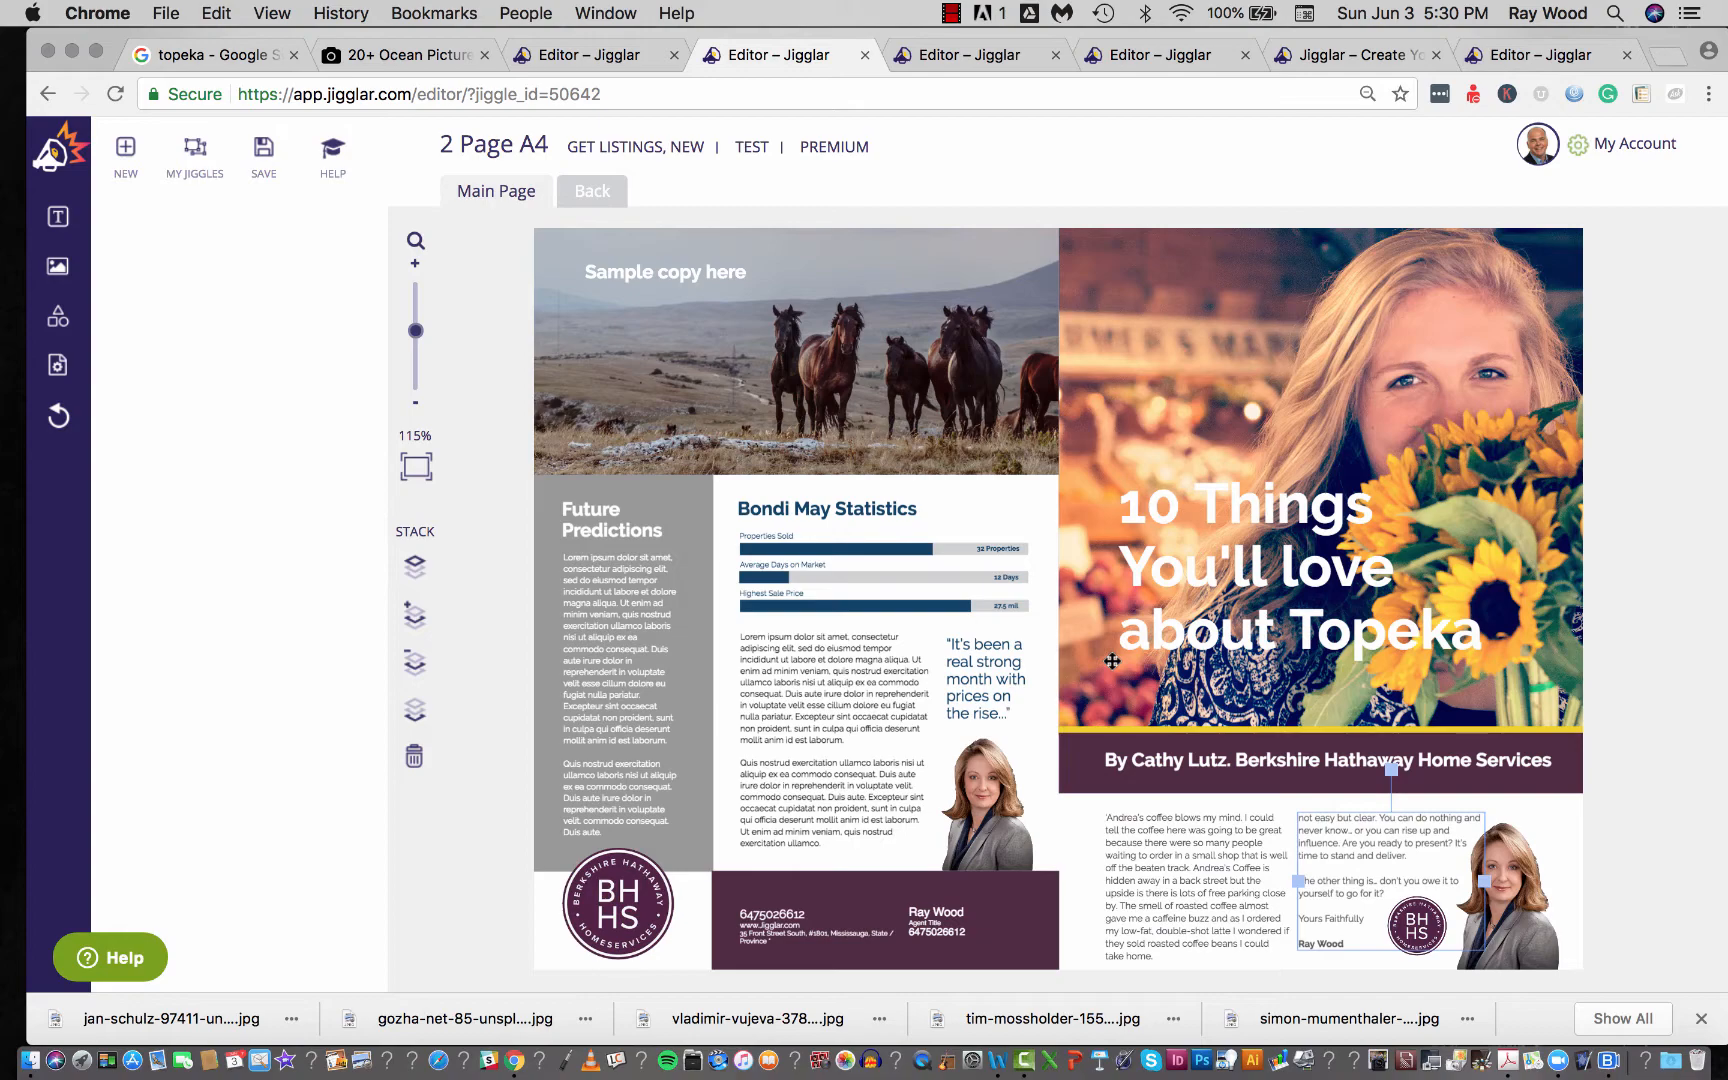
Return to the Word document and reread the newsletter steps, from choosing content to finding images and creating the template
key(ctrl+Up)
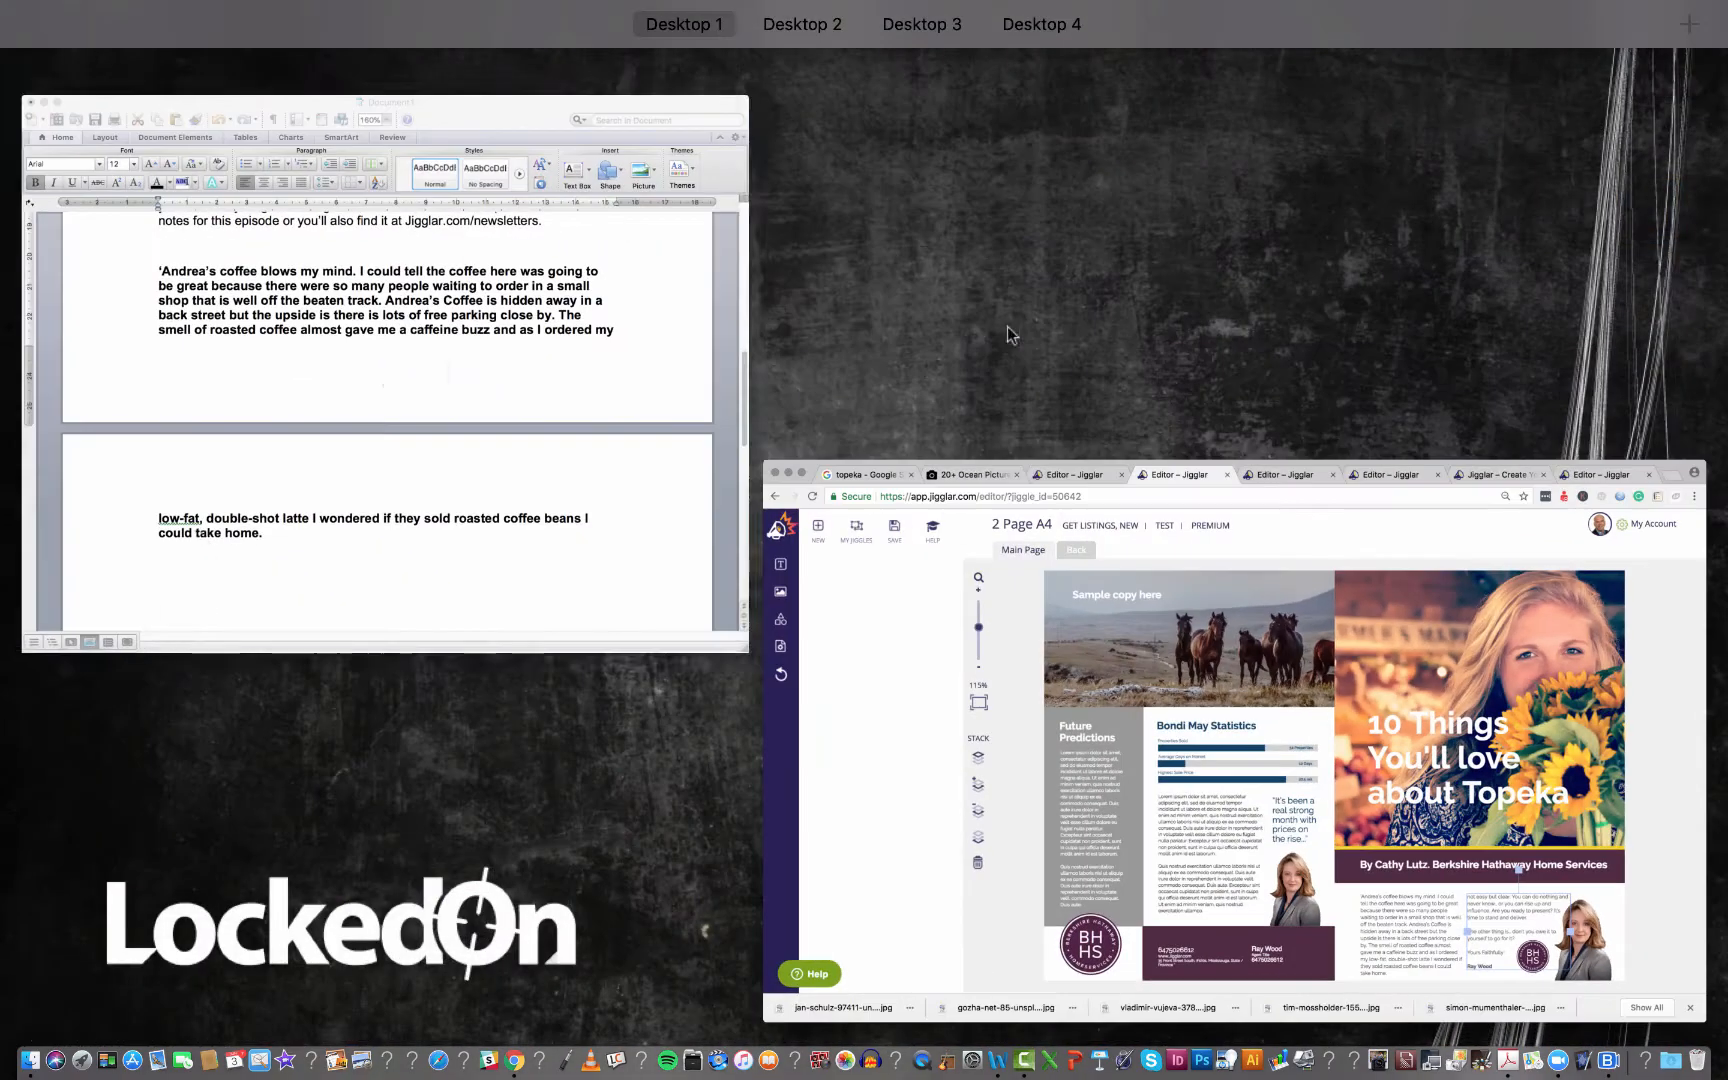
click(297, 590)
scroll(267, 592, up, 10)
scroll(267, 592, up, 1)
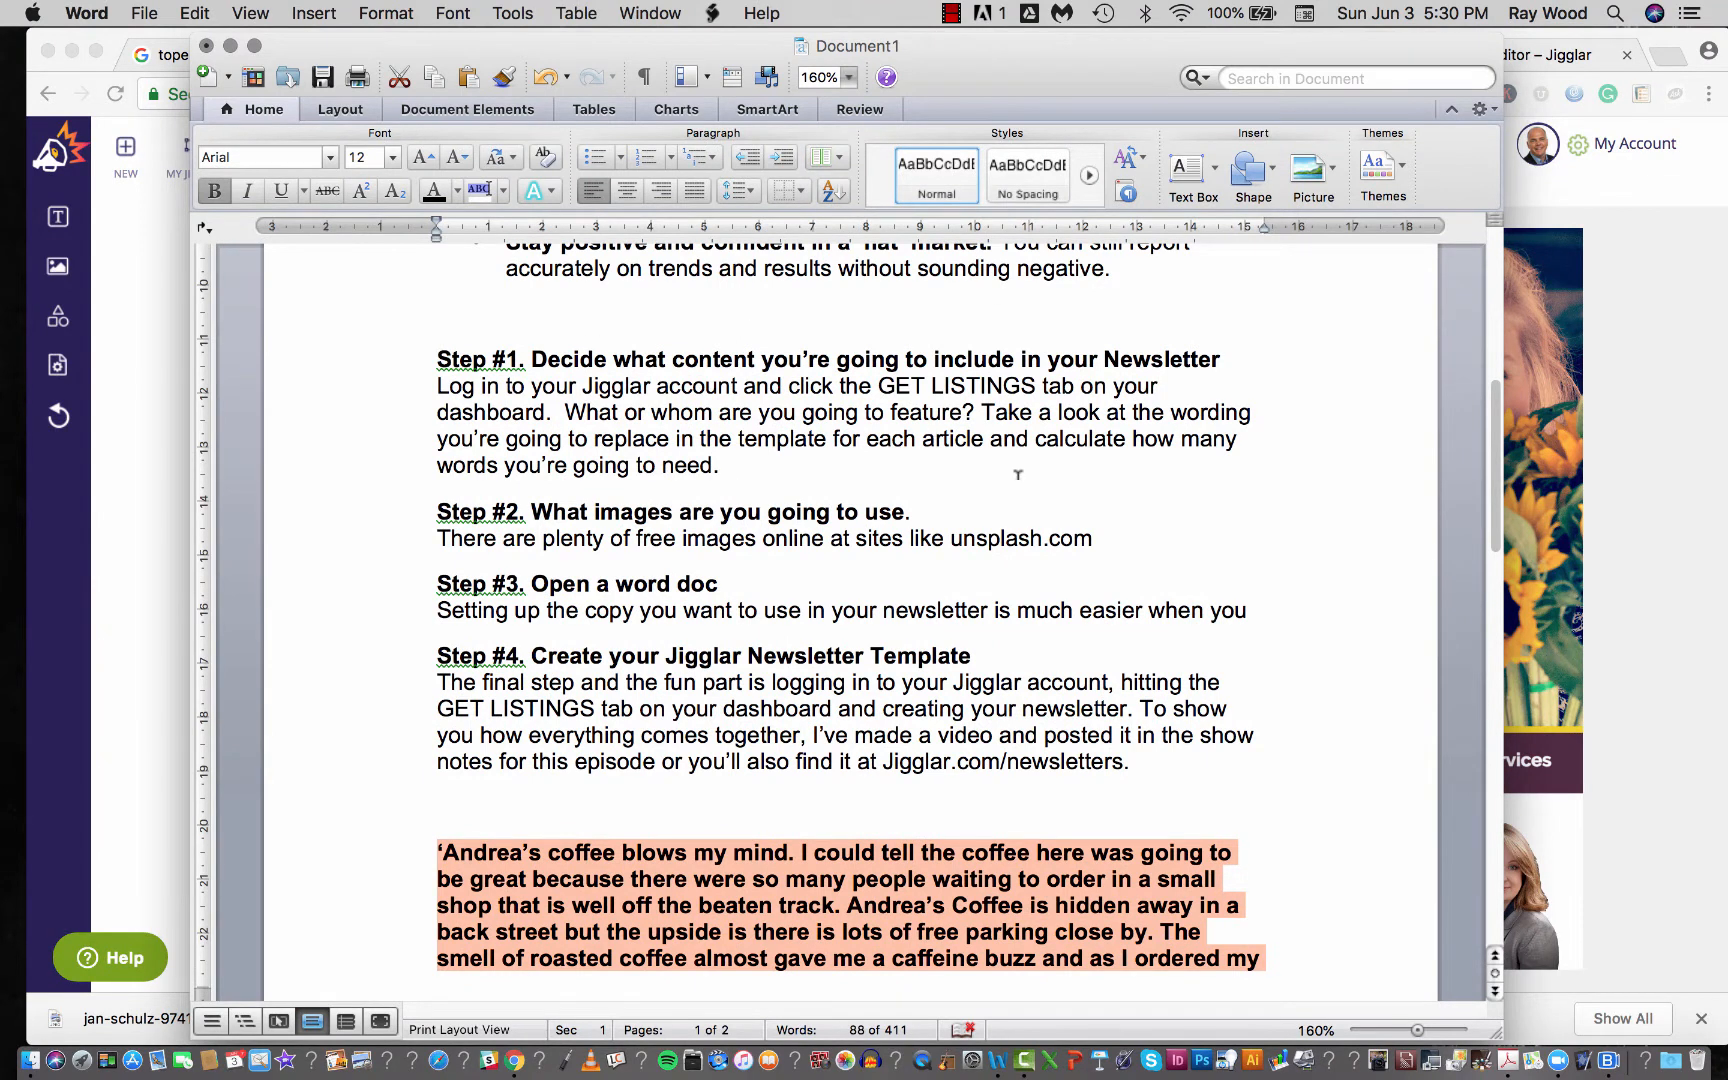
scroll(1018, 474, down, 3)
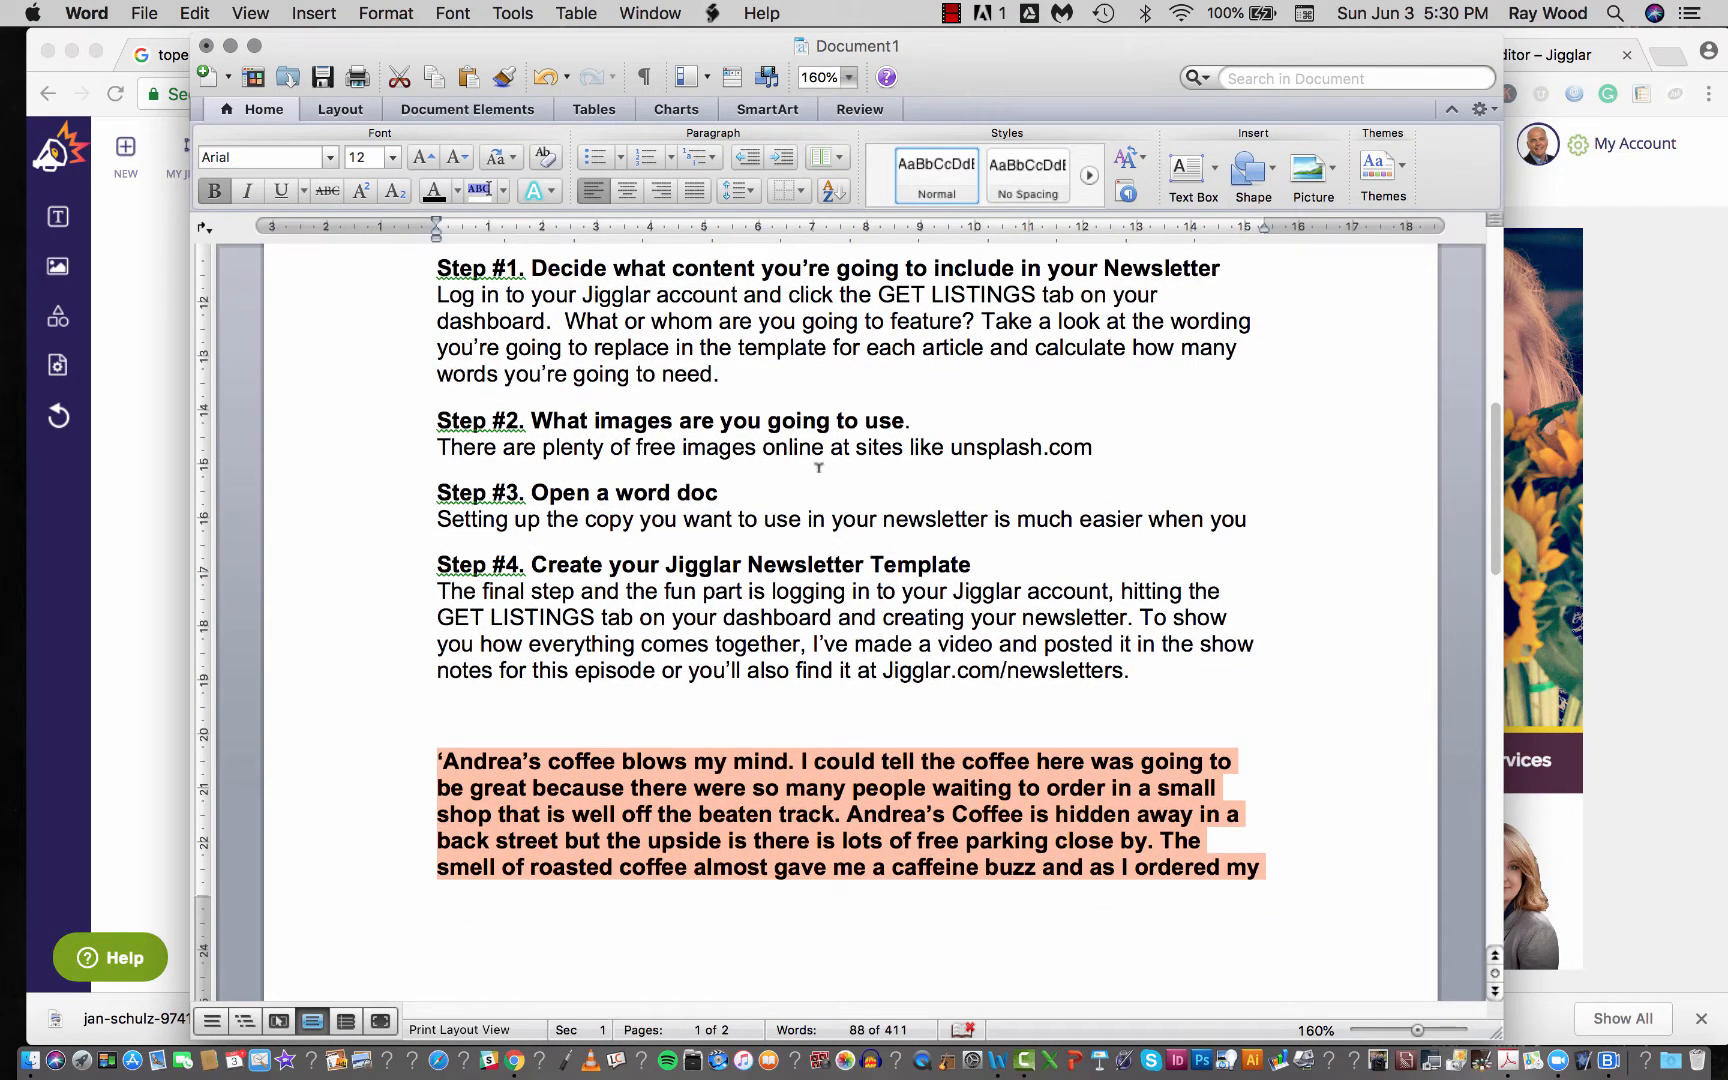
Switch to the Unsplash page in Chrome, highlight unsplash.com in the address, and search the photos for "surf"
click(1664, 470)
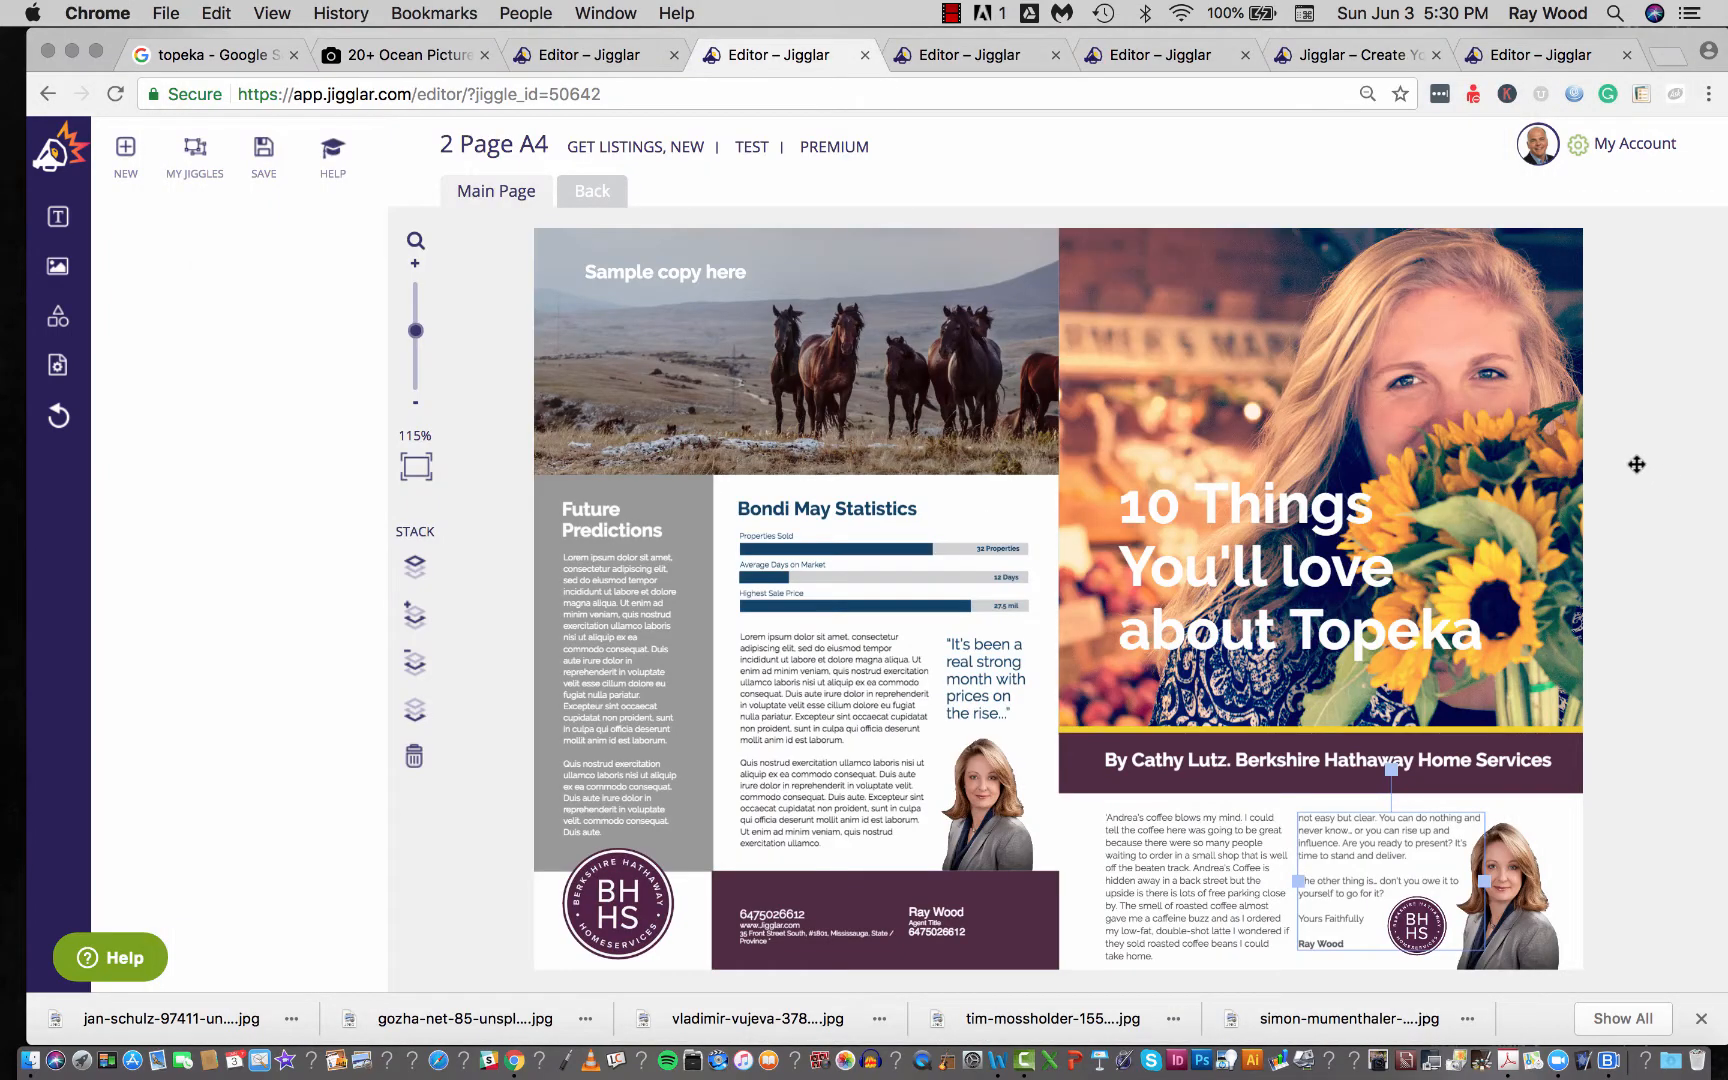
click(390, 57)
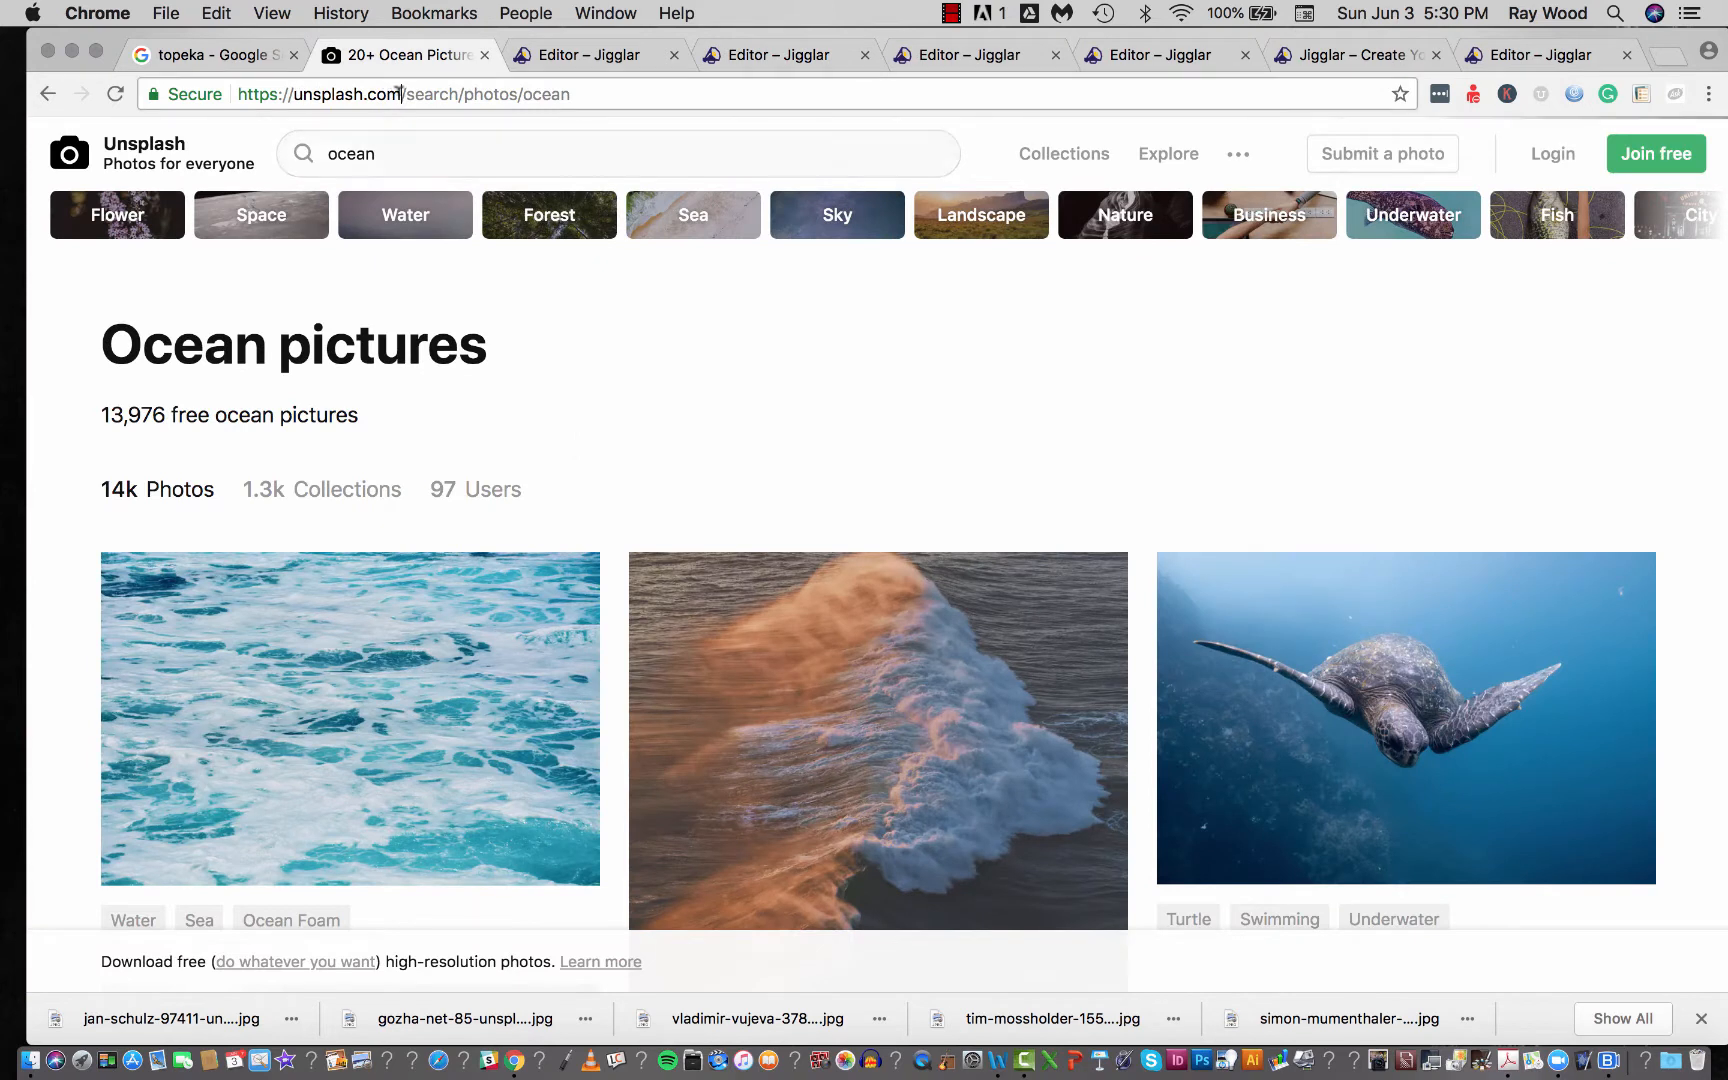
drag(402, 94, 292, 94)
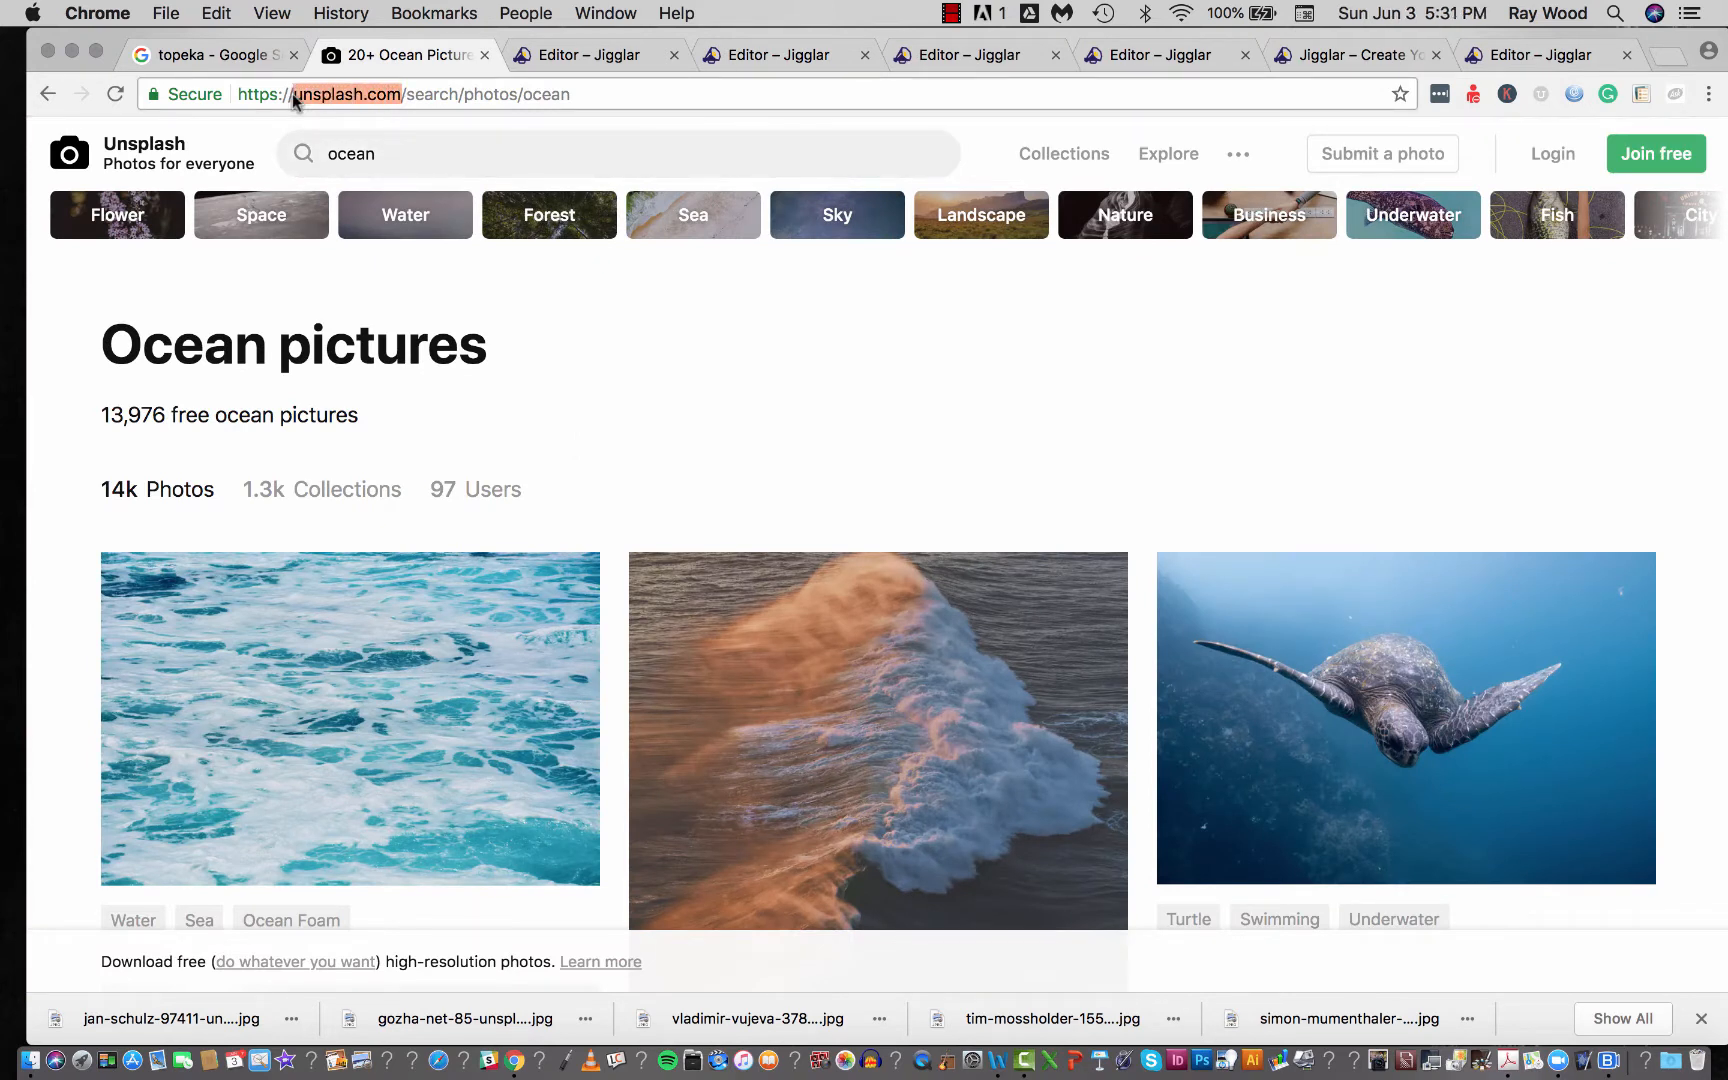
click(397, 155)
double_click(397, 155)
text(sur)
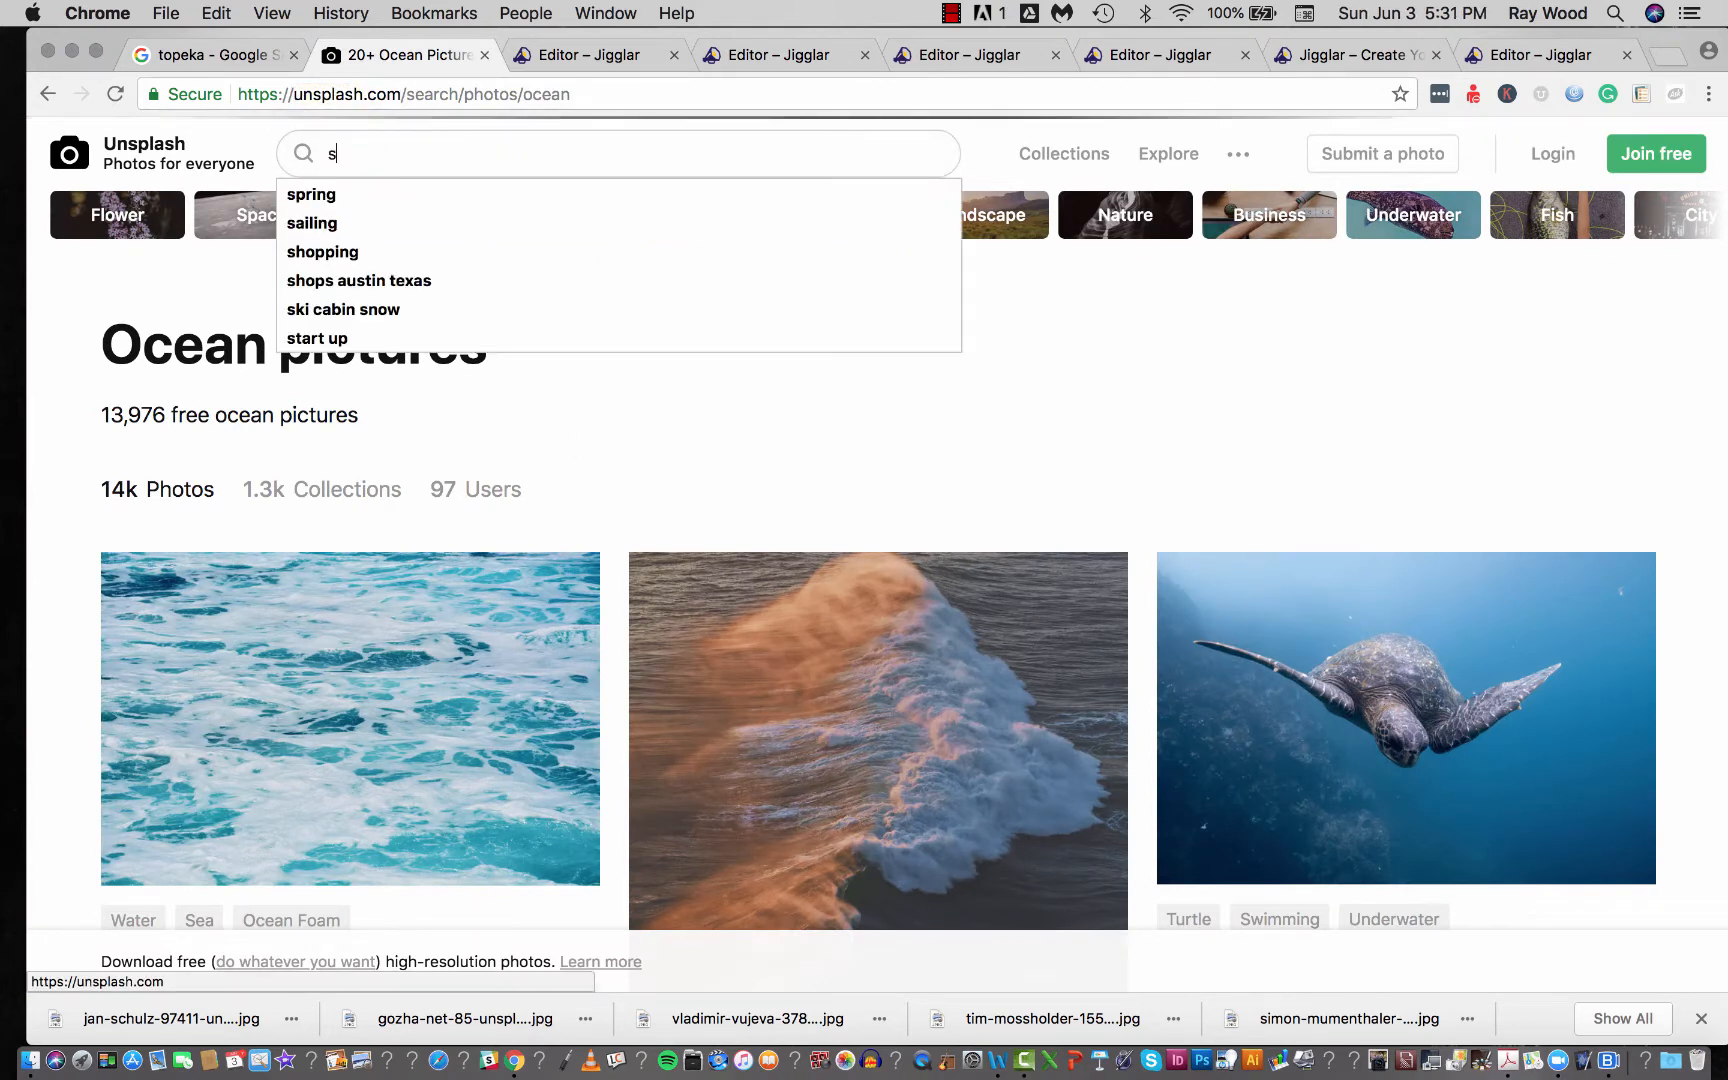
text(f)
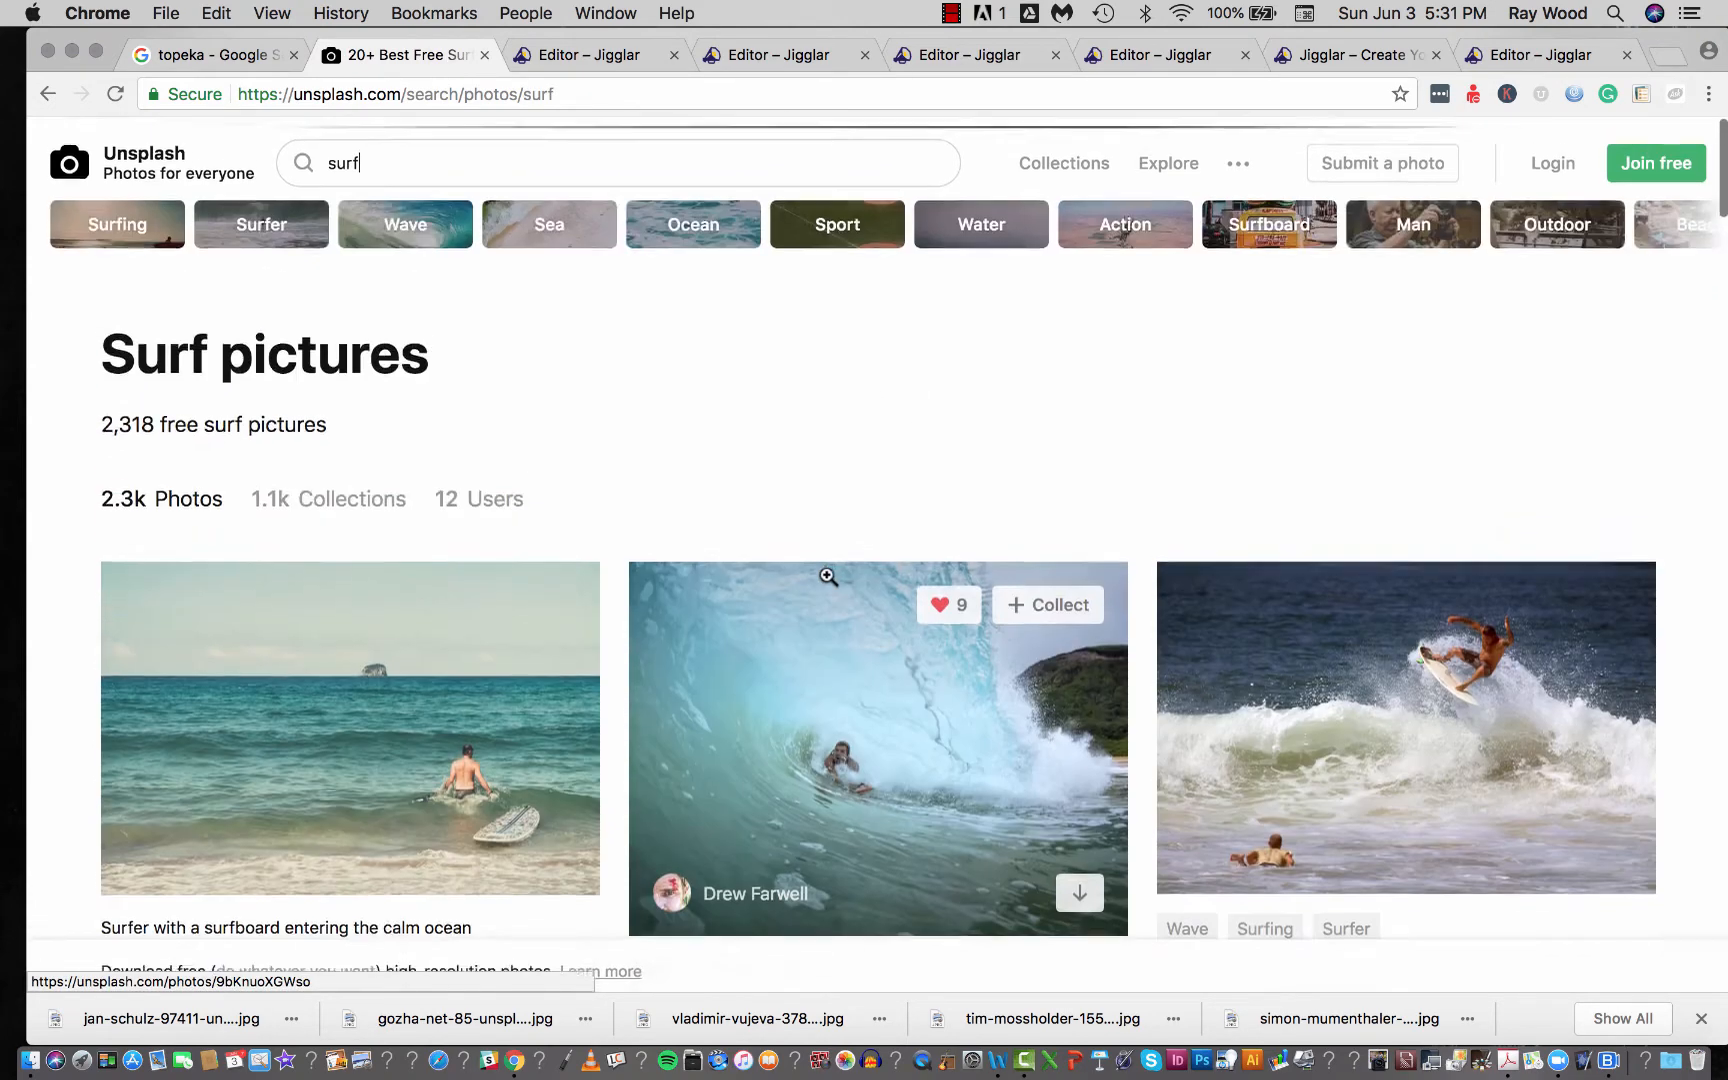
Search Unsplash for "country" and browse the photo results
double_click(343, 154)
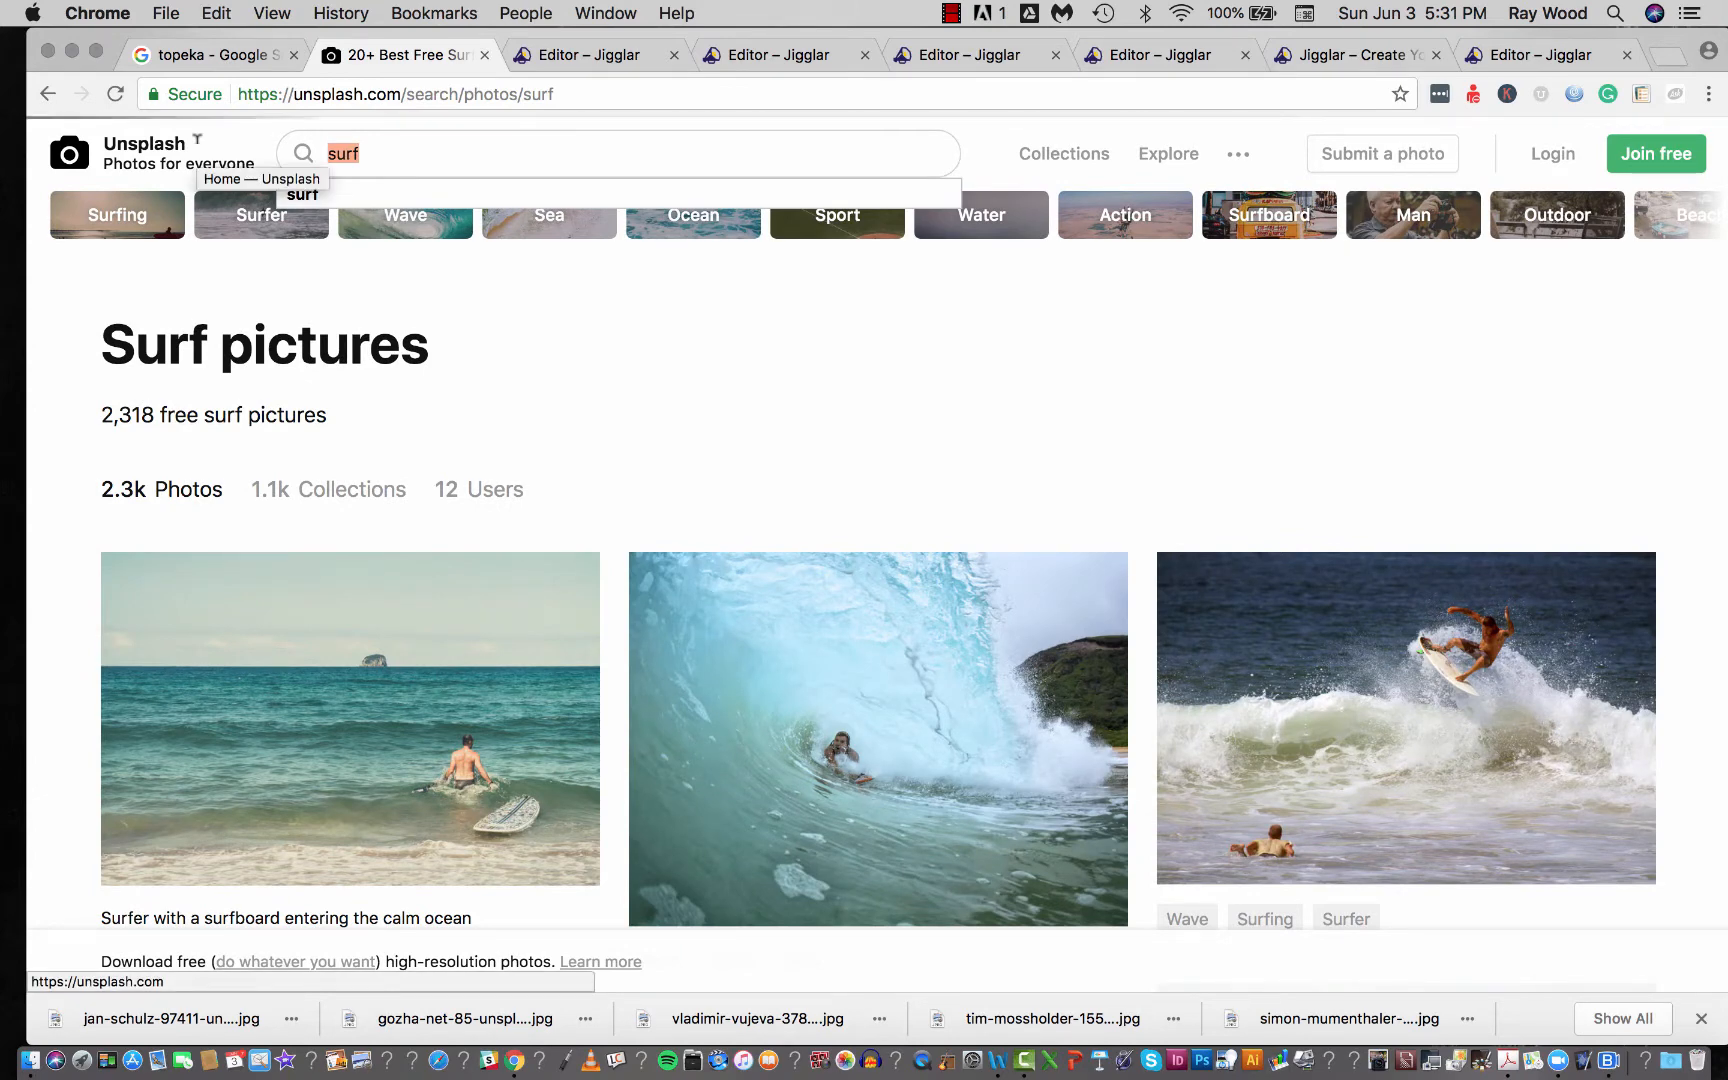
text(country)
key(Return)
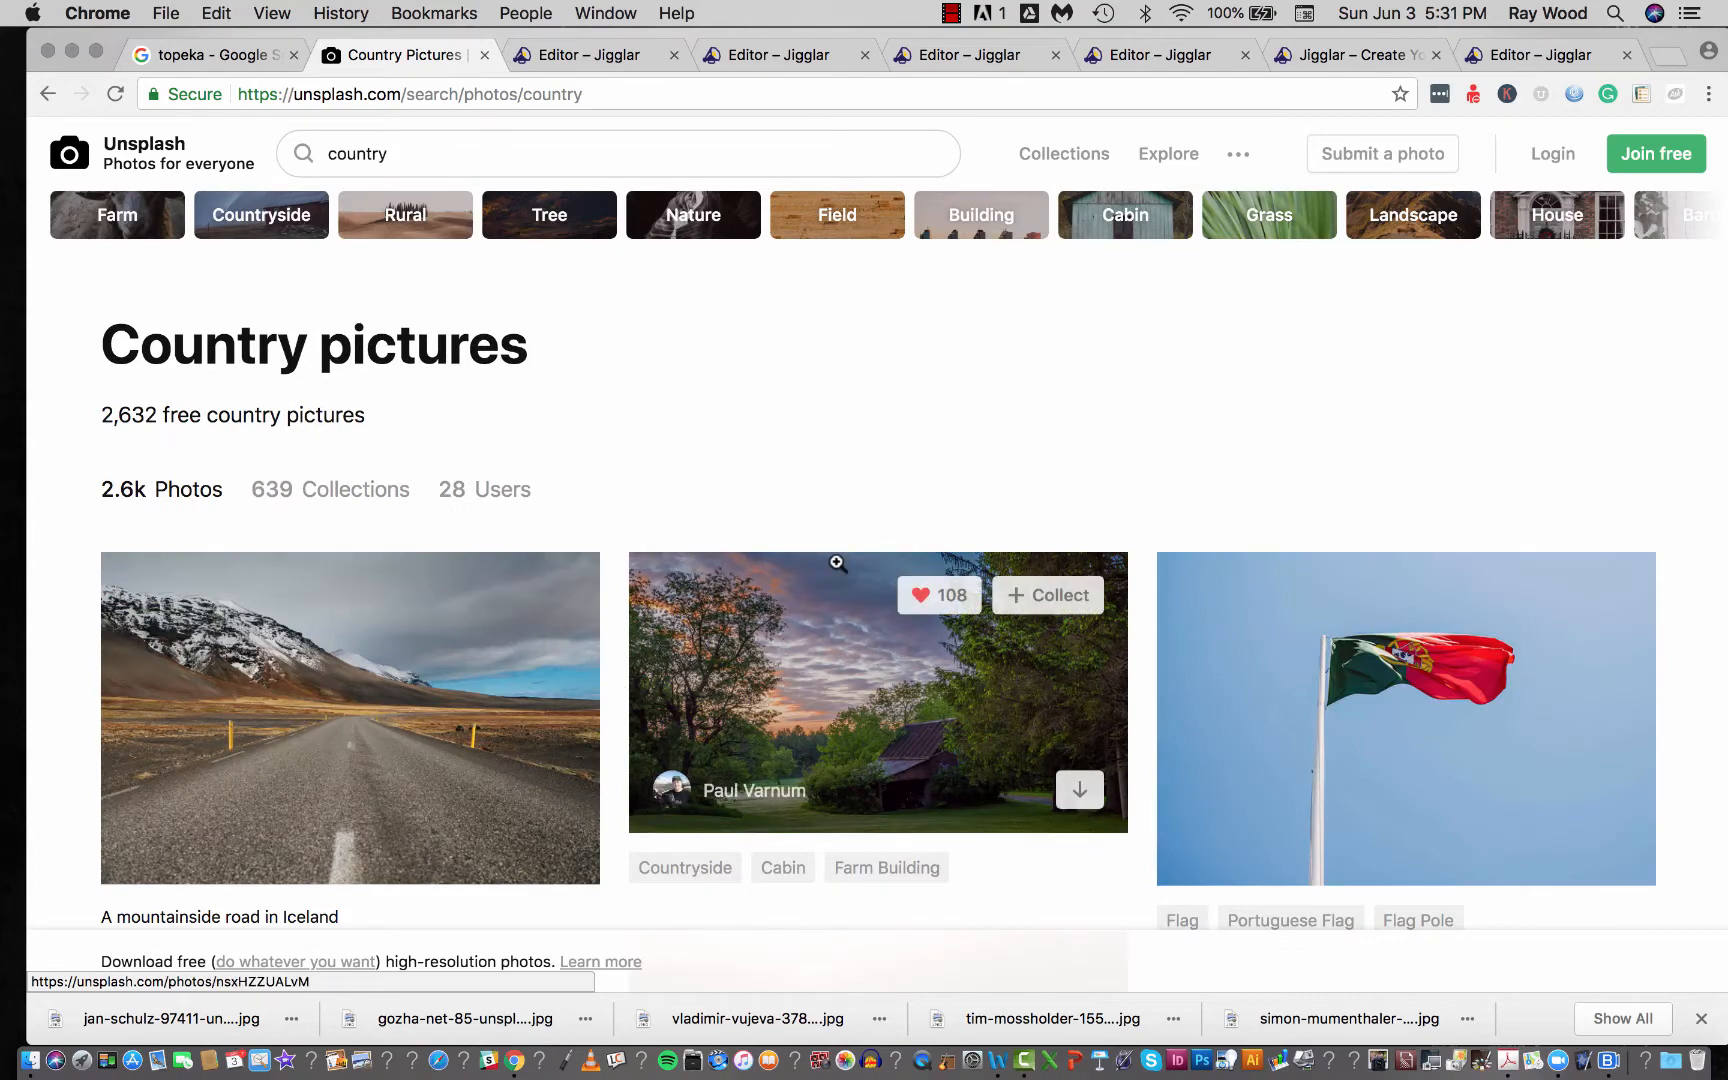
scroll(838, 563, down, 5)
scroll(838, 563, down, 7)
scroll(838, 563, up, 12)
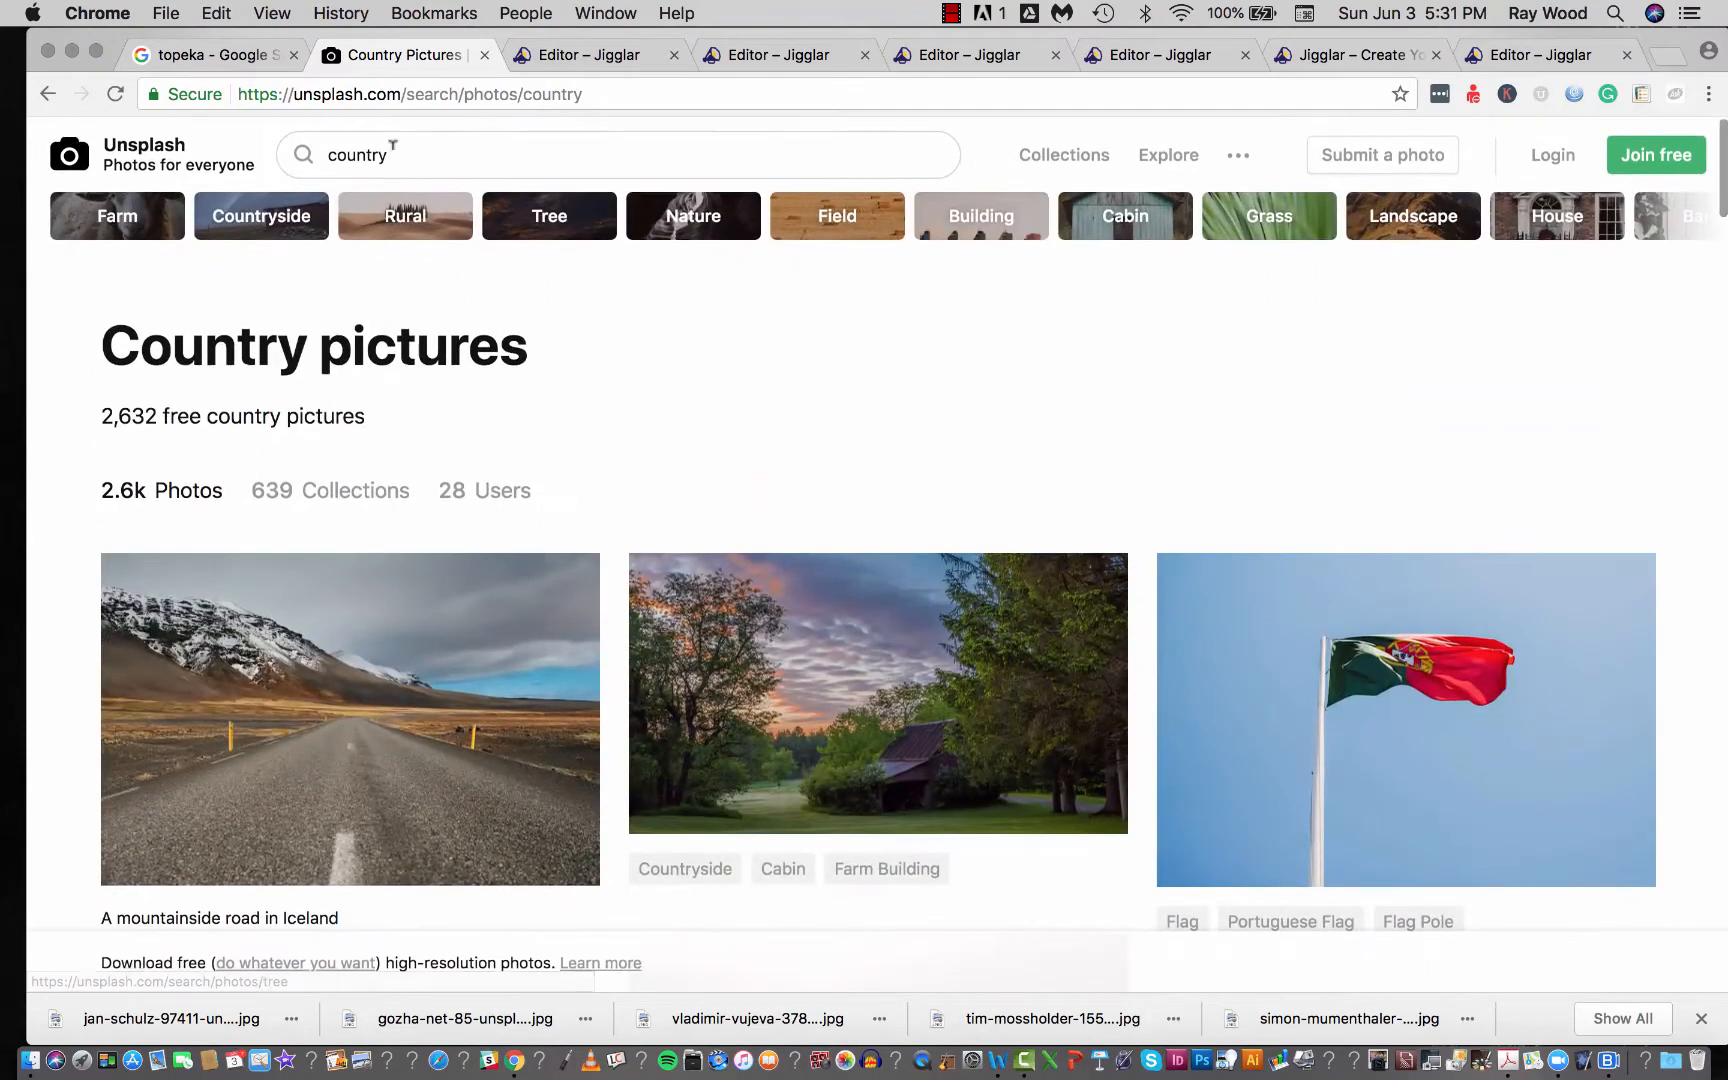
Search Unsplash for "australia" and browse the photos for possible newsletter images
click(405, 152)
double_click(405, 152)
text(australia)
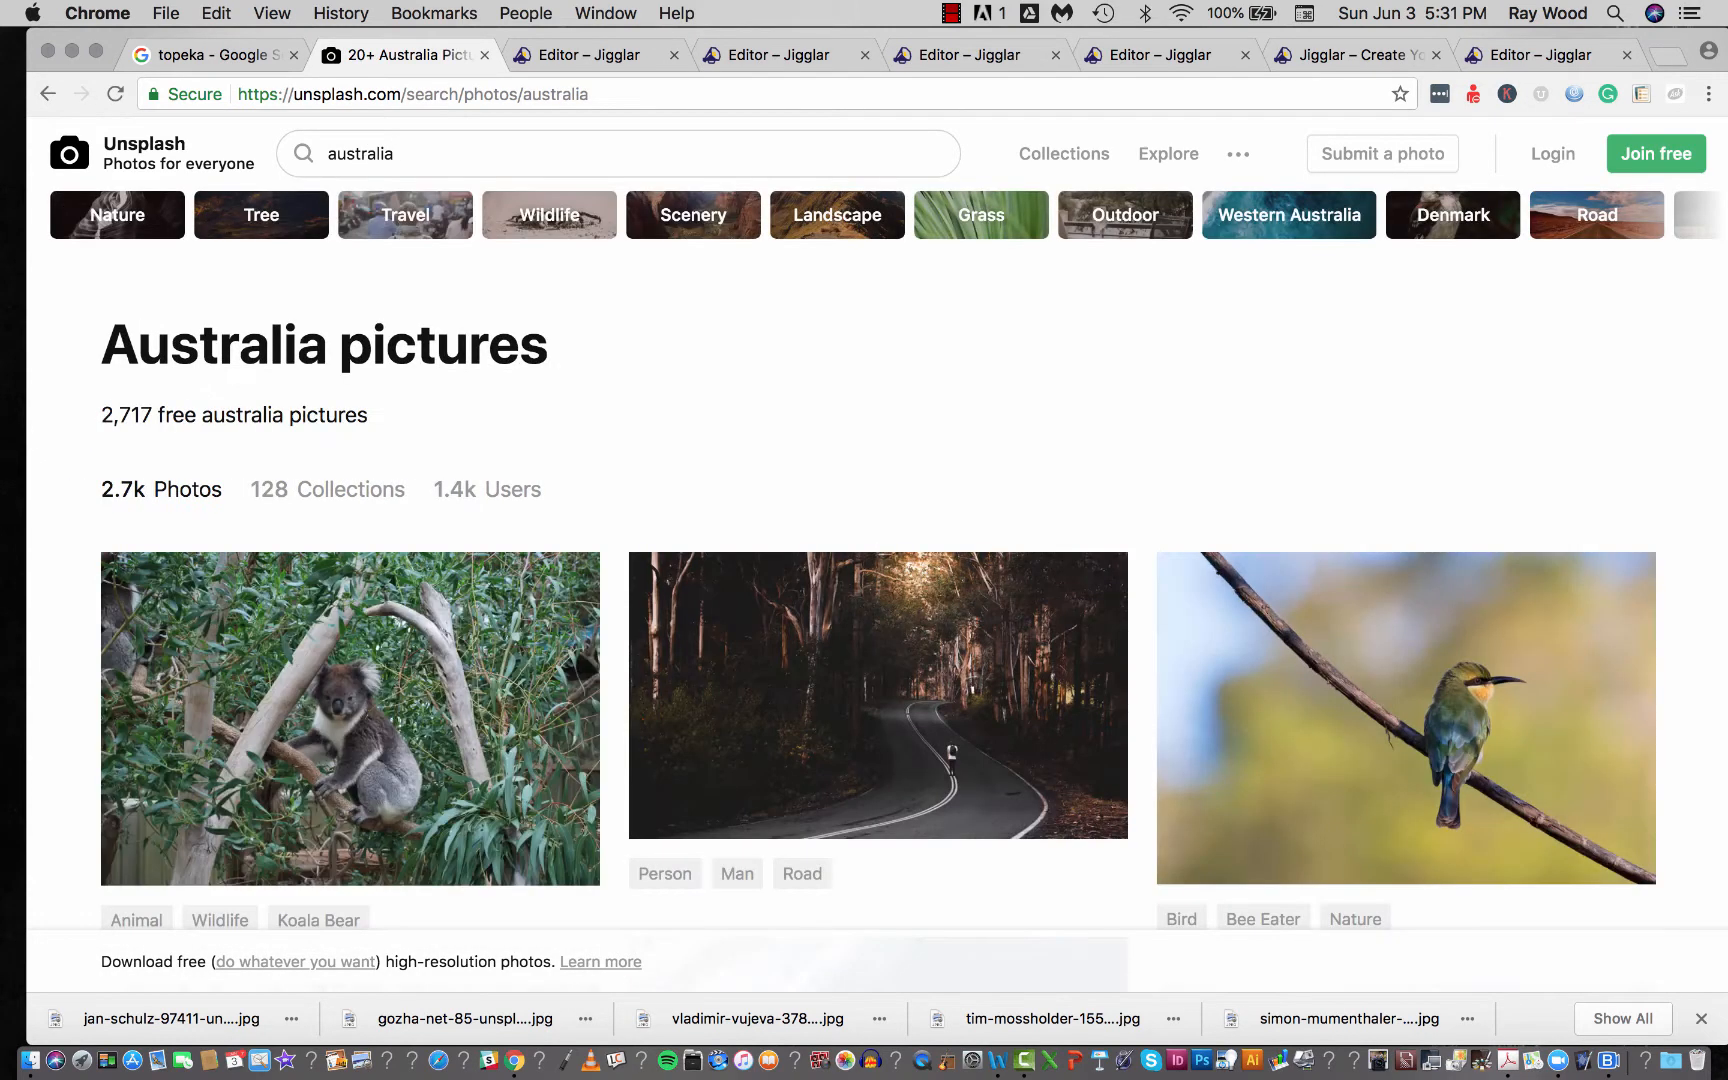
scroll(676, 526, down, 15)
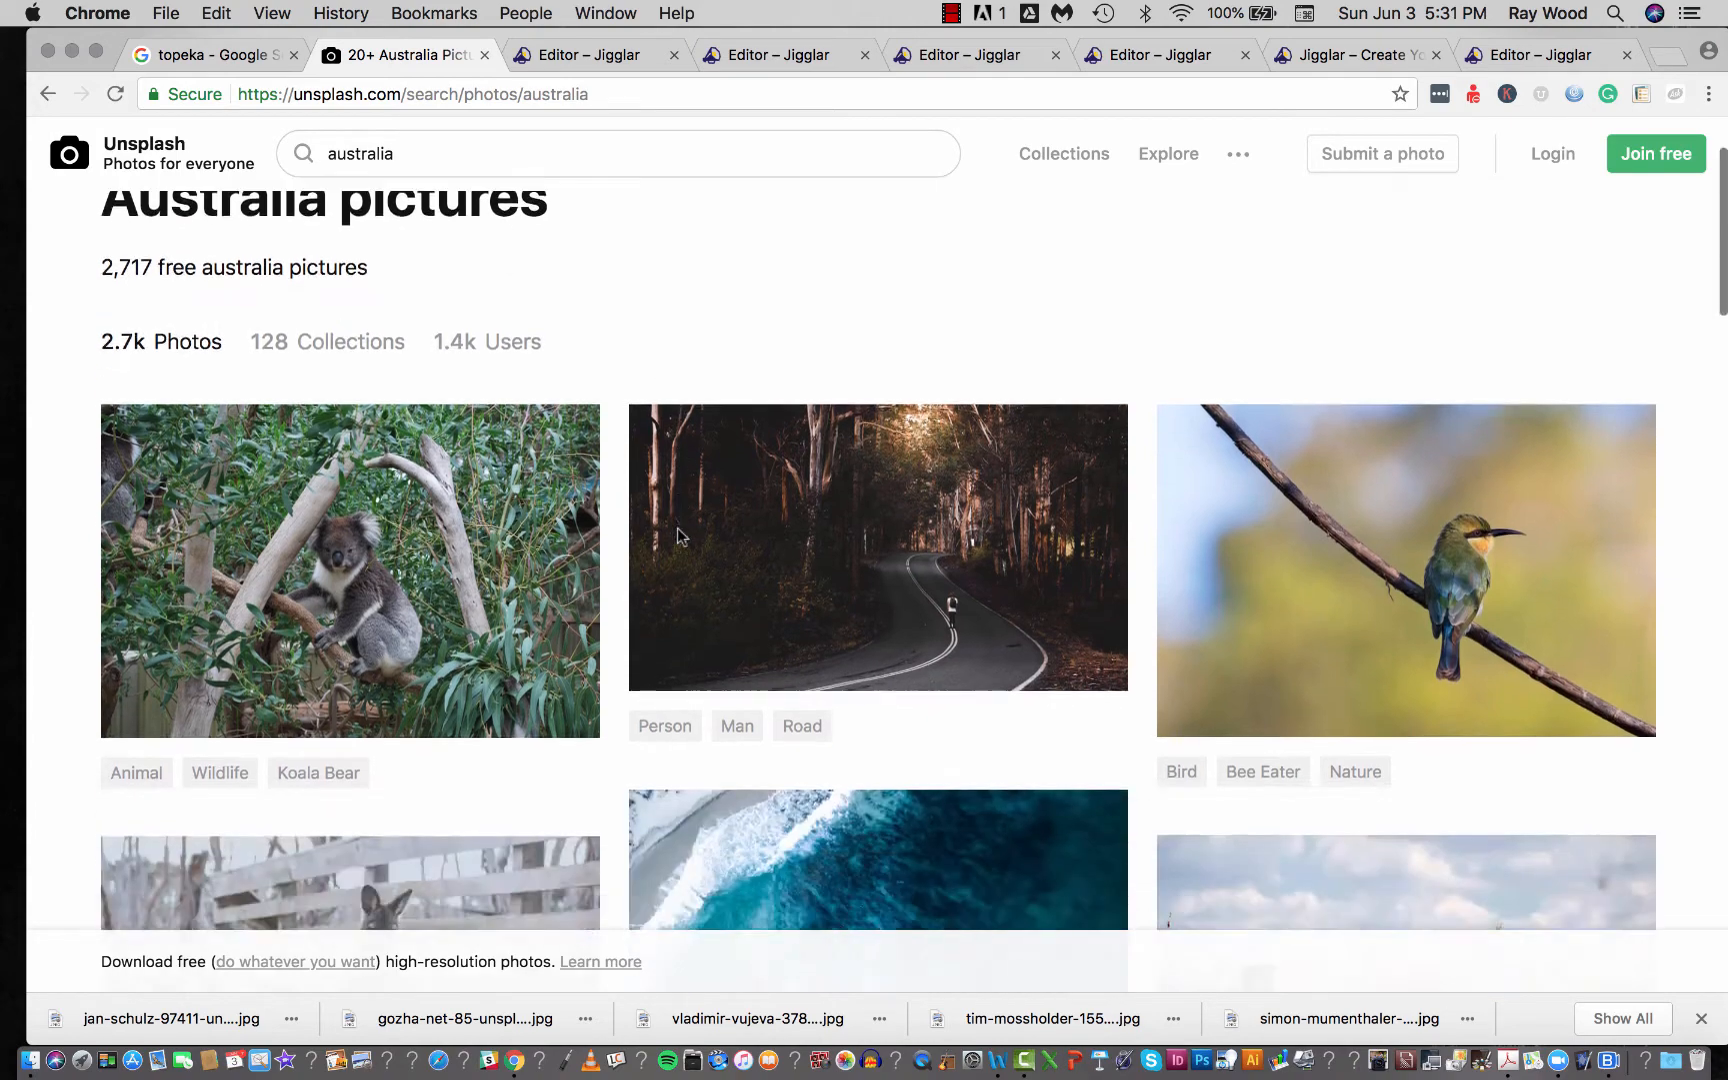
scroll(678, 529, up, 3)
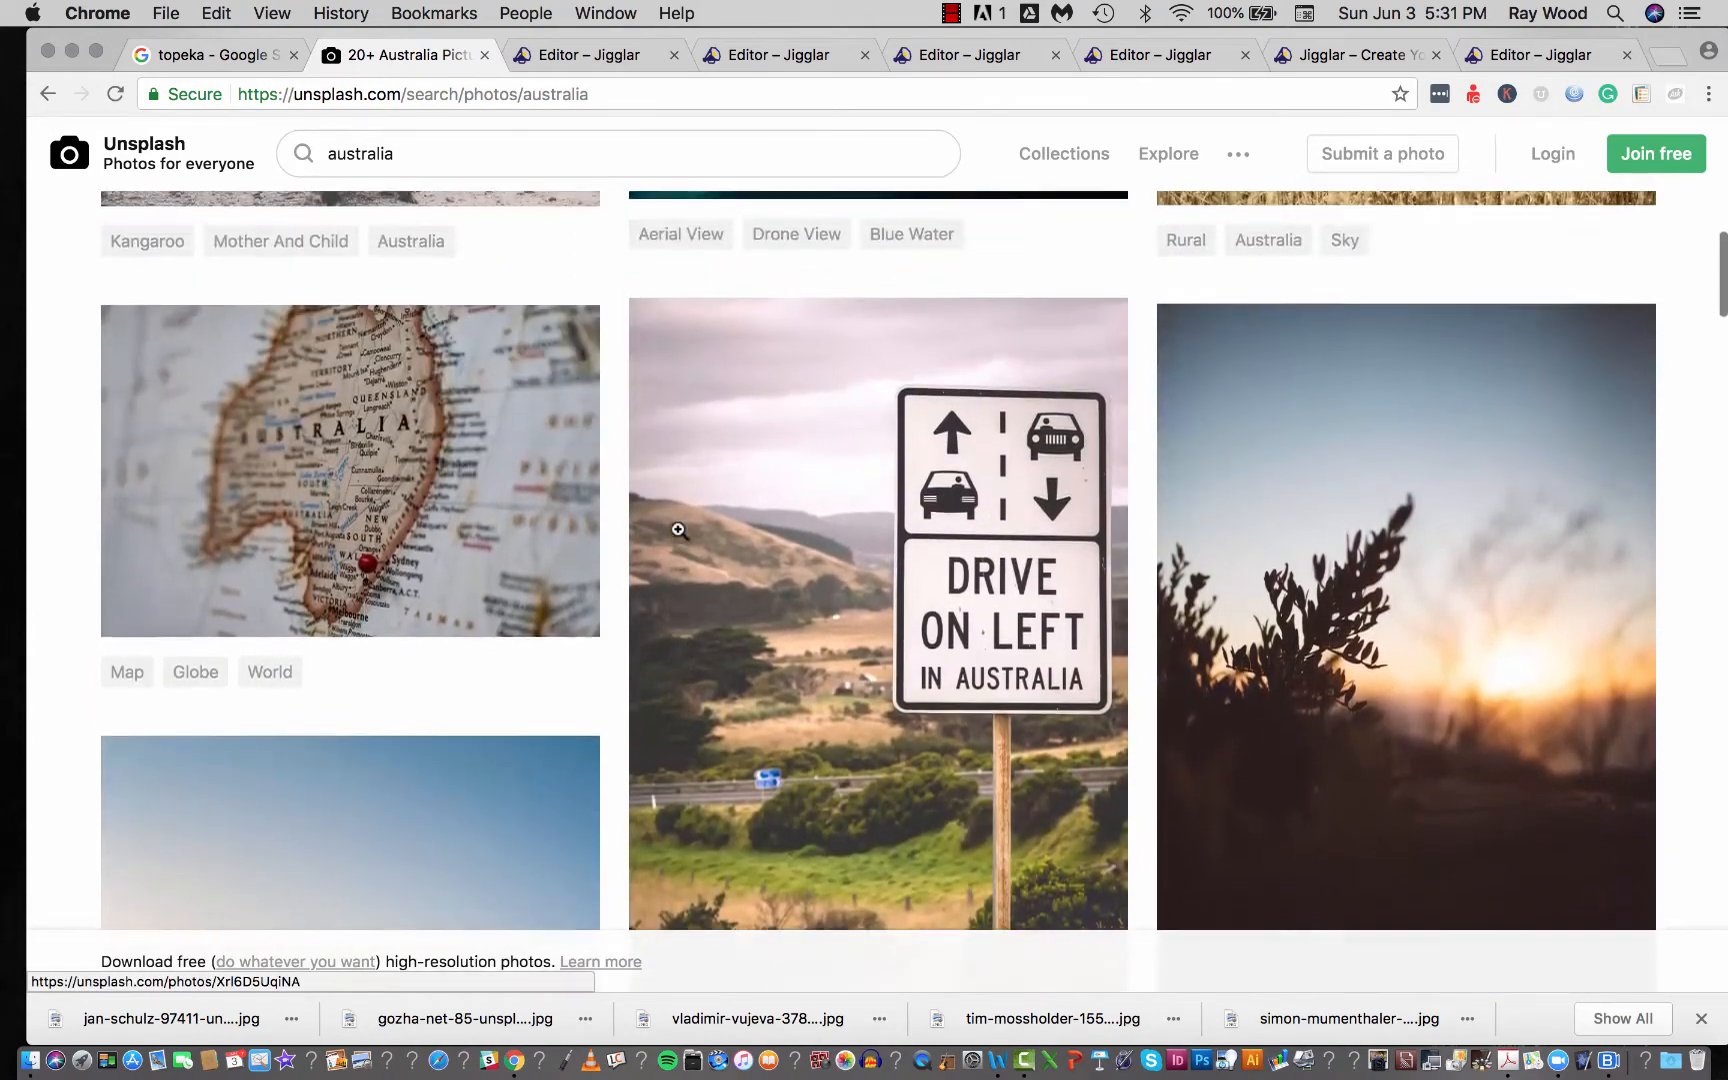
scroll(679, 530, up, 7)
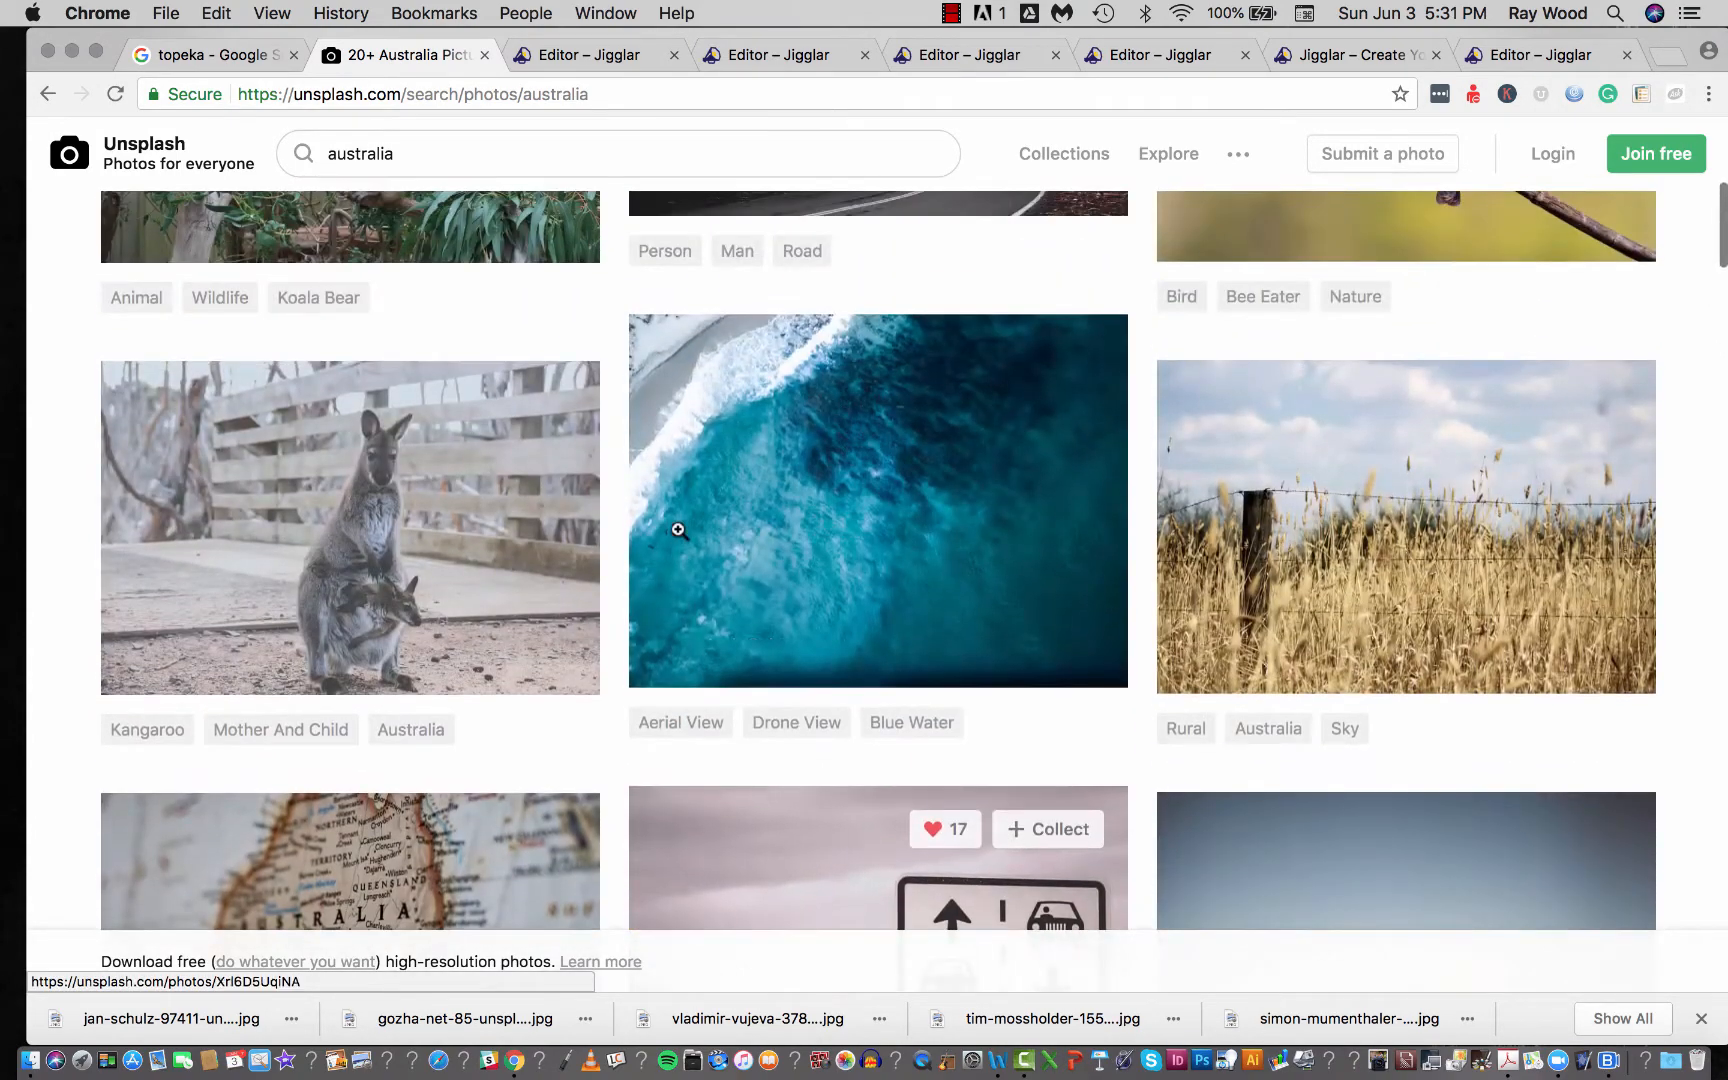
scroll(679, 530, up, 4)
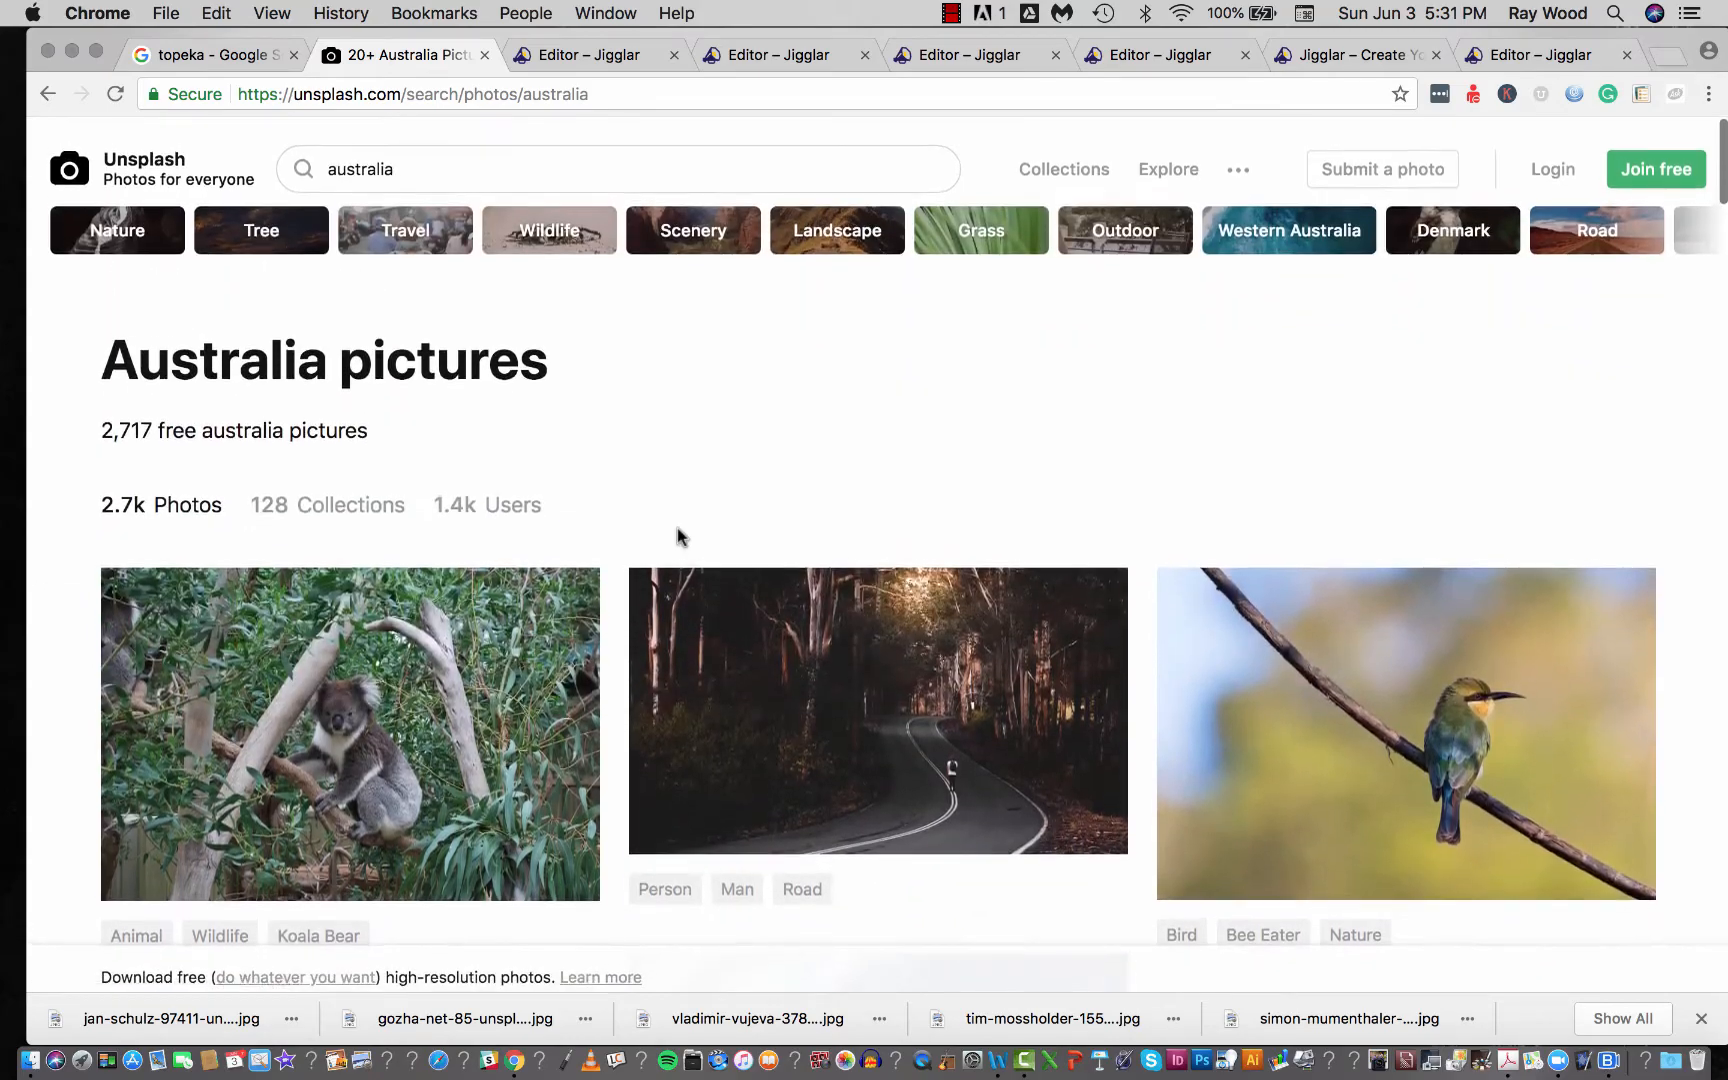
scroll(676, 533, down, 10)
scroll(676, 528, down, 15)
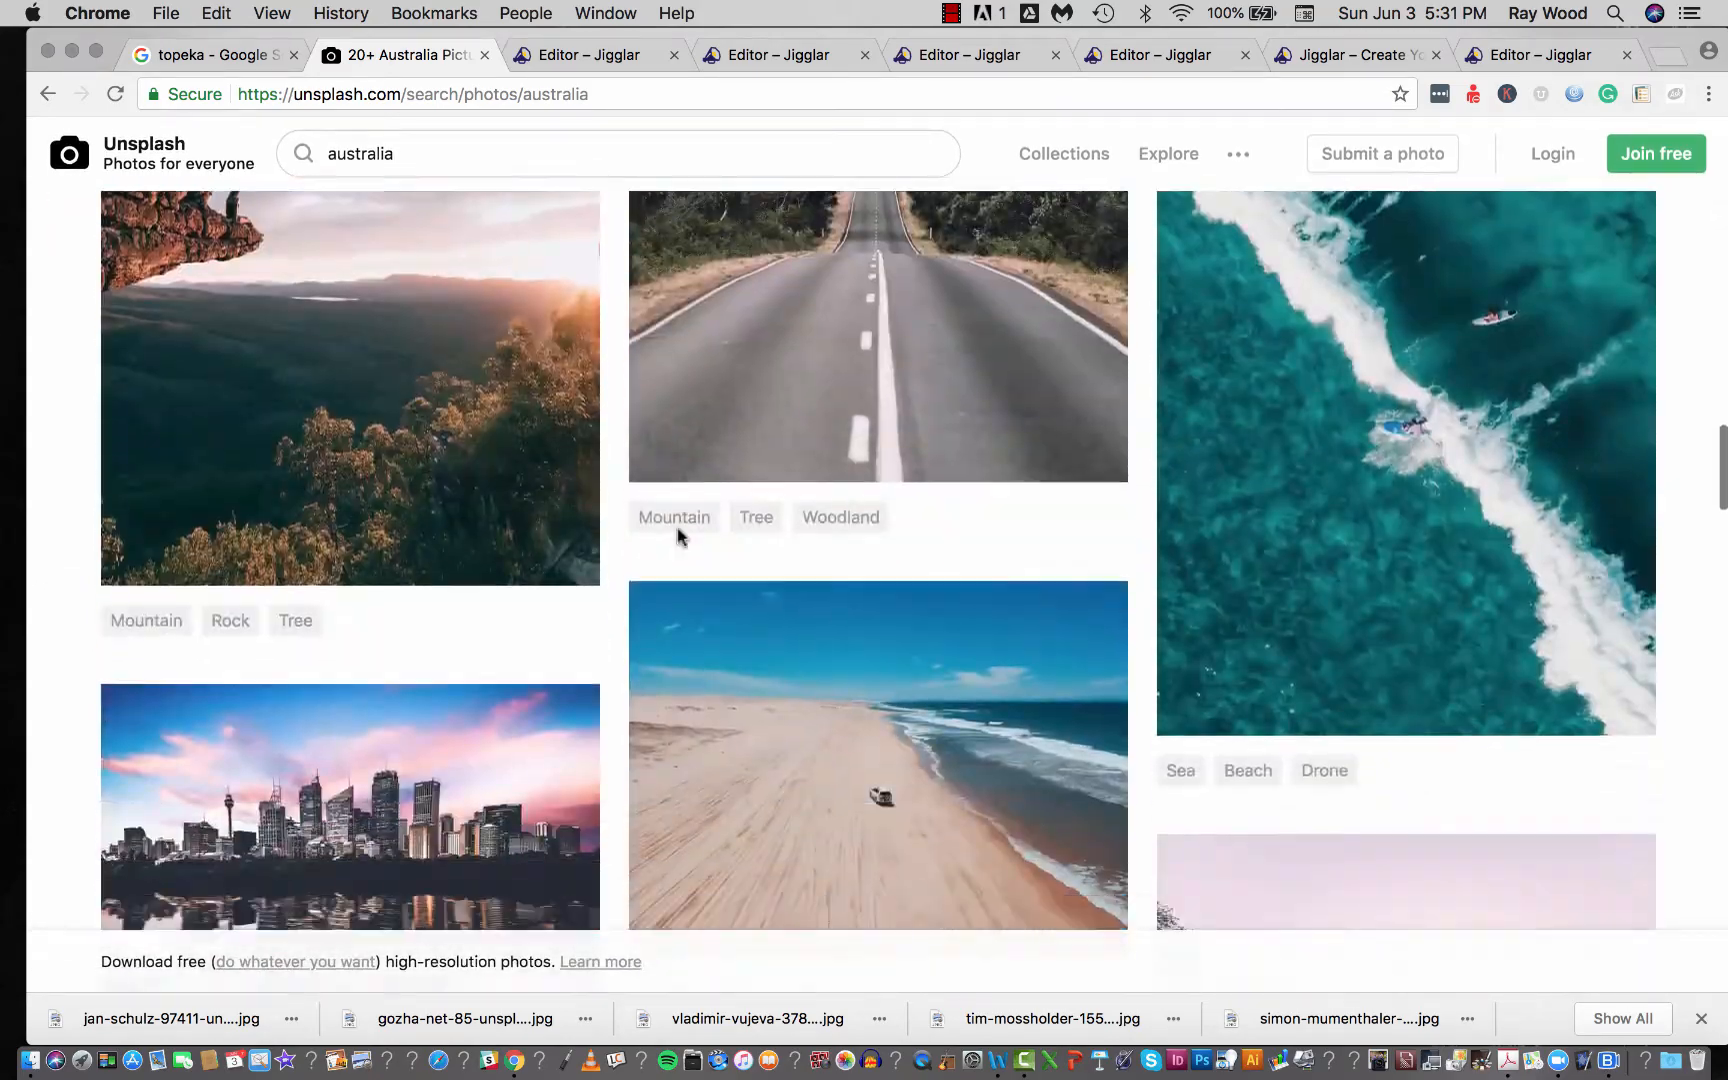
scroll(677, 530, up, 10)
scroll(678, 529, down, 18)
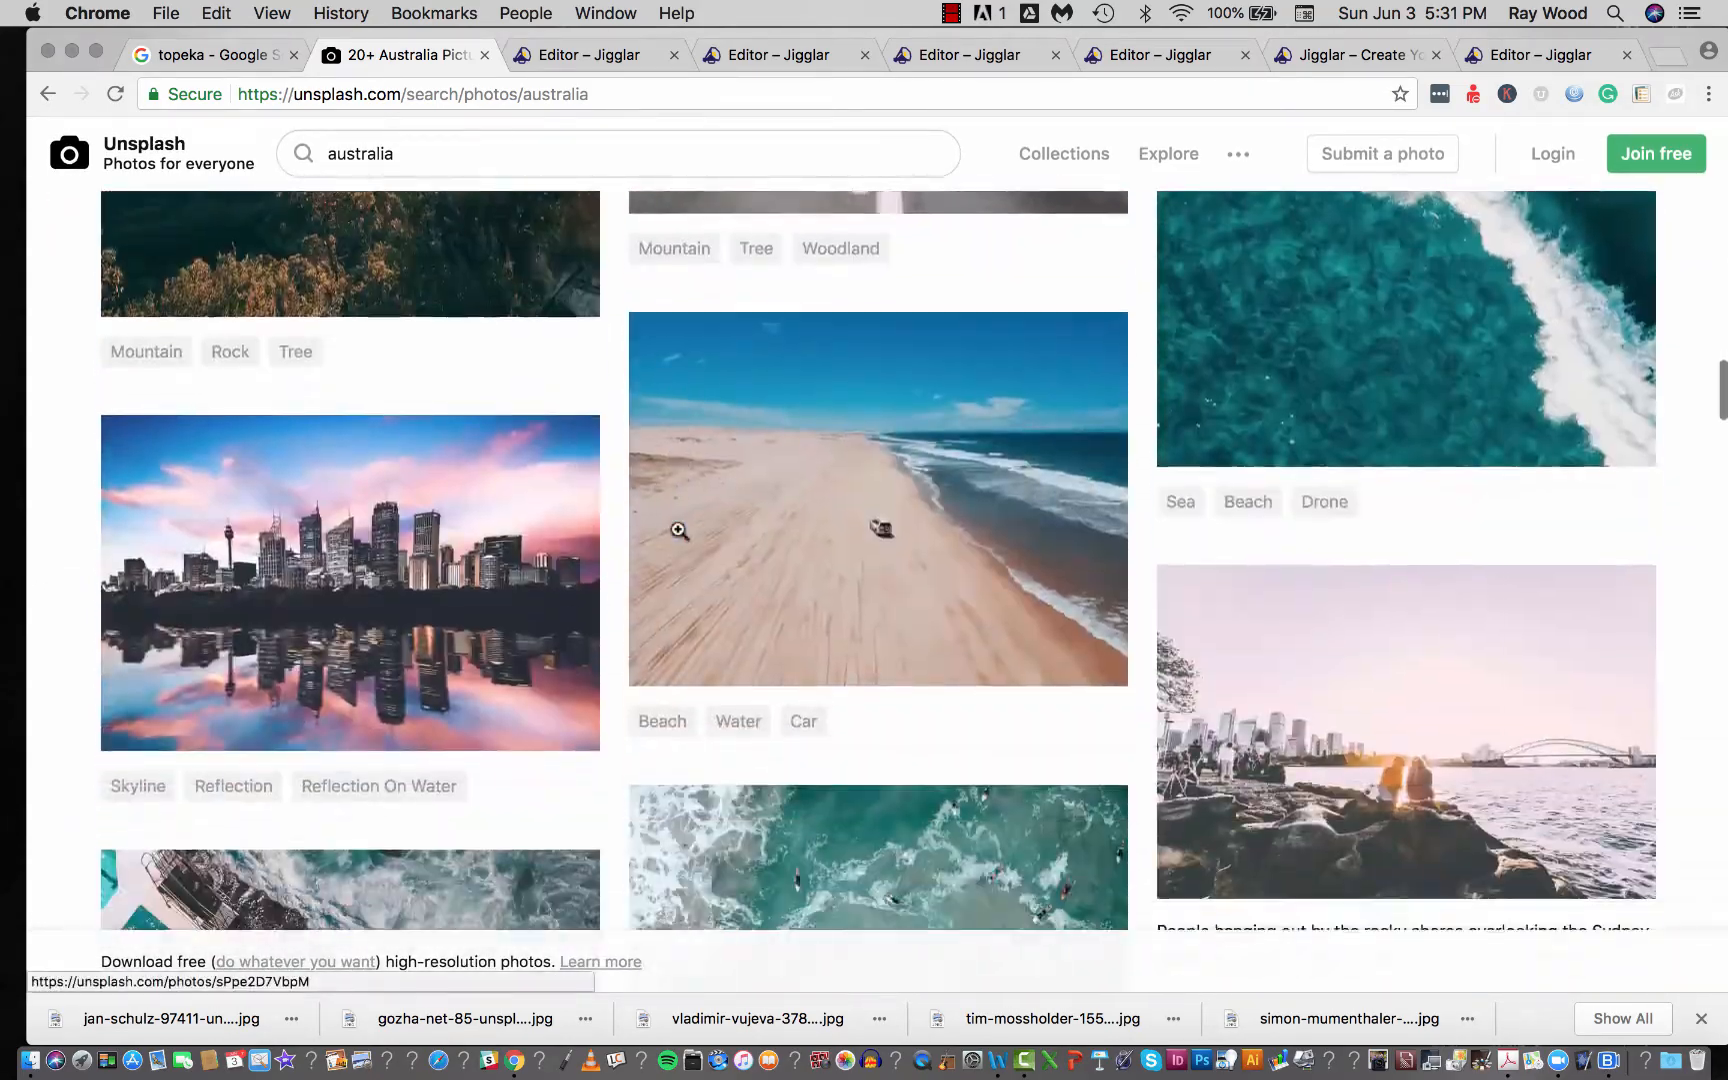
scroll(679, 531, down, 8)
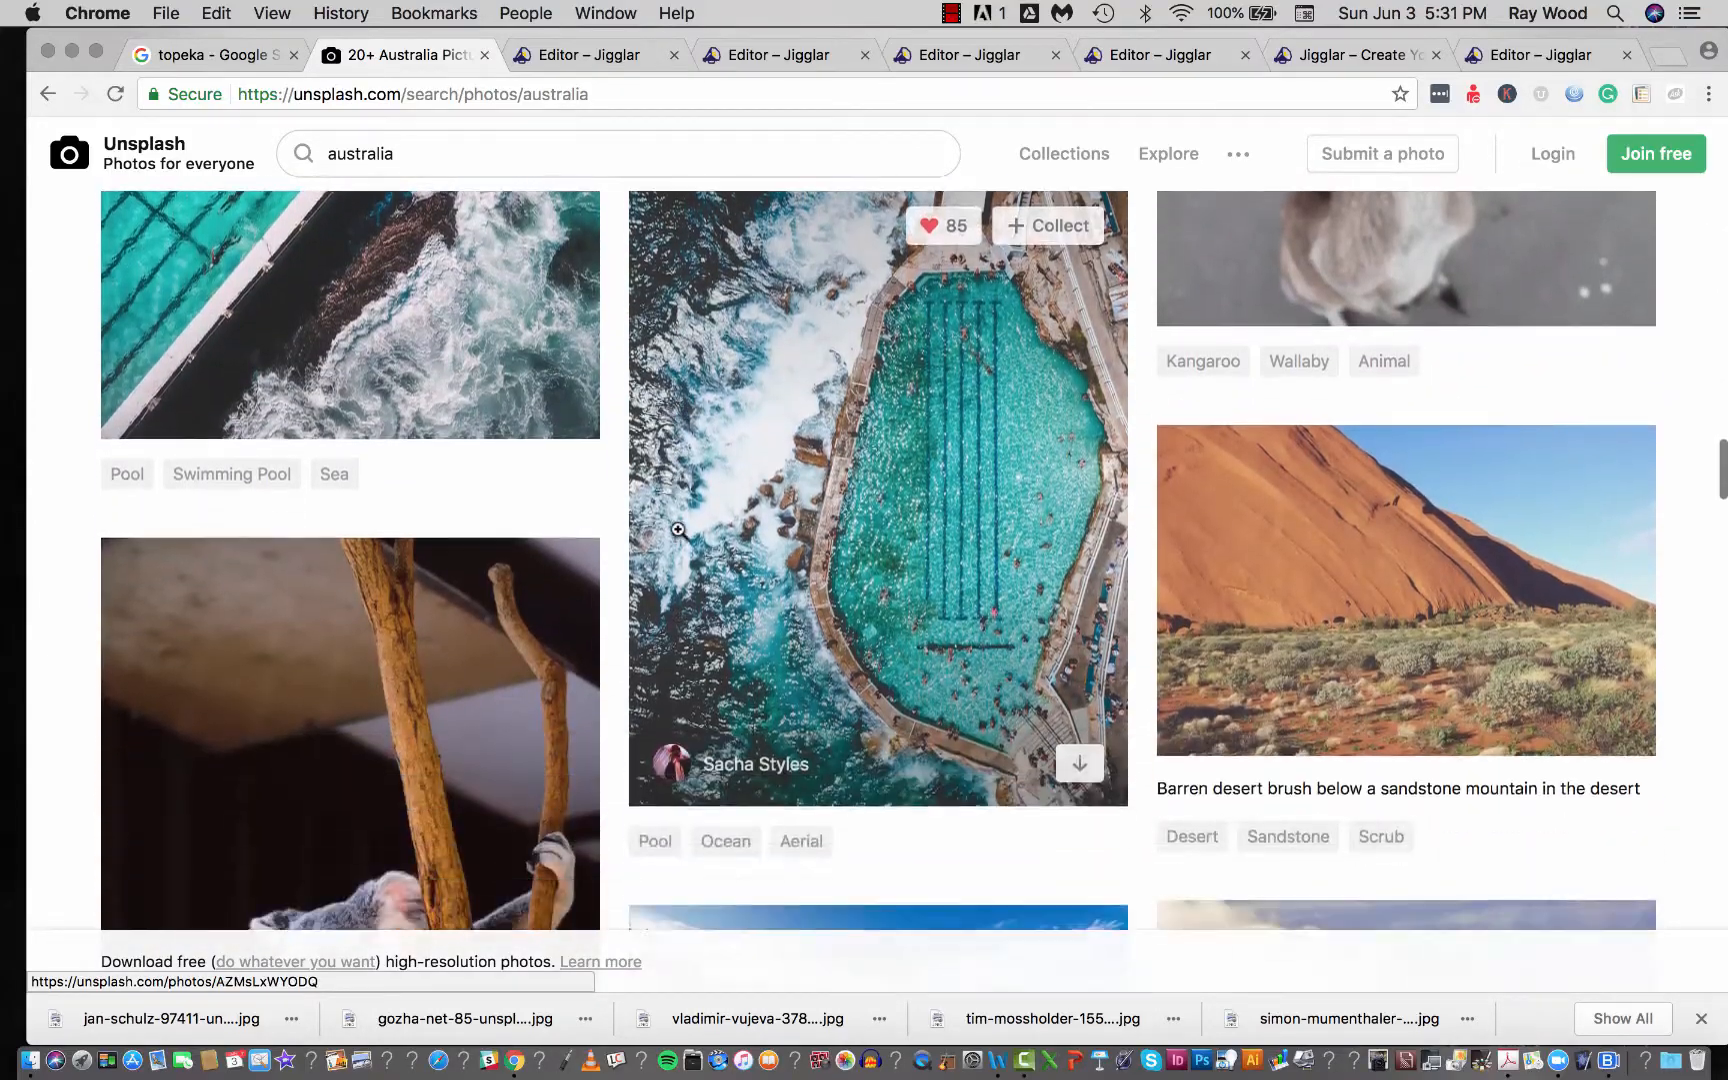
scroll(678, 538, up, 20)
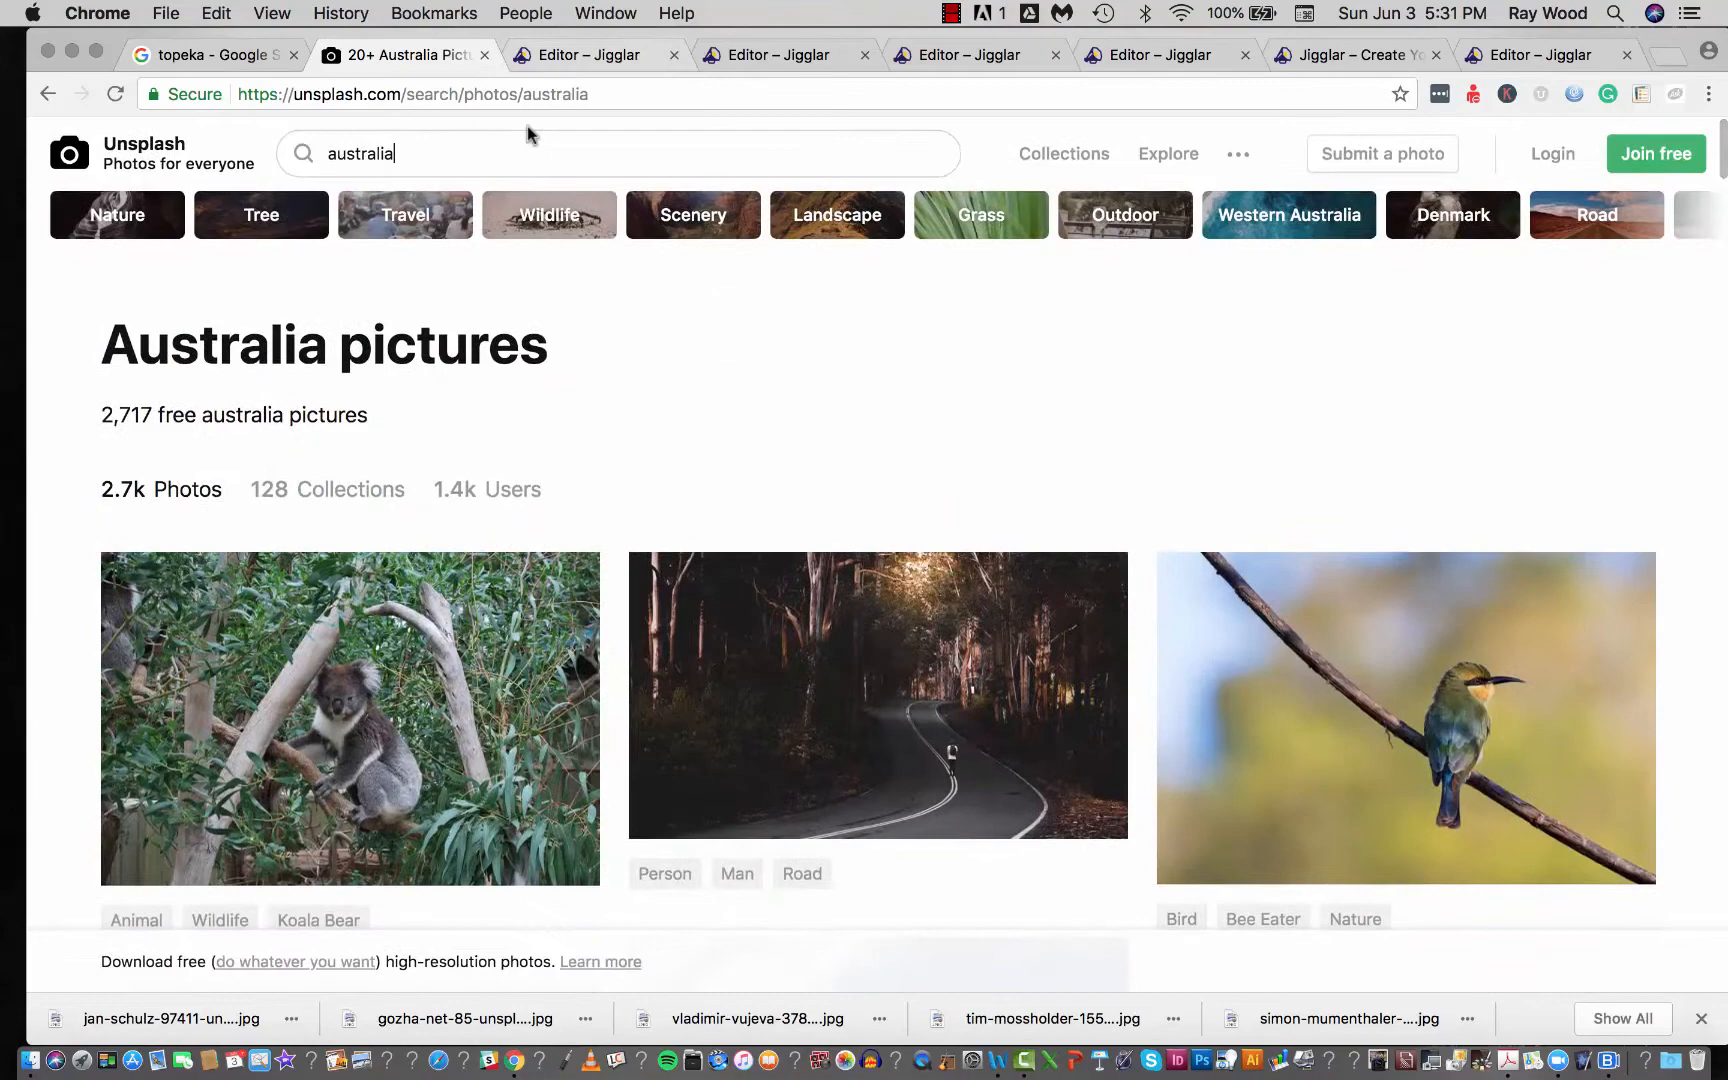
Search Unsplash for "utah" and look through the landscape photos in the results
click(422, 154)
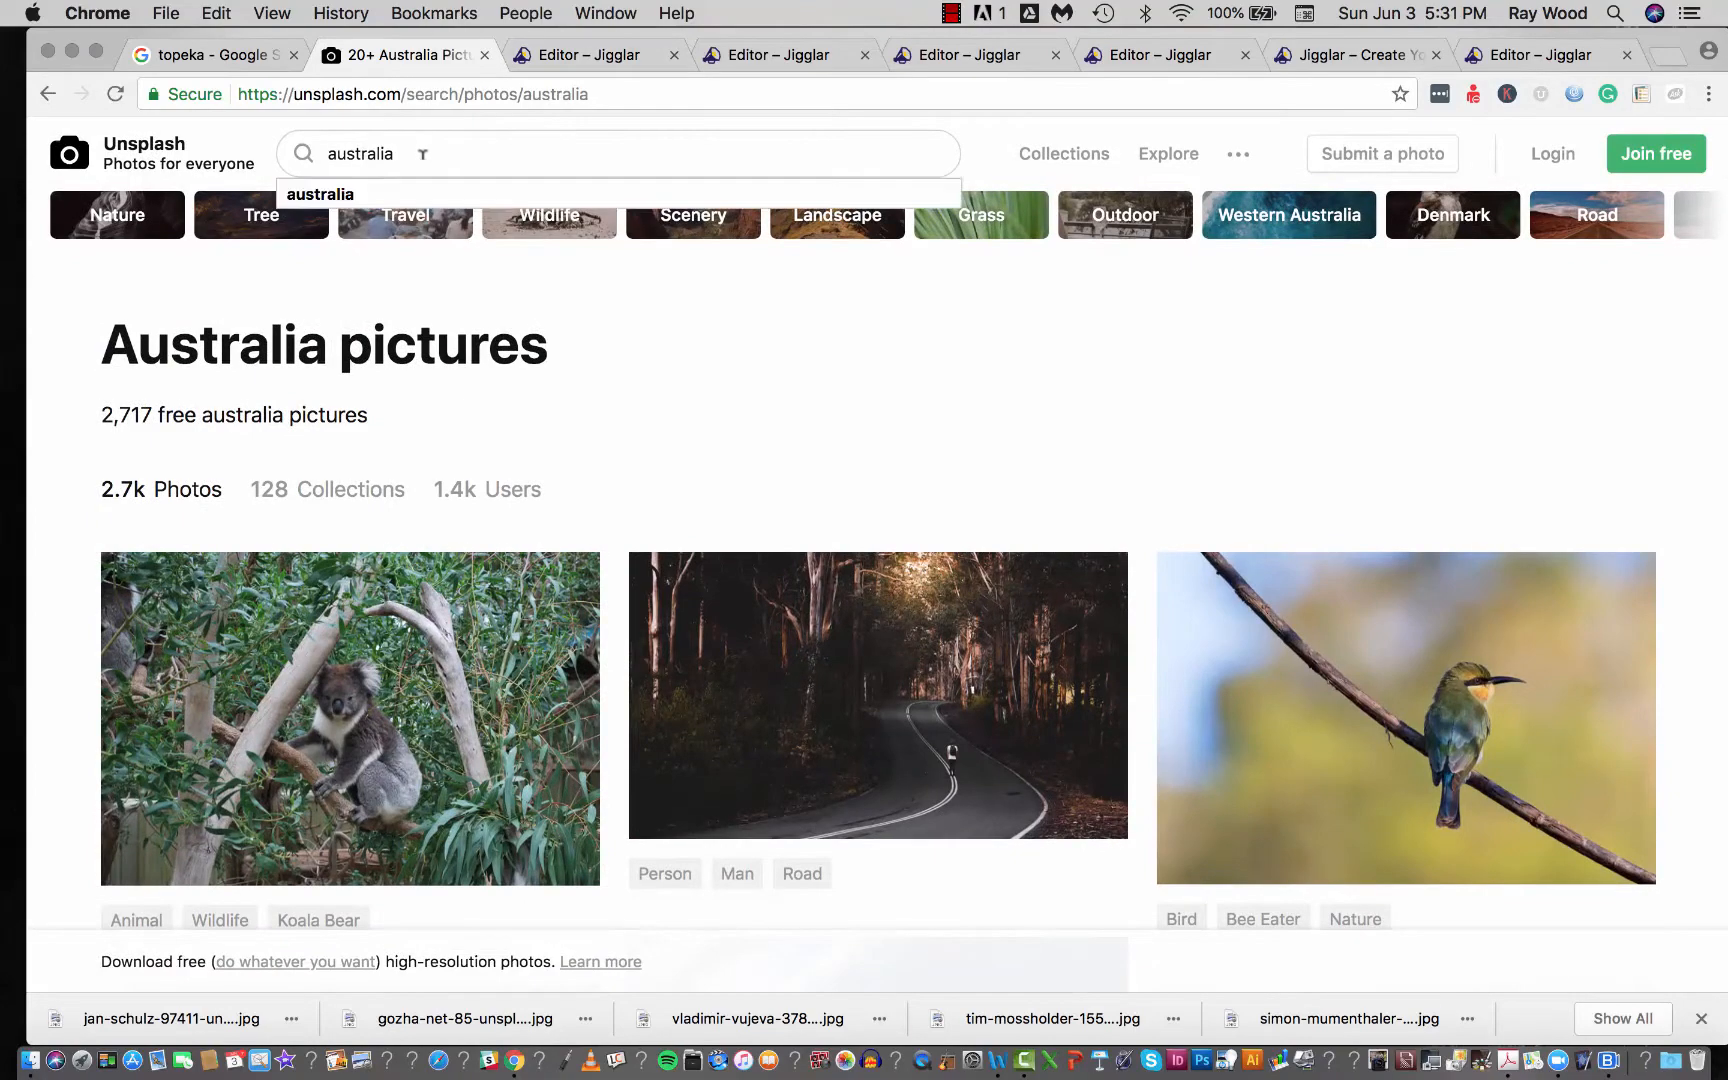
text(utah)
key(Return)
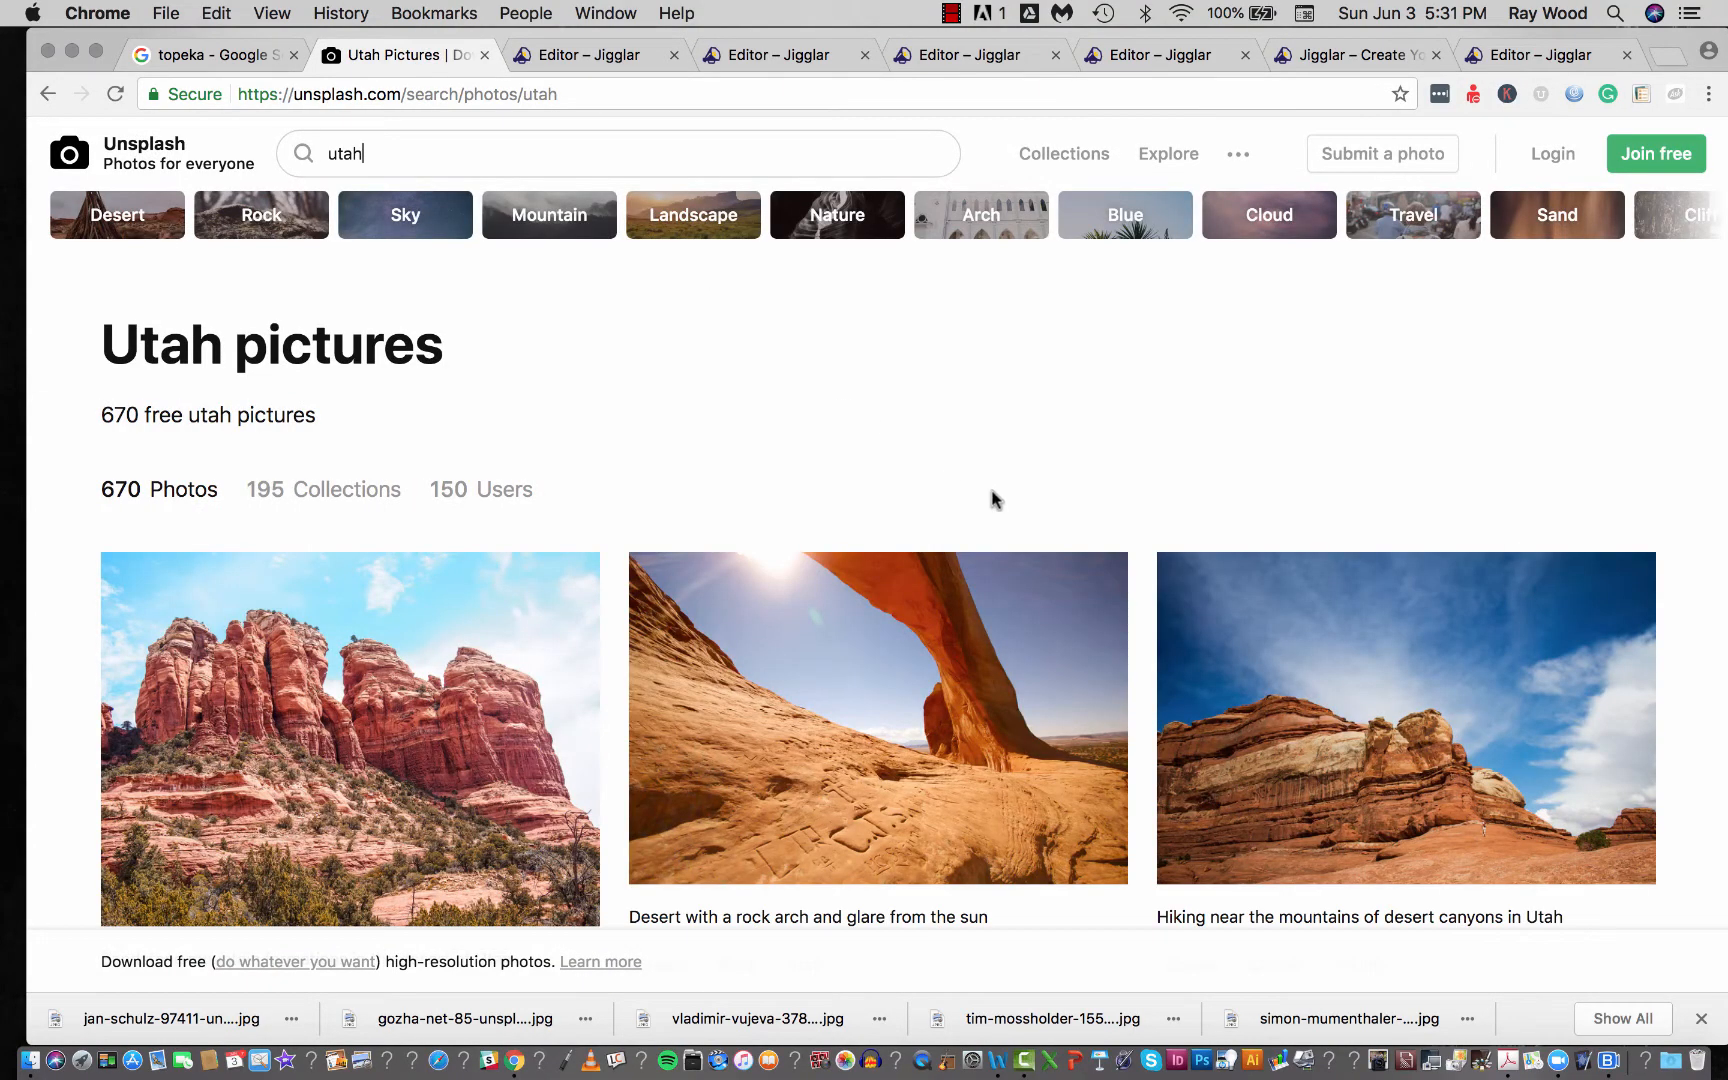
scroll(992, 500, down, 15)
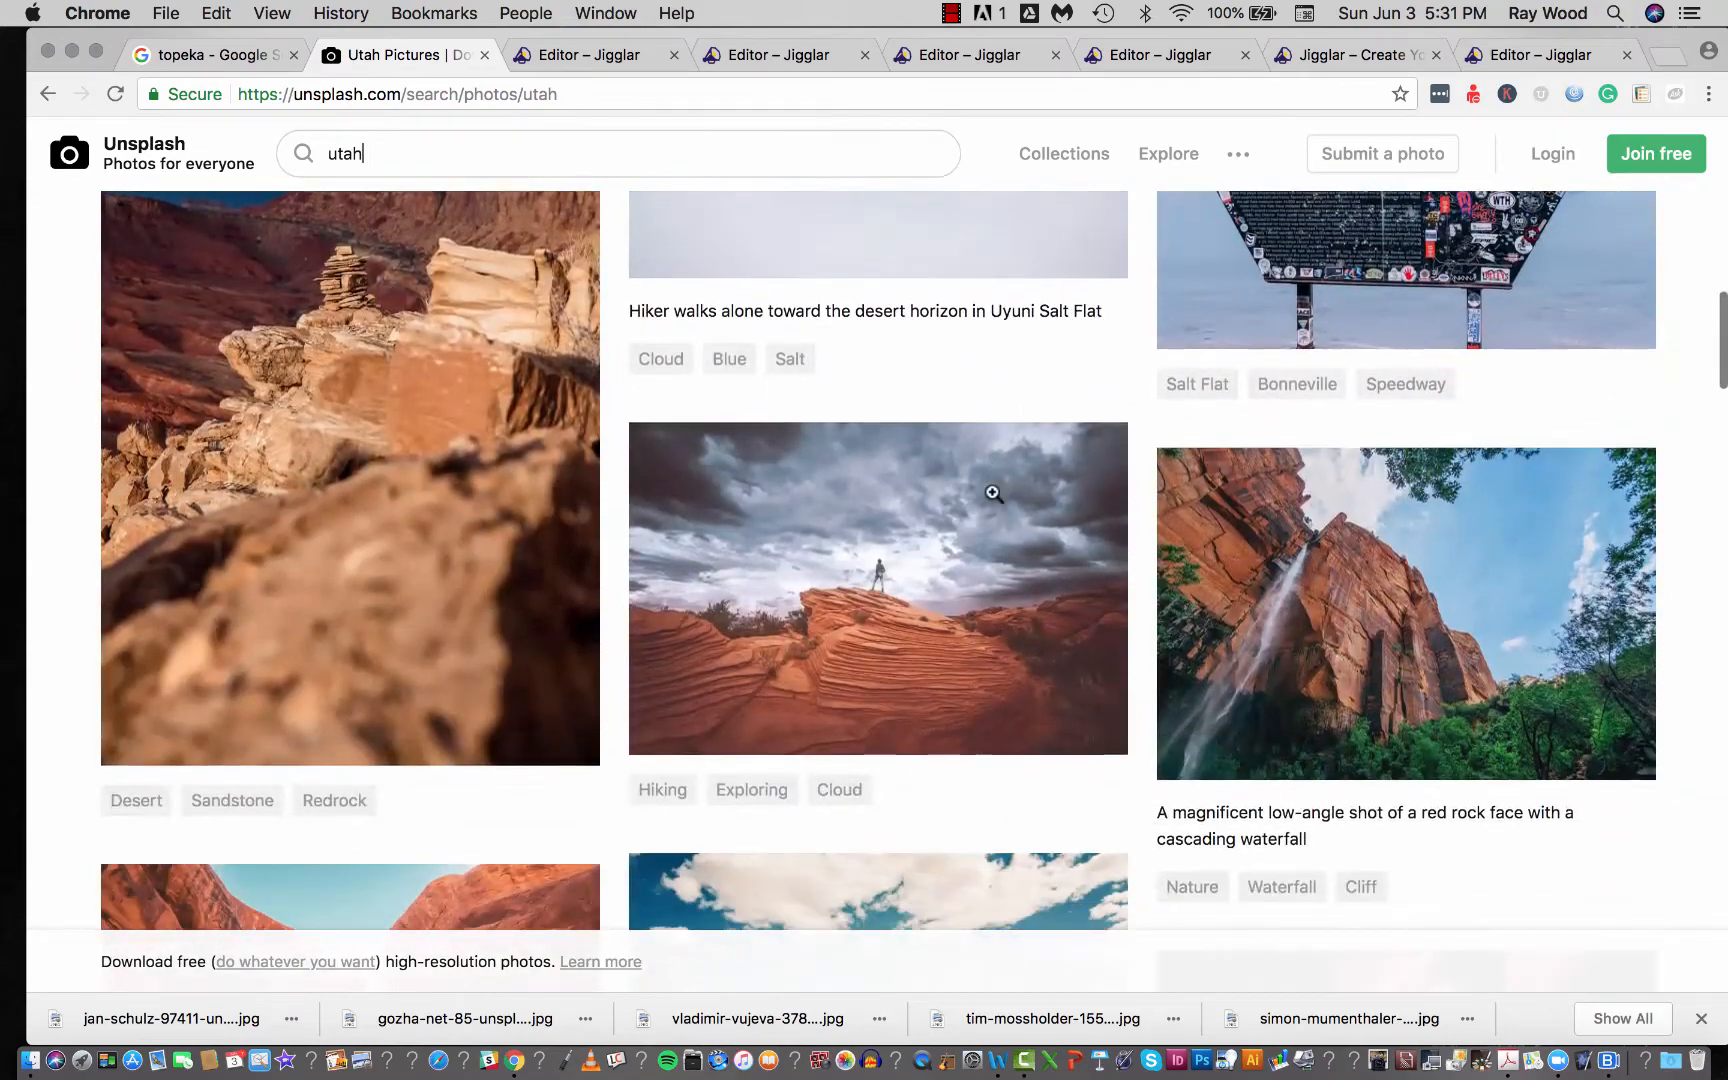
scroll(993, 493, down, 5)
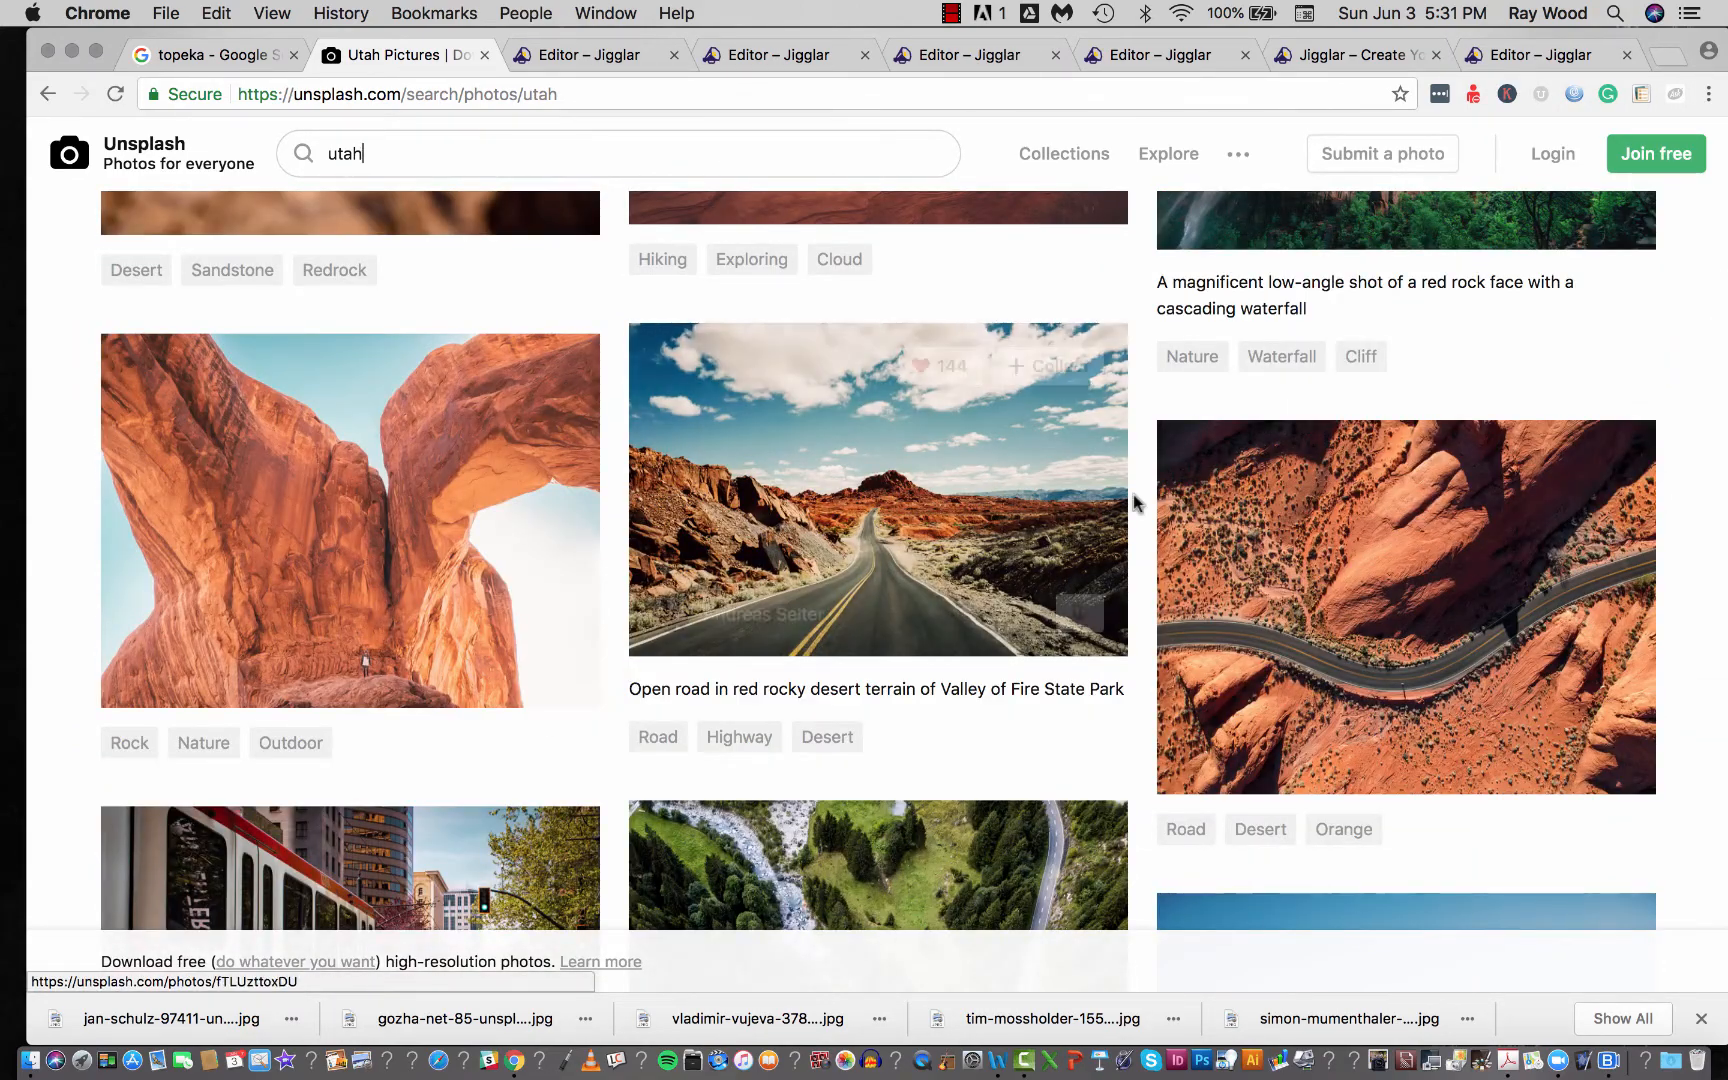
scroll(1131, 501, up, 20)
Return to Jigglar and replace the "Selling Bondi" cover title of the two-page A4 newsletter with "Disovering Utah"
click(1326, 57)
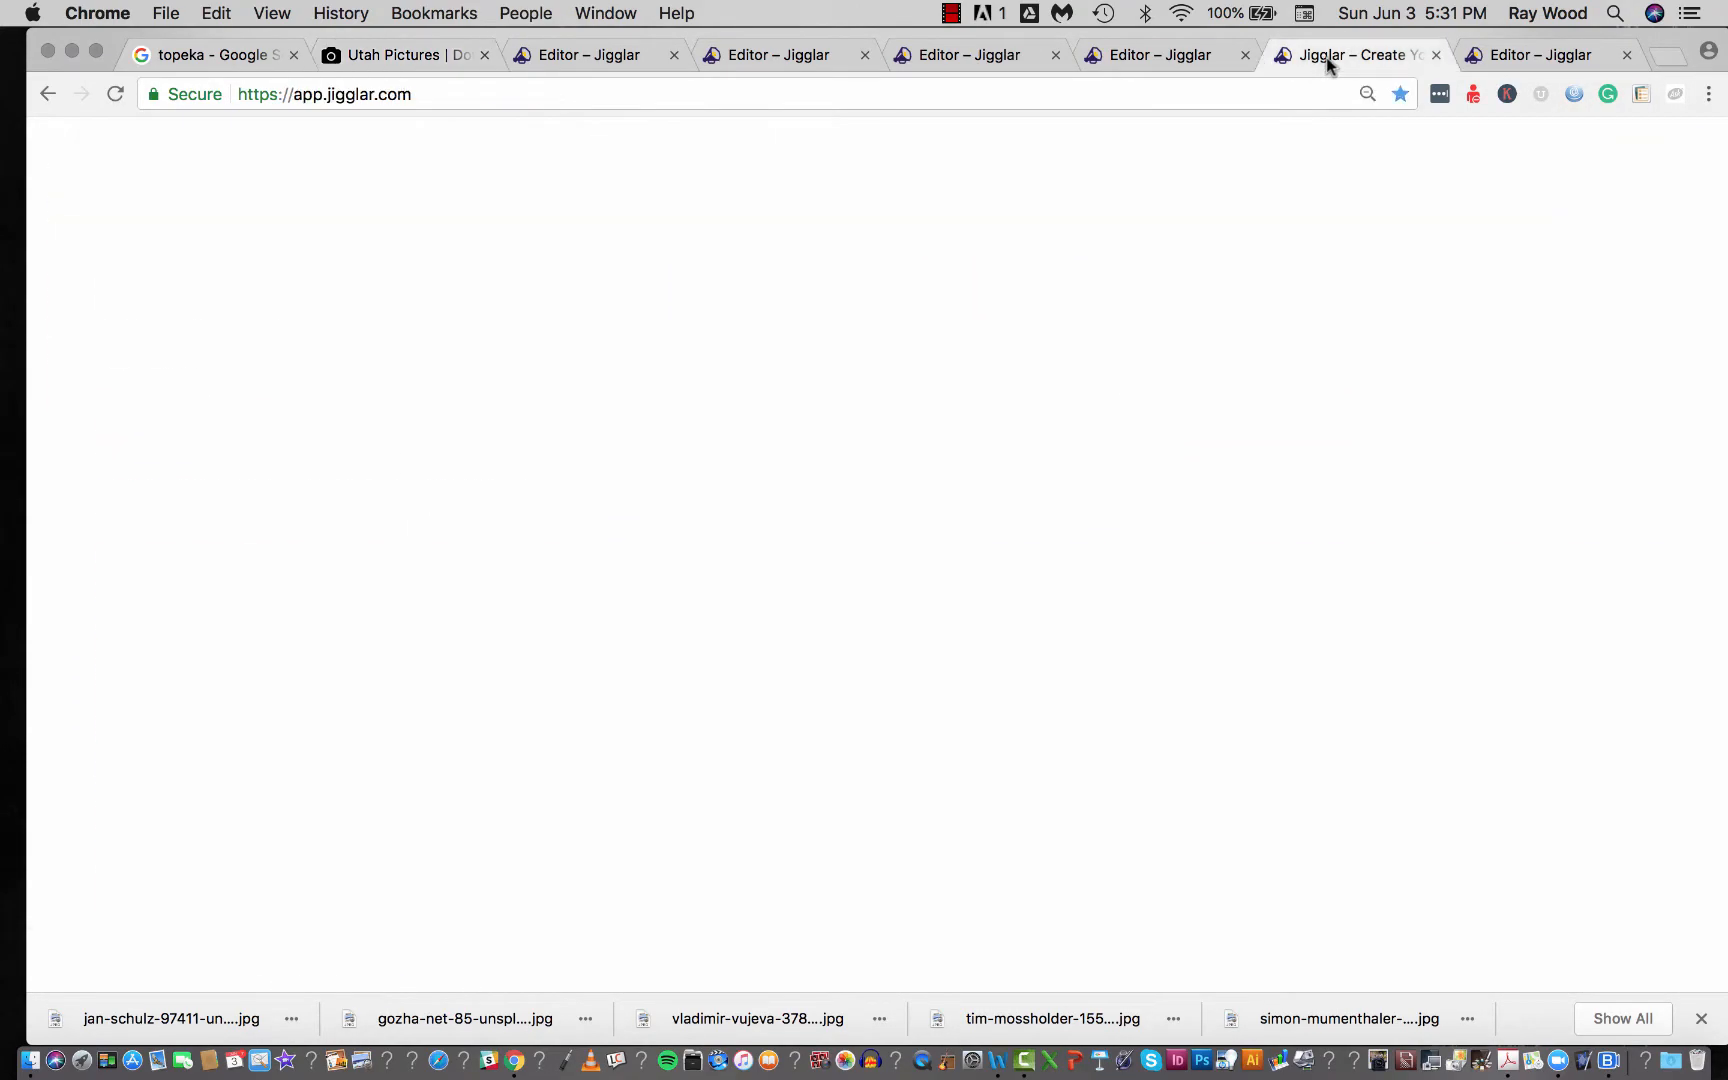
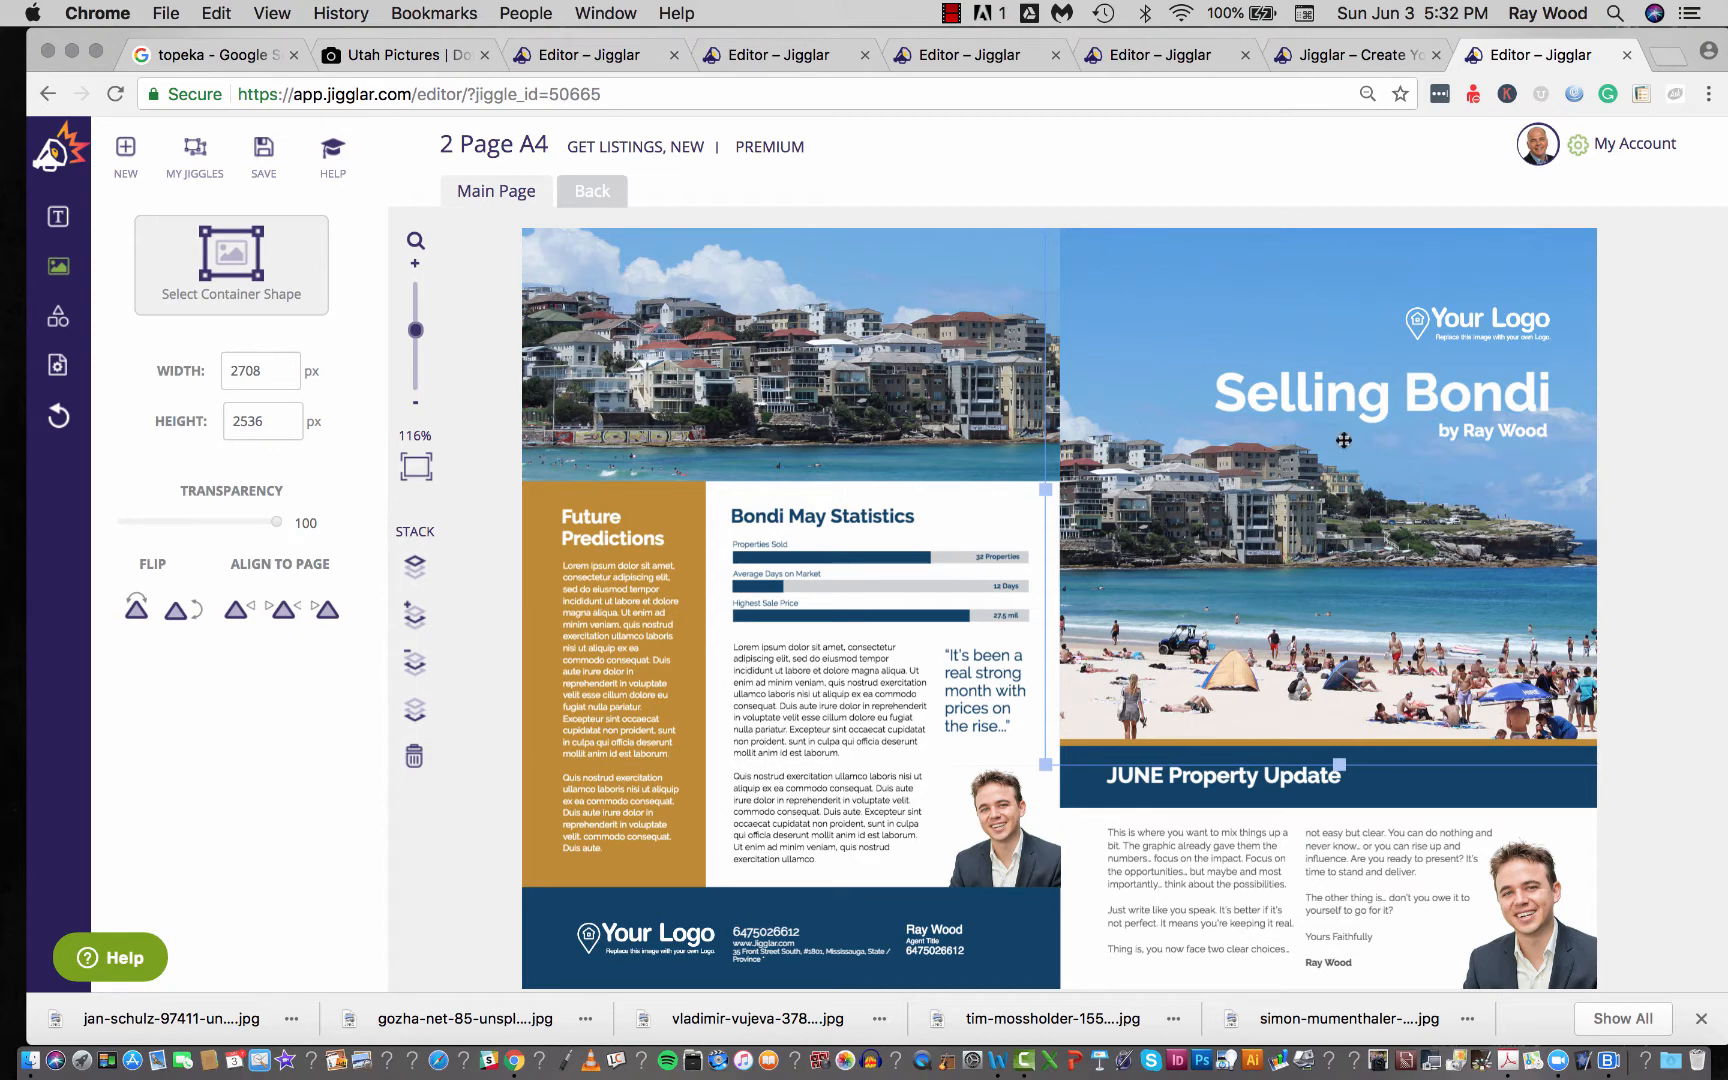
double_click(1391, 388)
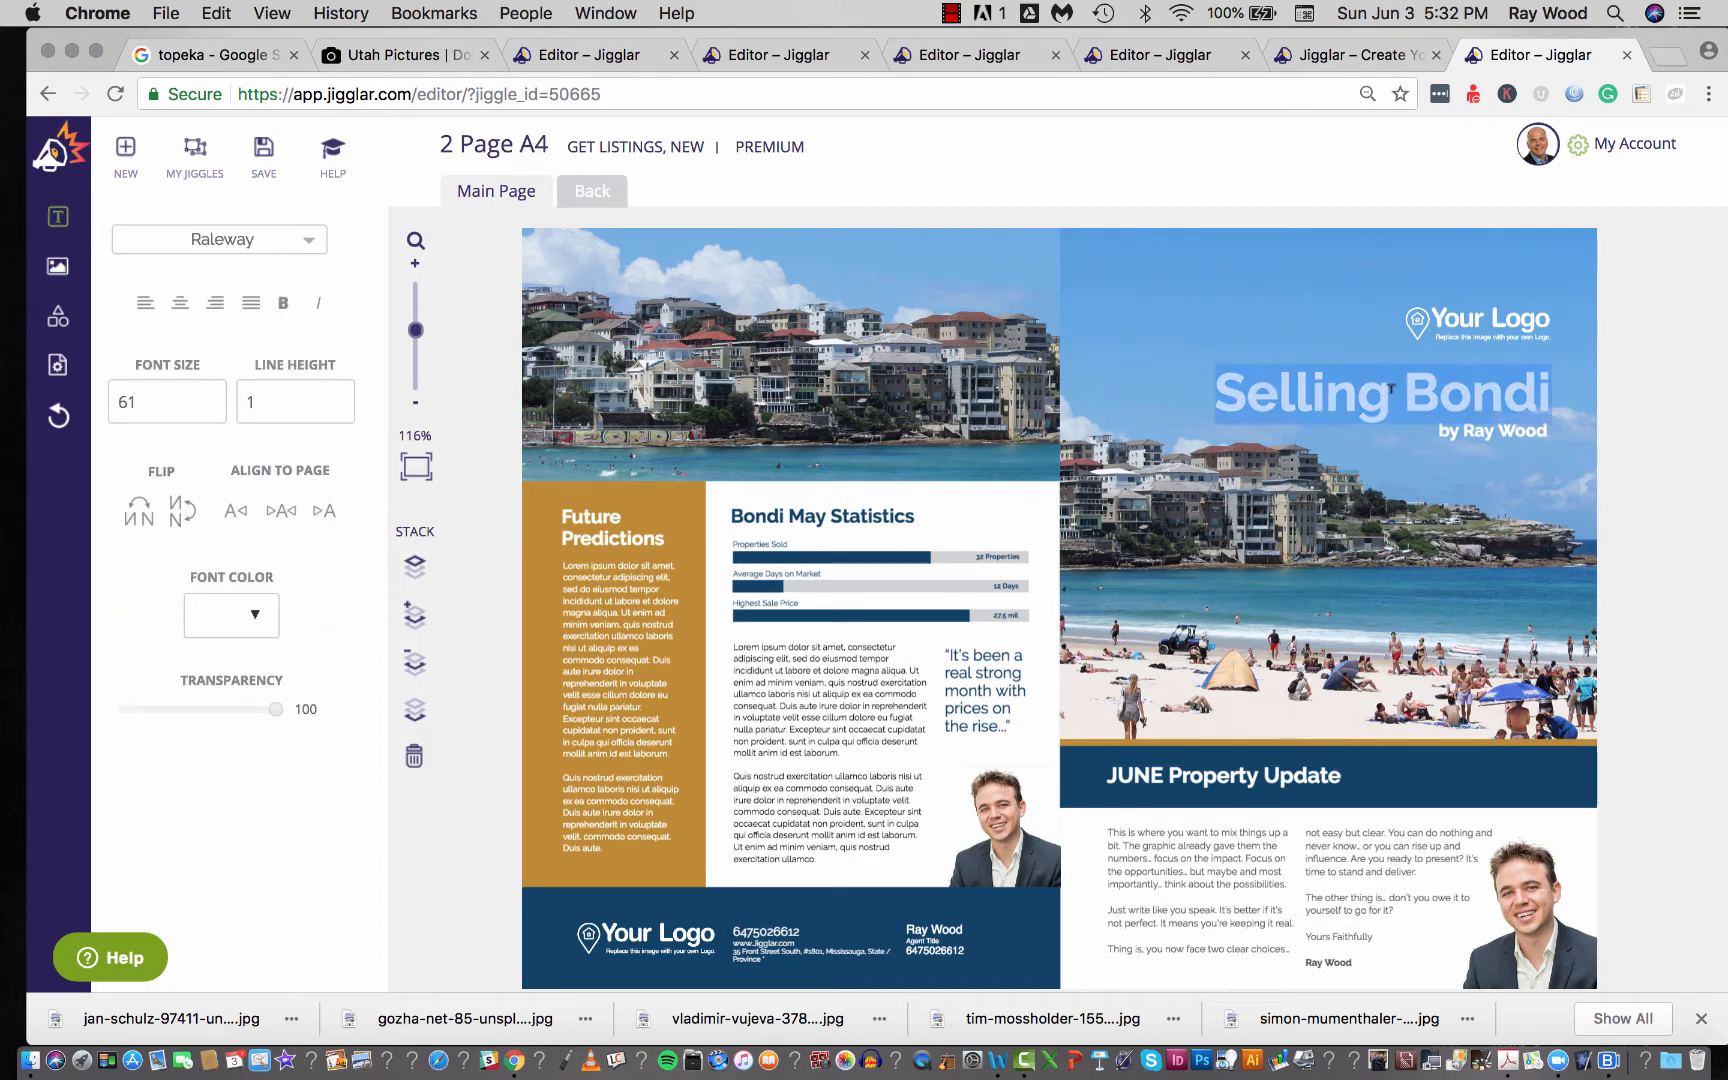
text(Diso)
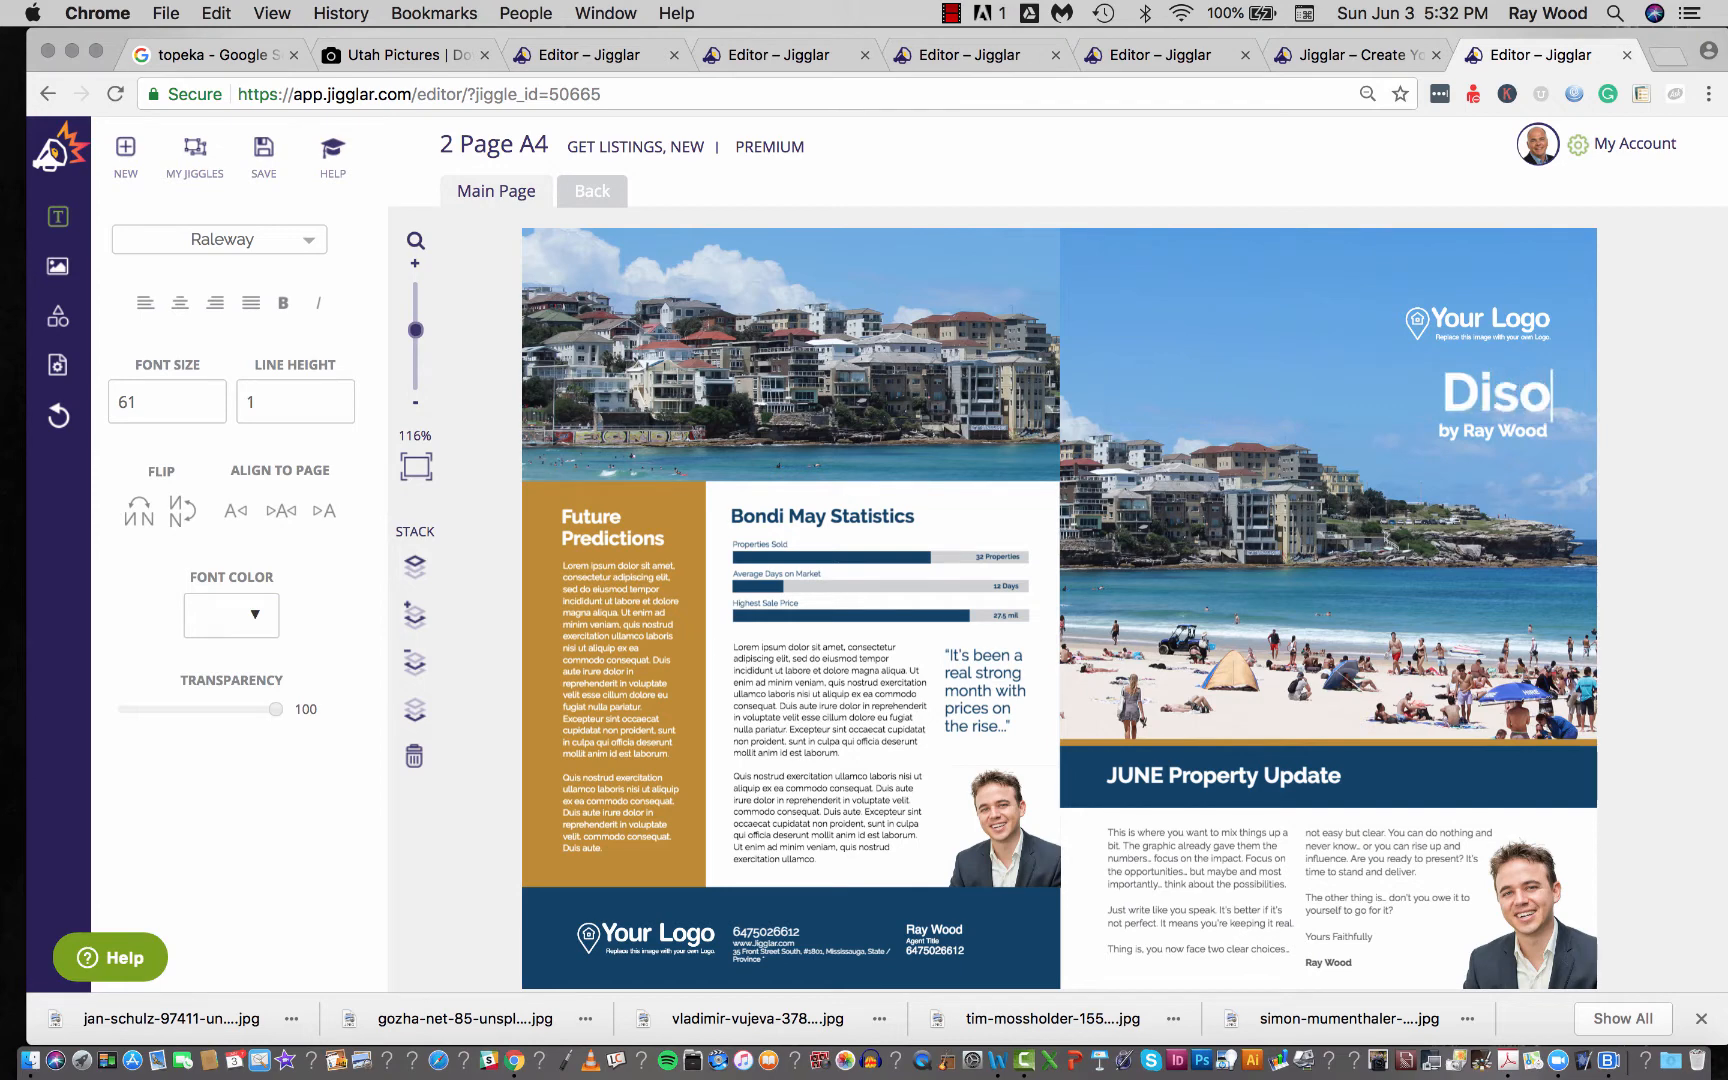
text(vering)
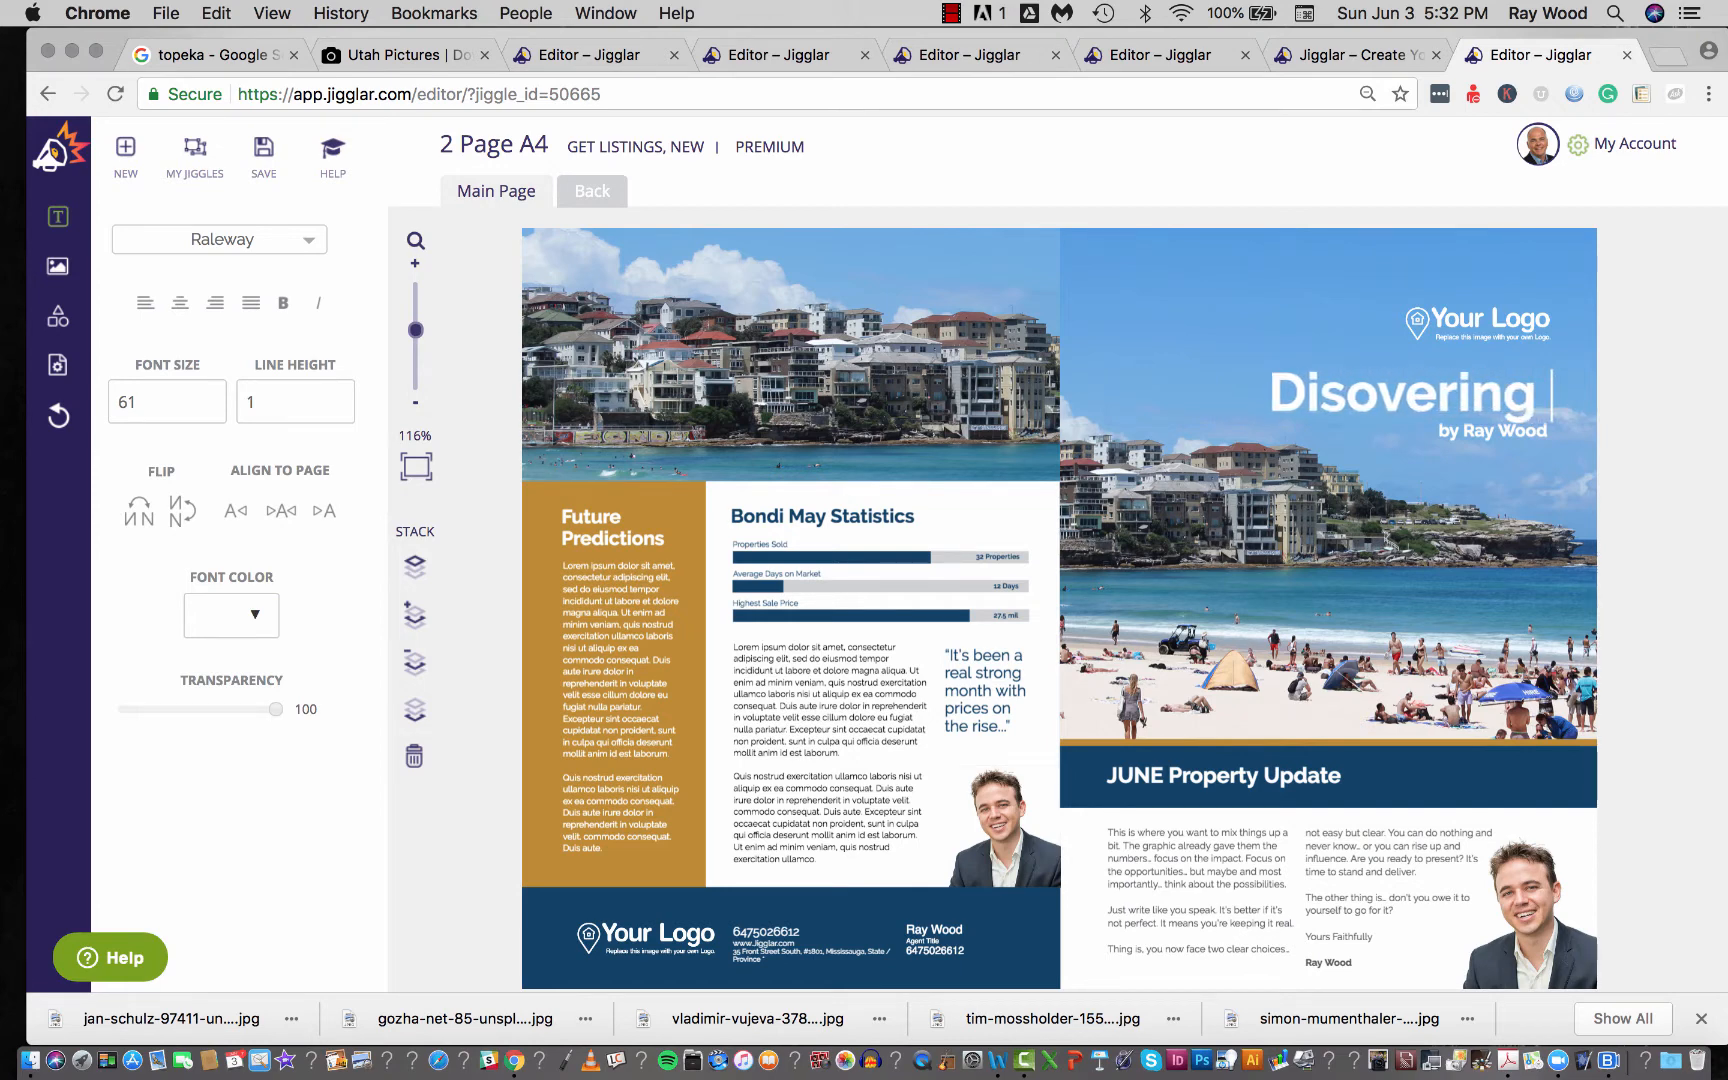
text( Ur)
key(BackSpace)
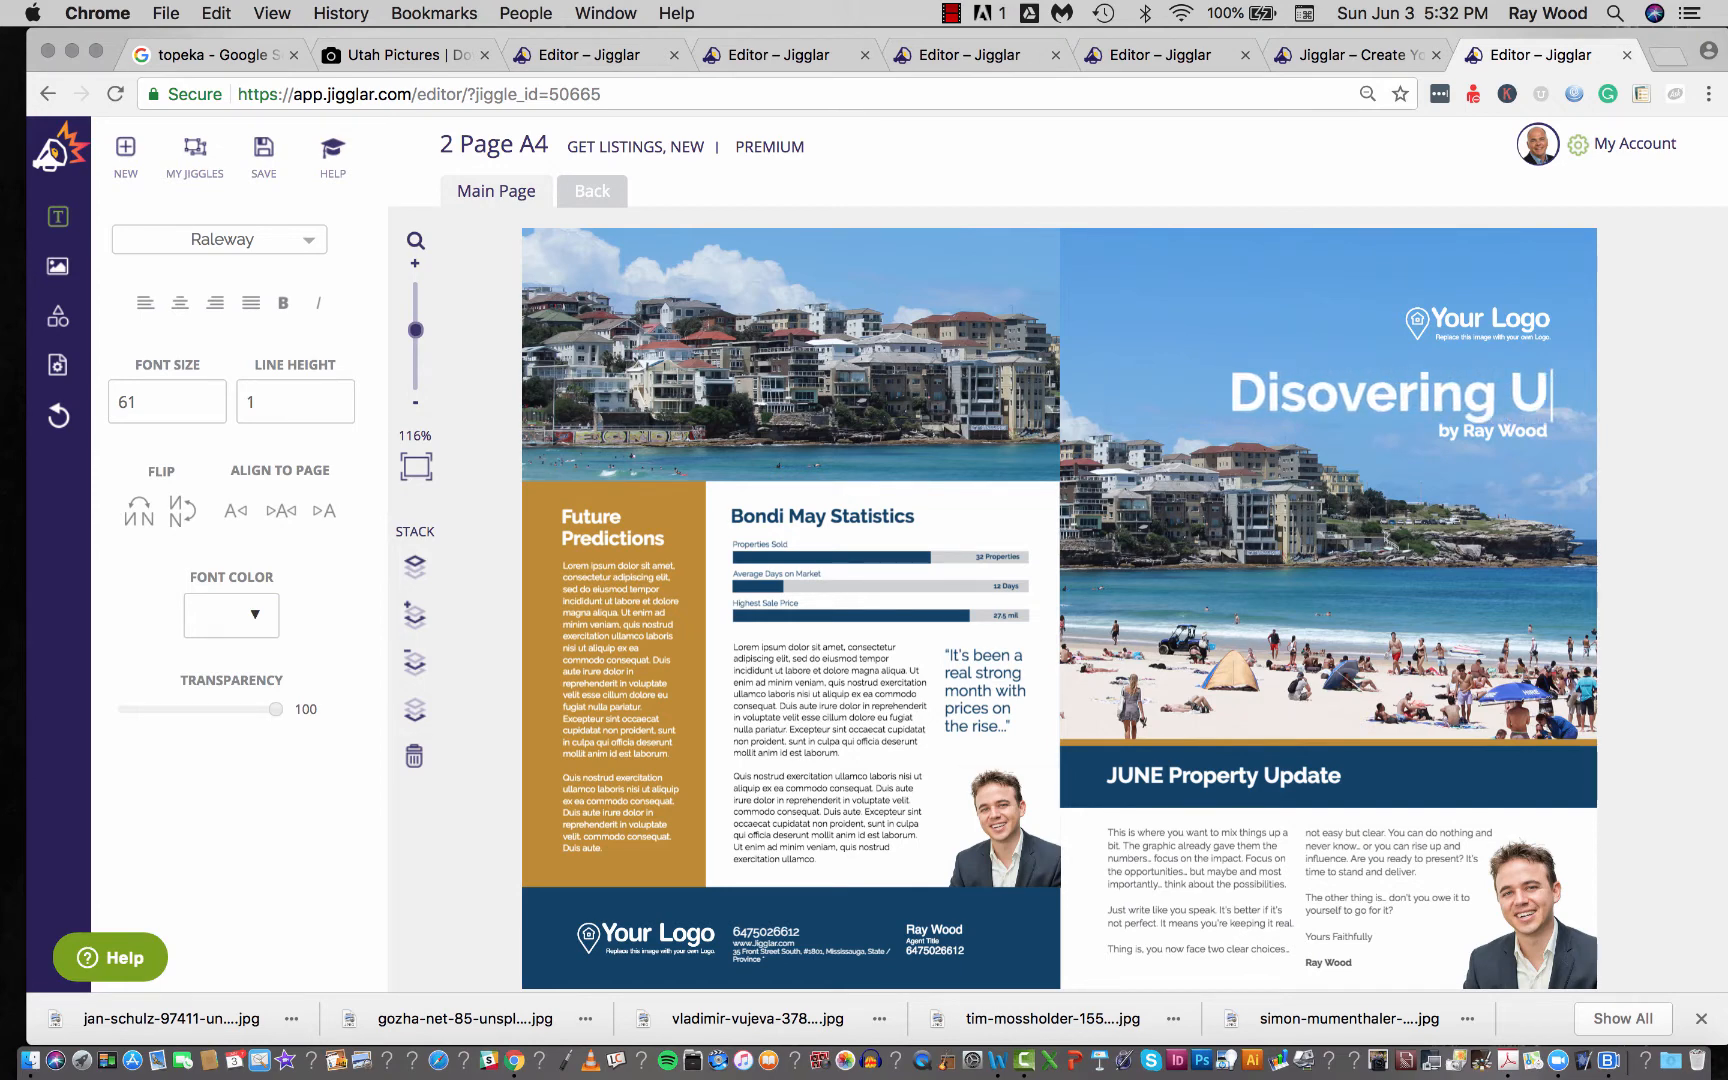
text(tah)
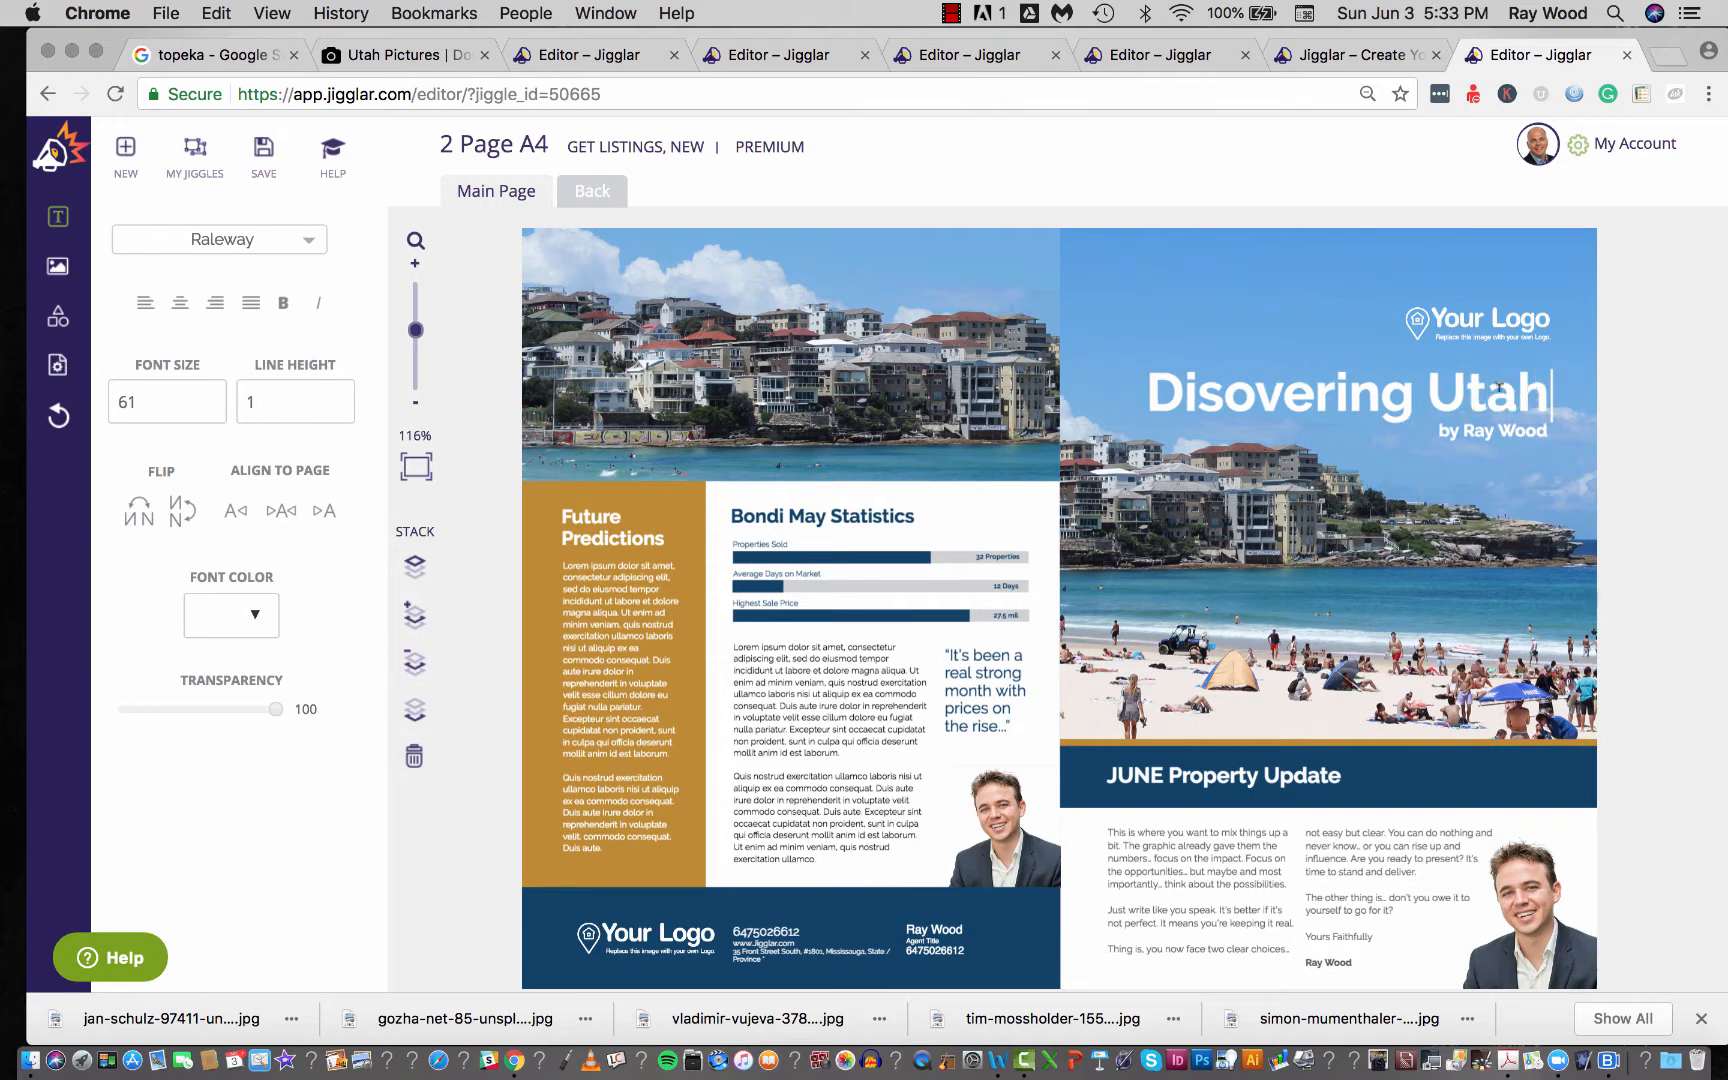
Delete the byline under the cover title and replace the "JUNE Property Update" heading with "By" and the author's name
click(1486, 425)
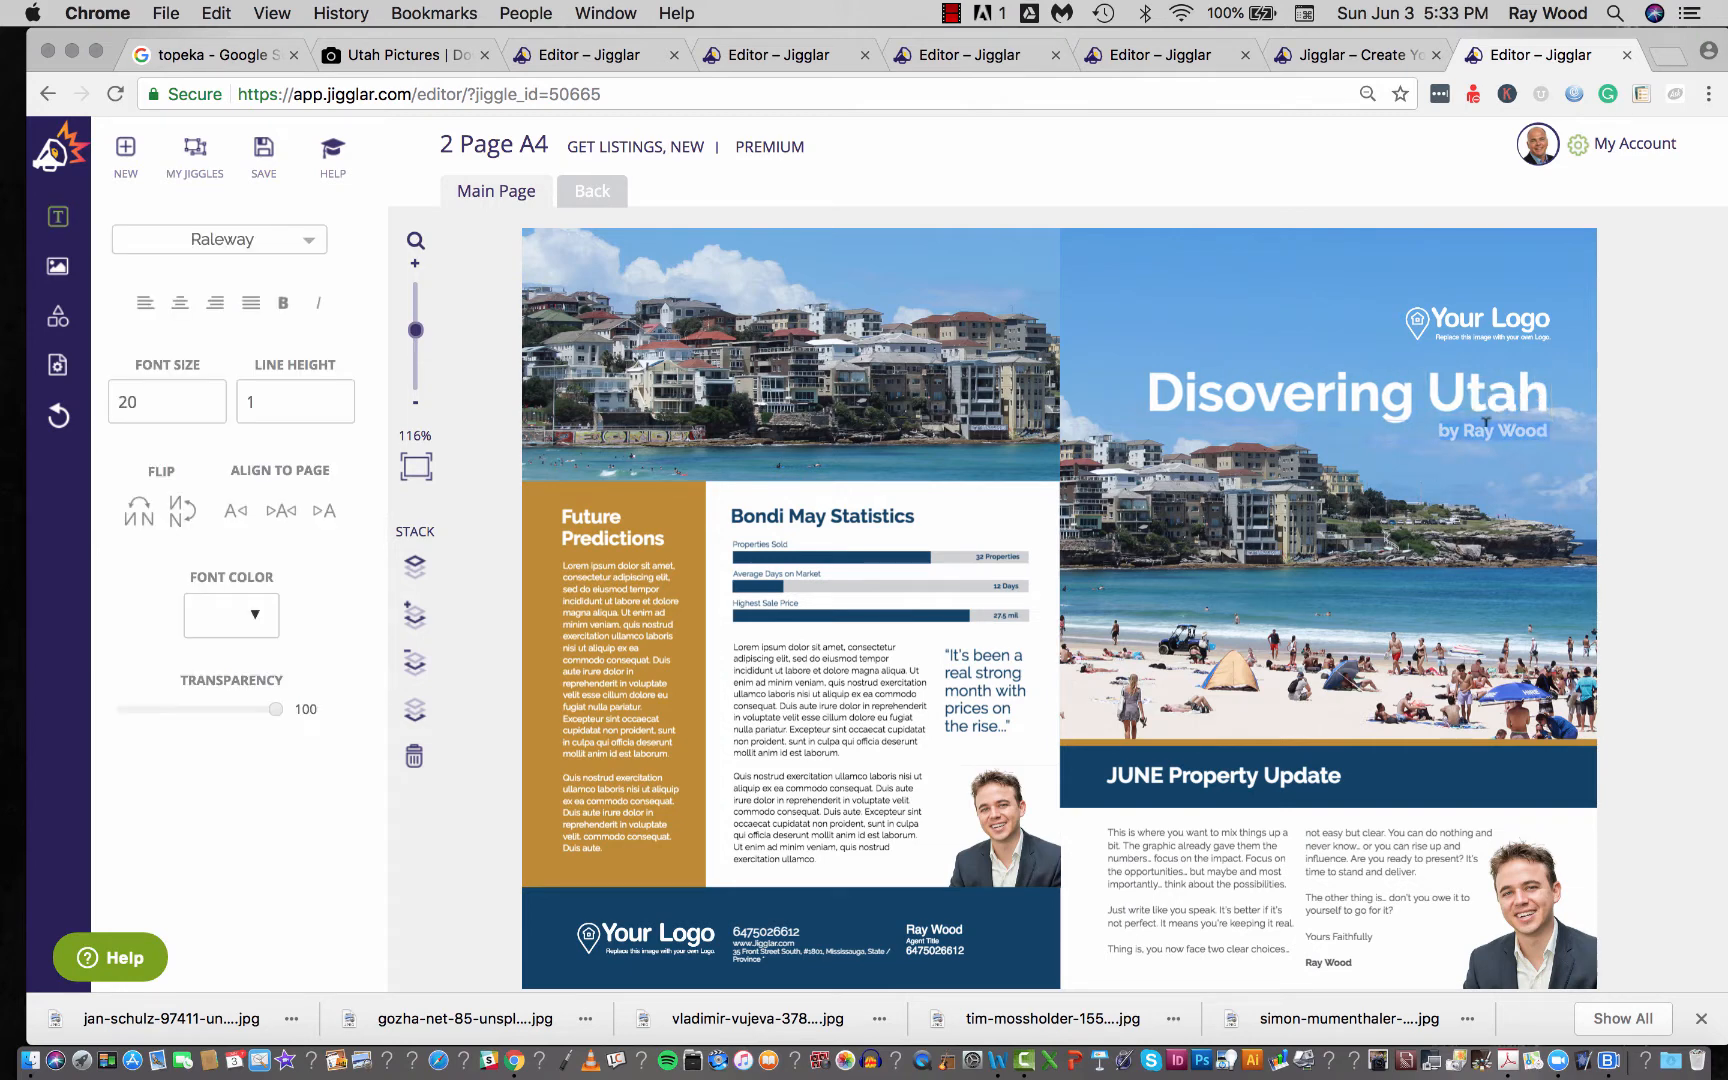
key(BackSpace)
click(1209, 773)
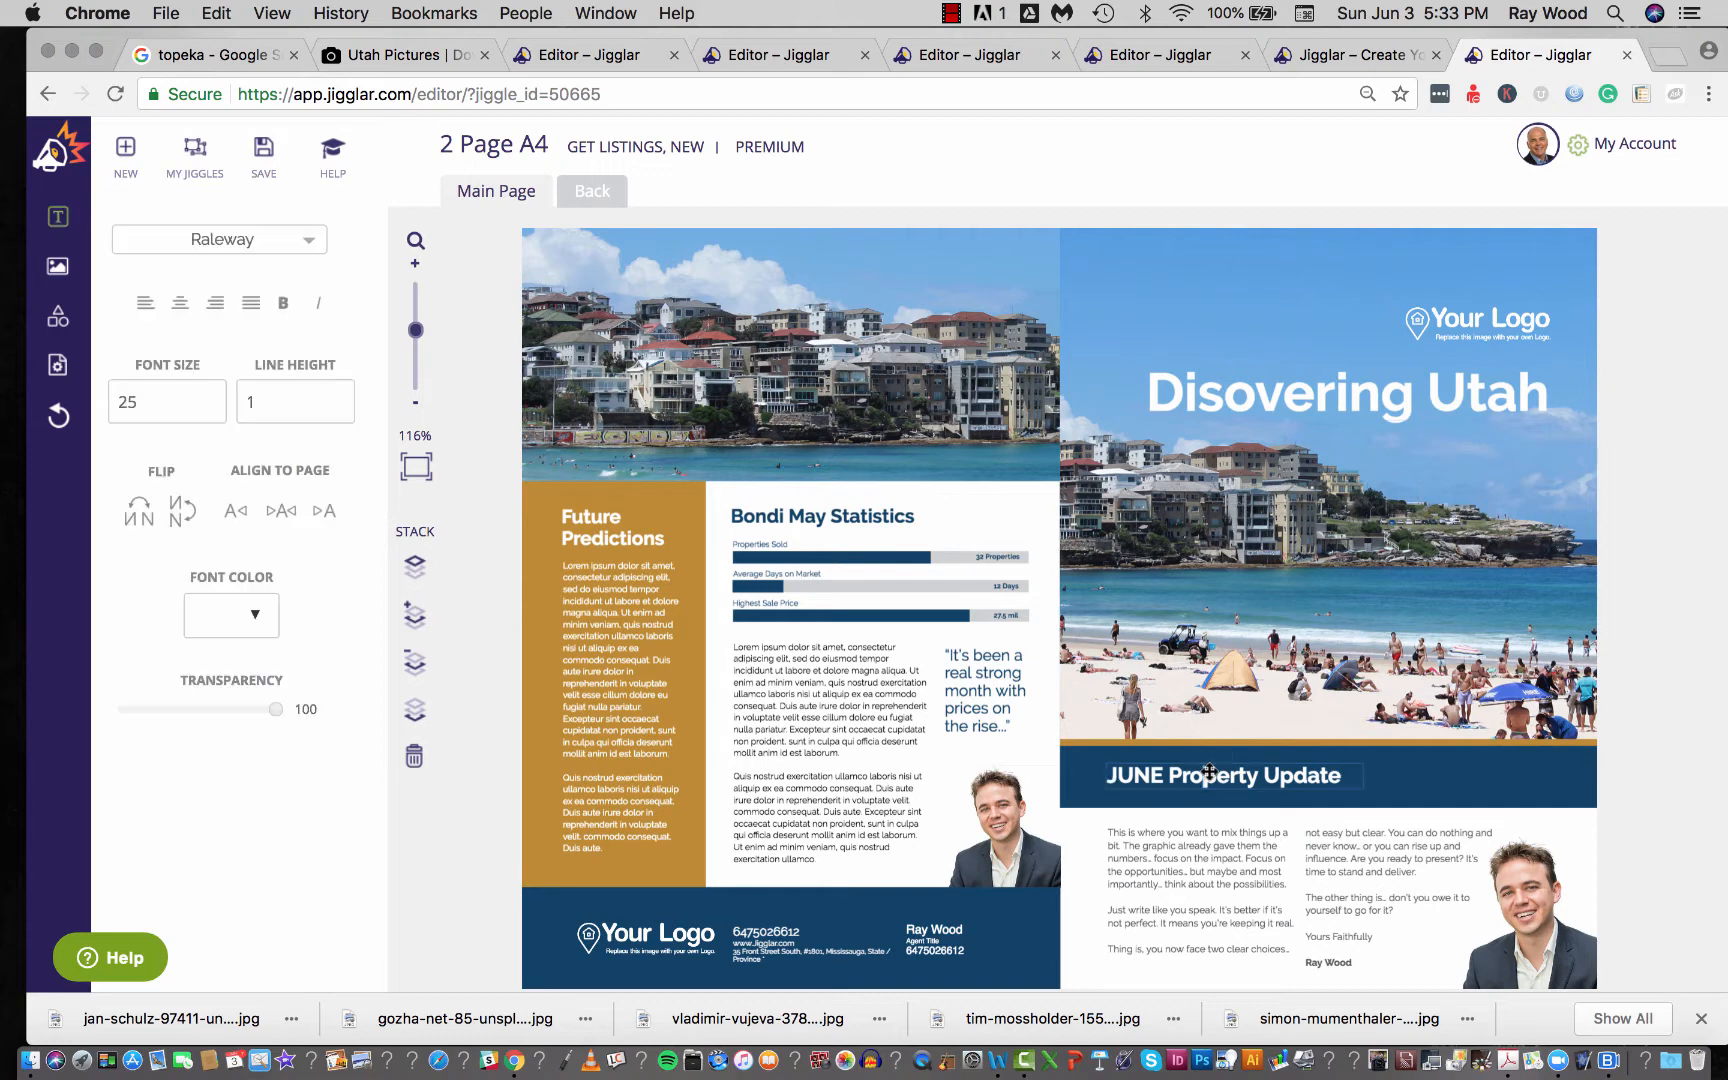
double_click(1209, 773)
text(By)
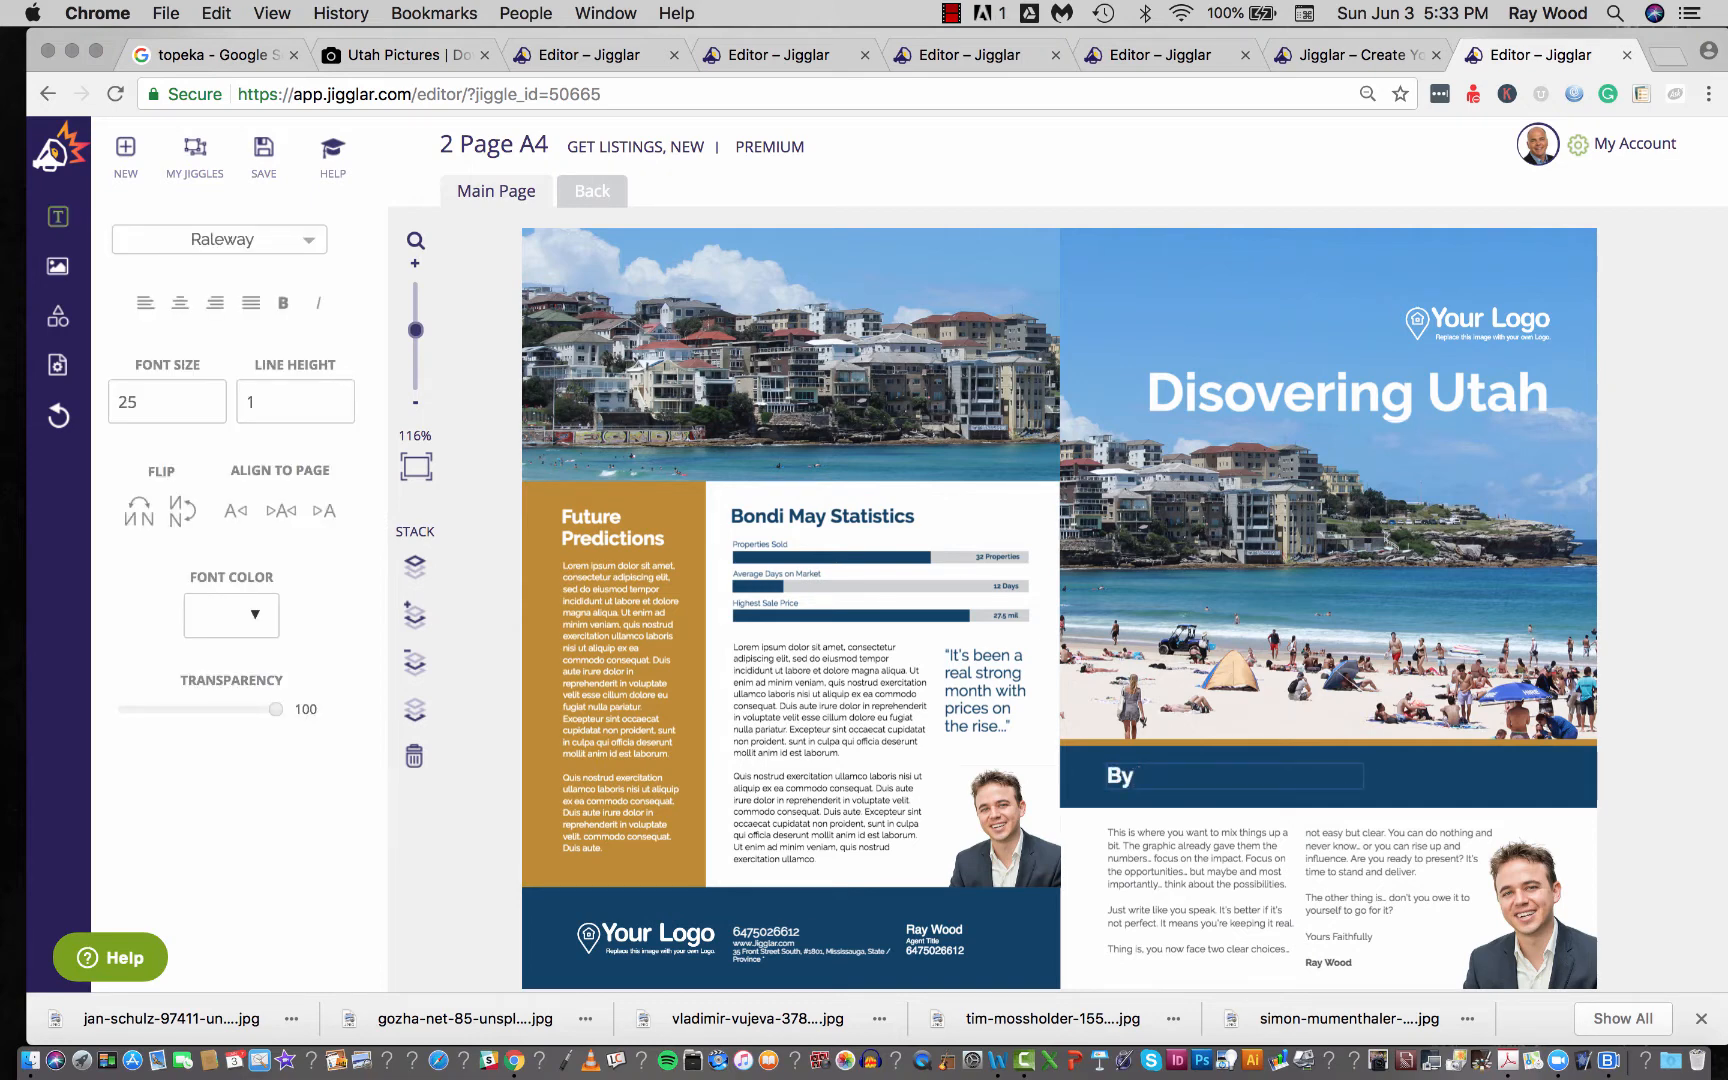
text( Ray Wood)
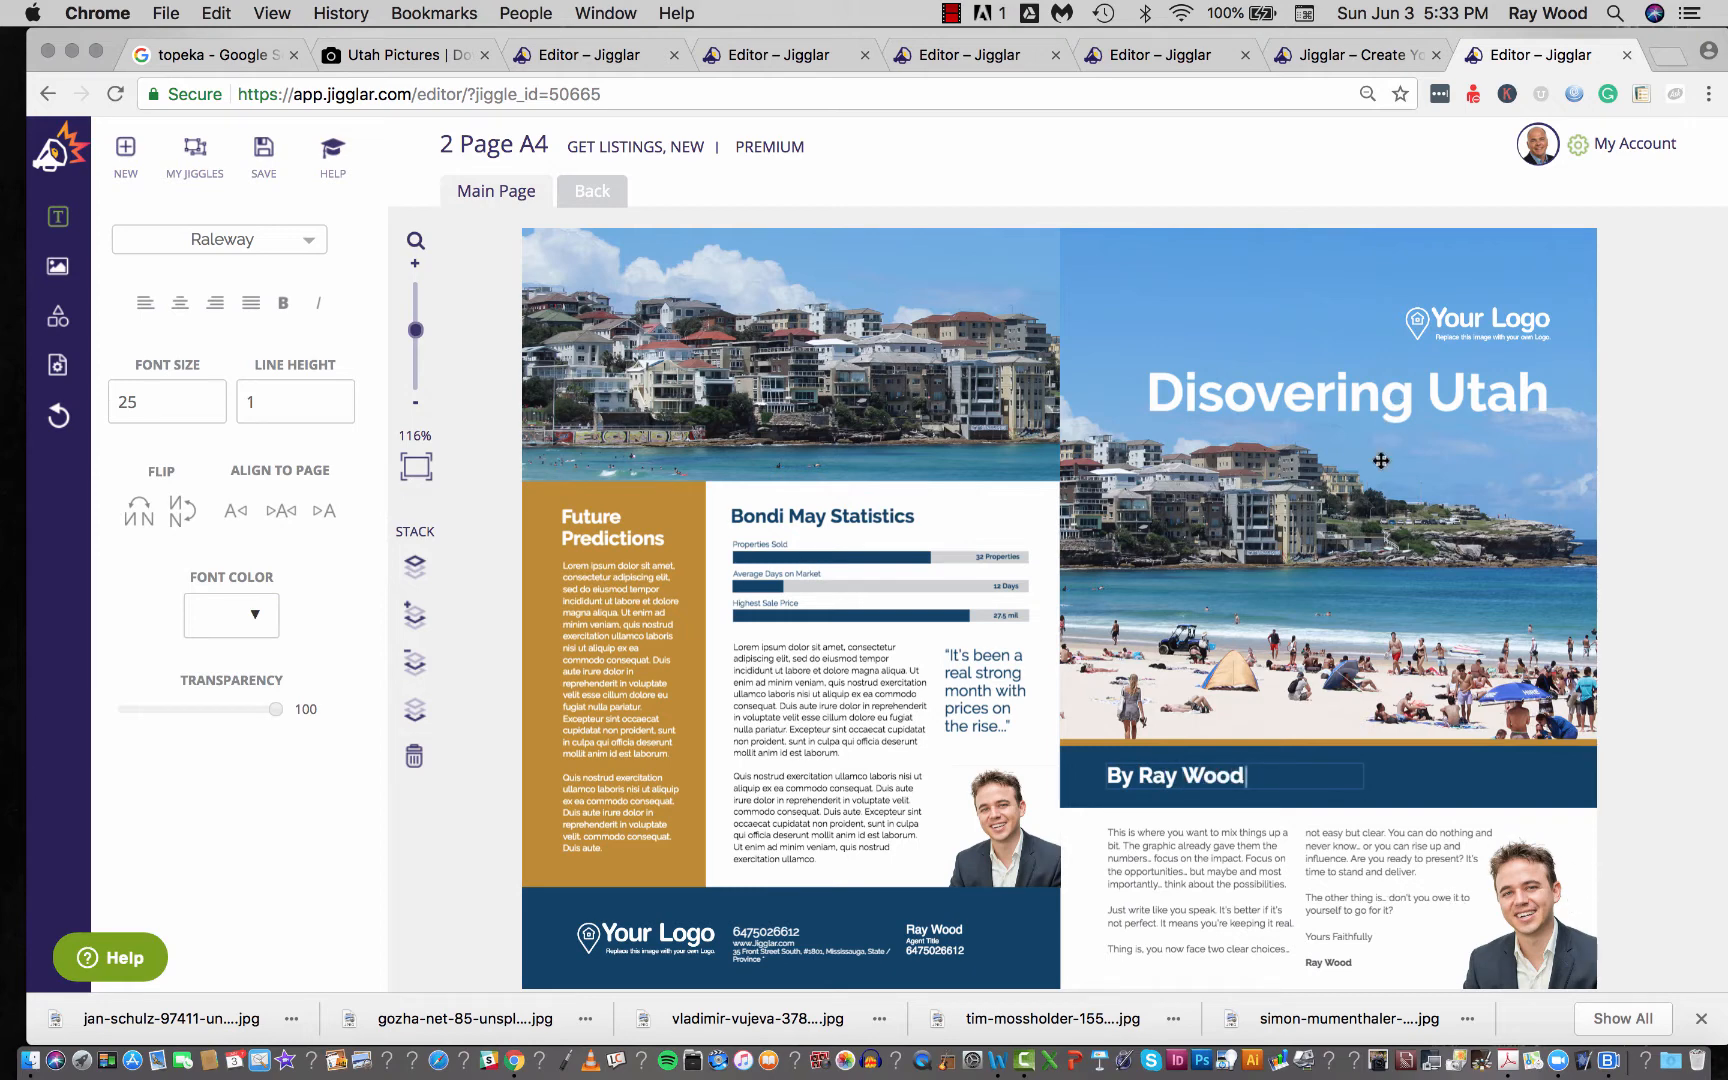
Replace the cover's beach photo with the desert road photo from My Library, placed inside the existing image container
click(1378, 530)
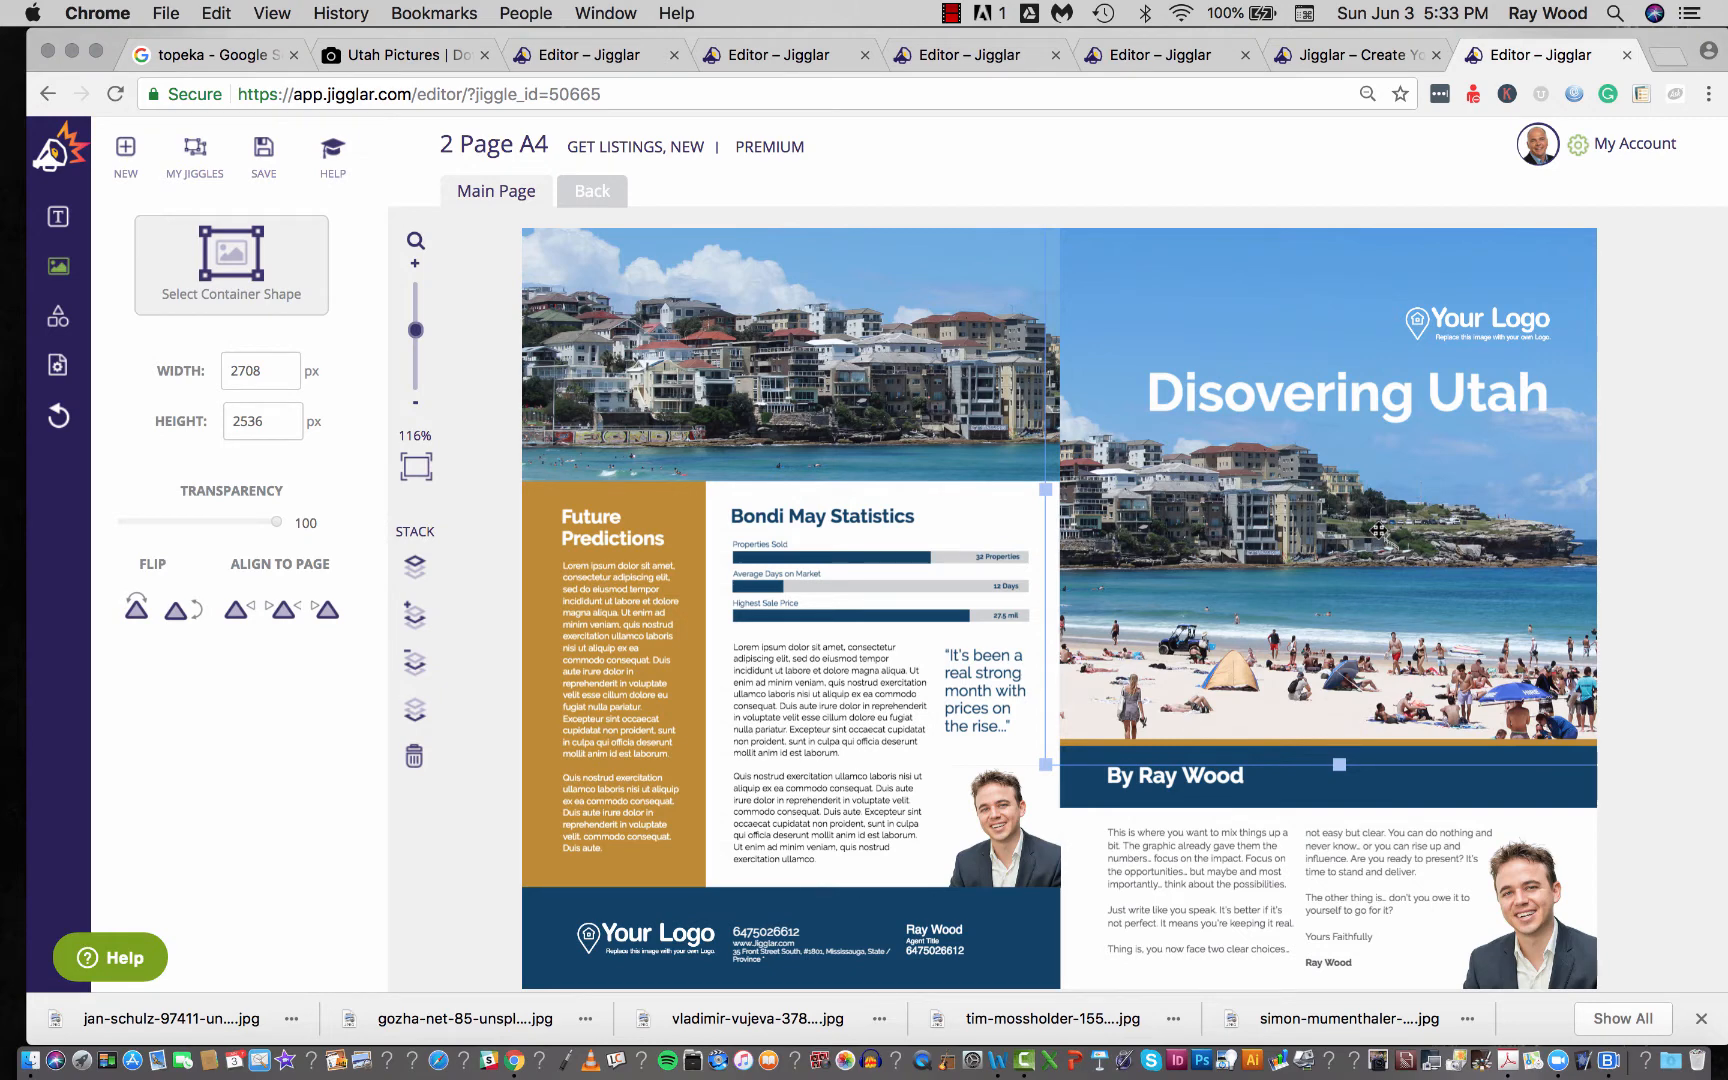
click(243, 265)
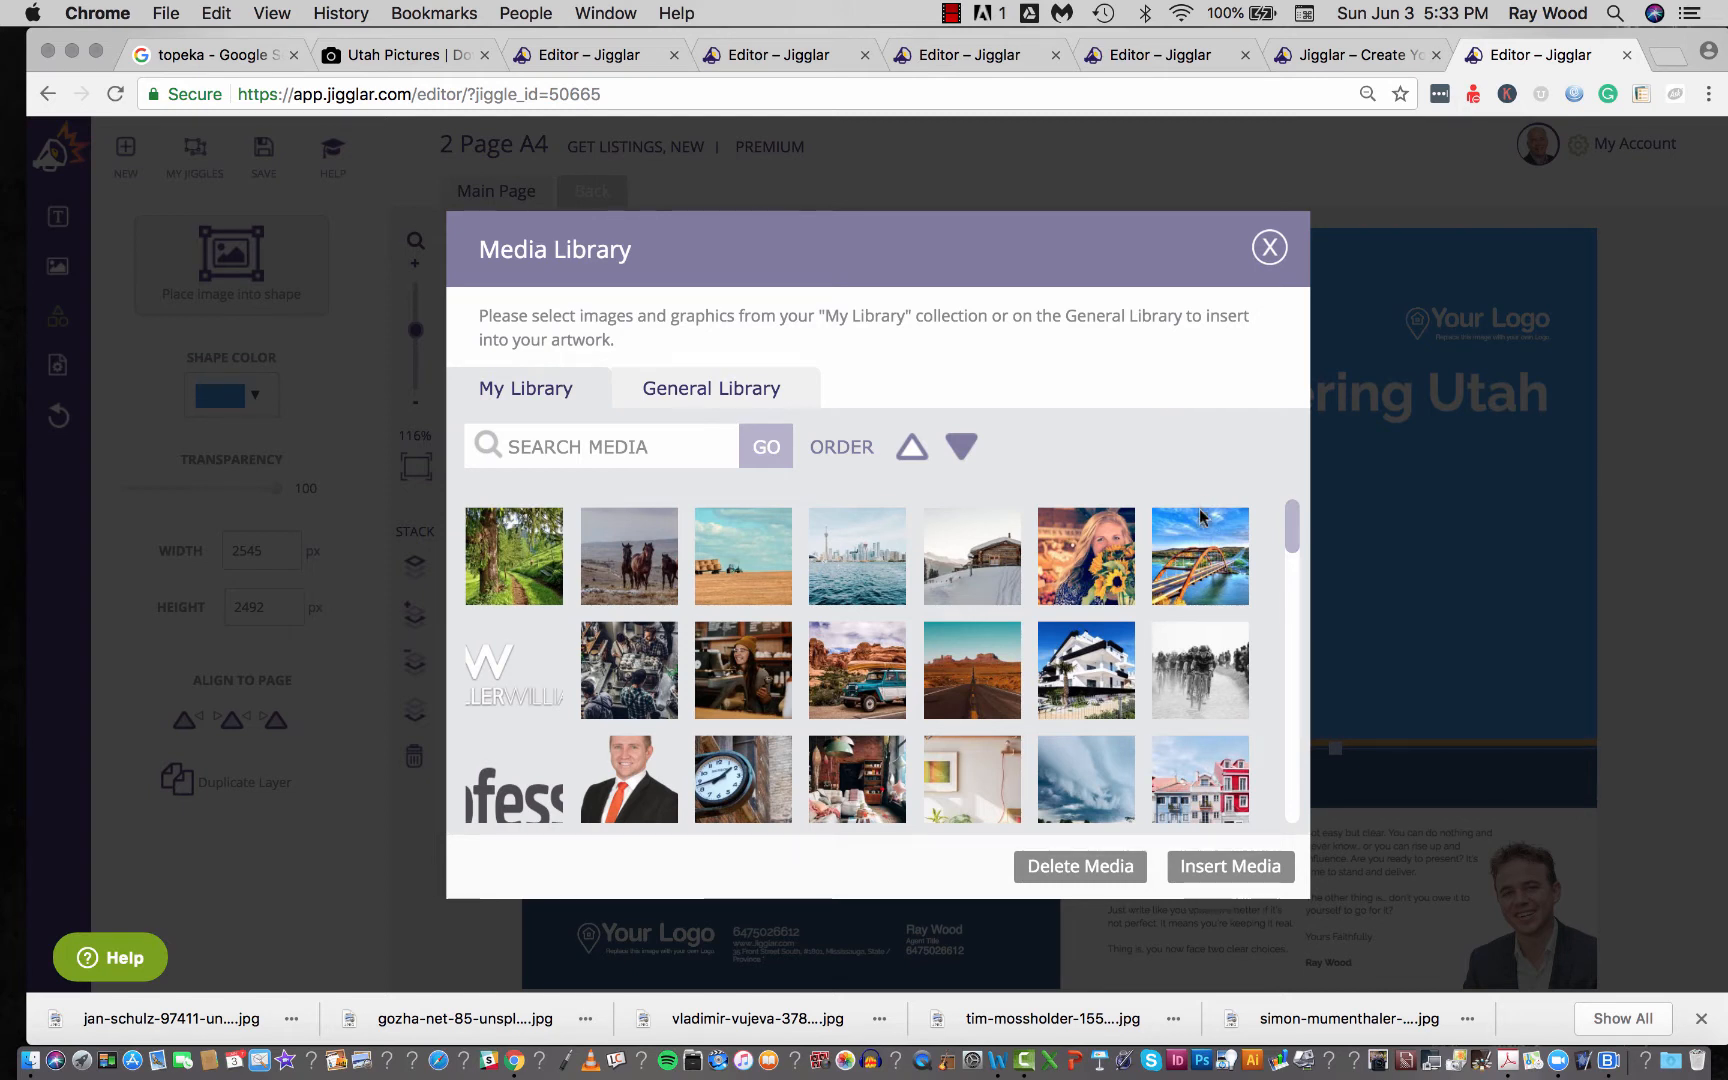
scroll(1199, 508, down, 2)
click(977, 607)
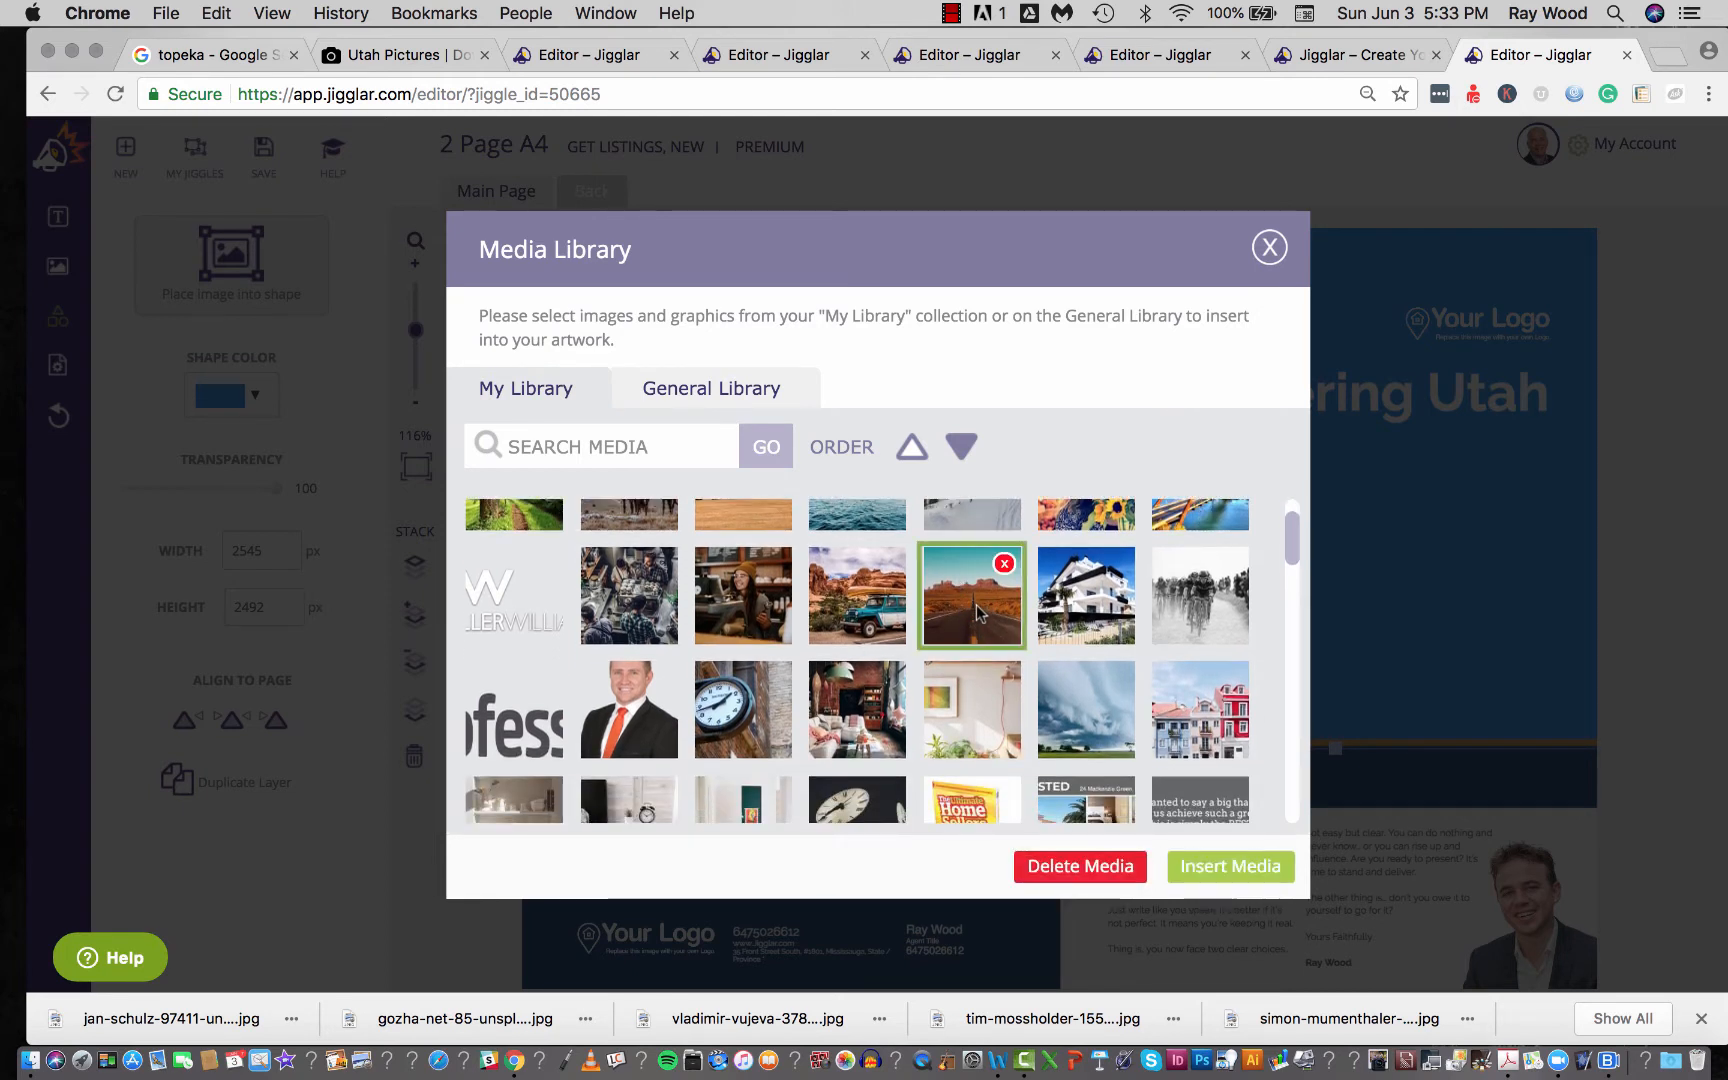
click(1224, 866)
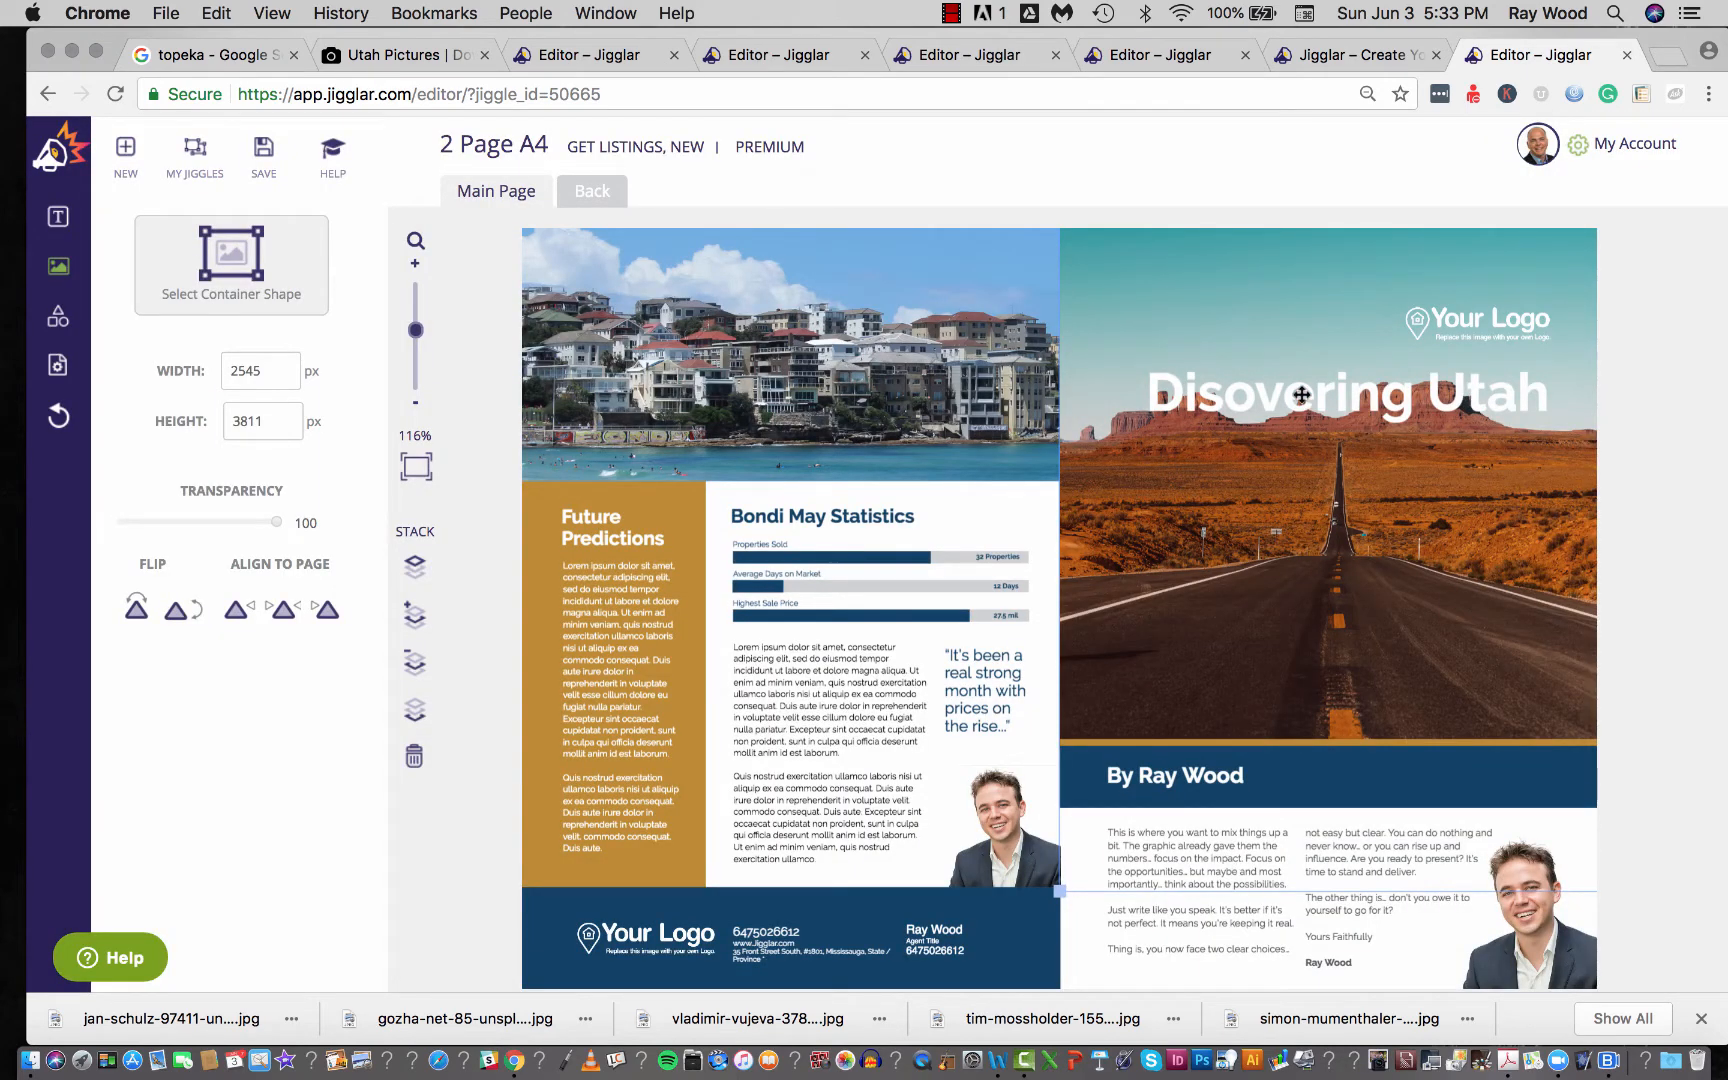
Move the cover title down over the road, just above the blue band, and correct its spelling to "Discovering Utah"
drag(1301, 395, 1292, 665)
click(1211, 663)
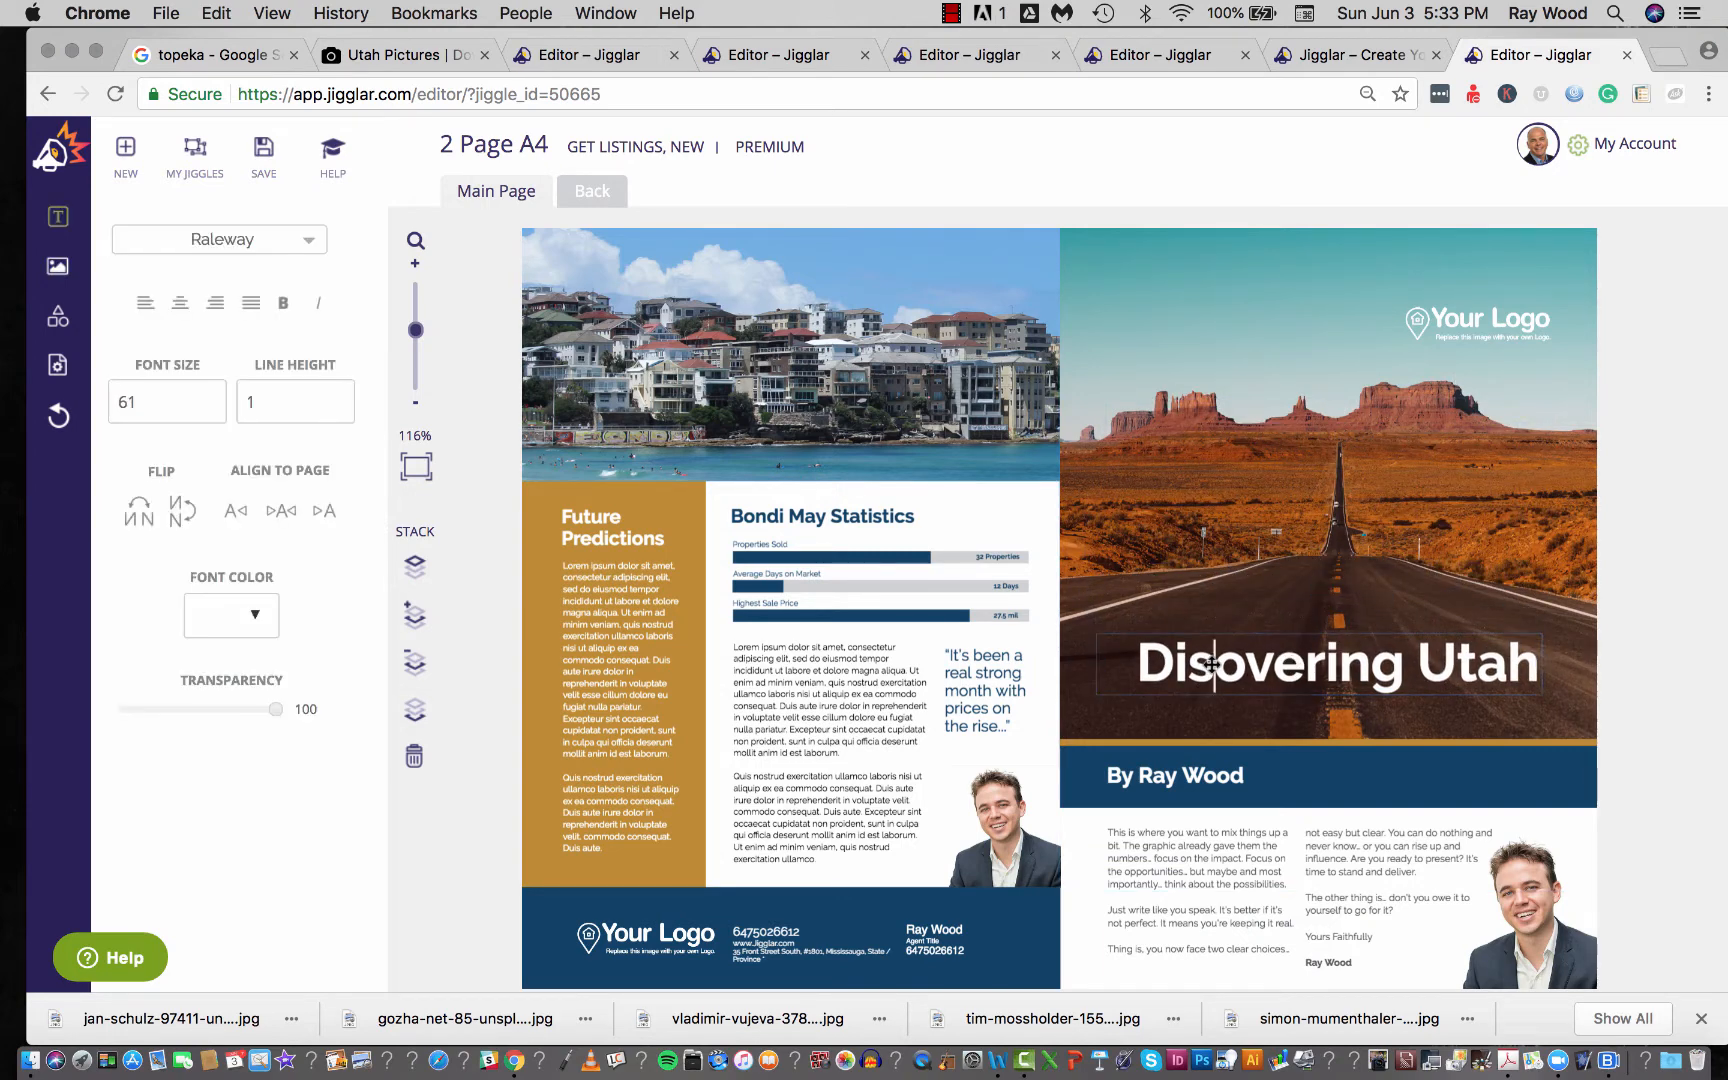
text(c)
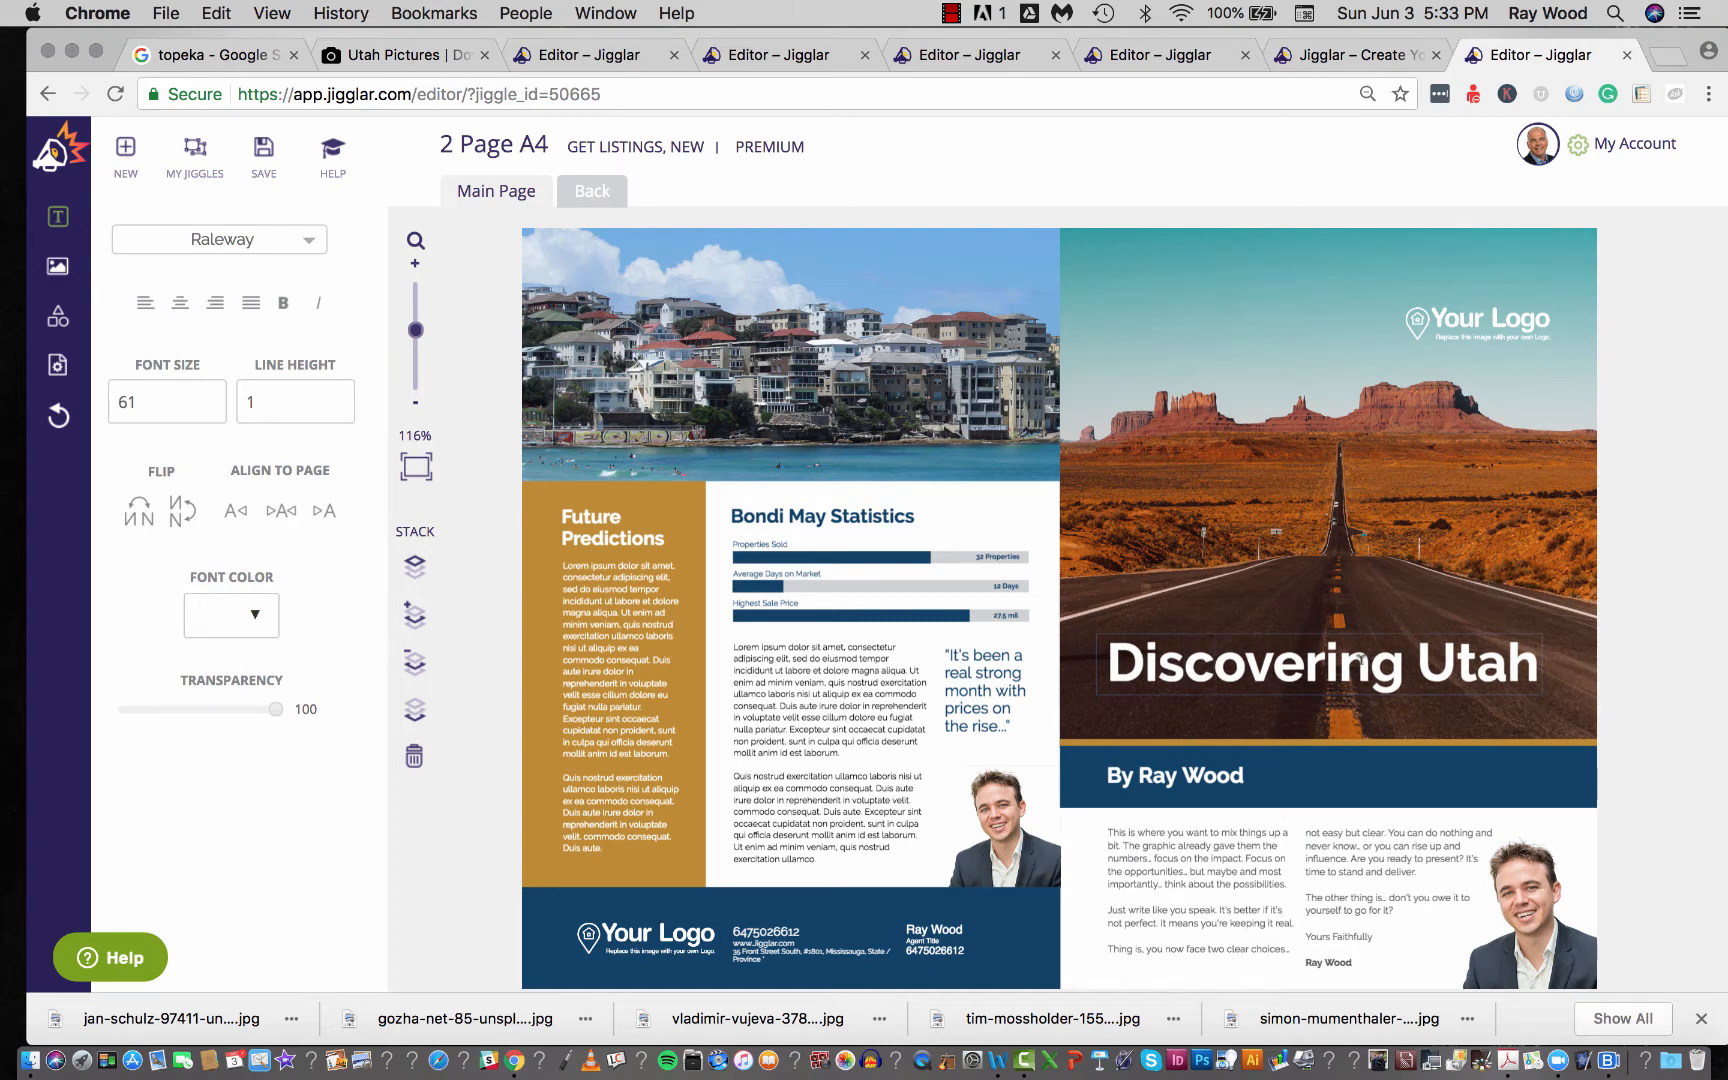
click(1381, 583)
drag(1358, 655, 1366, 641)
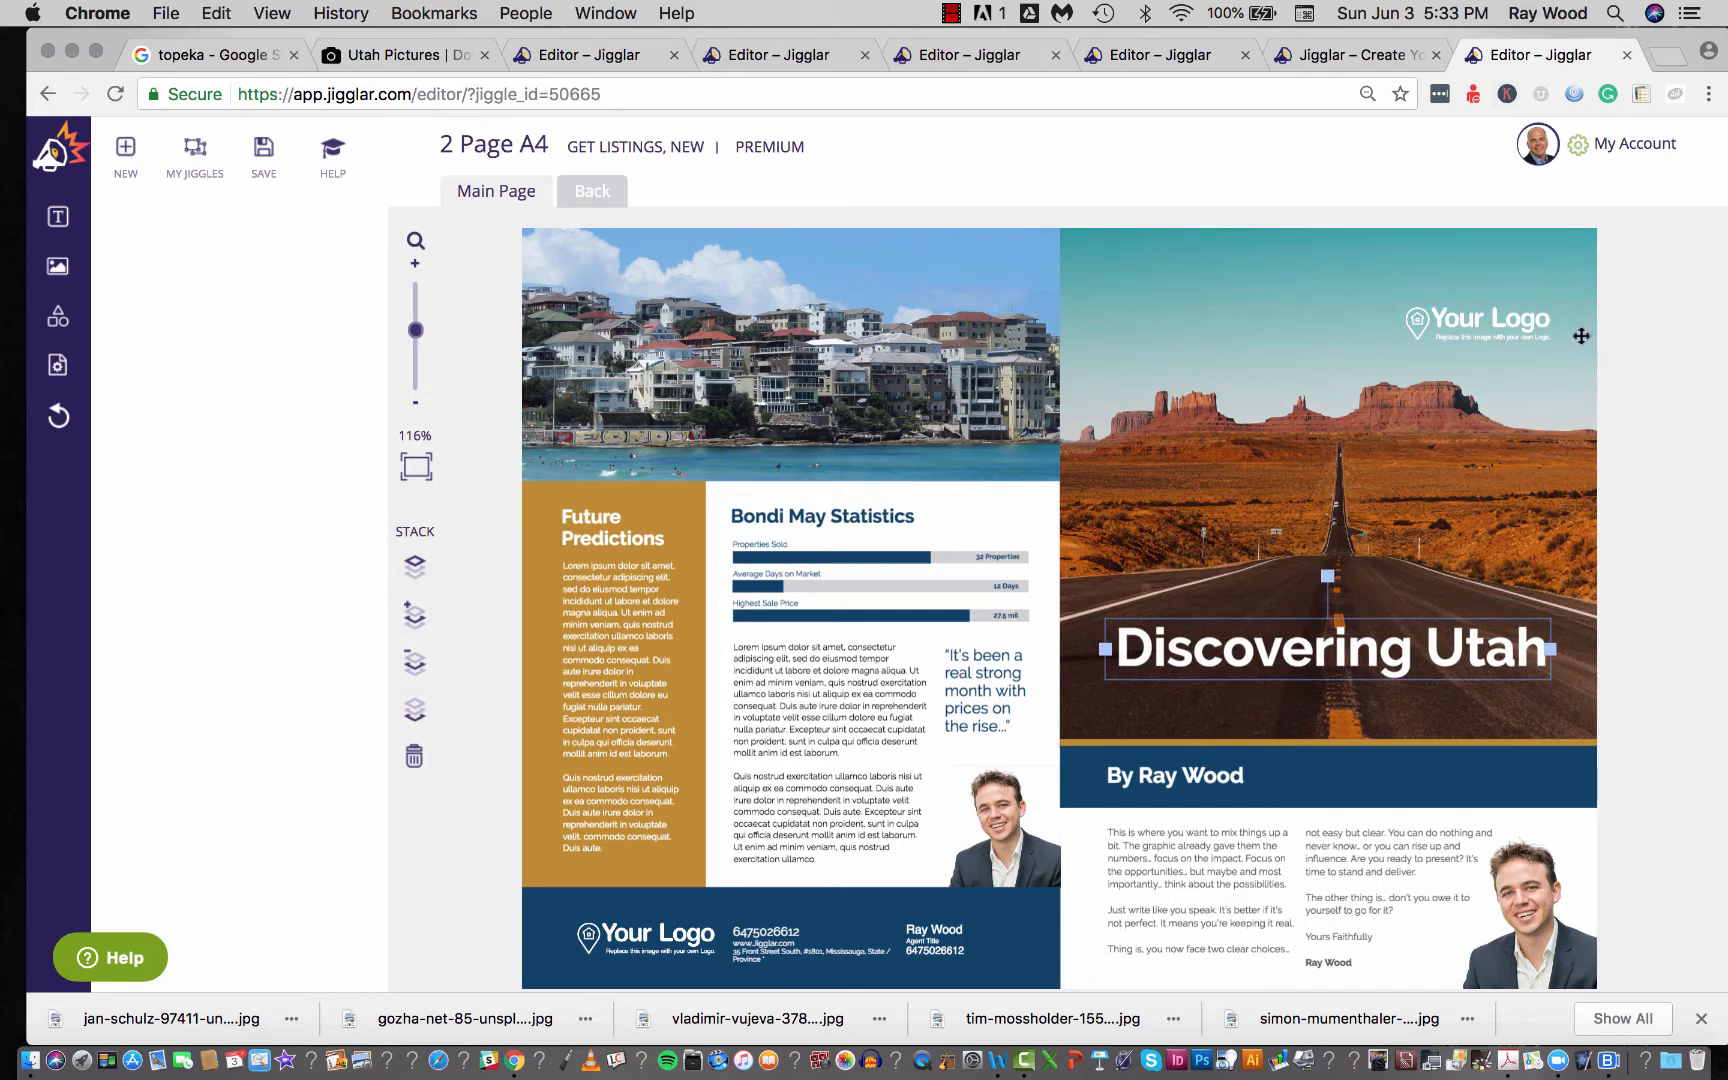
Delete the placeholder logo from the cover photo and the agent portrait beside the cover letter text
click(1468, 330)
key(Delete)
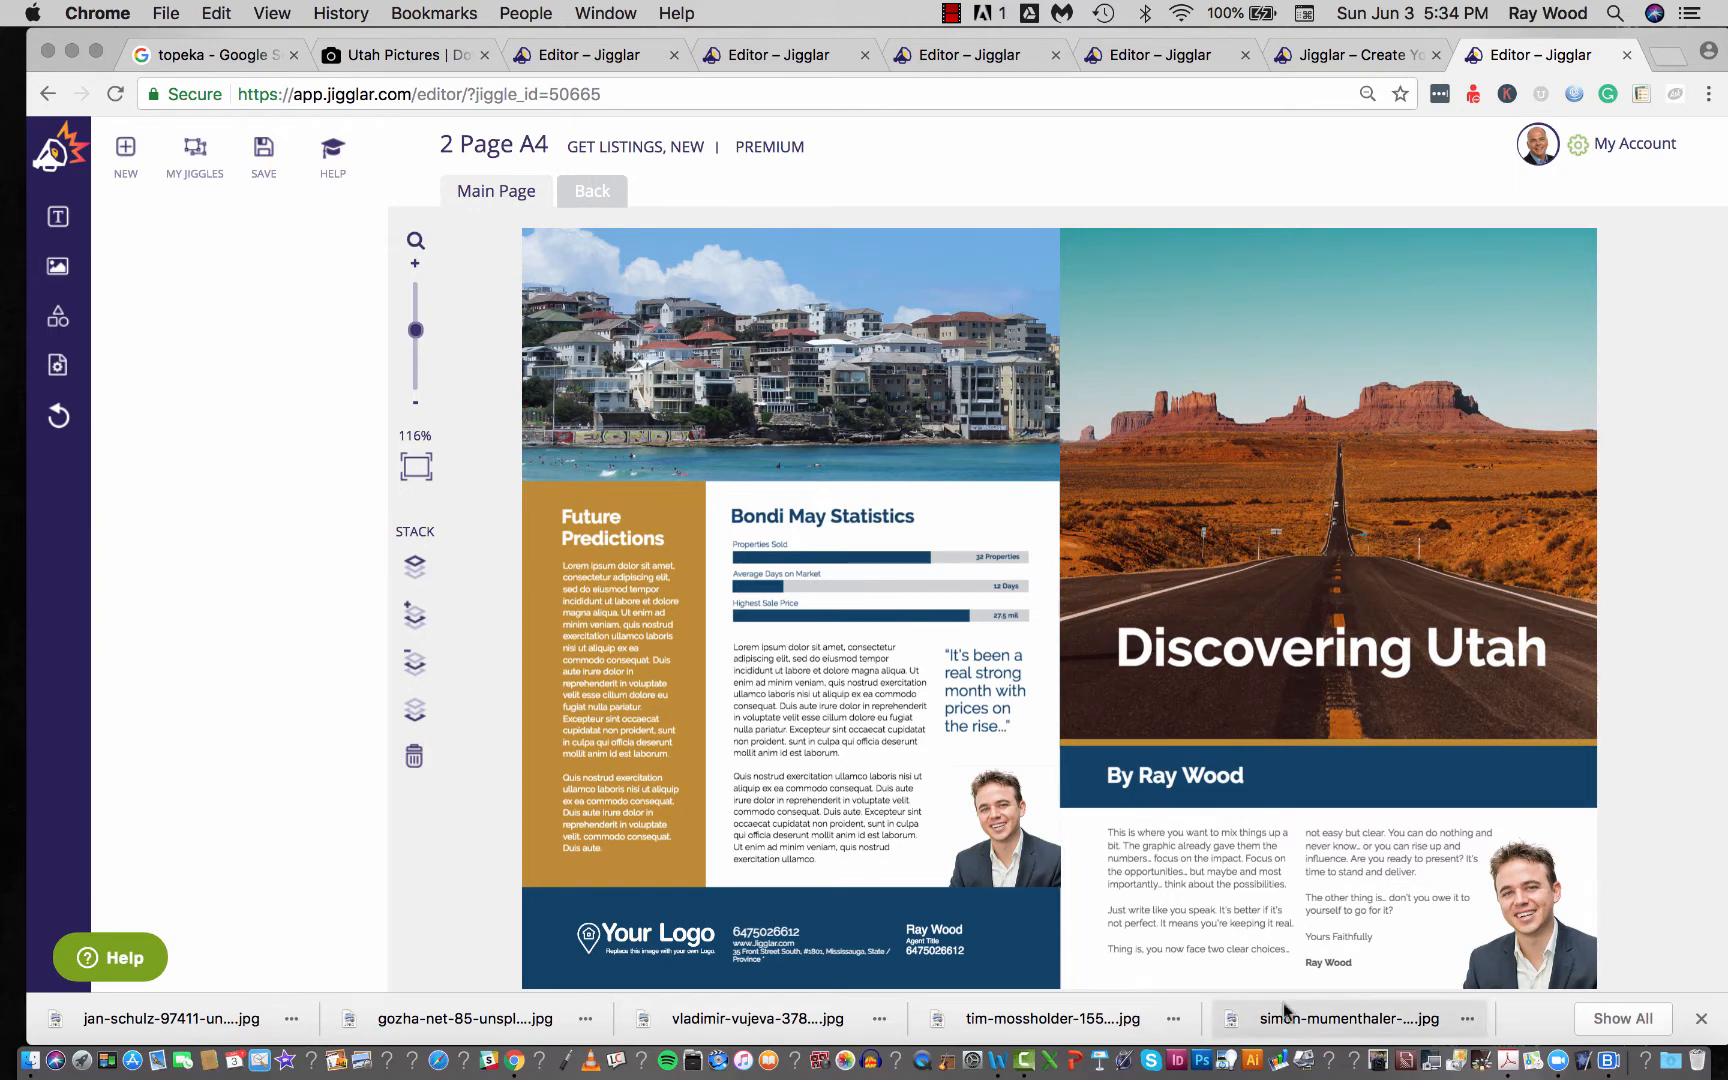
drag(1285, 1010, 1527, 905)
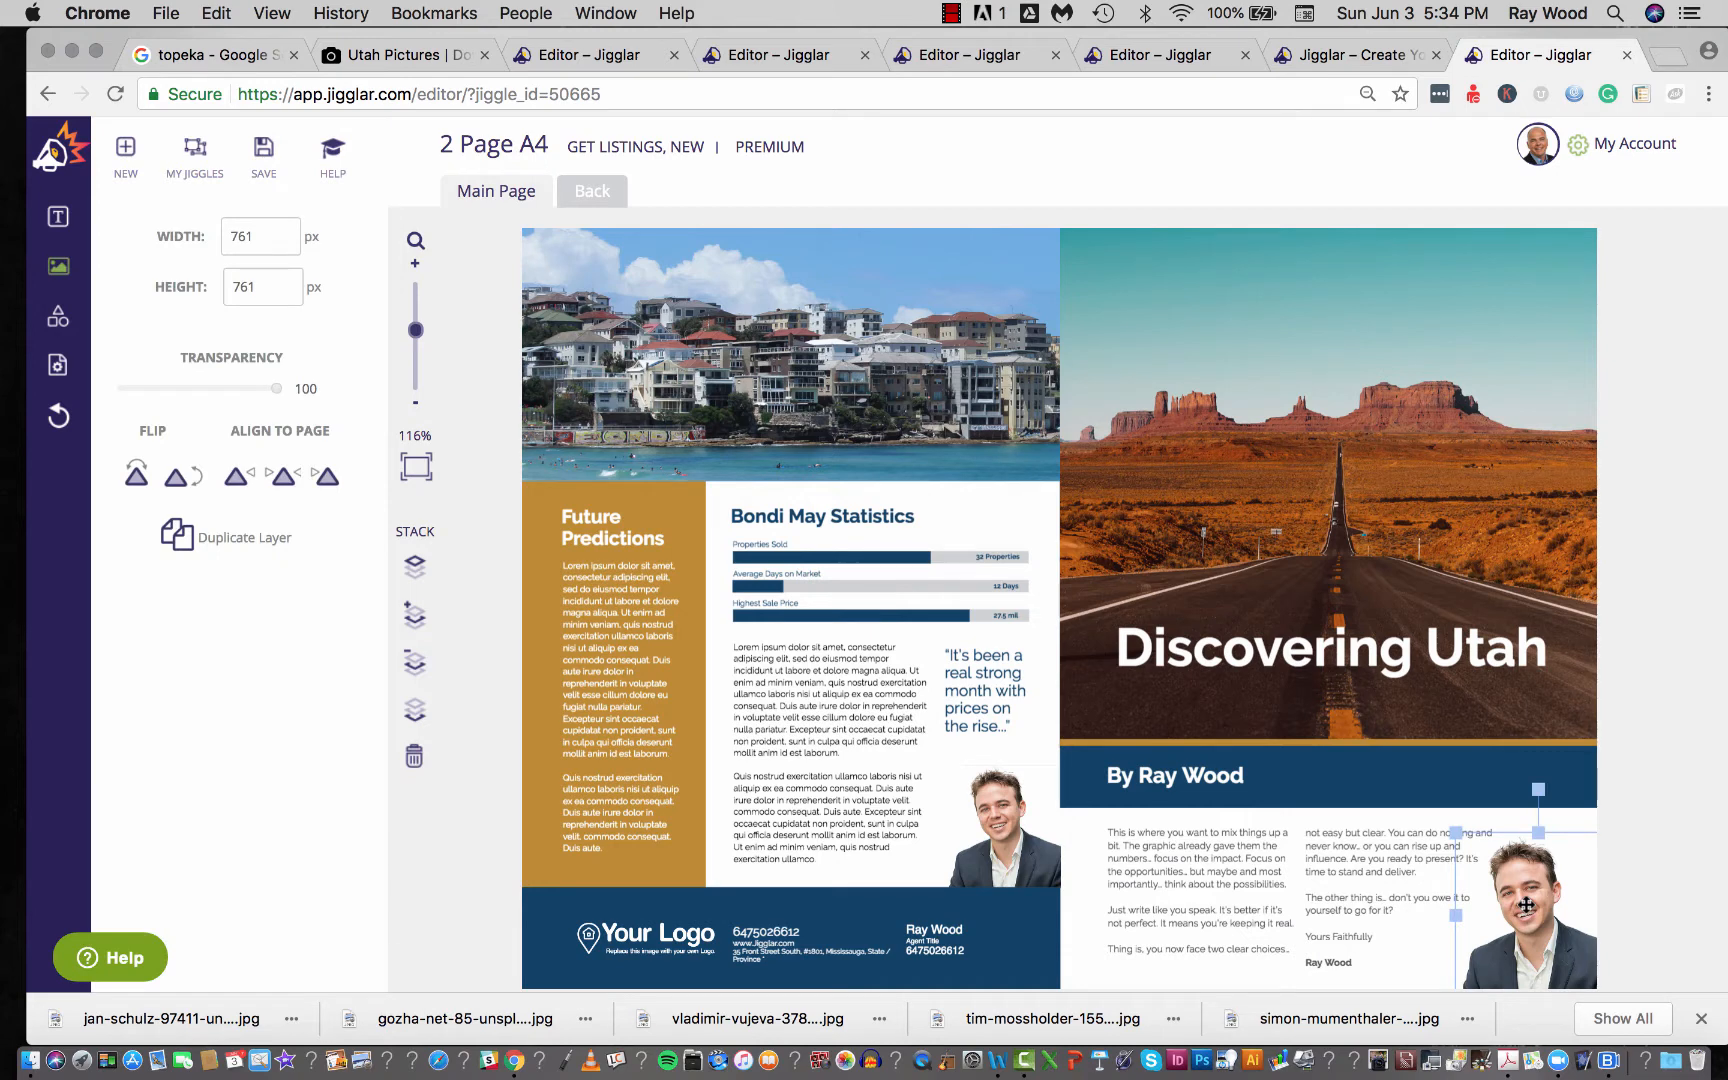
key(Delete)
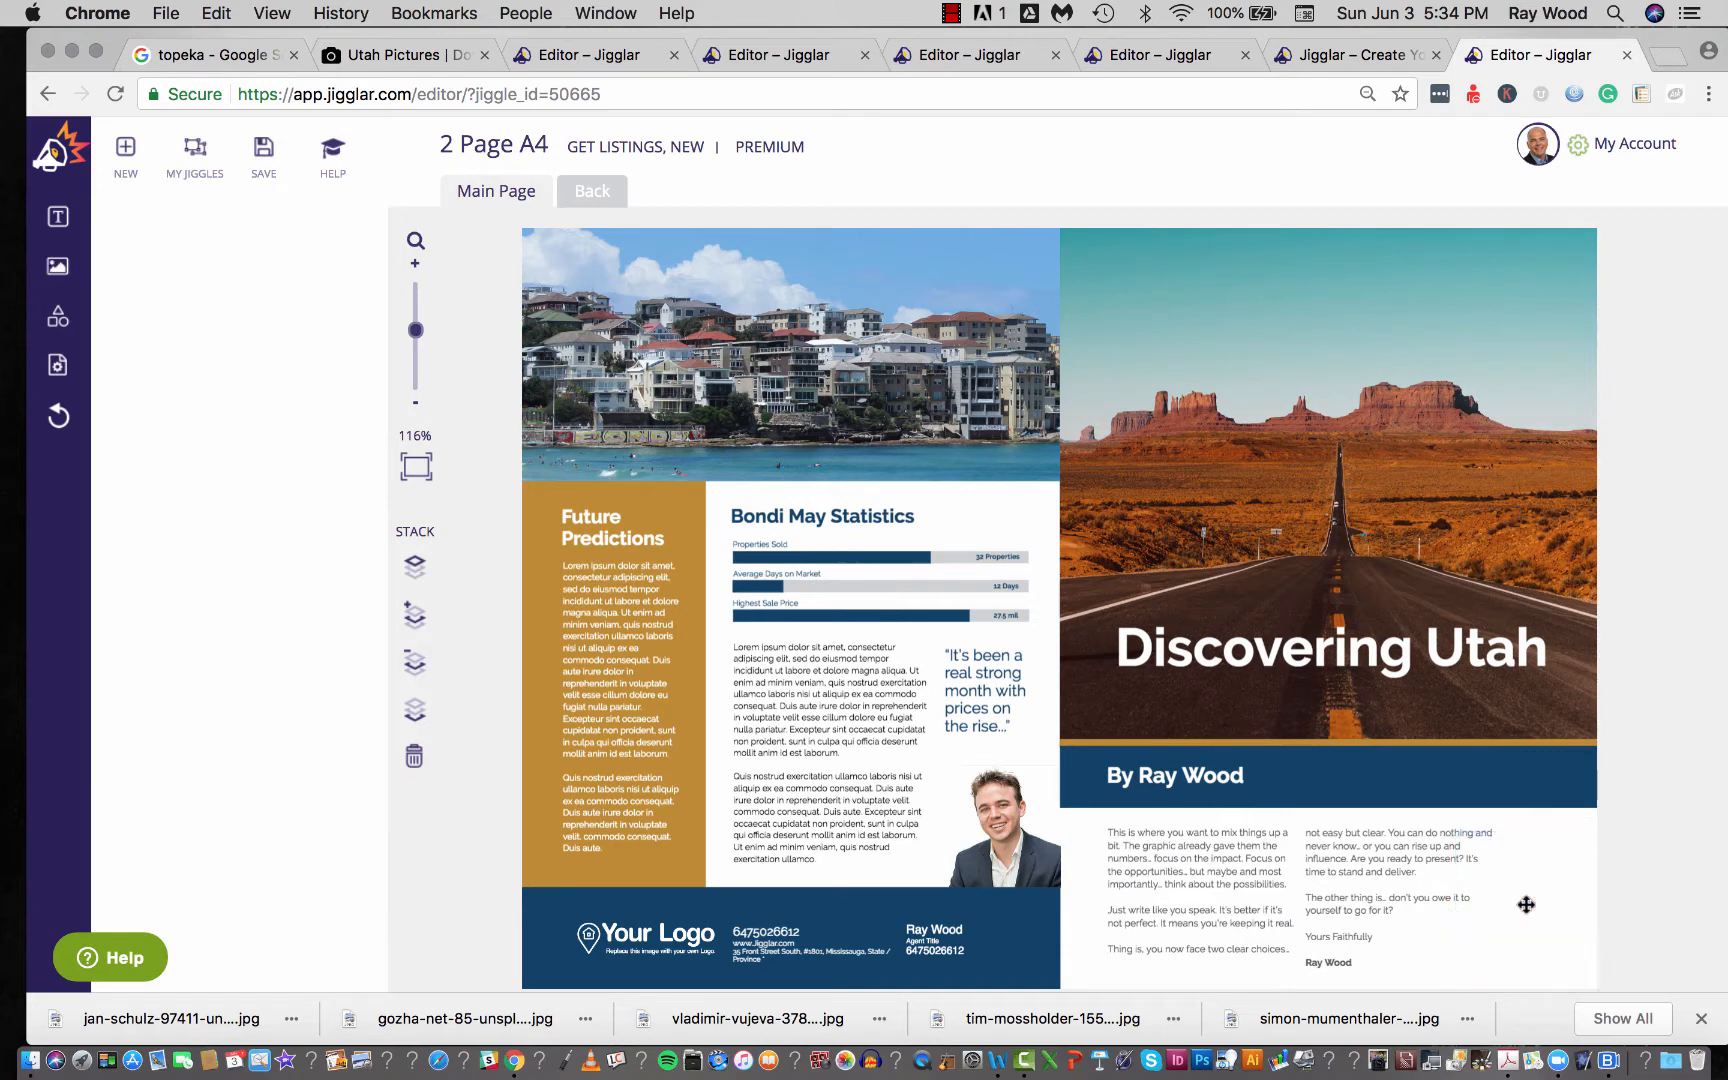
Insert the white-haired man's portrait from My Library and place it beside the cover letter text, in the page's lower corner
click(59, 270)
click(220, 532)
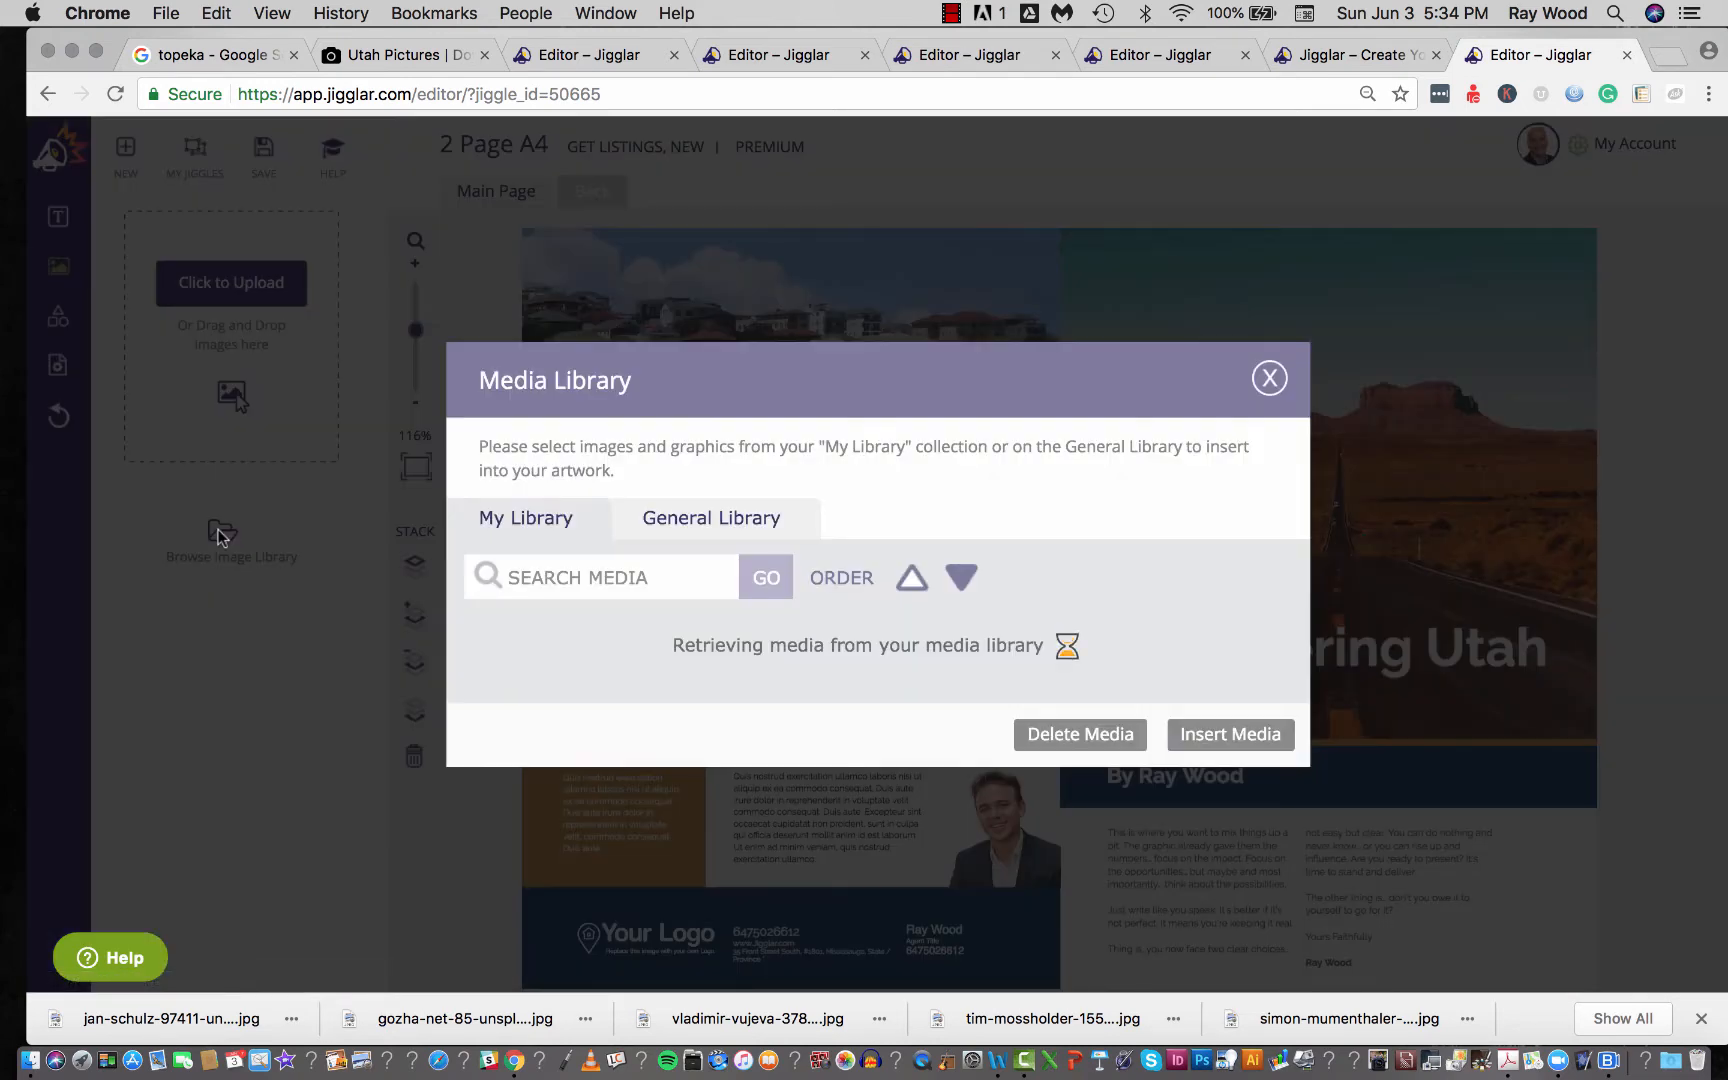
scroll(846, 593, down, 5)
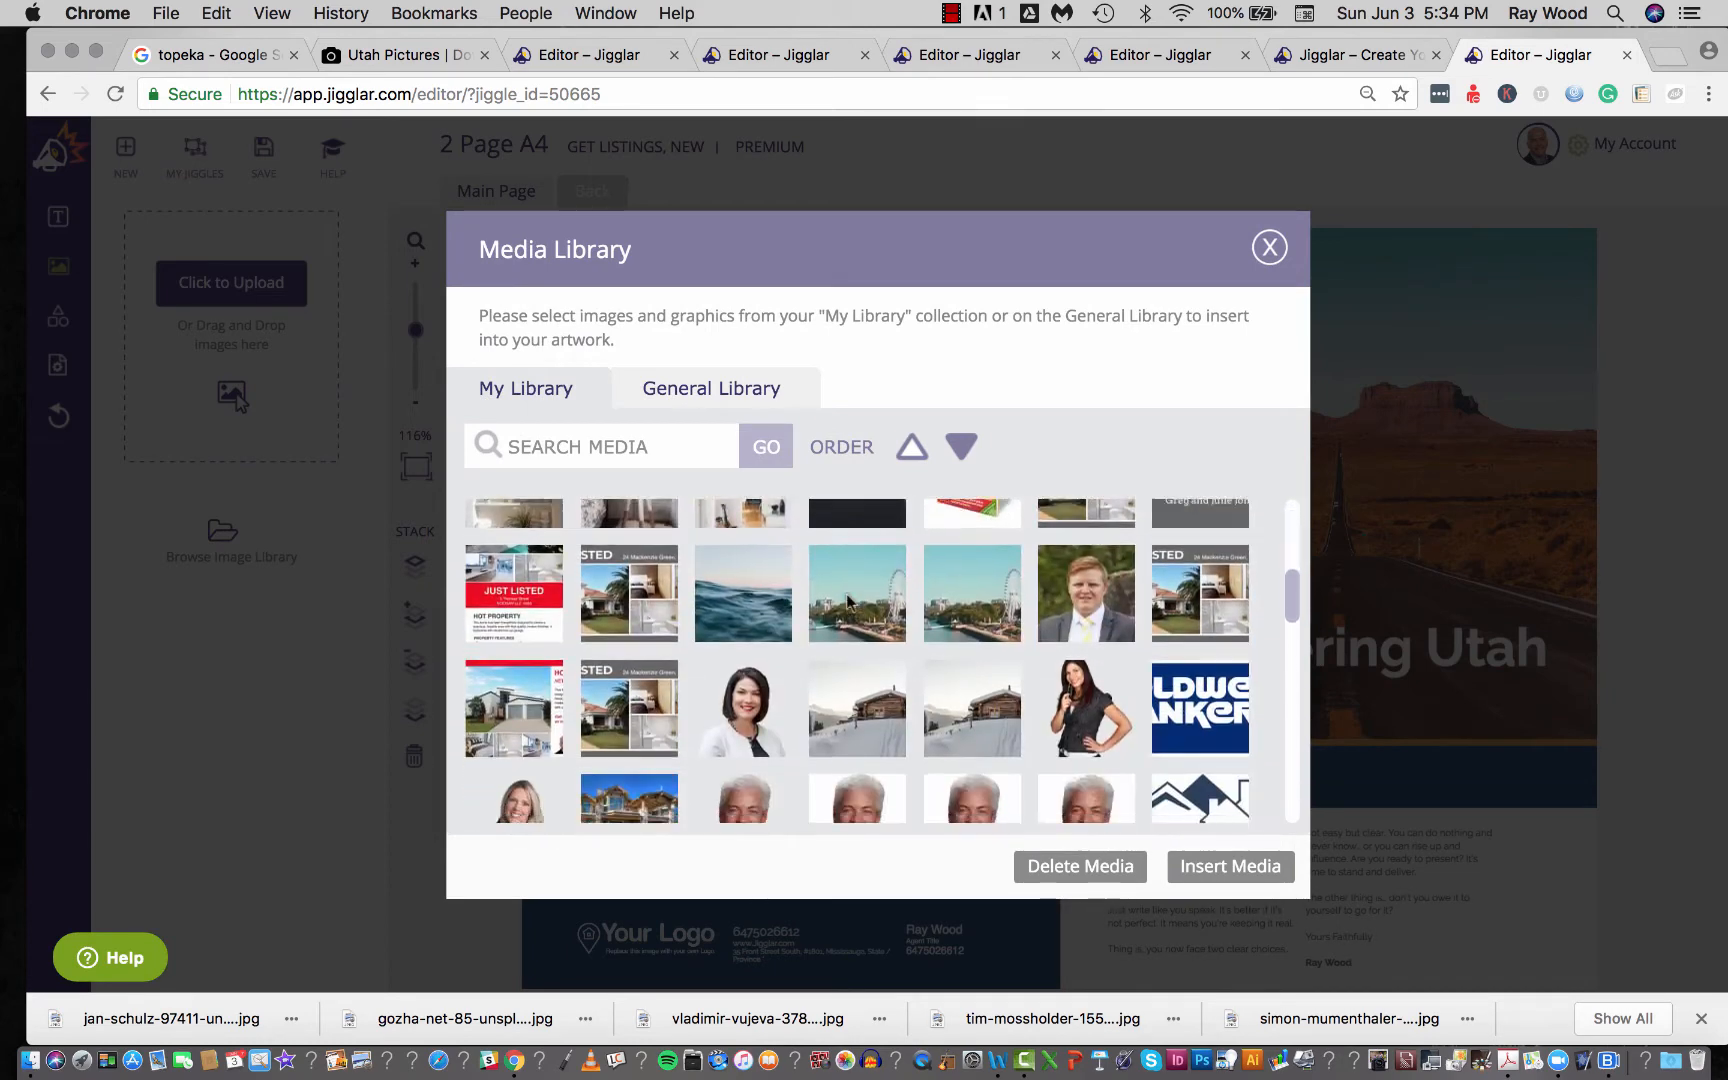
scroll(846, 600, down, 3)
click(740, 580)
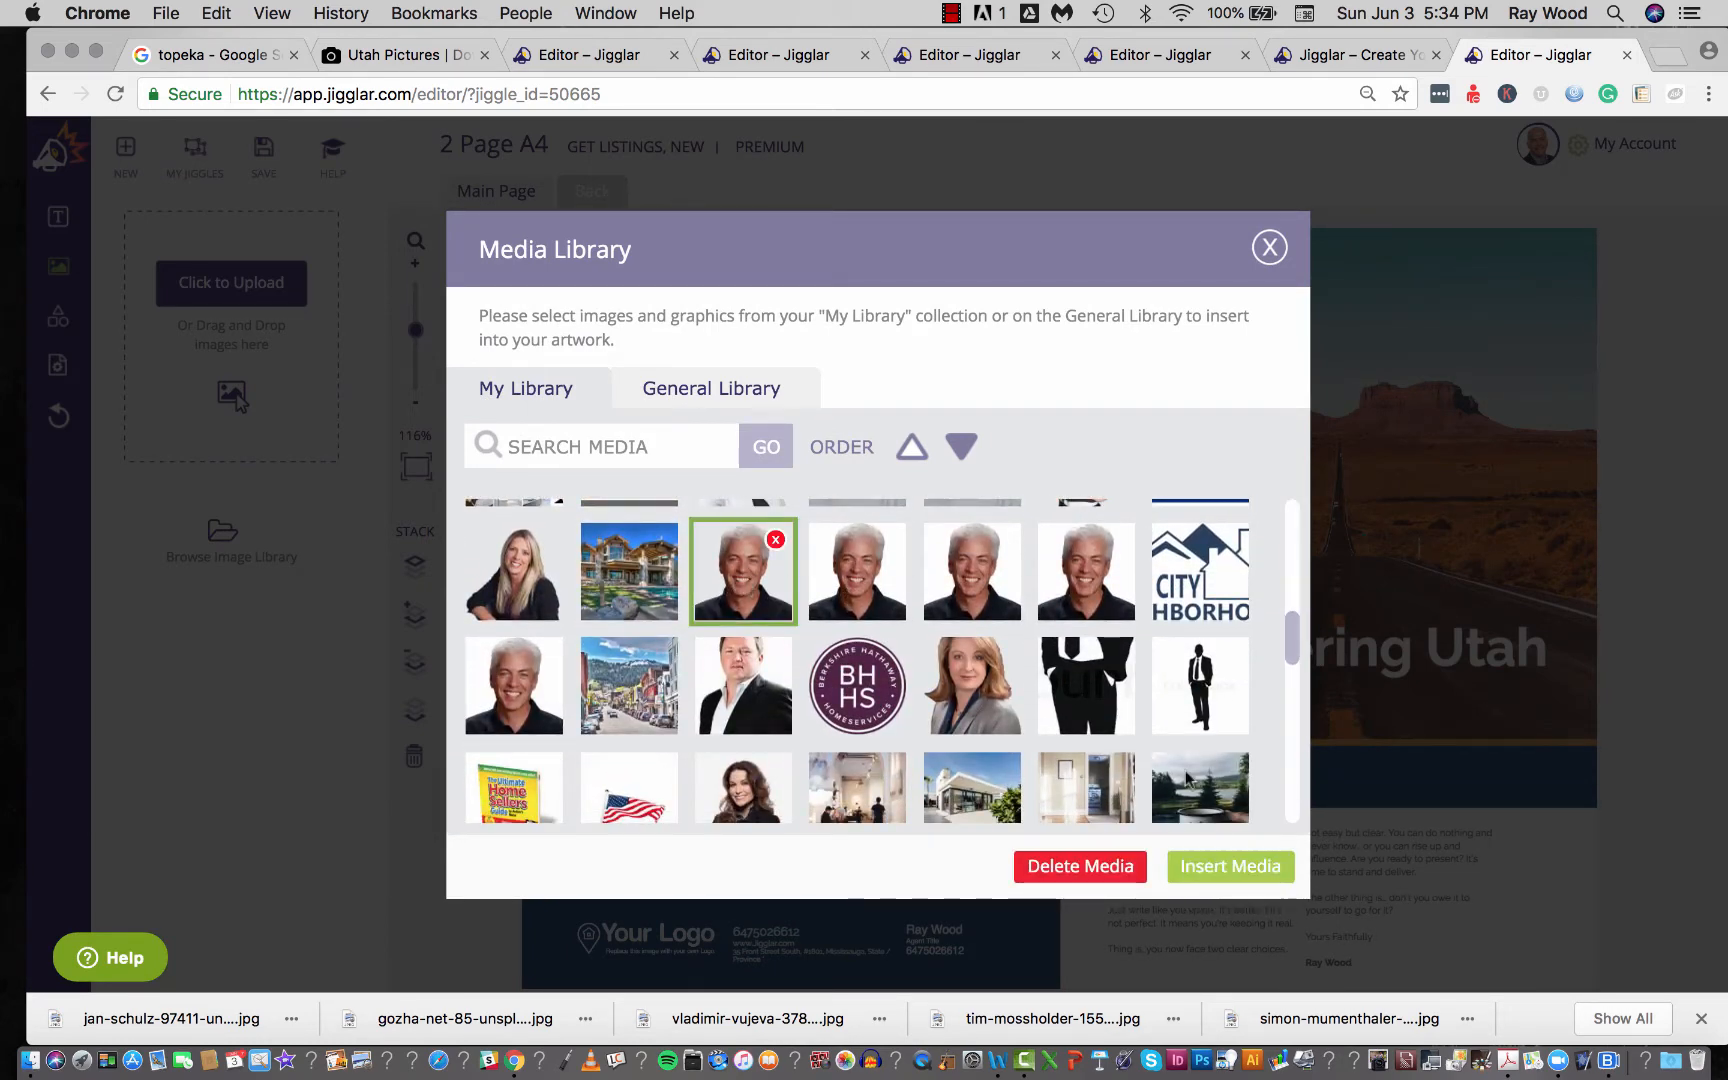
click(1224, 867)
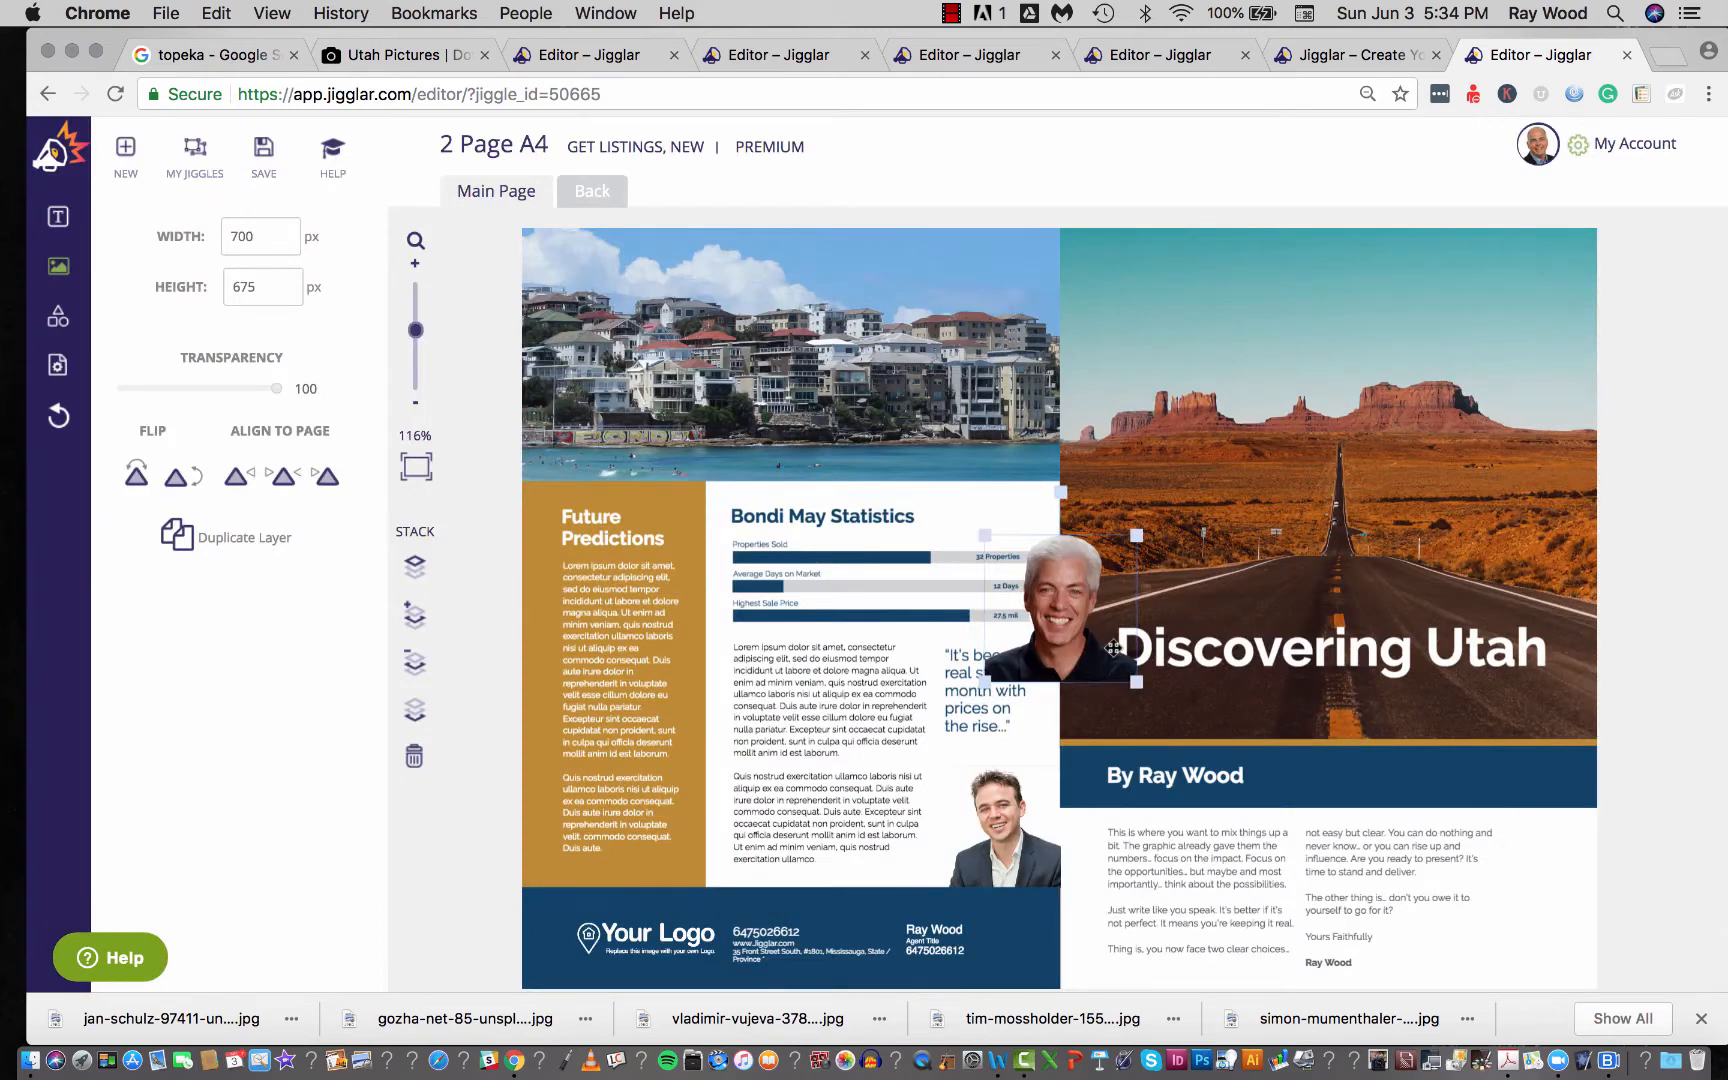
drag(1113, 648, 1506, 943)
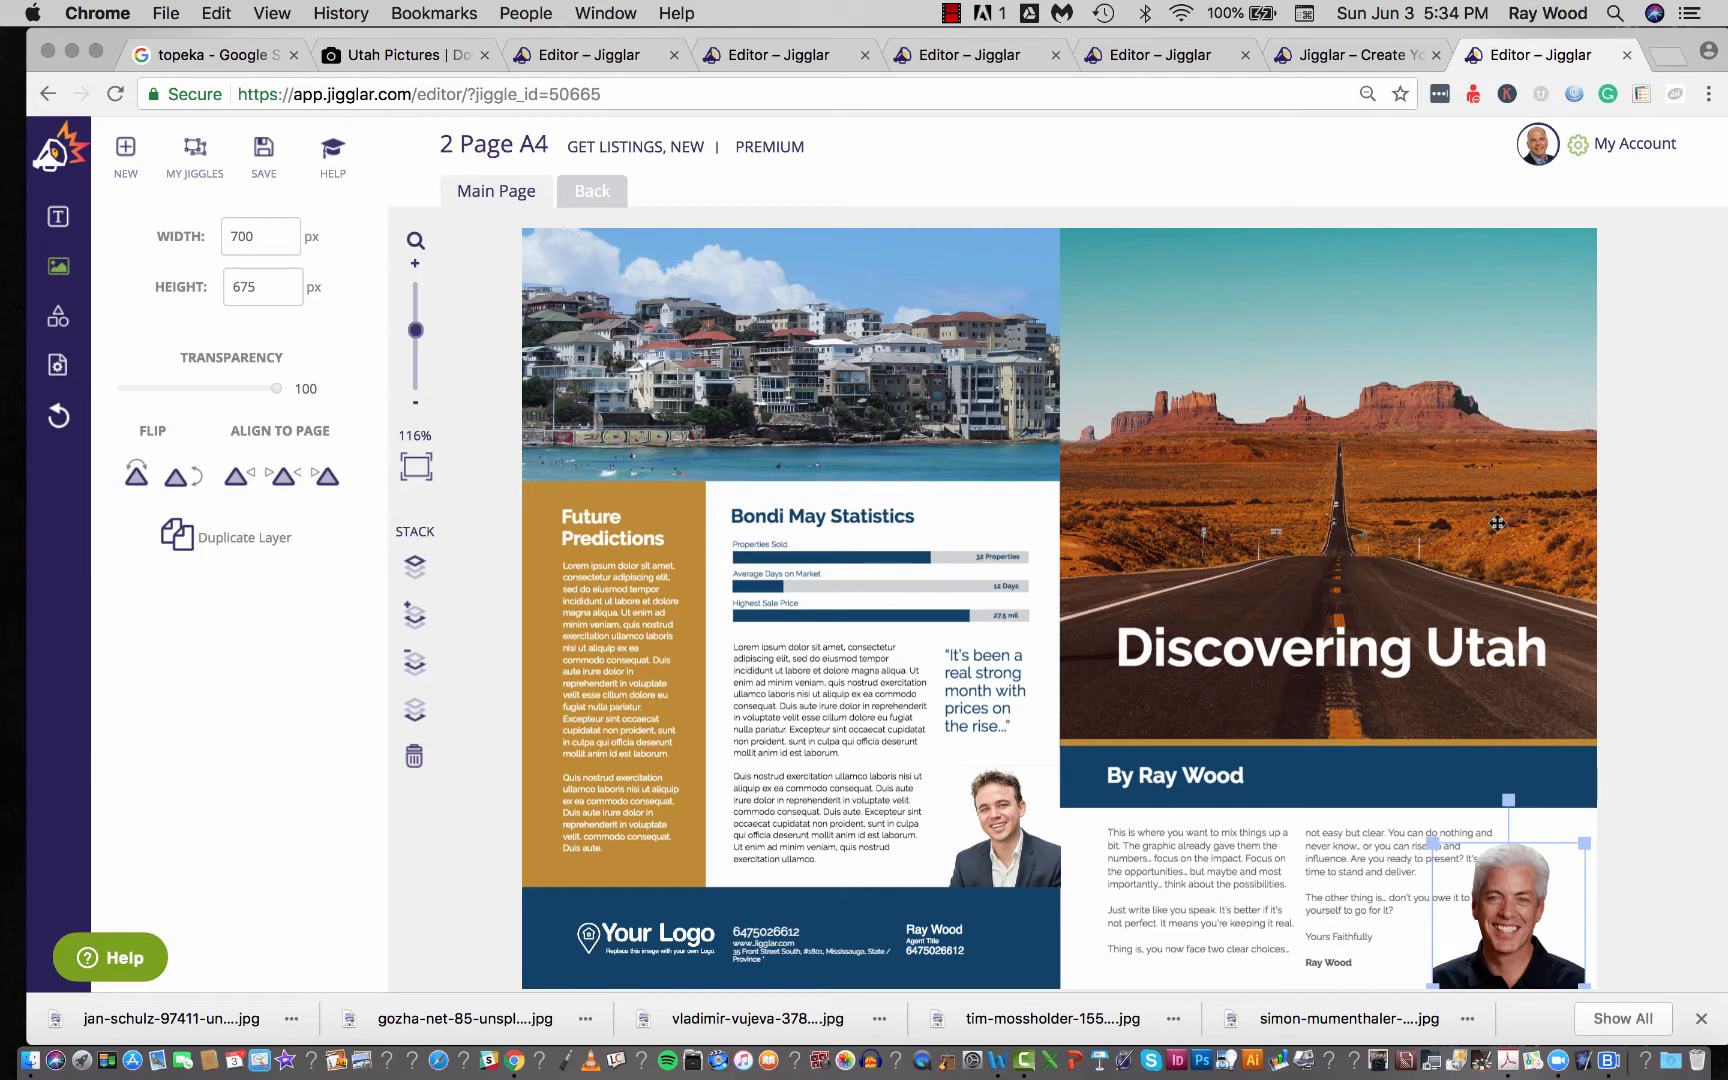
Shrink the cover portrait to about 623 by 600 px, keeping it in the page's lower corner
click(417, 406)
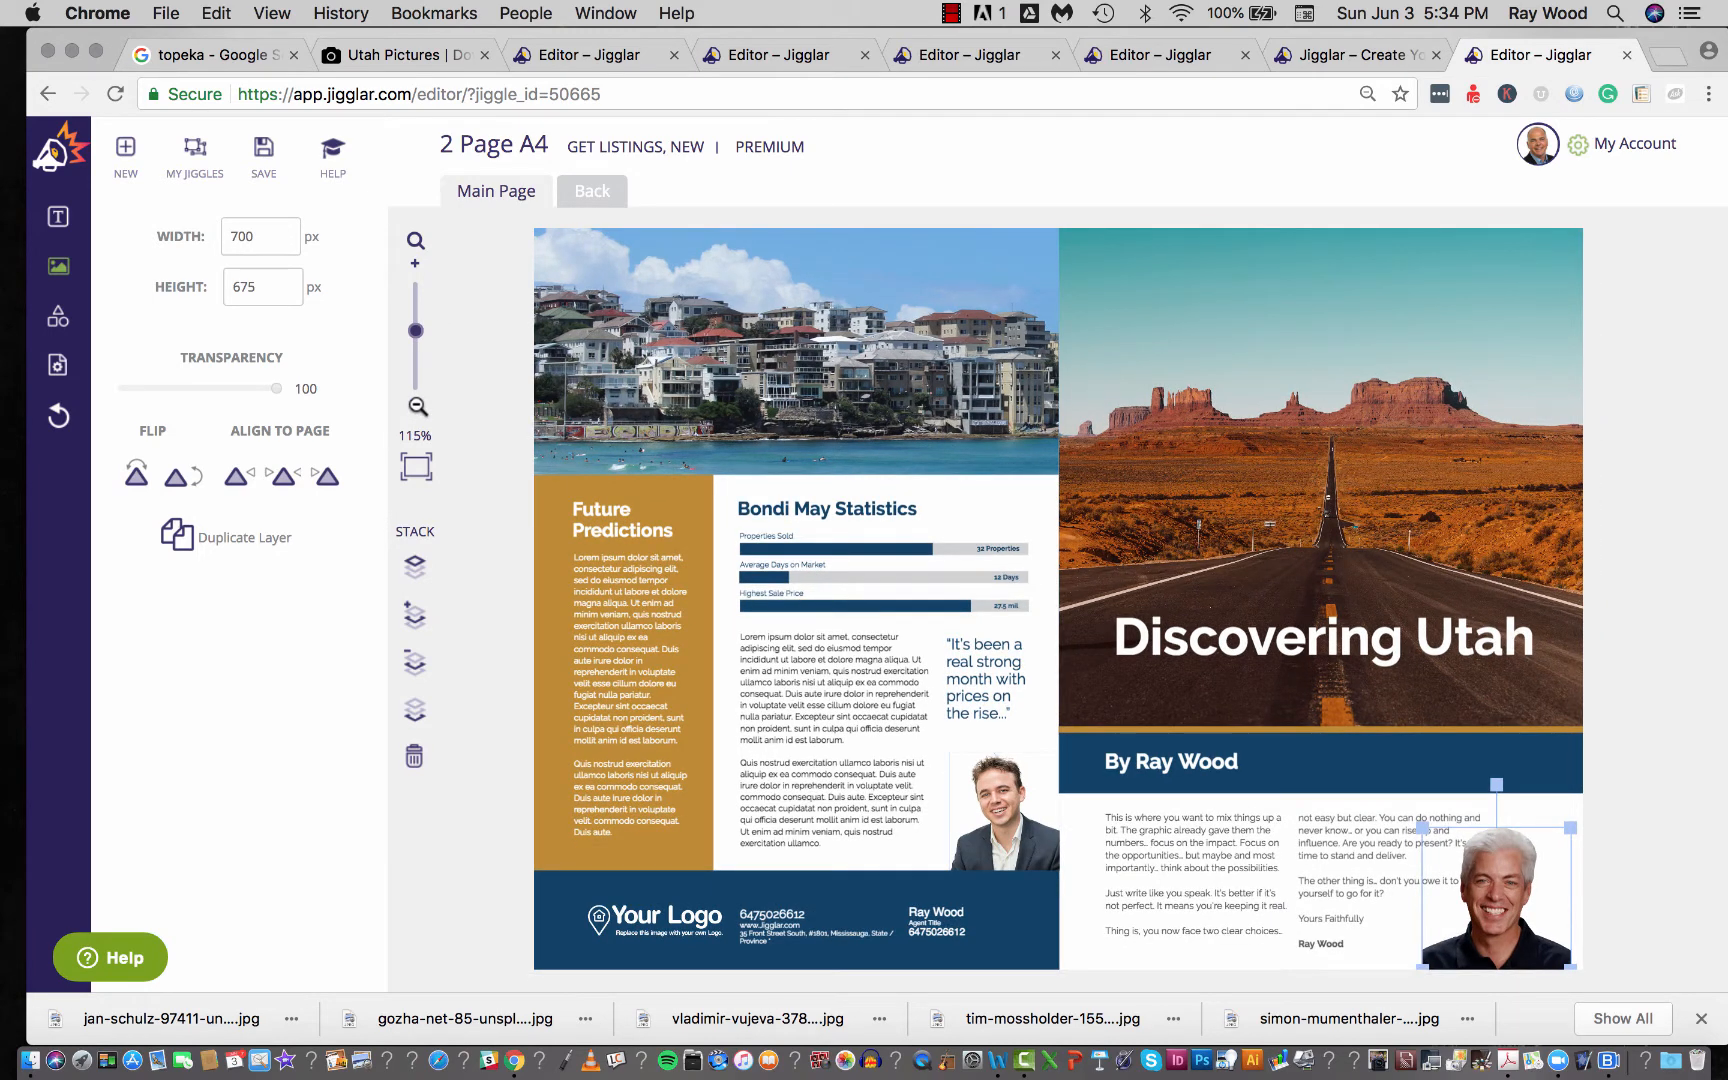
click(417, 406)
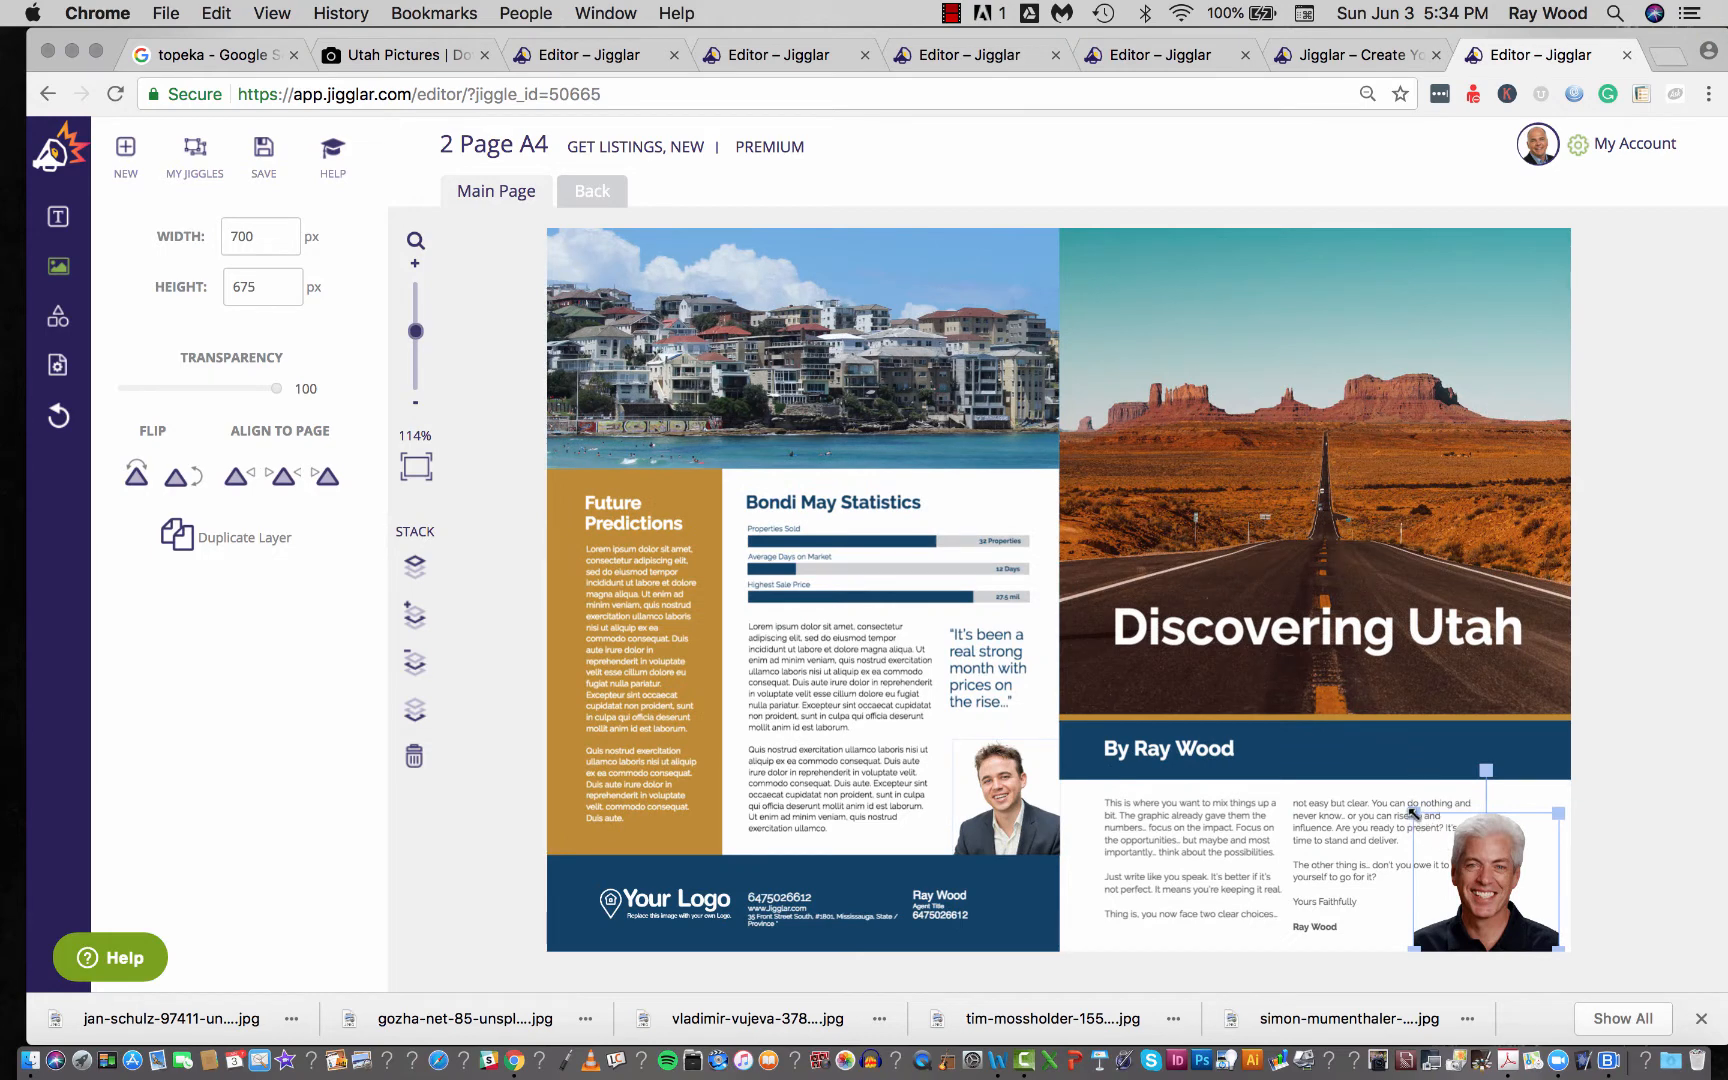
drag(1412, 808, 1429, 830)
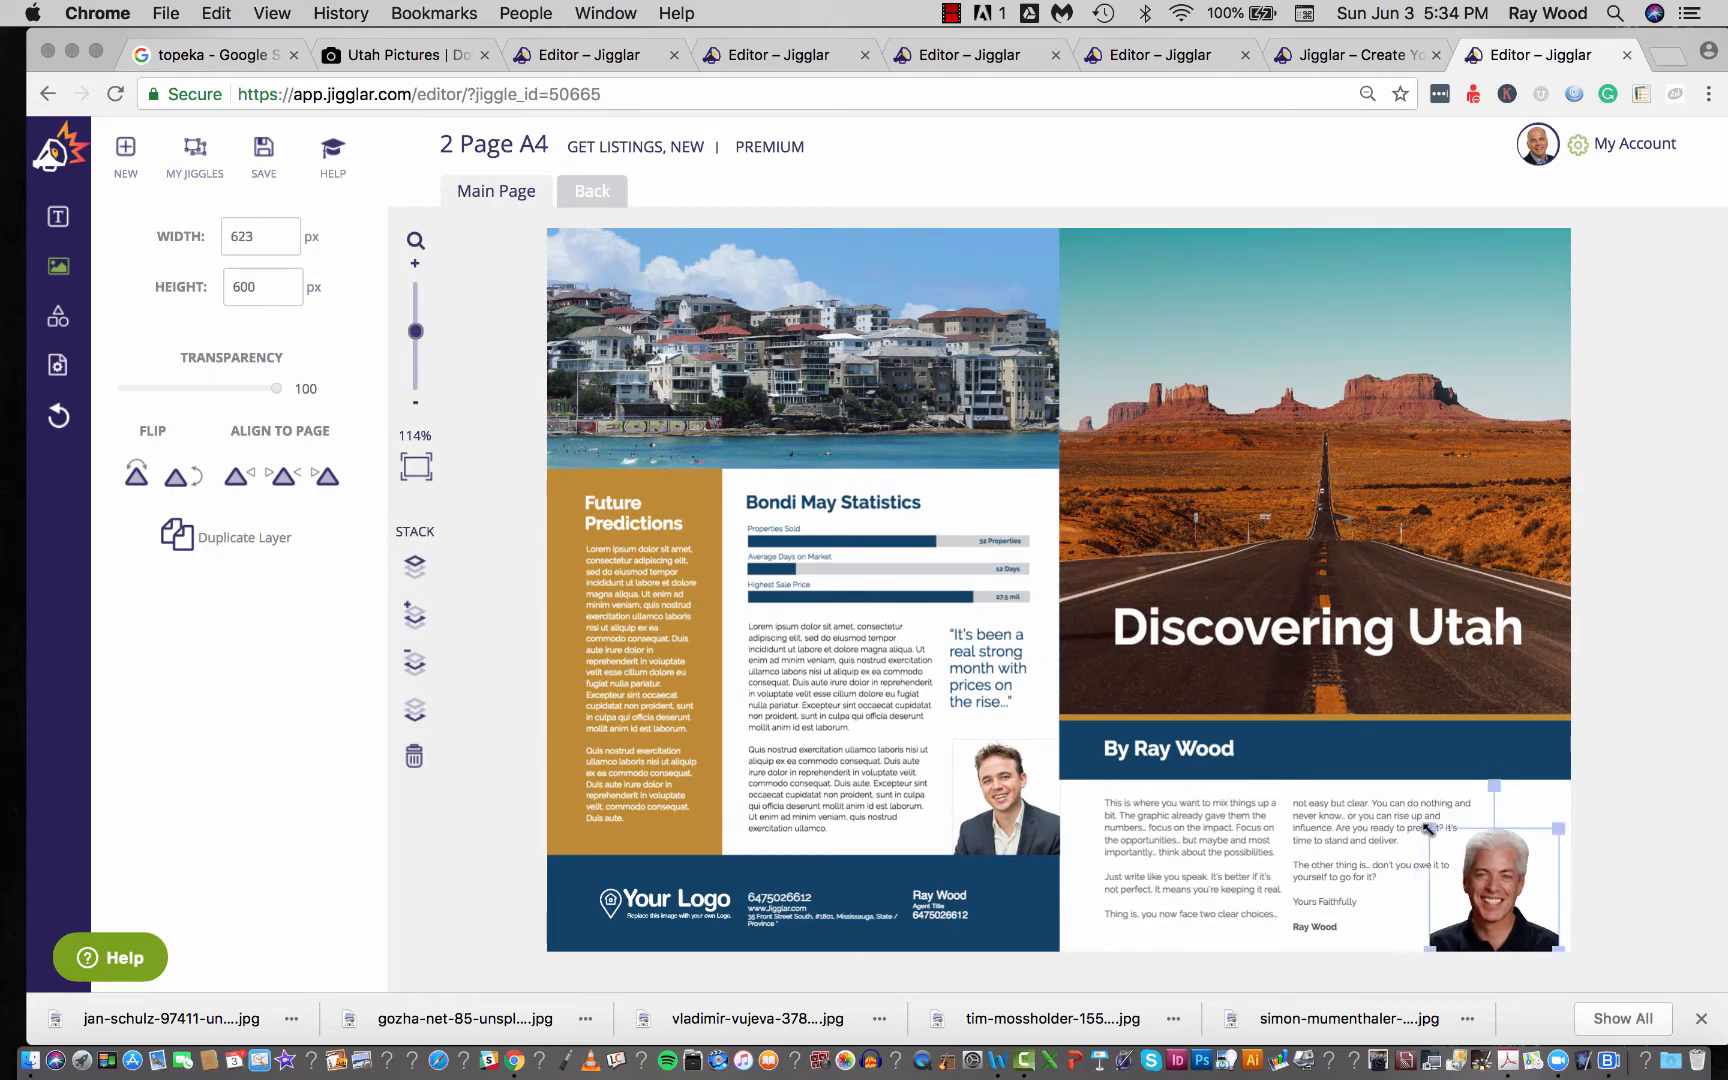
click(1636, 912)
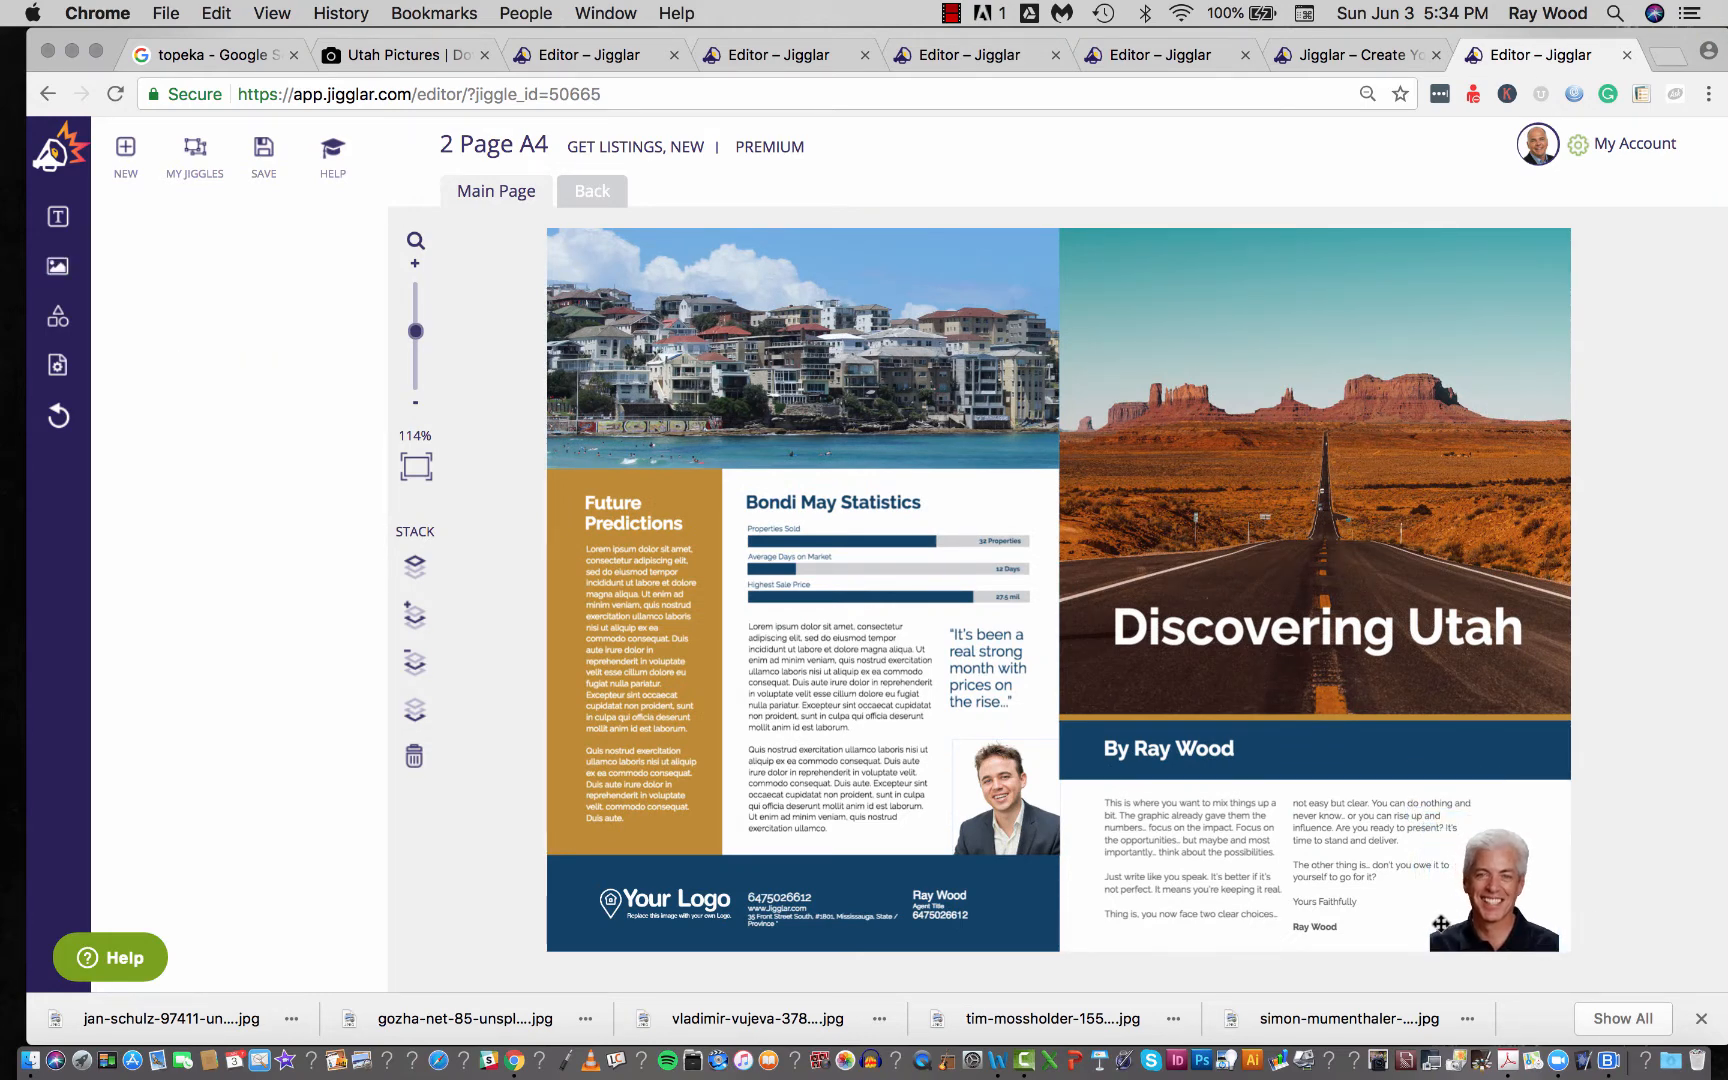
Duplicate the cover portrait and move the copy over the quote on the Bondi statistics page
click(1492, 898)
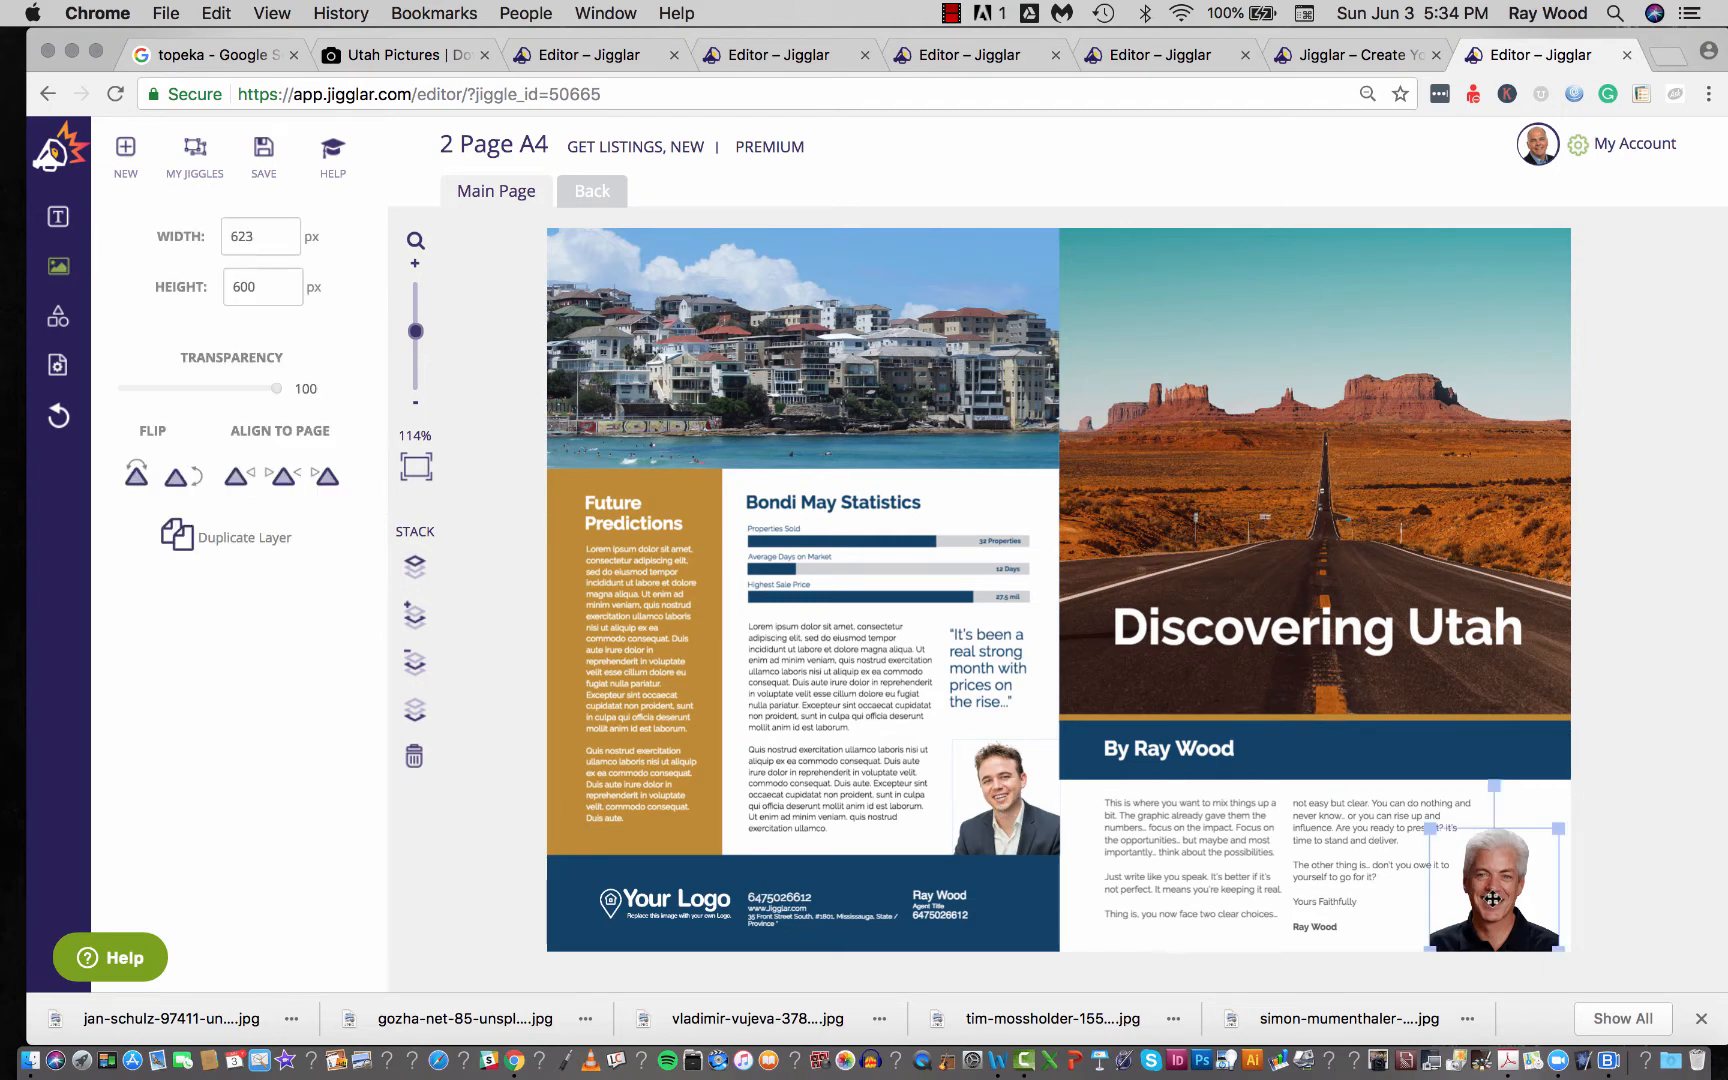
key(super+c)
key(super+v)
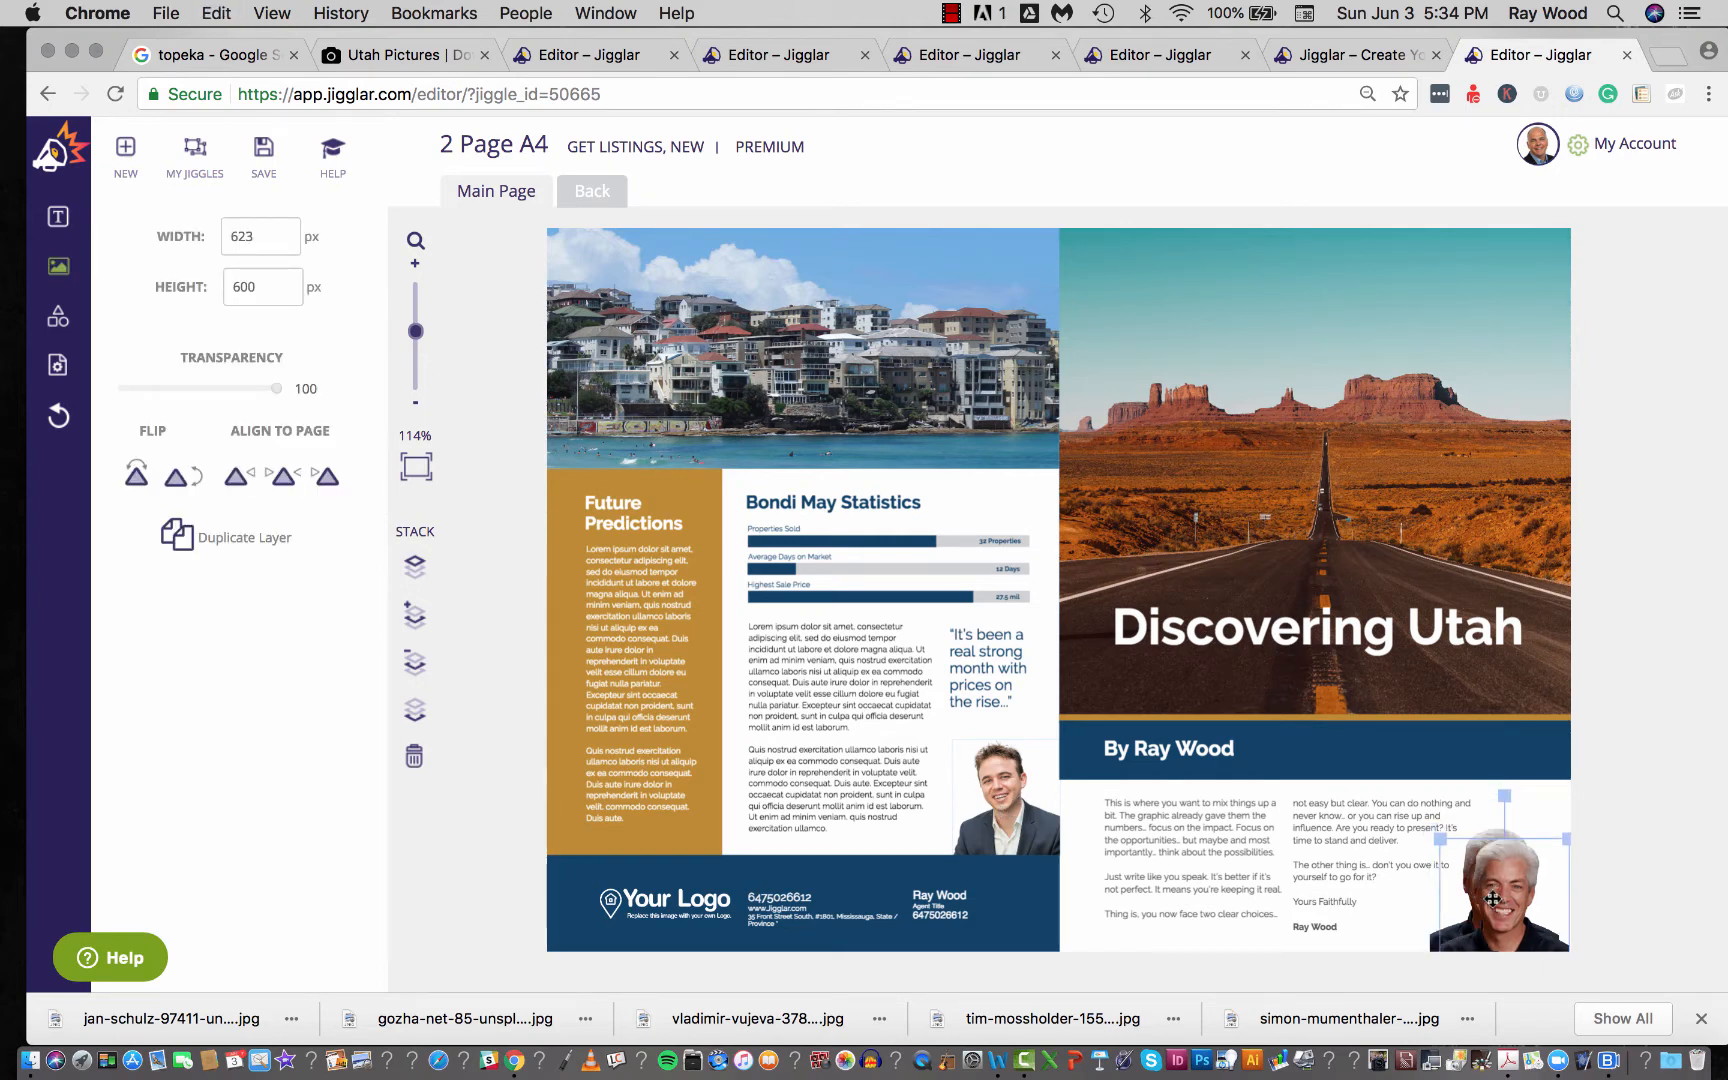
drag(1492, 900, 1030, 622)
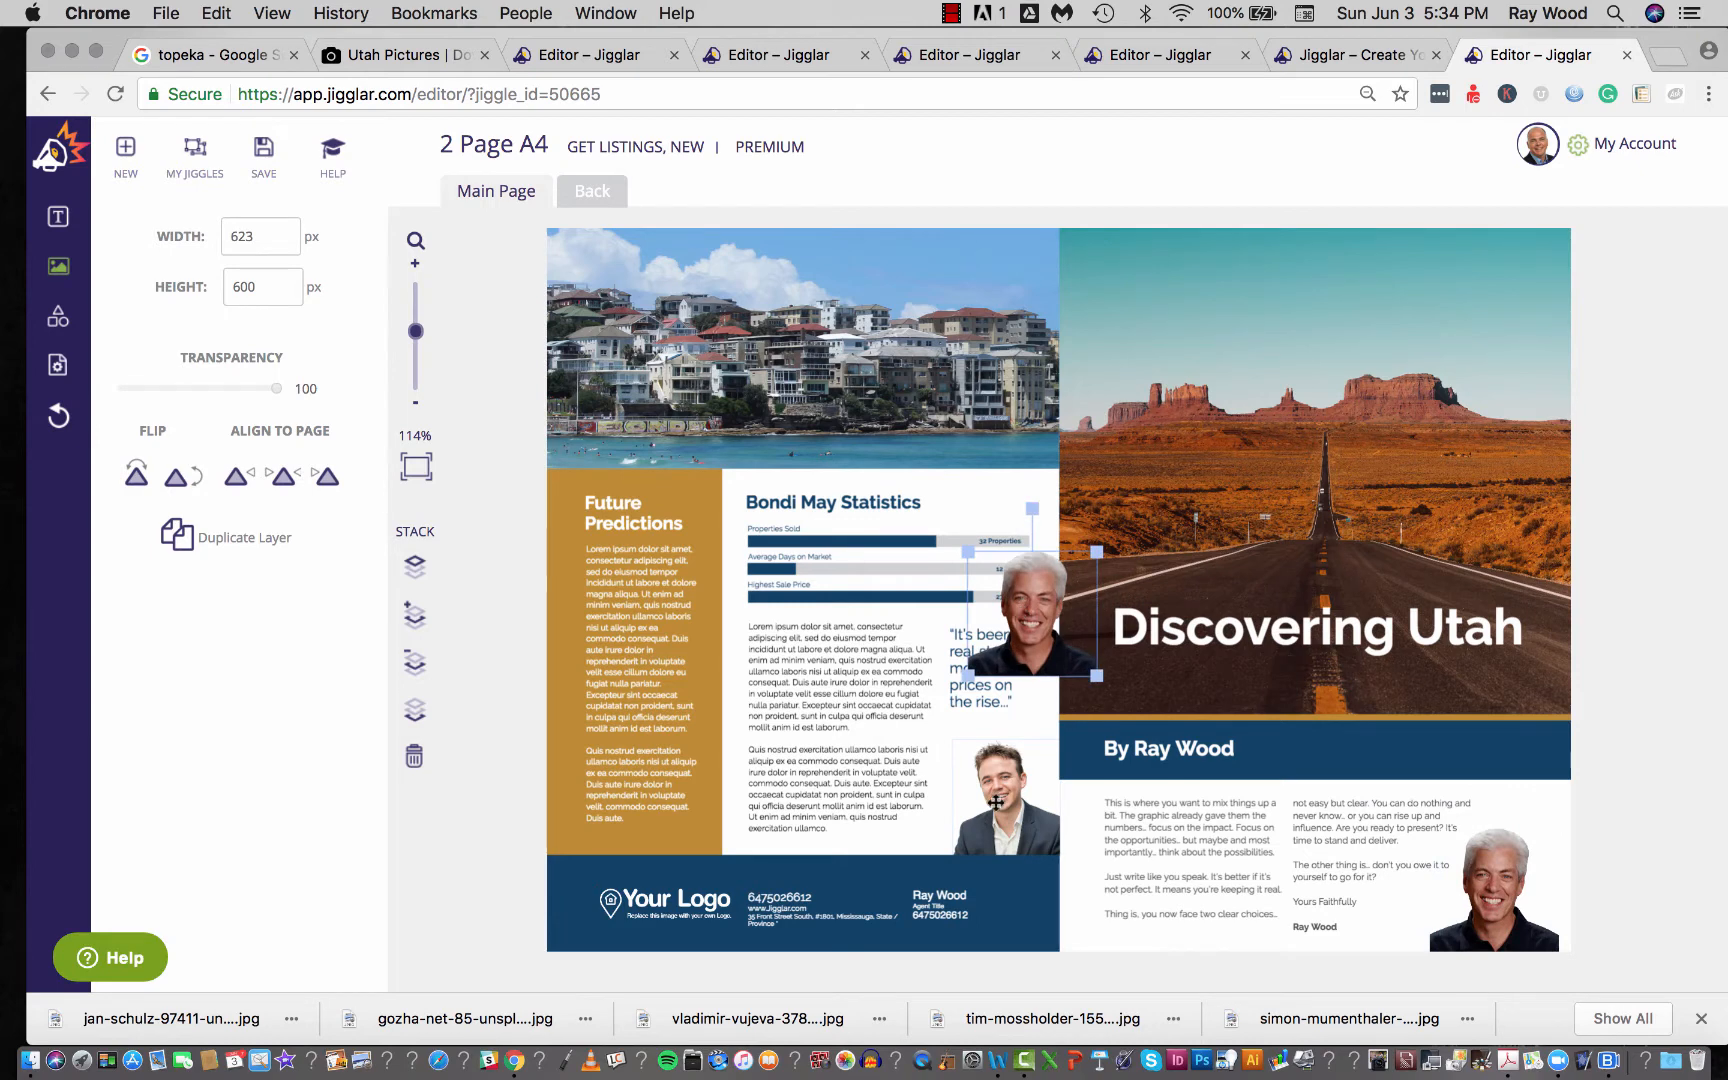
Delete the old agent portrait and its container below the quote, and place the copied portrait there at about 492 by 475 px
click(996, 803)
key(BackSpace)
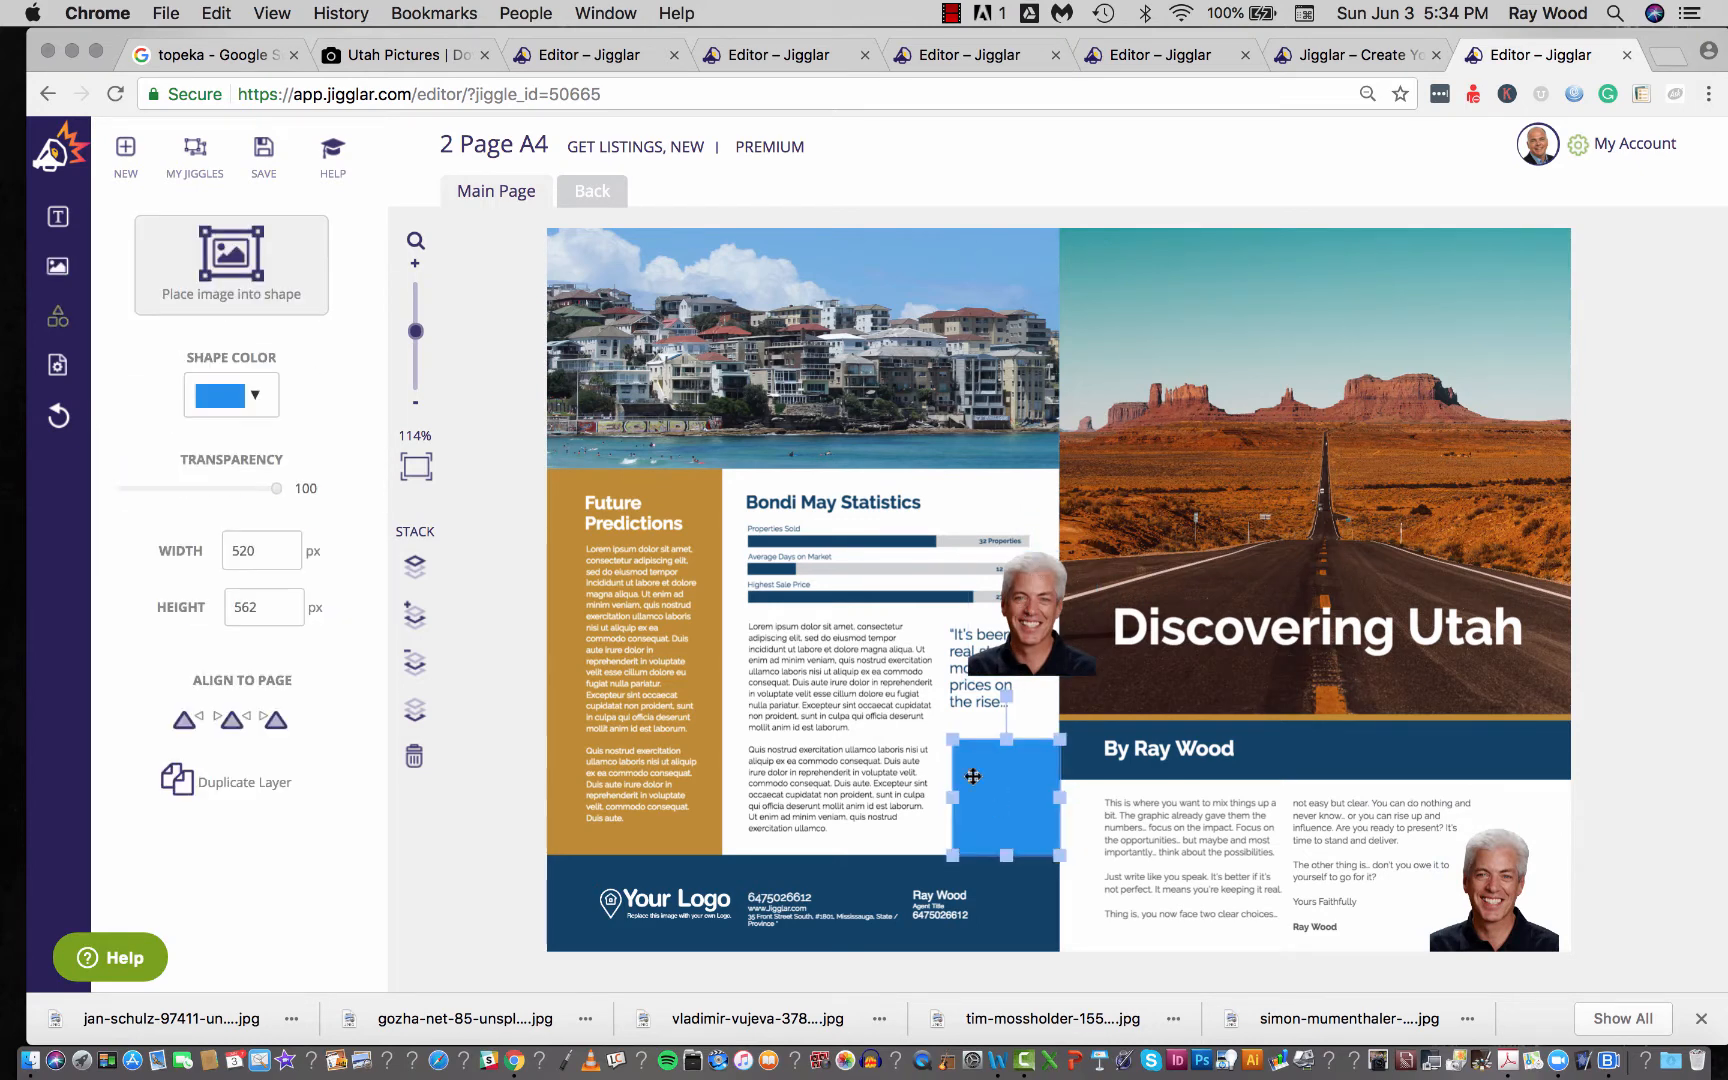
key(BackSpace)
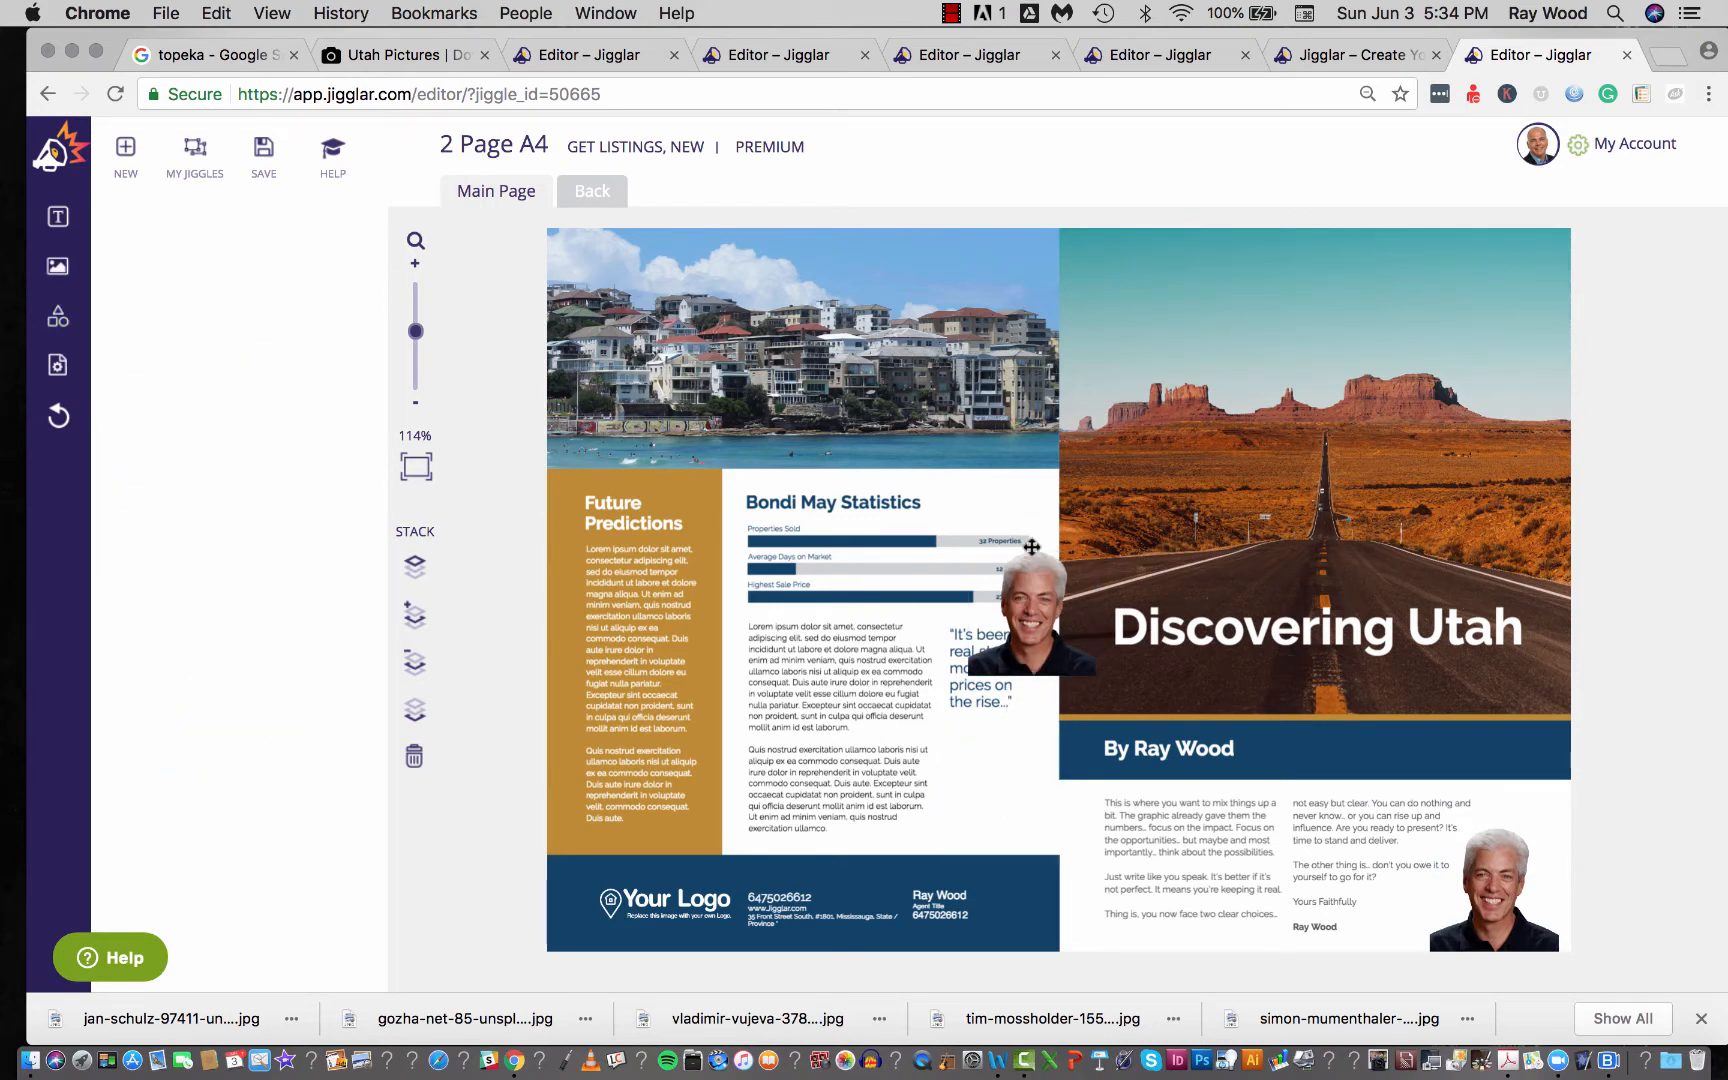
drag(1016, 650, 1003, 812)
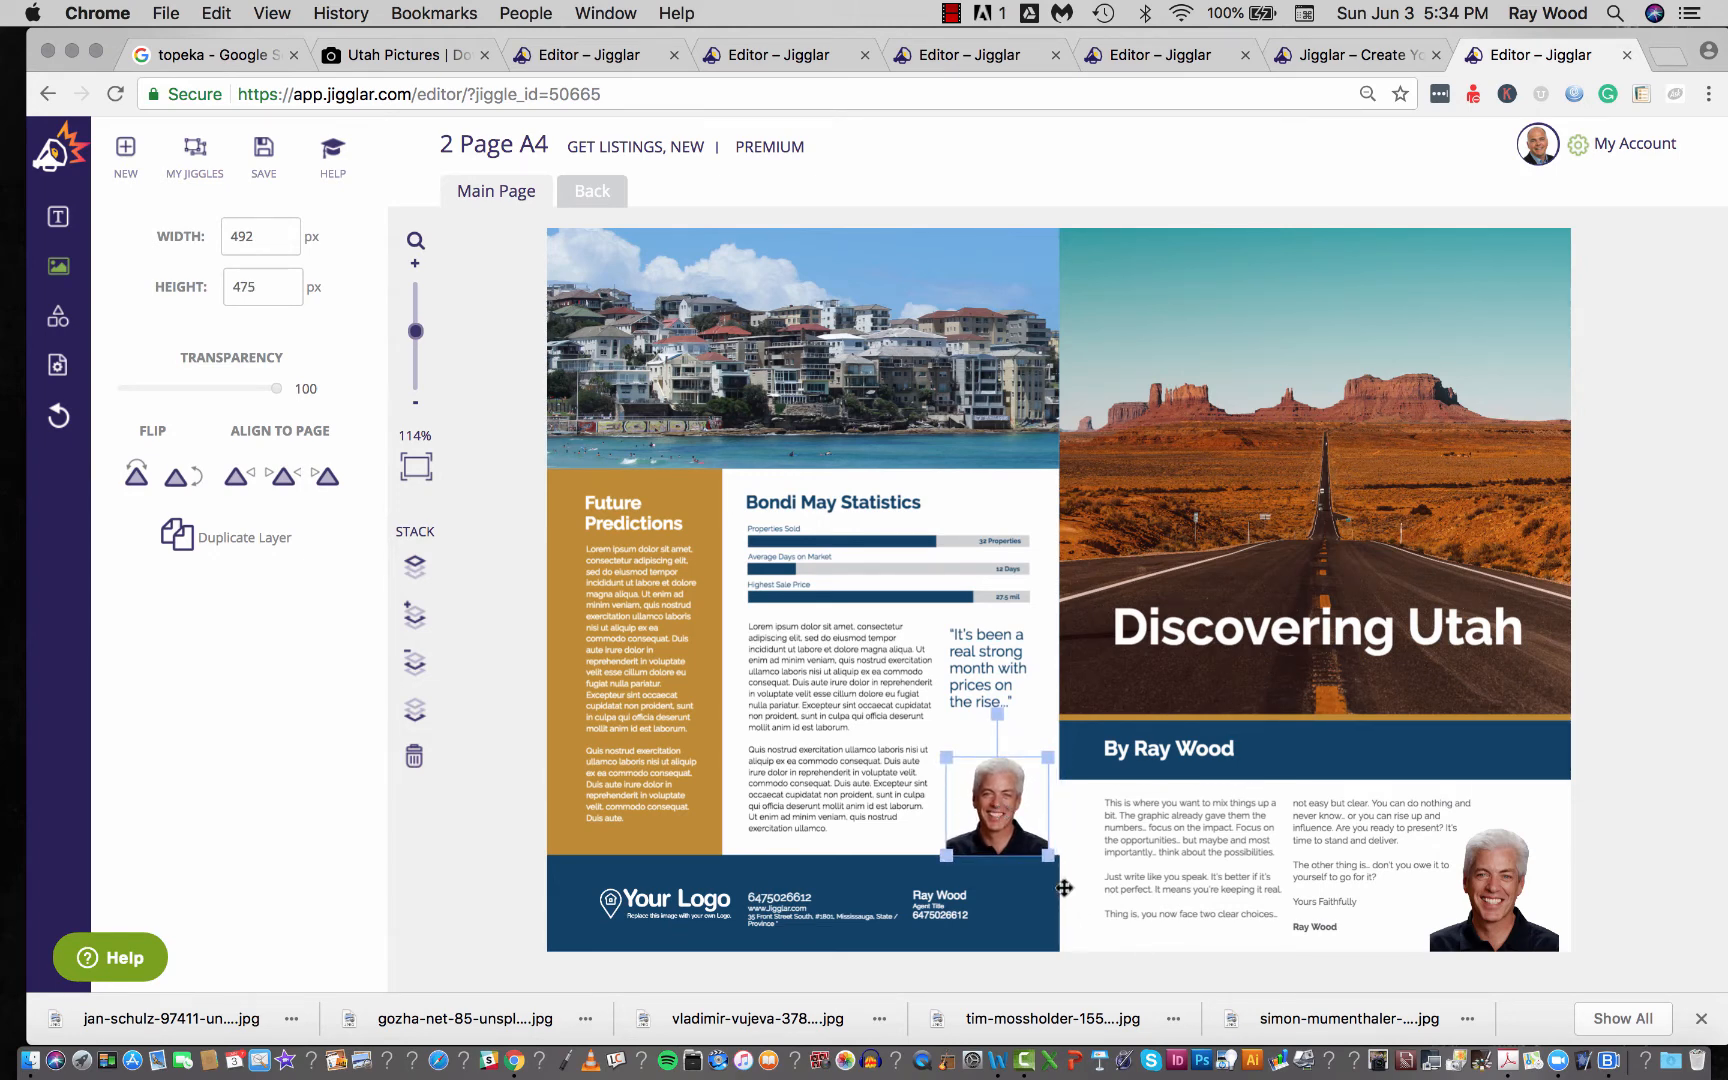
click(1080, 846)
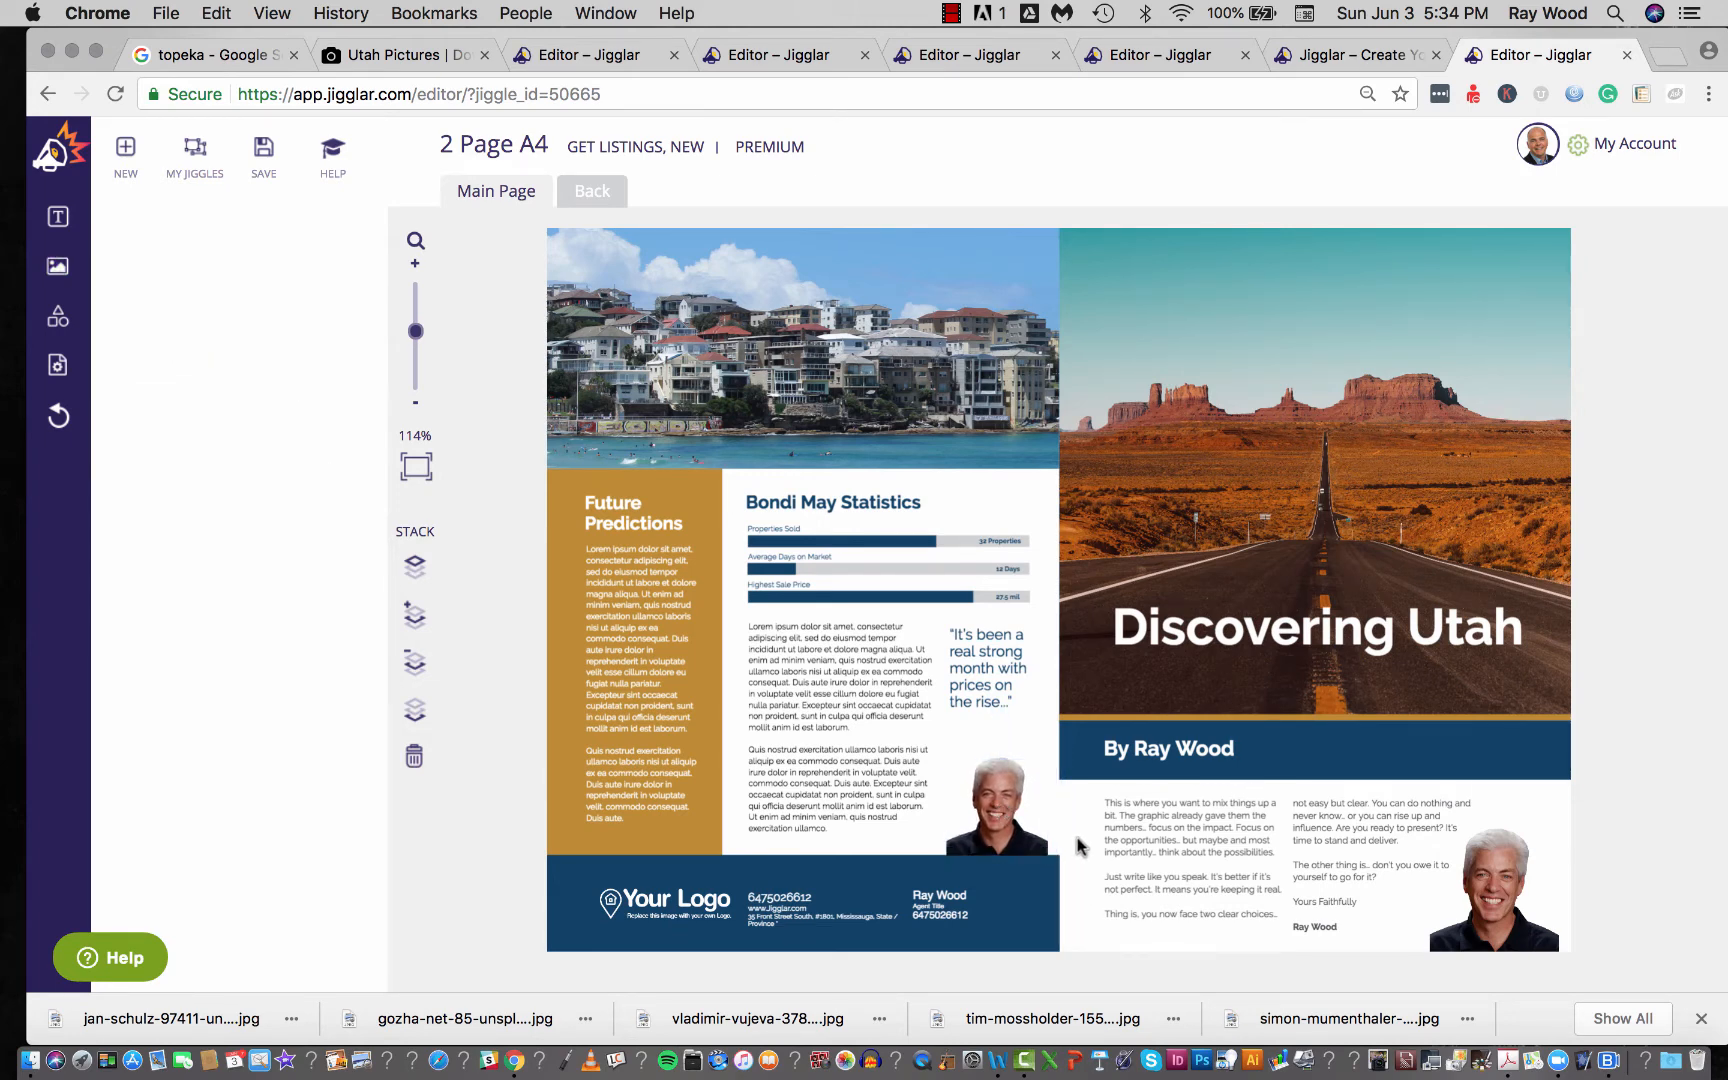
Remove the Bondi waterfront photo from its container above the statistics, leaving the empty shape in place
click(808, 350)
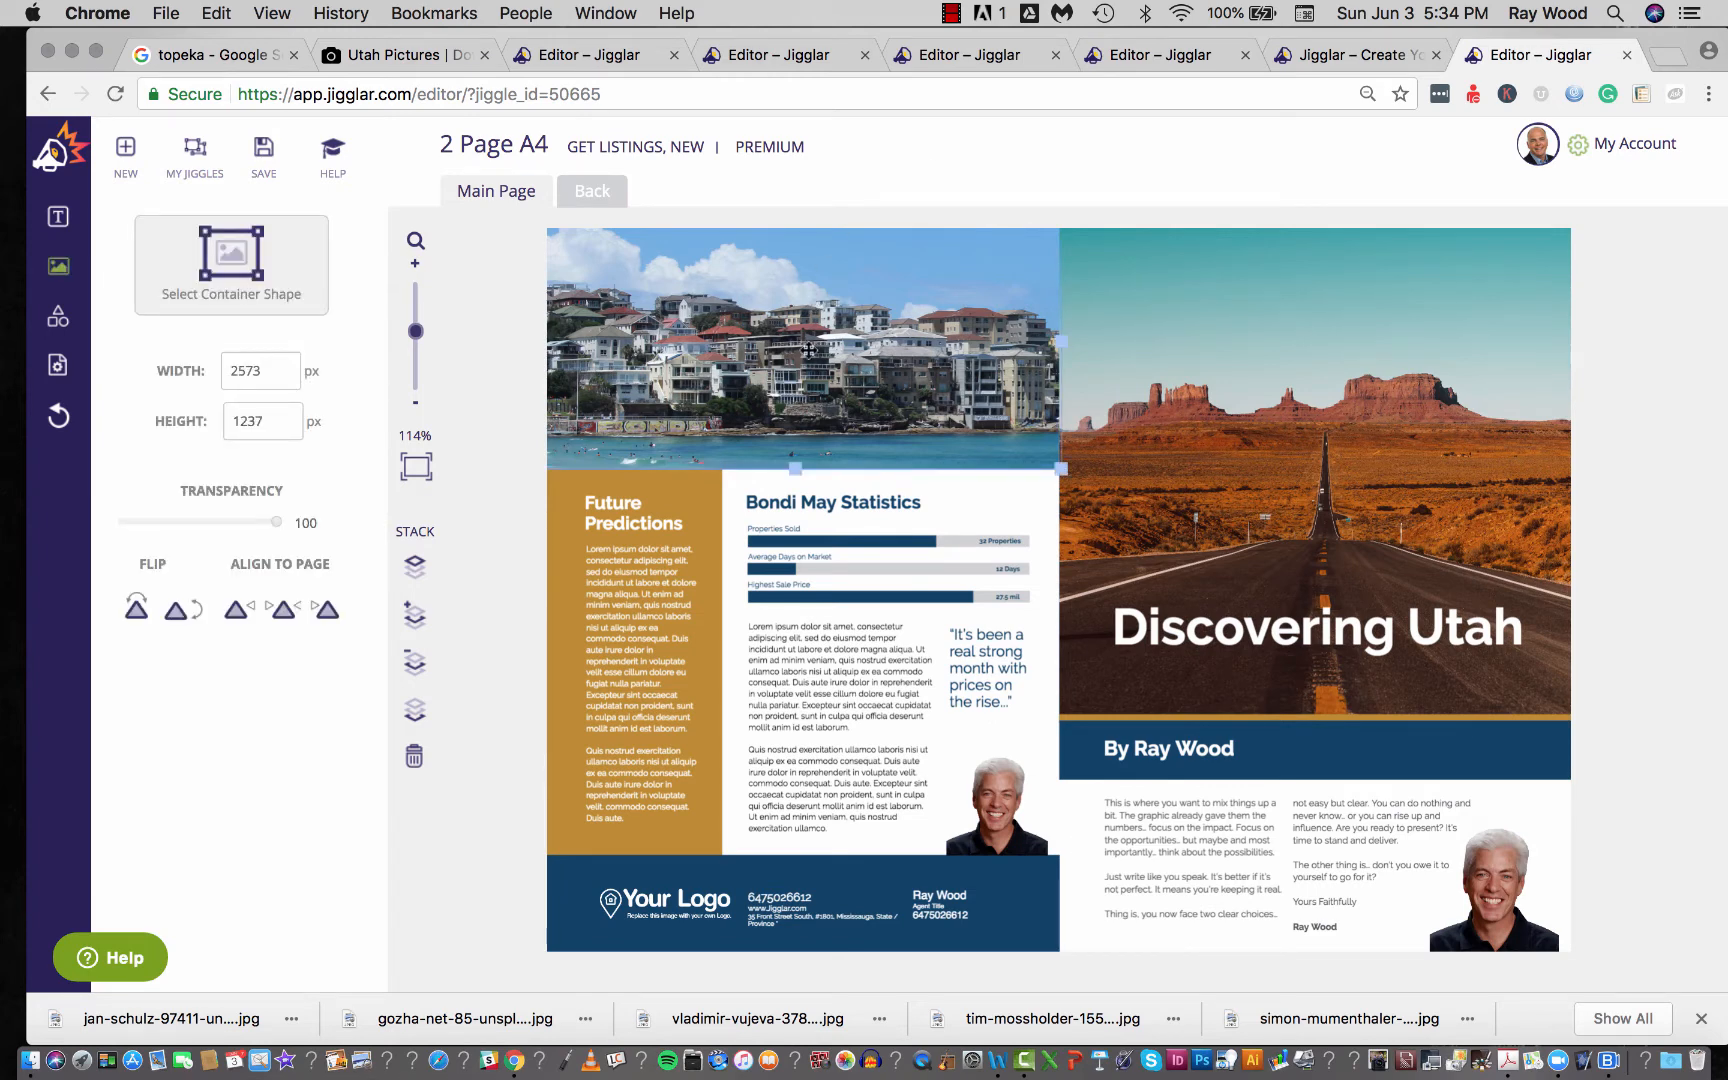
key(Delete)
click(240, 279)
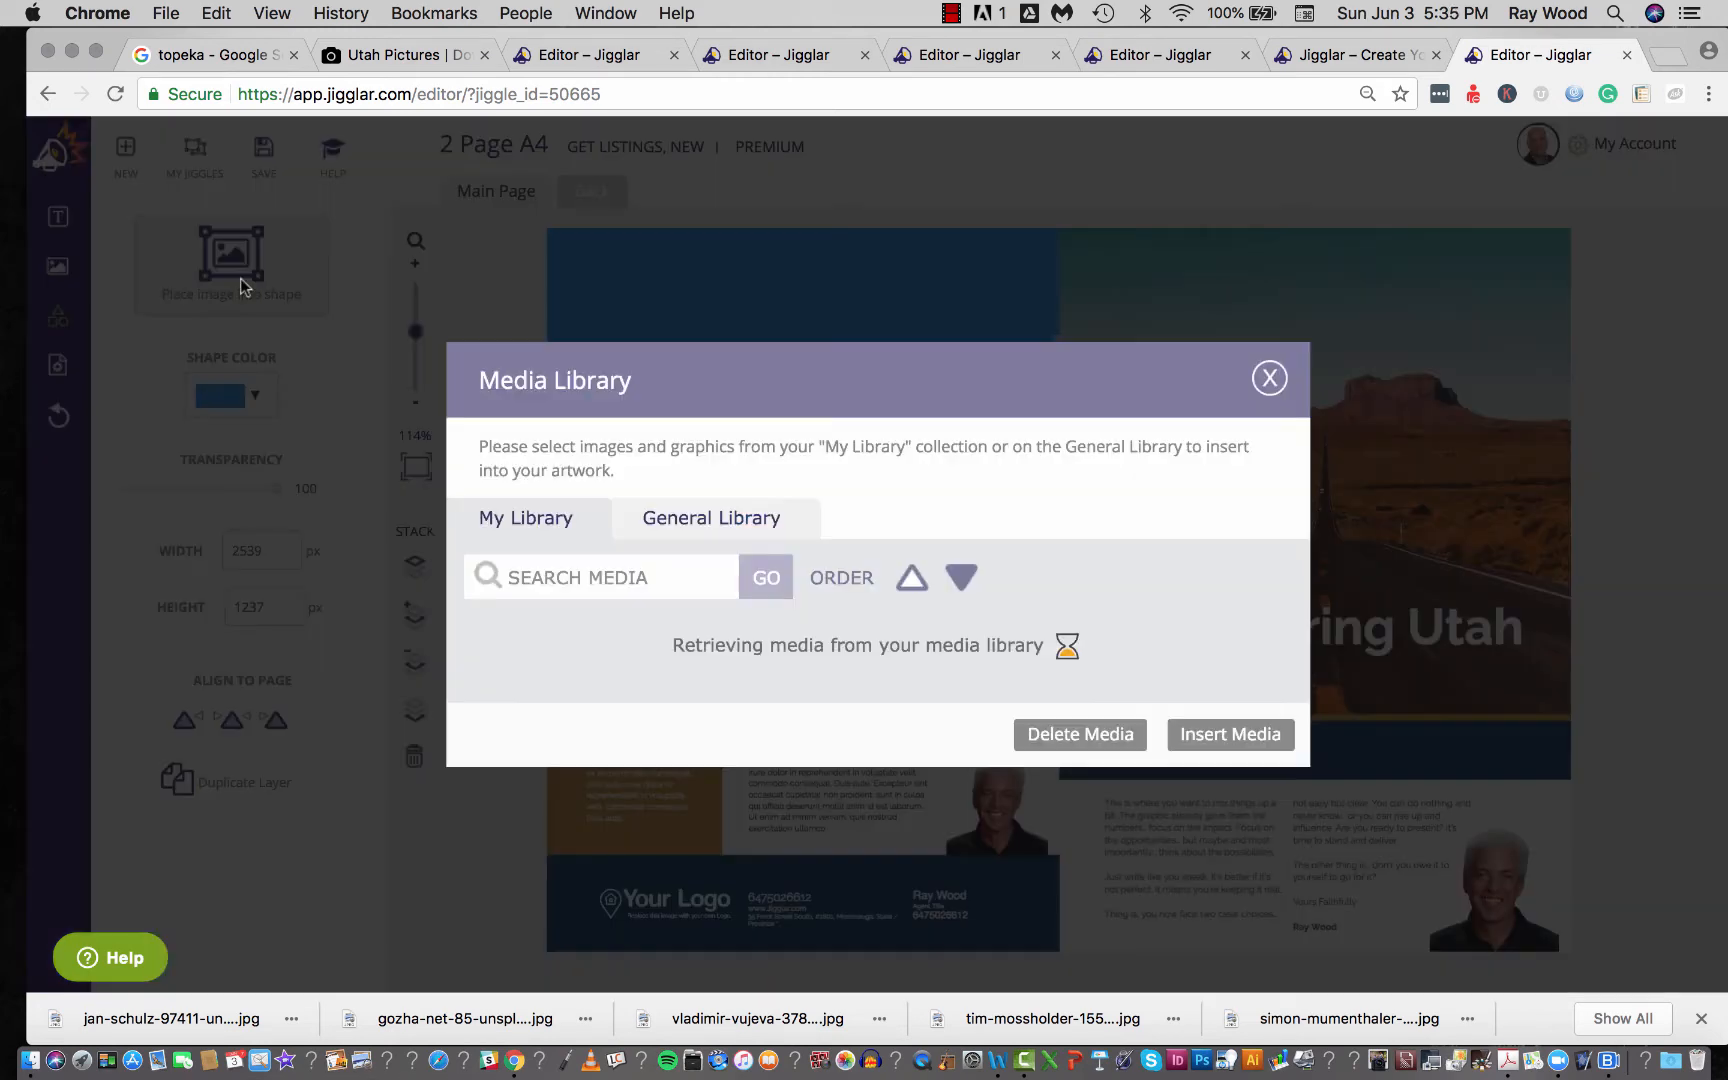
click(1269, 243)
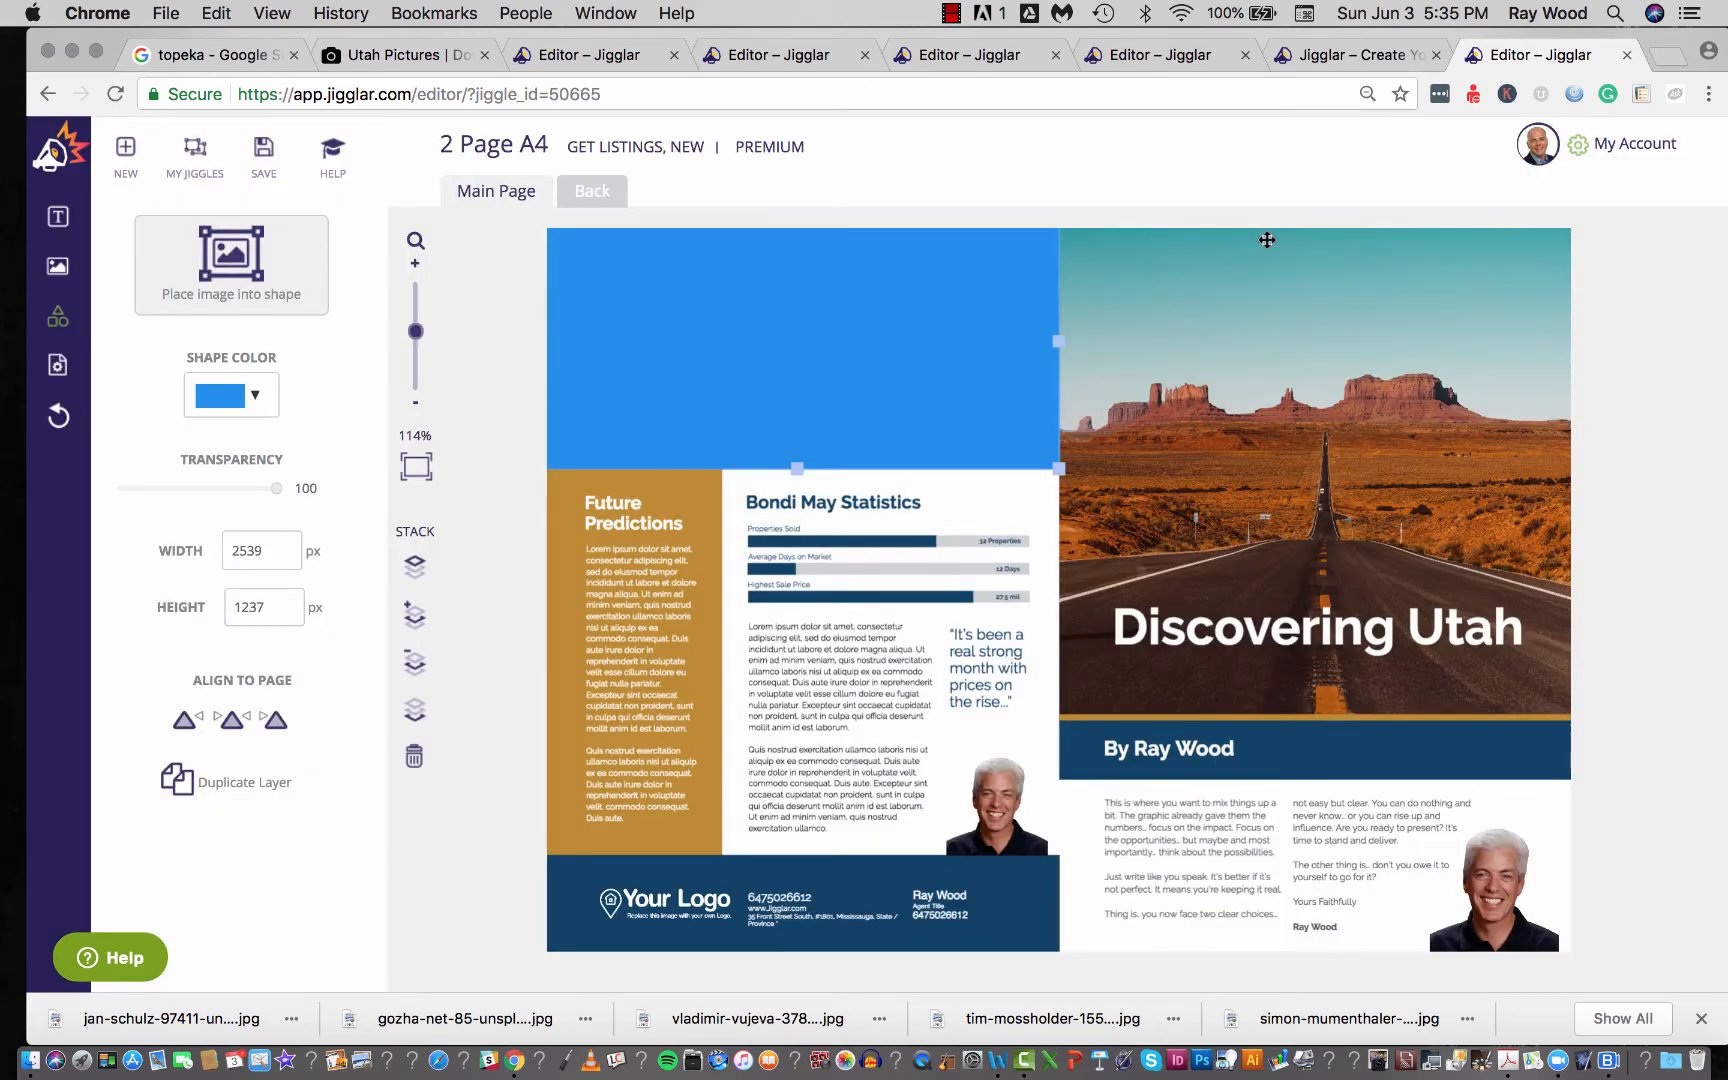
drag(857, 380, 1175, 643)
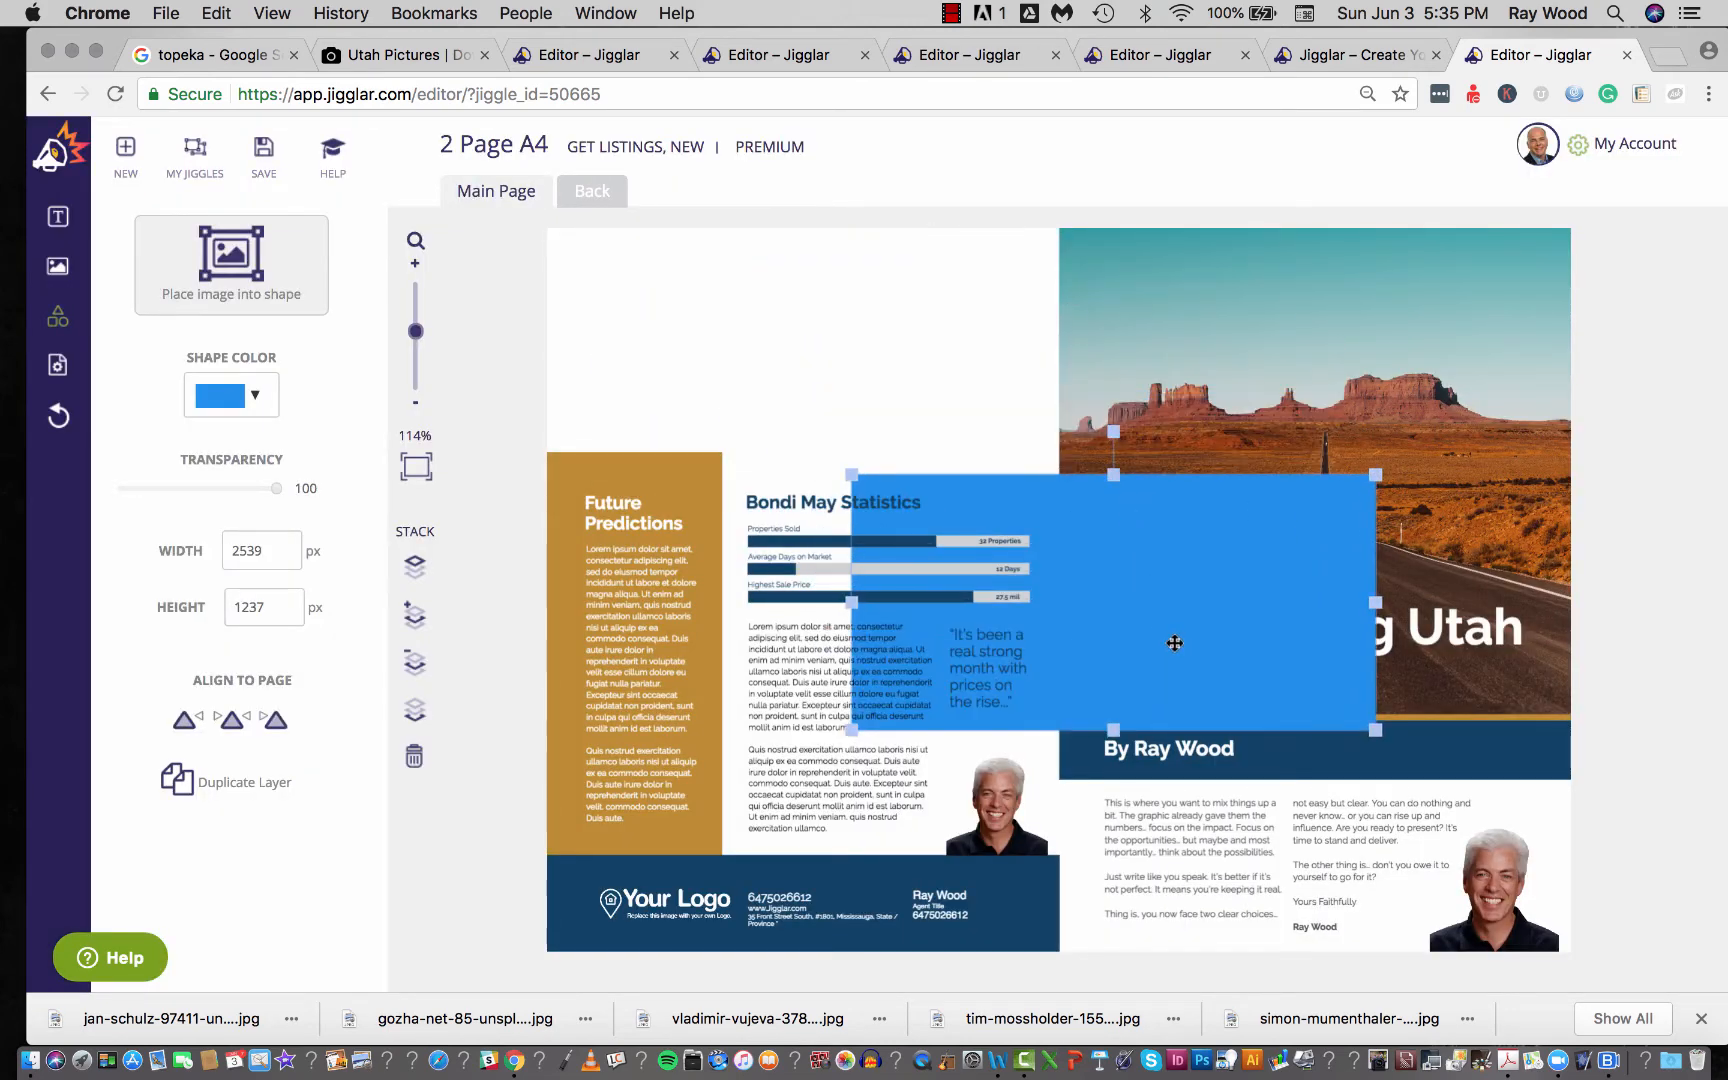
click(238, 258)
click(1268, 248)
key(super+z)
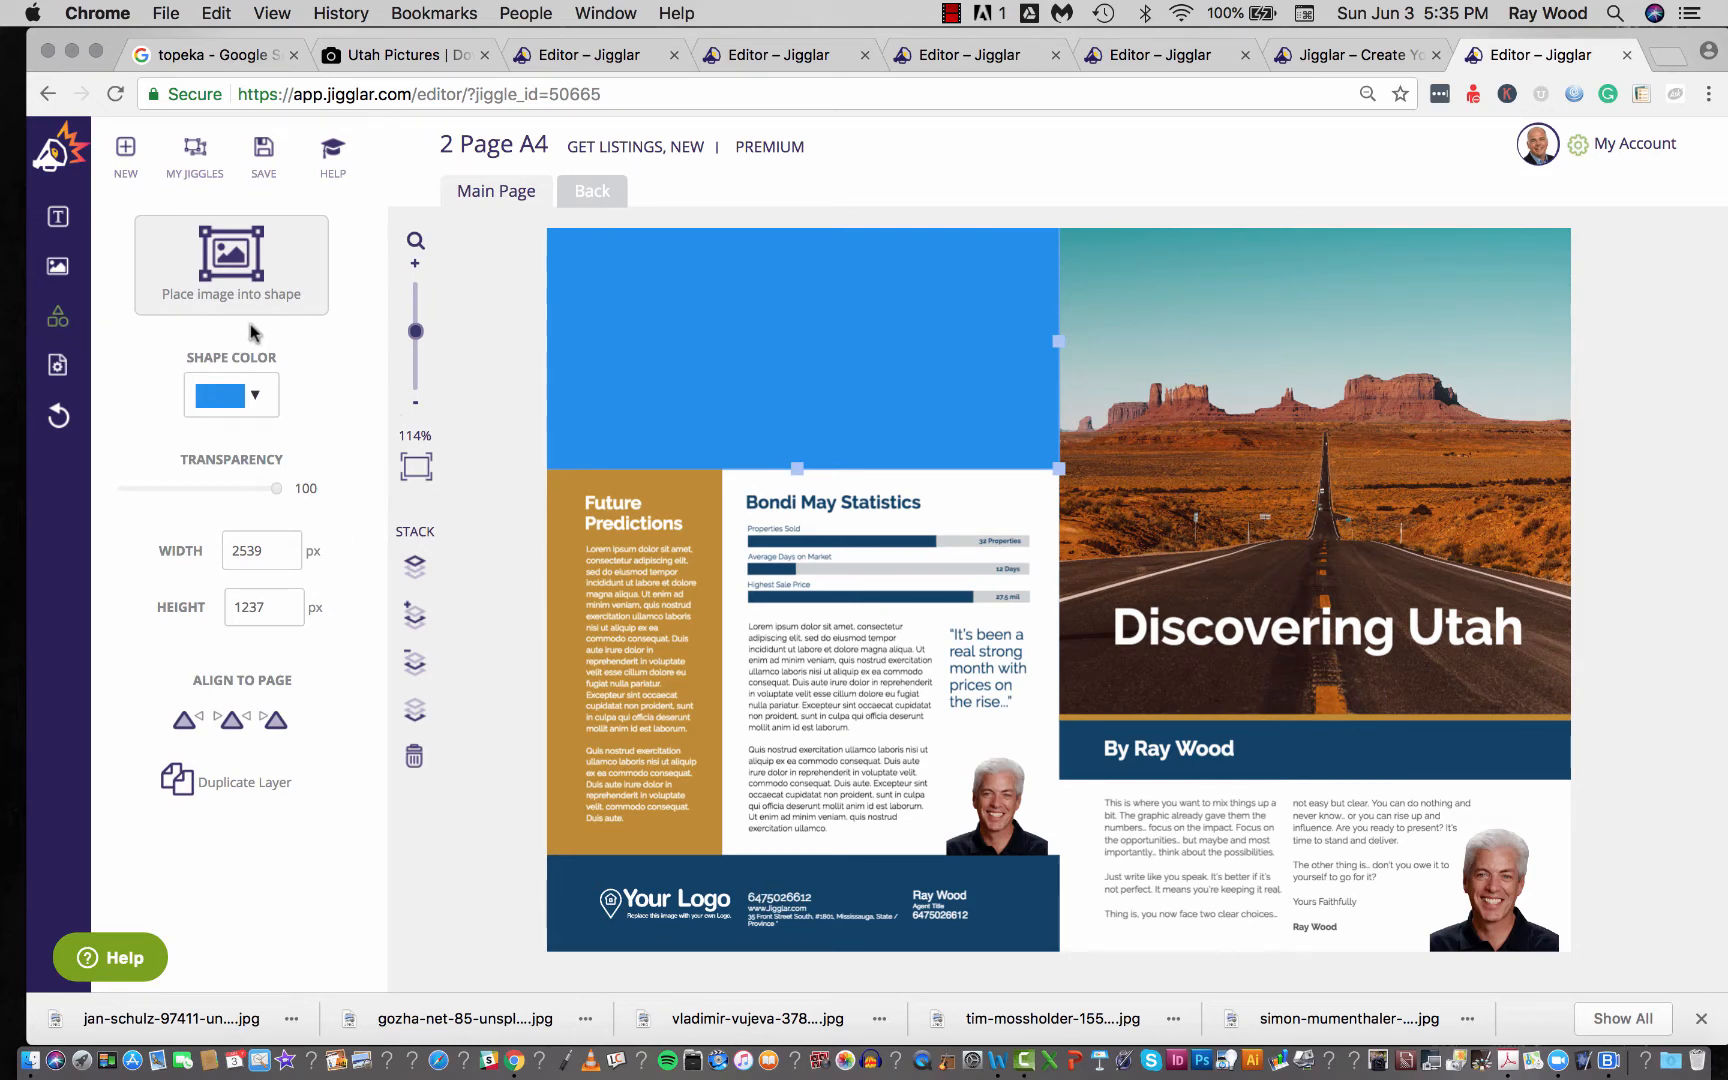
Try a new rectangle filled with the hay-field photo over the cover image, and delete both photo and shape
click(58, 316)
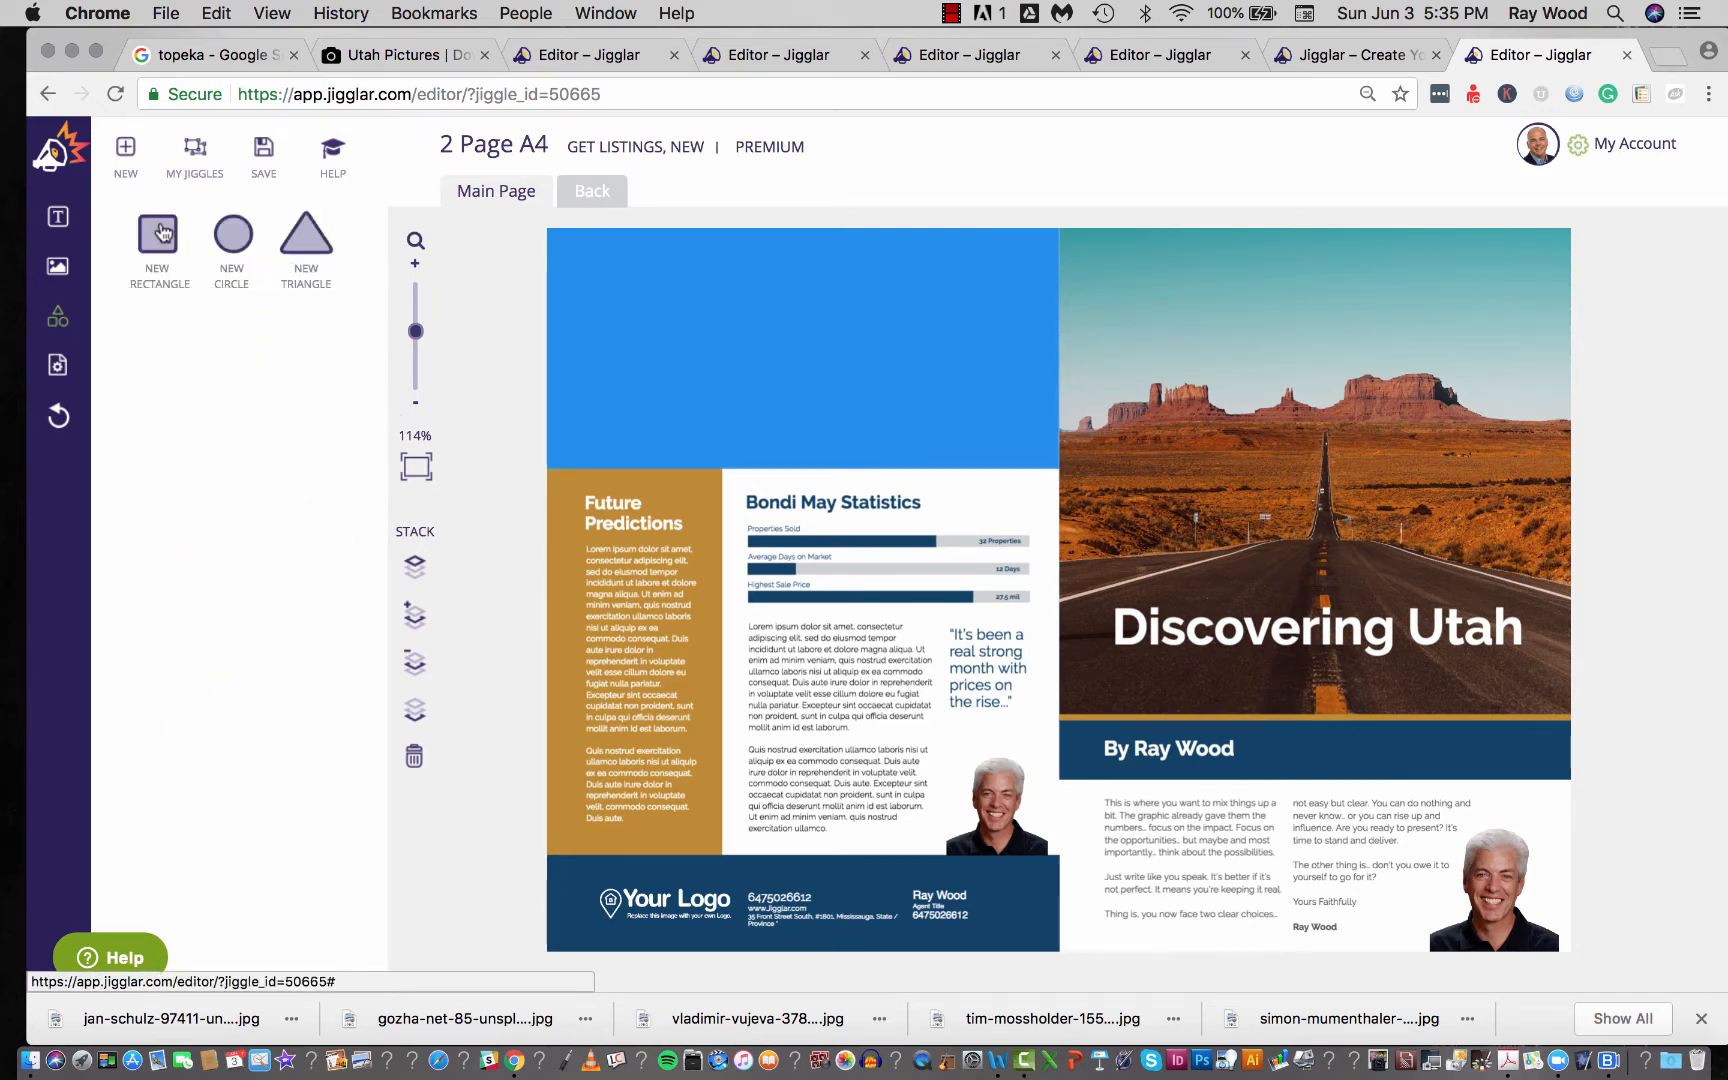
drag(158, 240, 1263, 605)
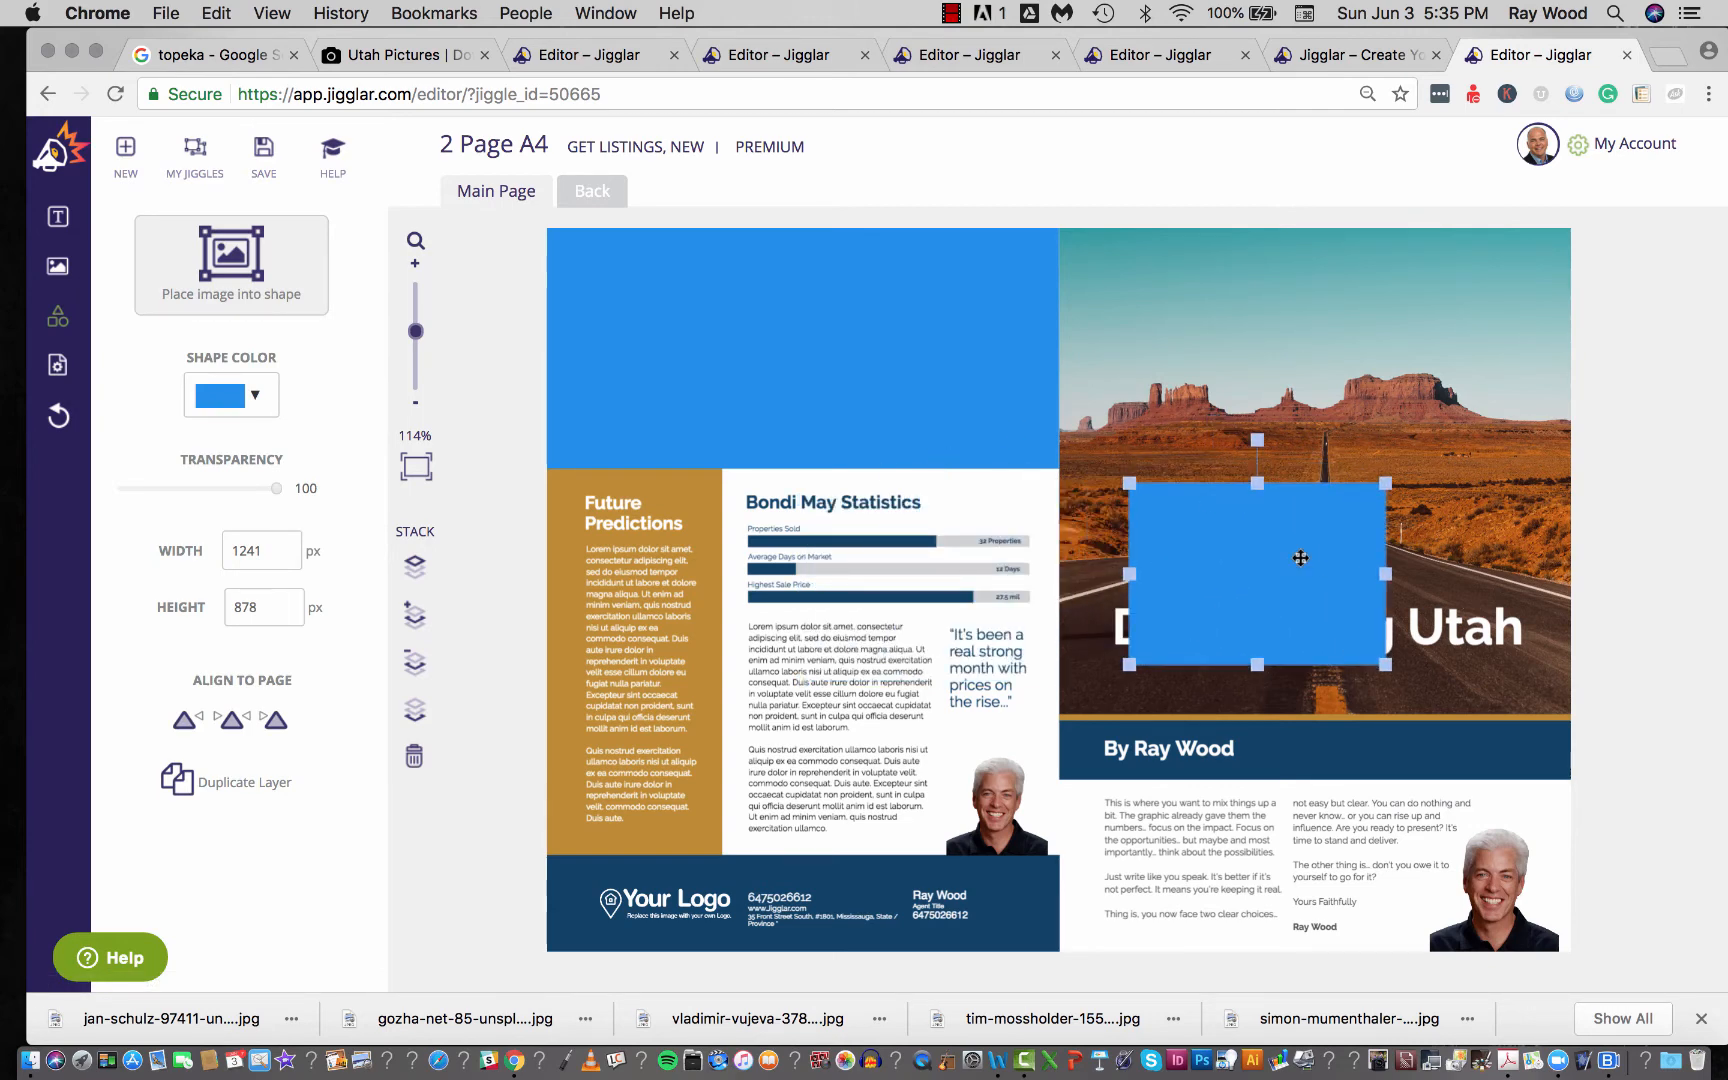
click(240, 260)
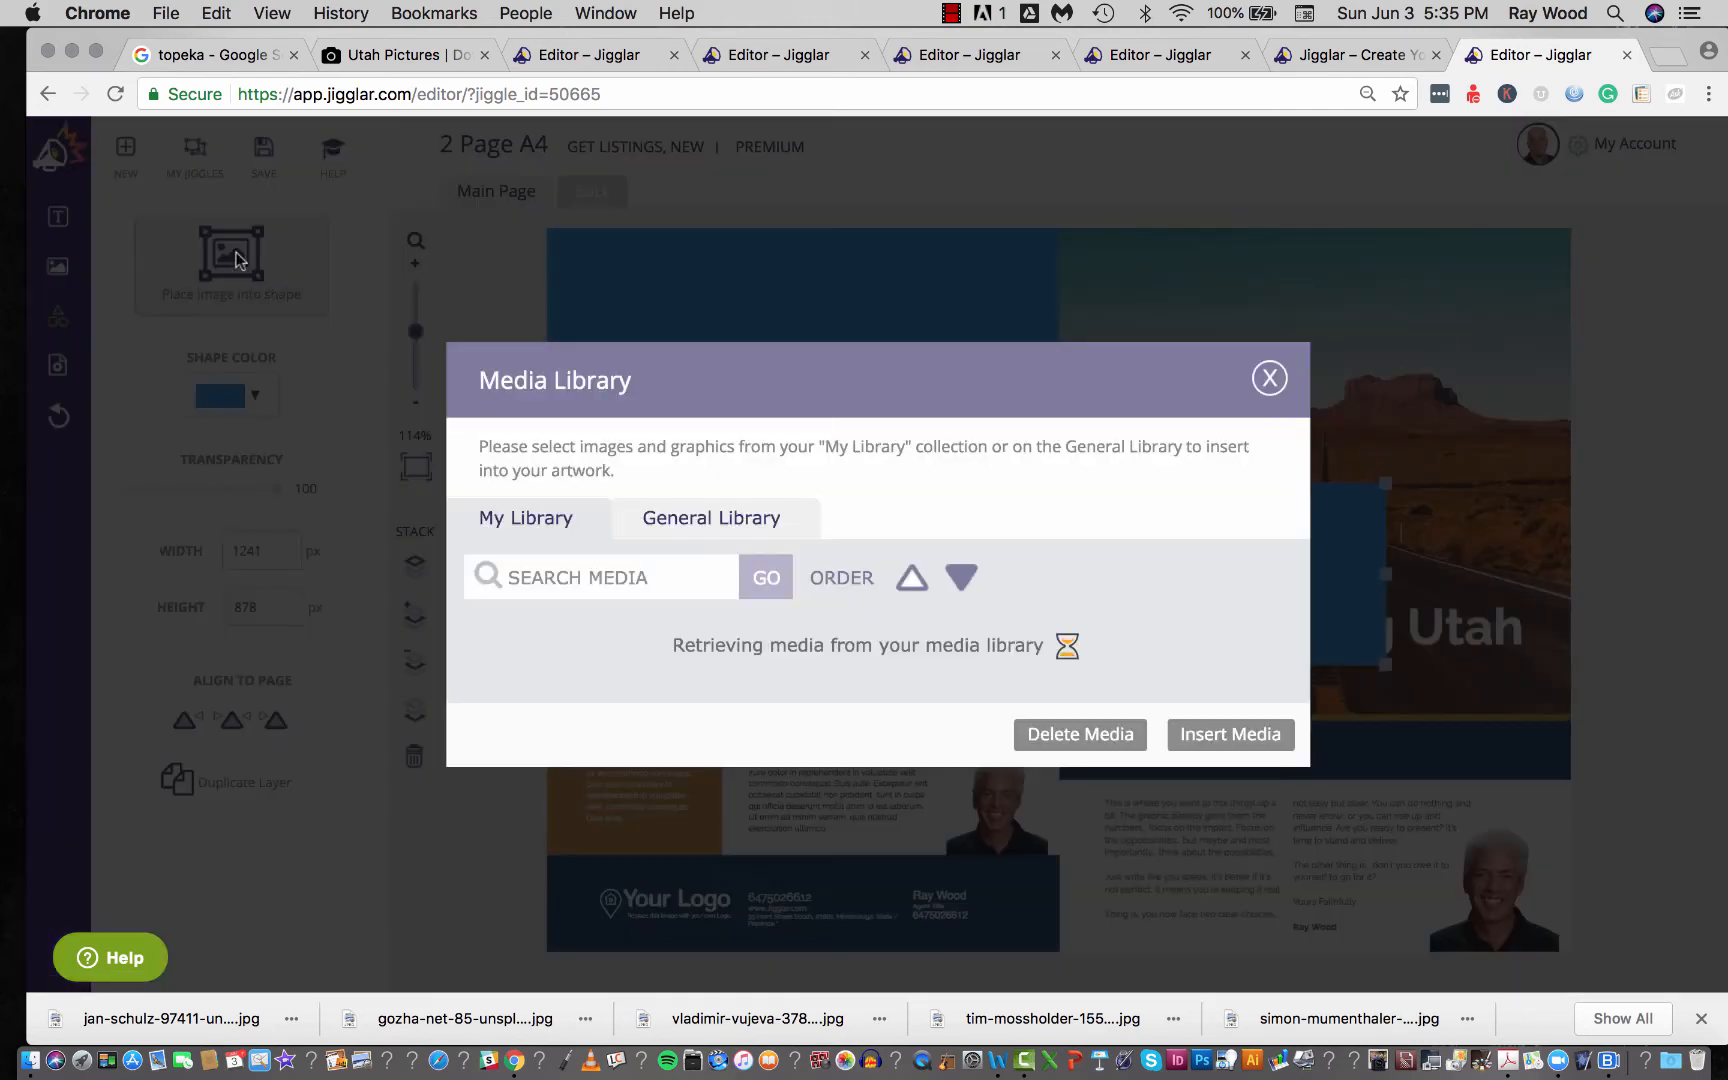
click(757, 570)
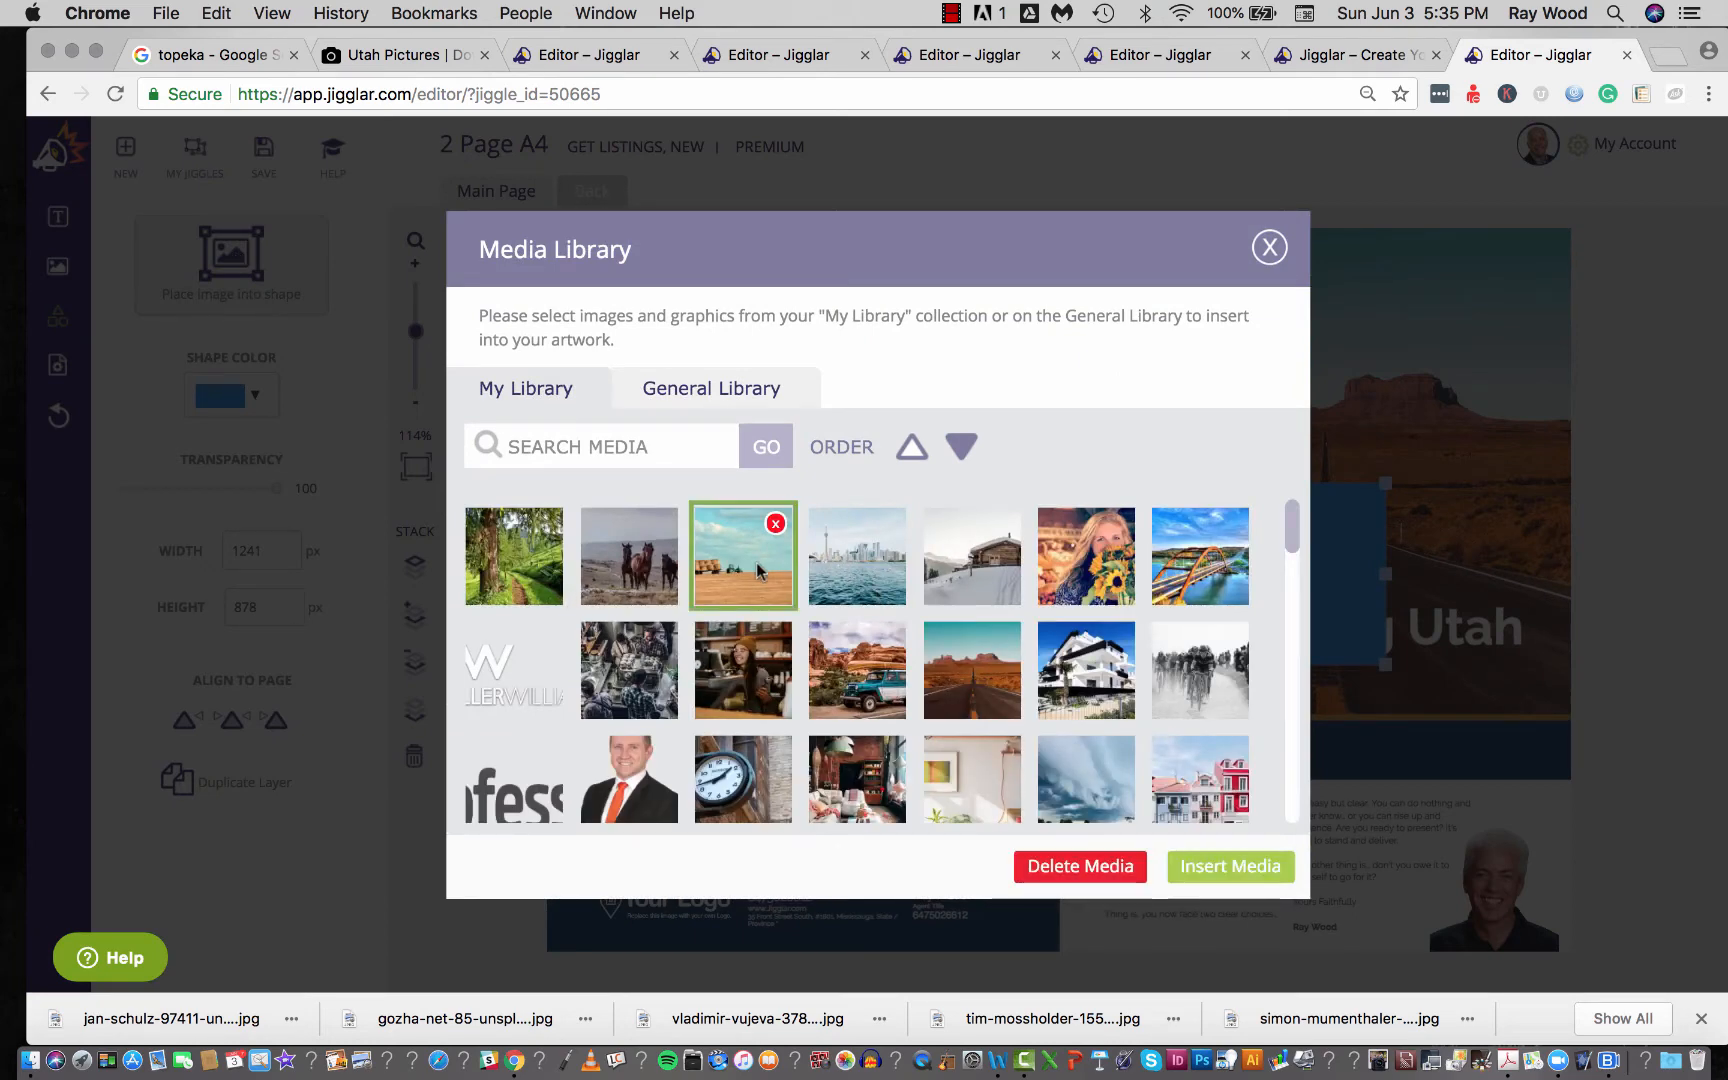
click(1238, 866)
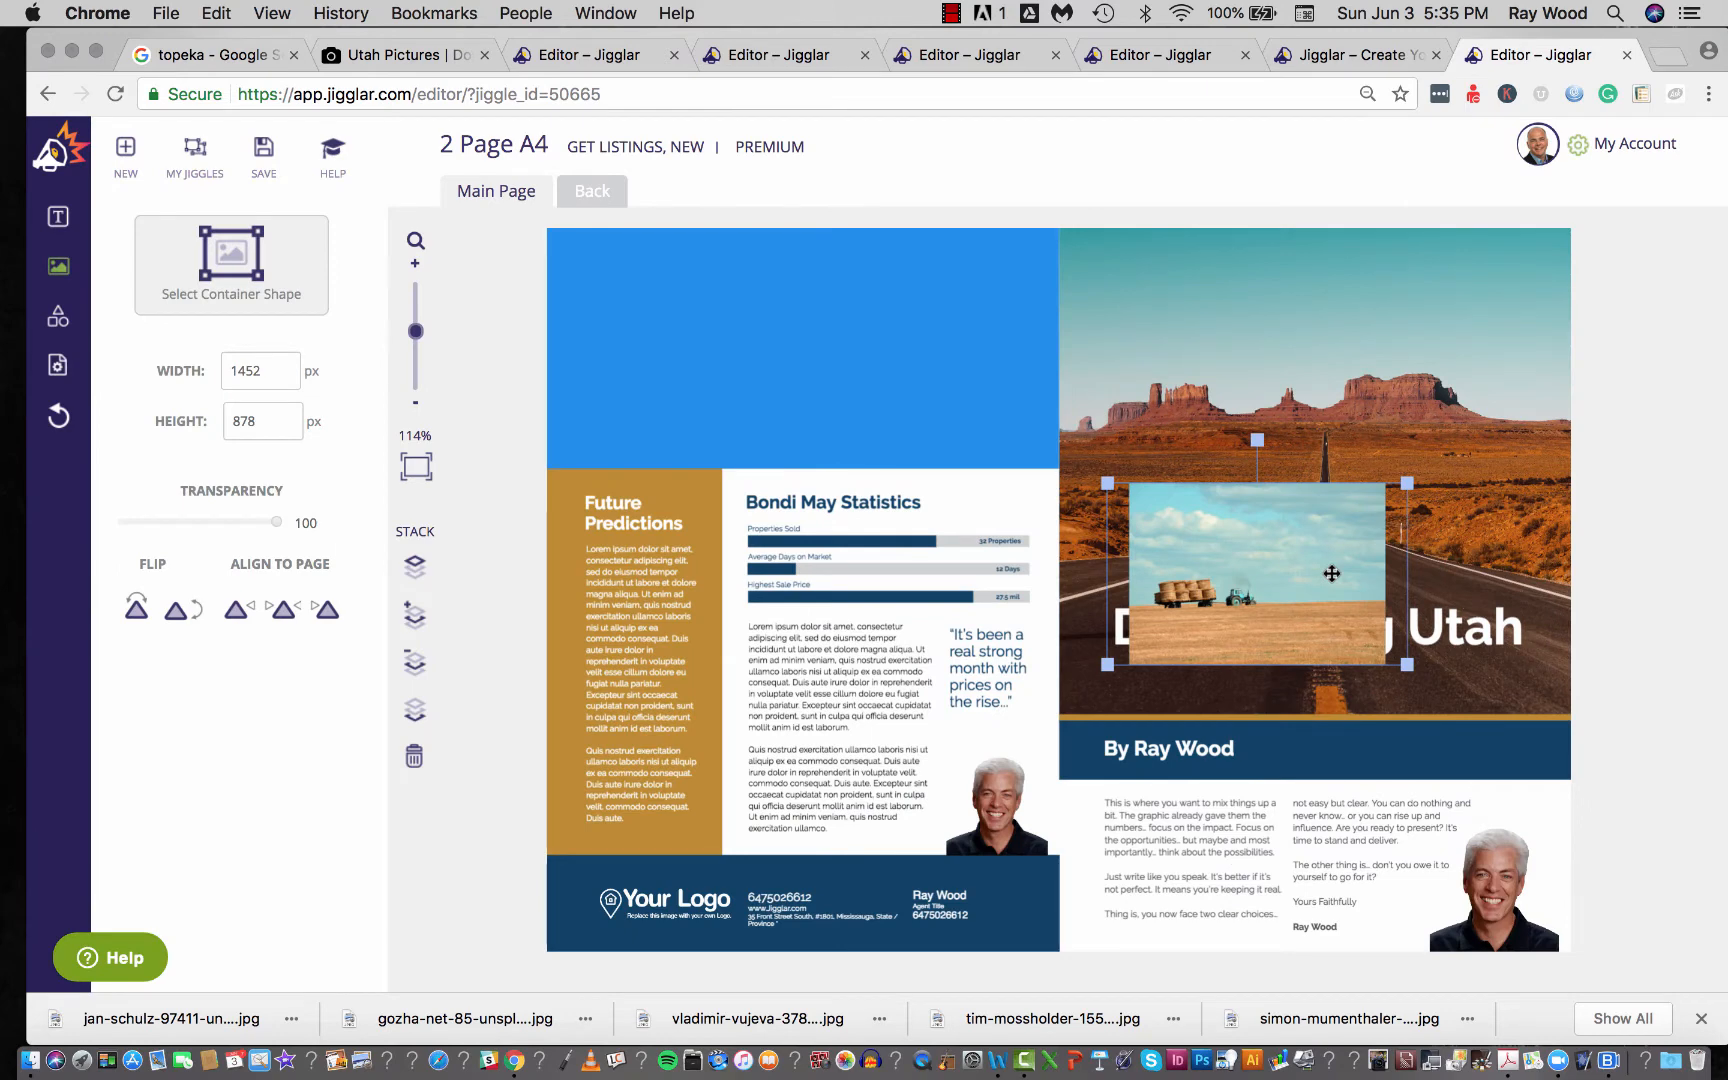
key(Delete)
key(Delete)
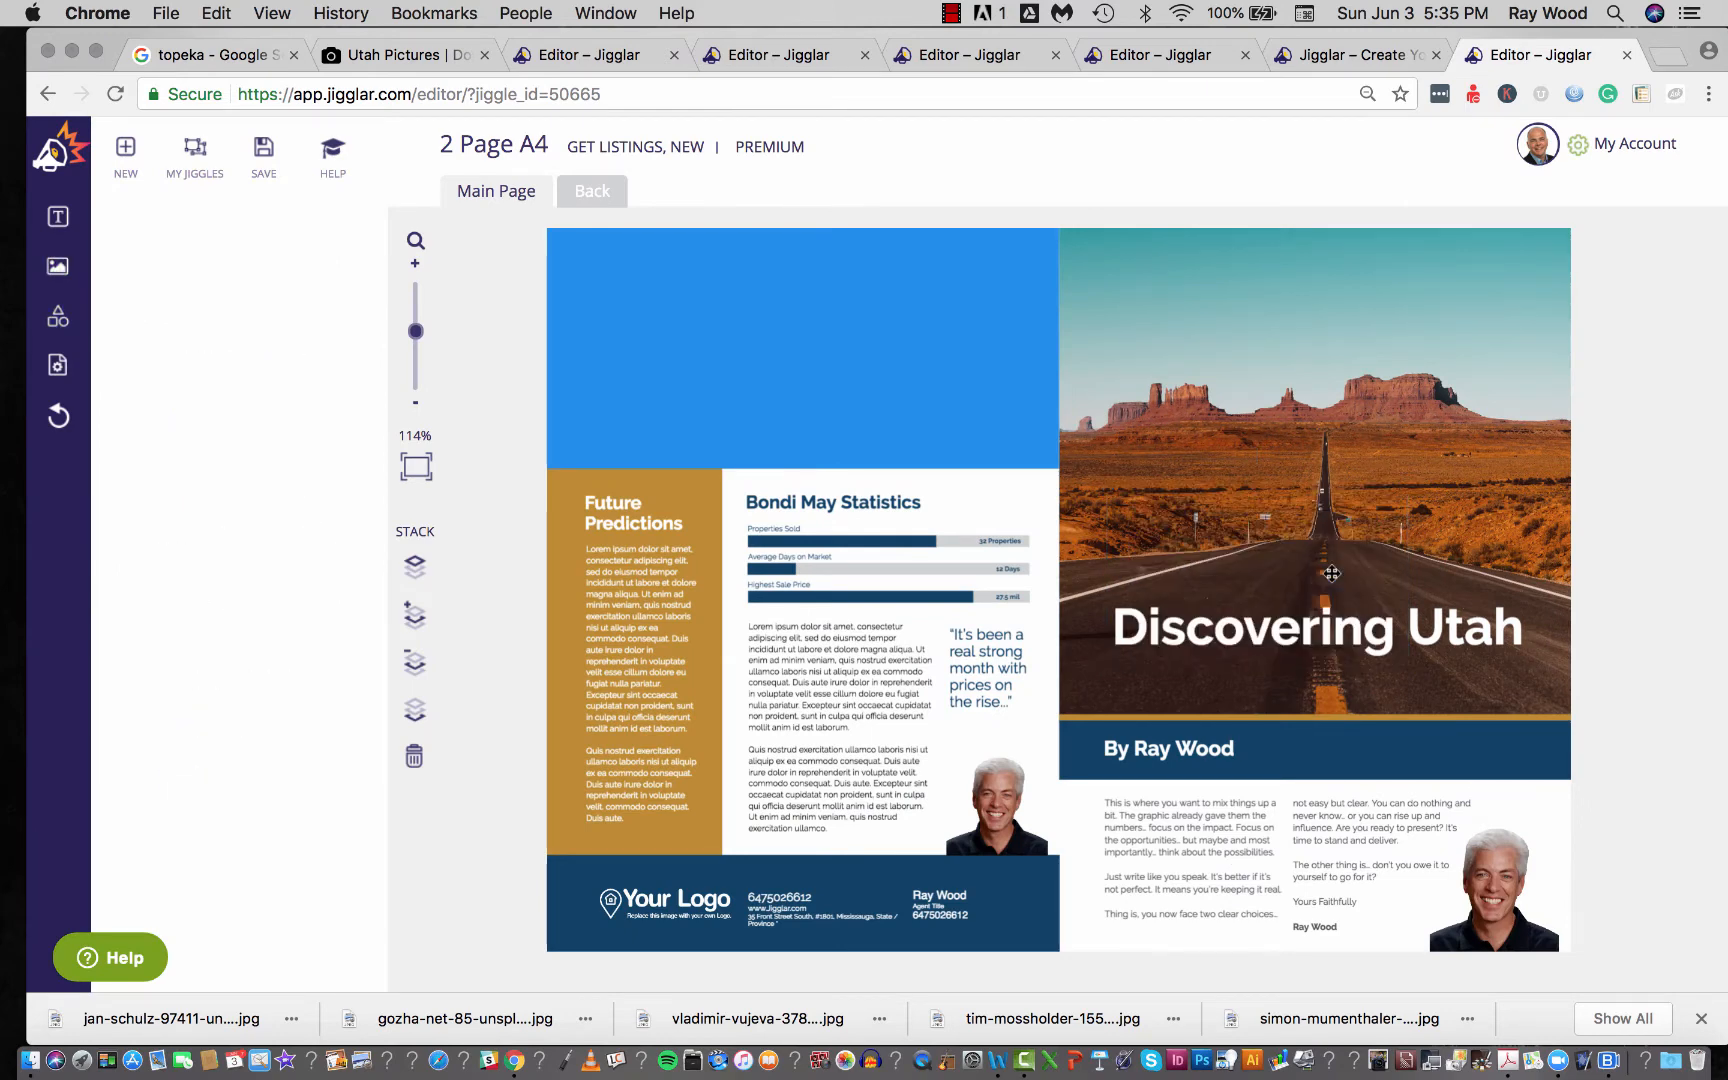
Fill the empty blue shape above the Bondi statistics with the vintage jeep photo from My Library and shift it slightly upward
click(854, 342)
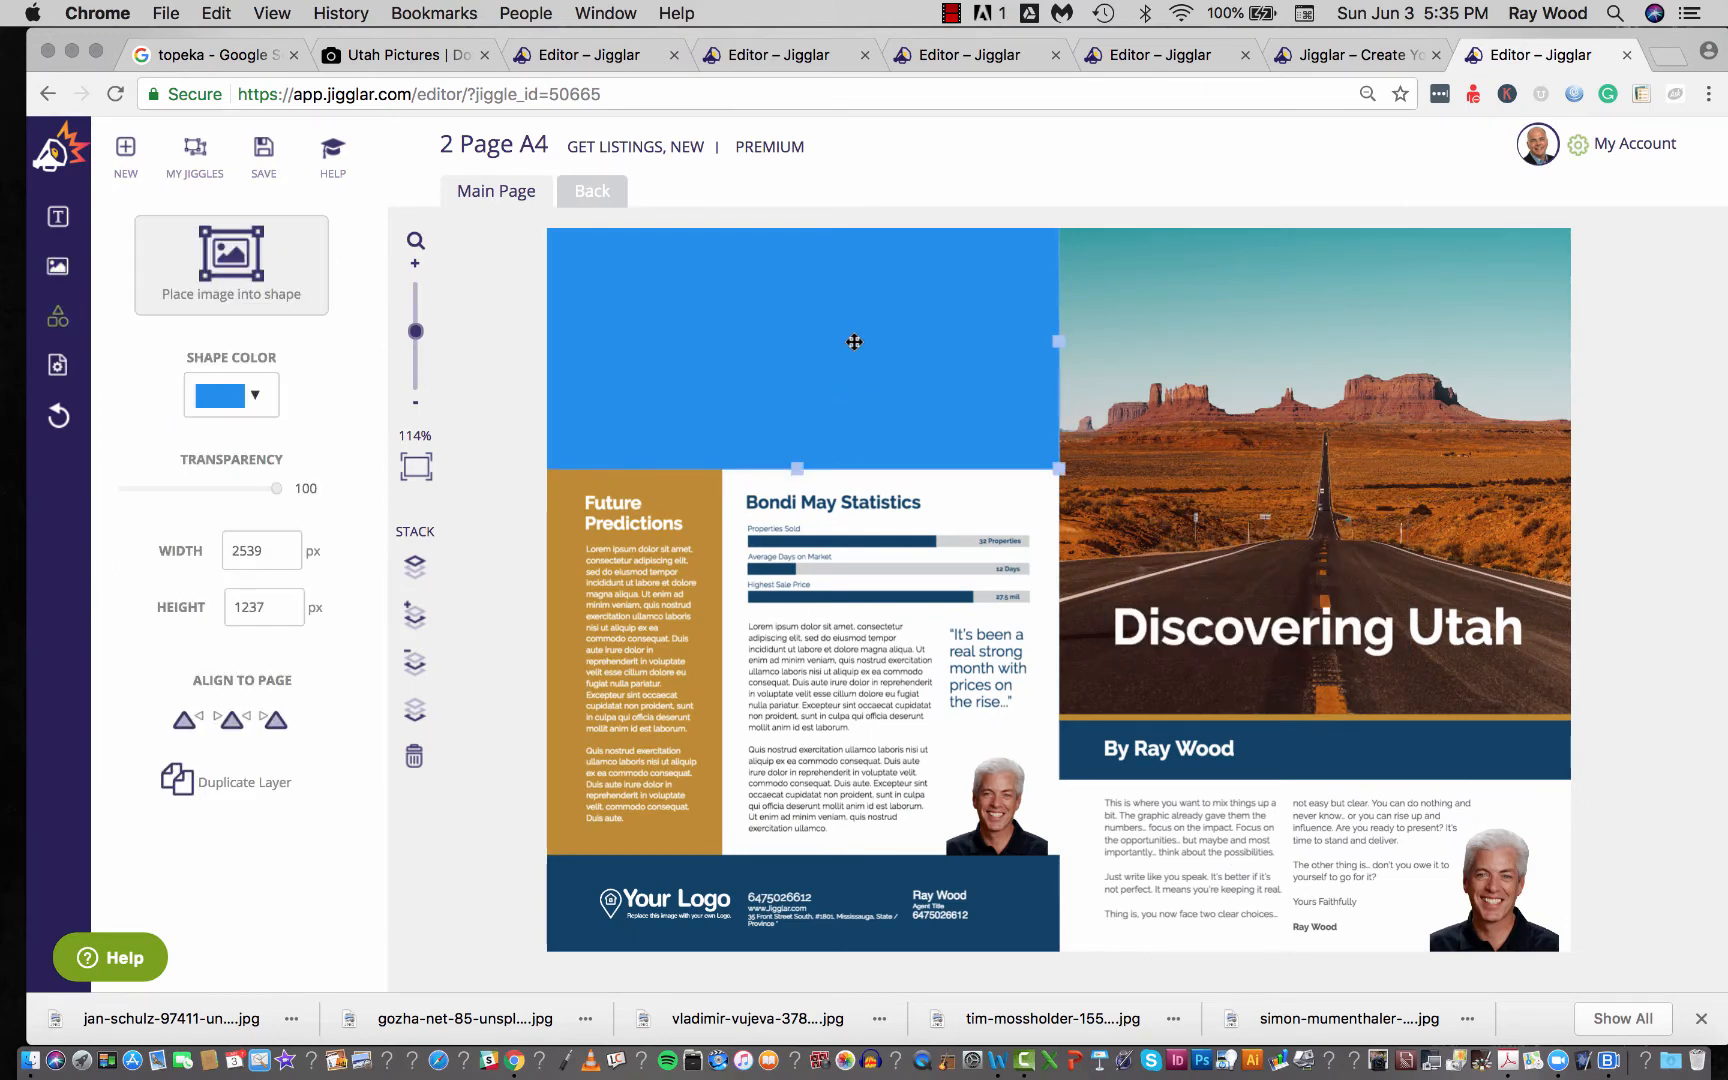
click(240, 260)
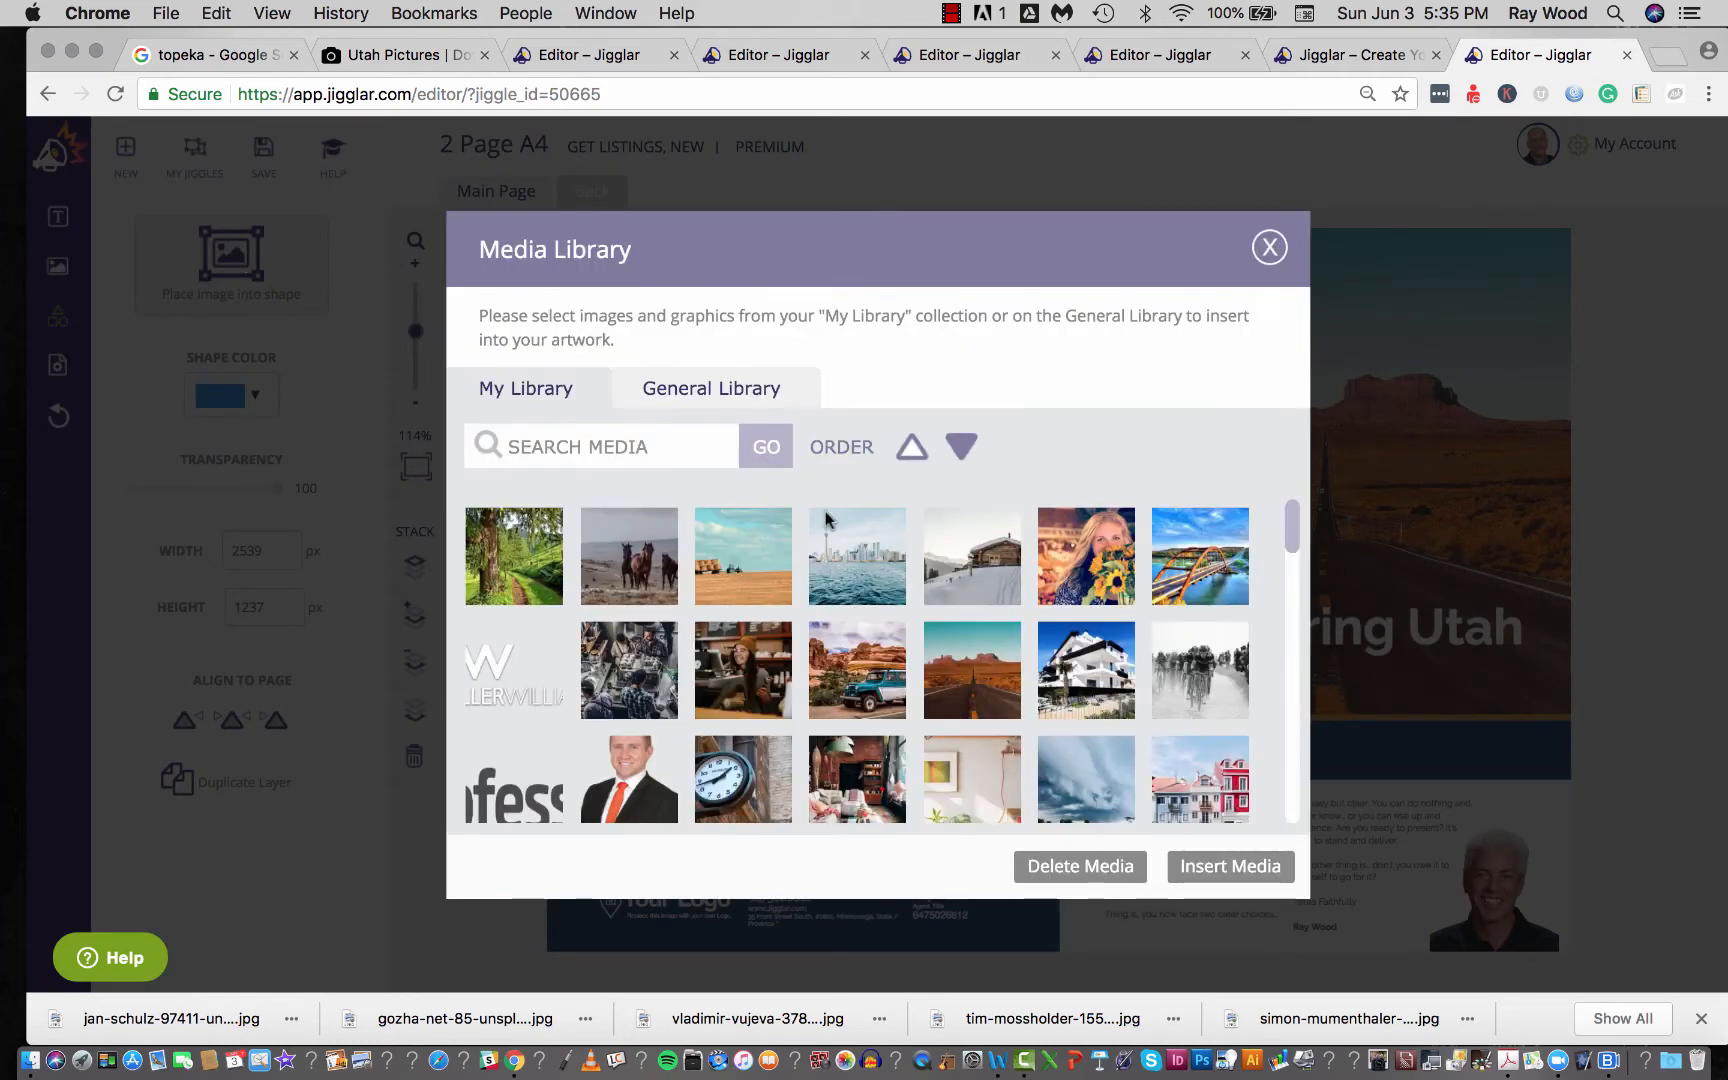
click(868, 672)
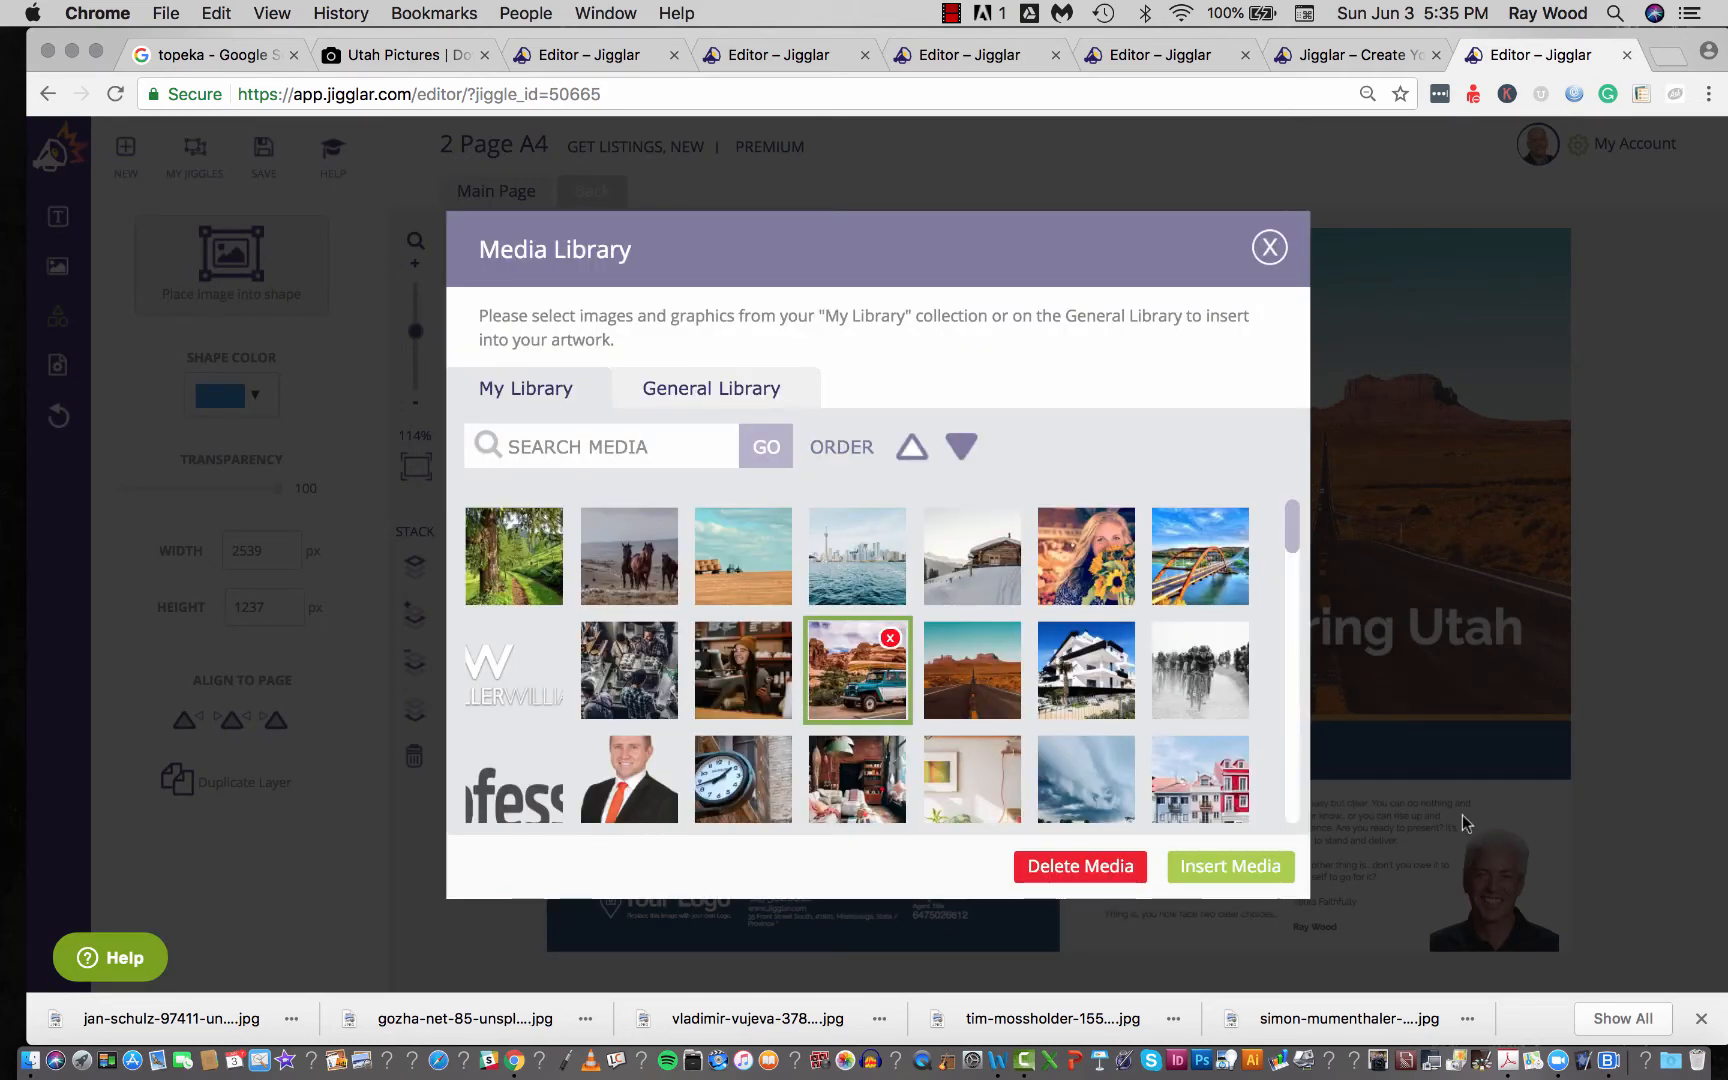
click(1247, 868)
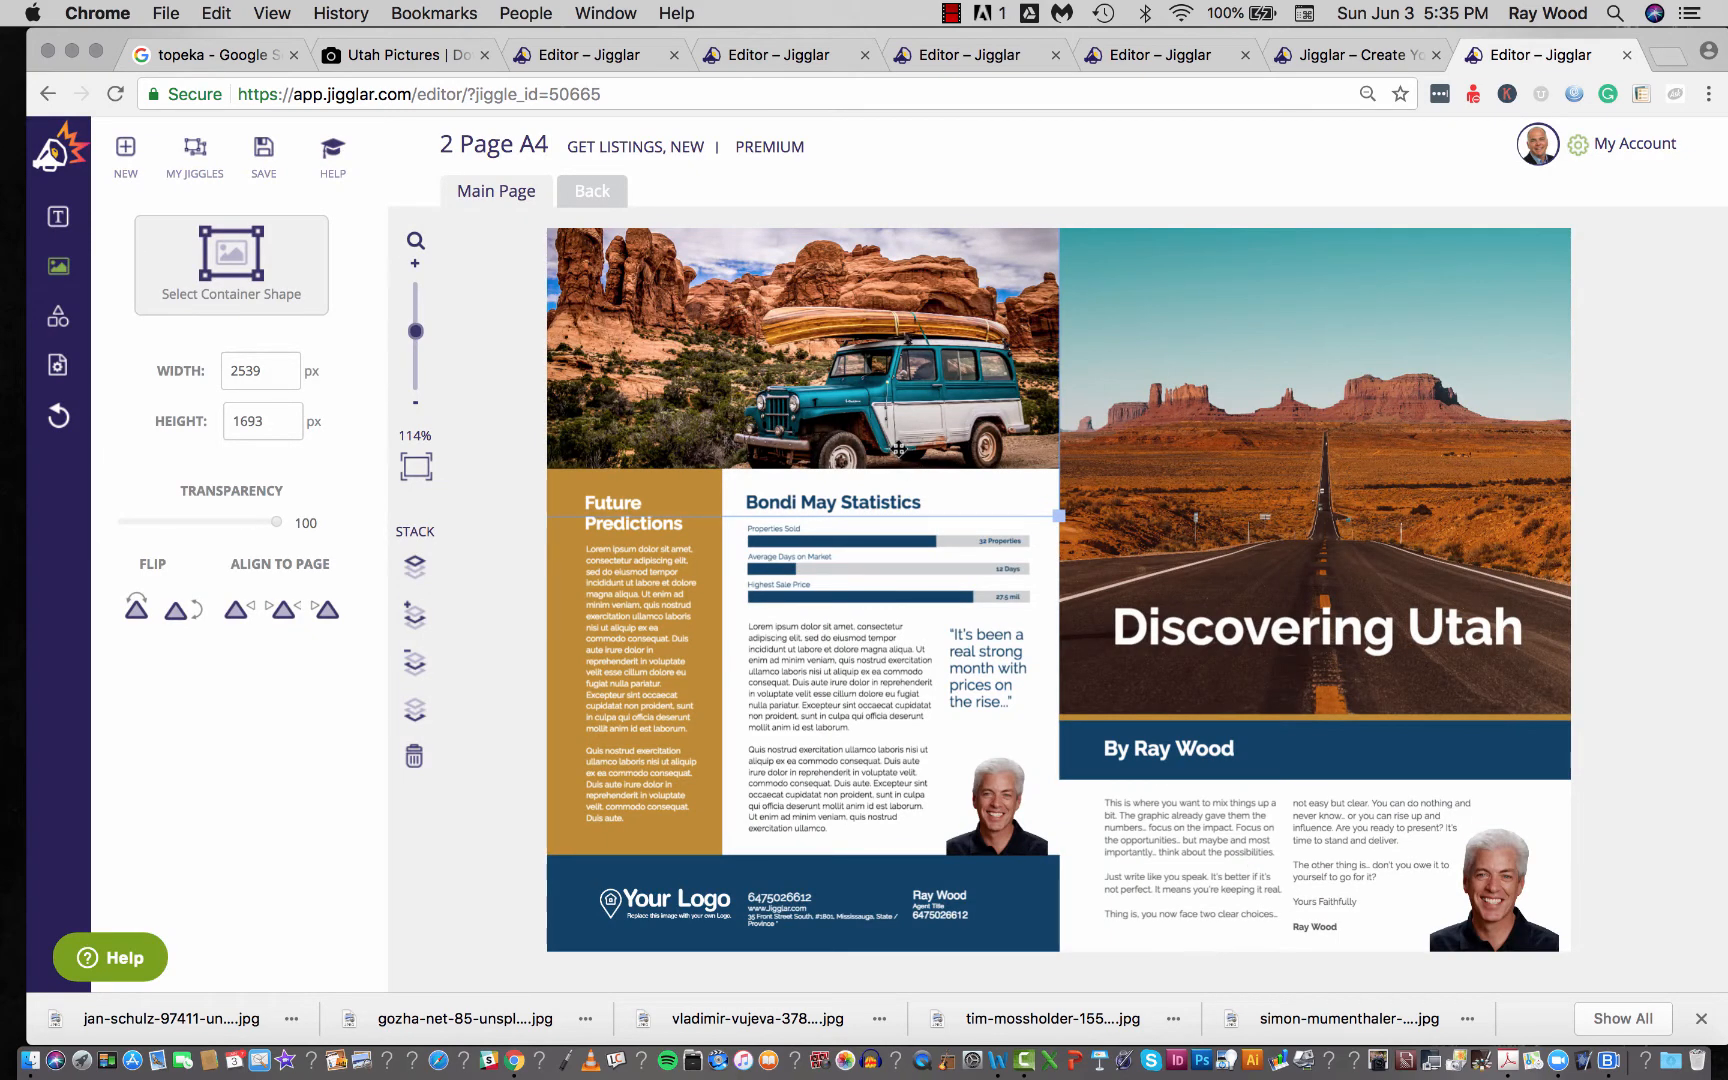
drag(898, 450, 896, 444)
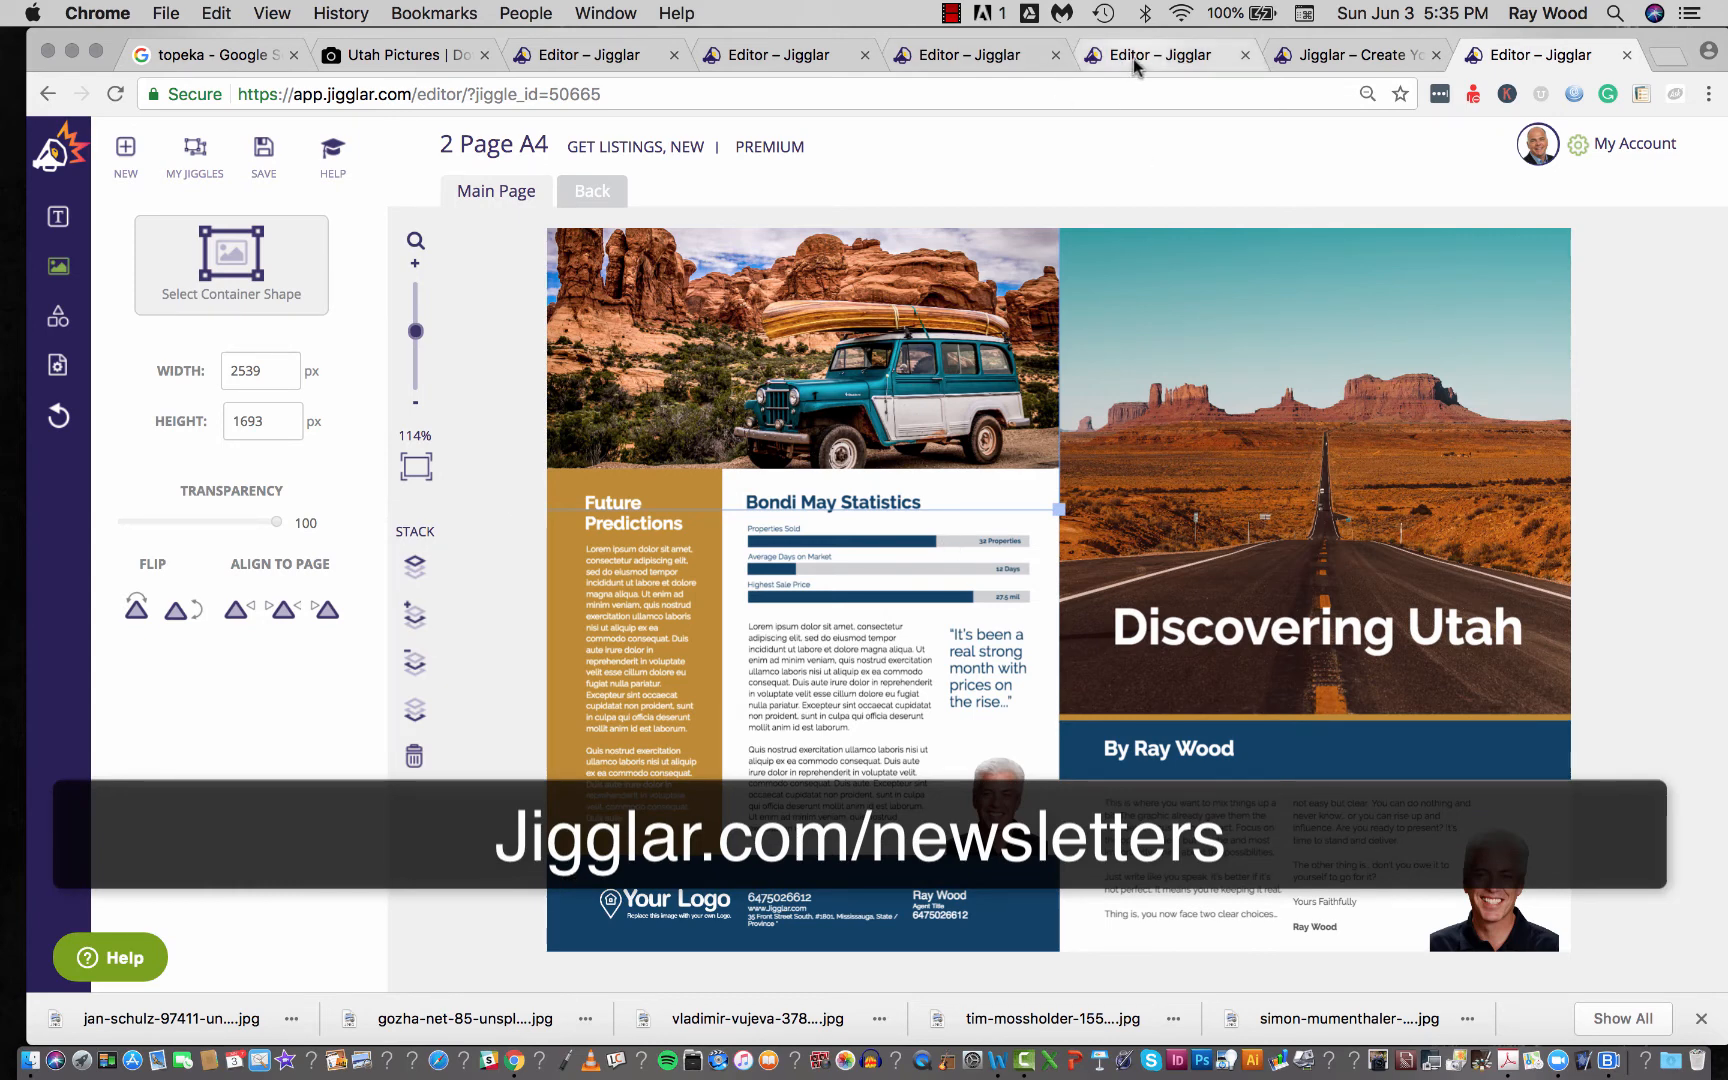
Review the sold-properties, Selling Bondi, Topeka and Amanda's Coffee newsletters alongside the Get Listings template gallery and the Utah newsletter
click(1168, 60)
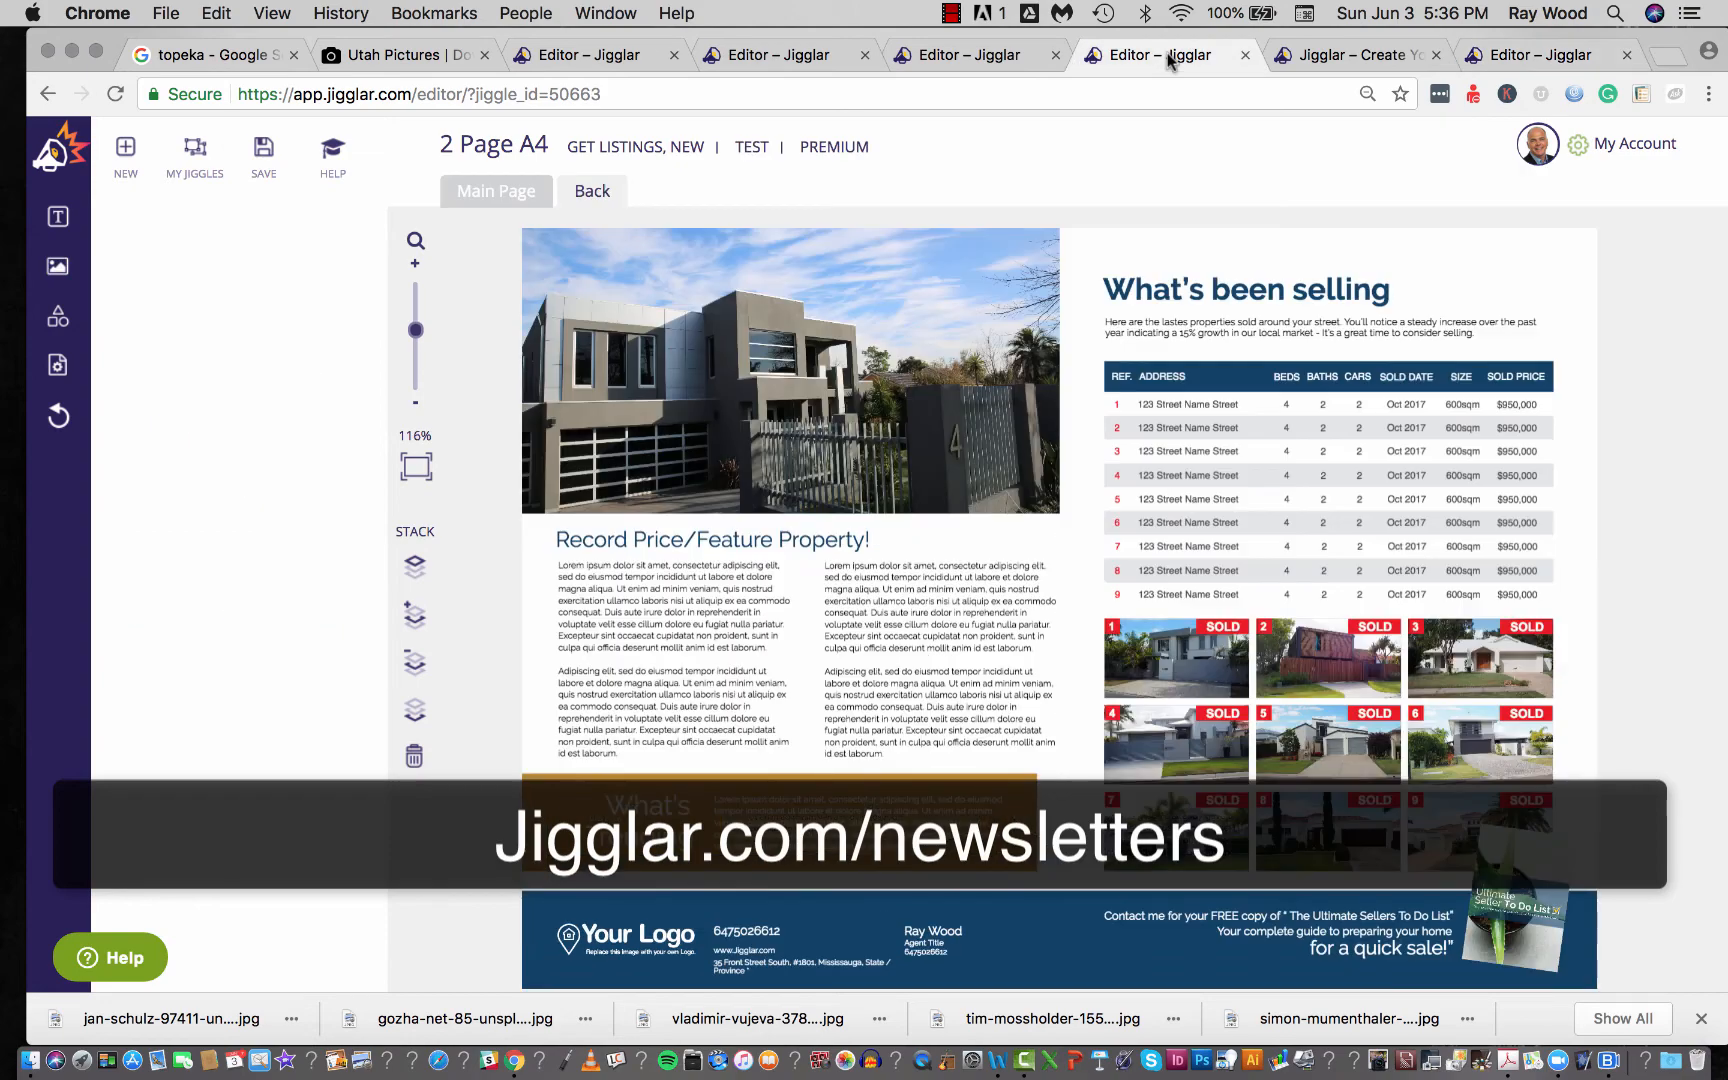
click(995, 55)
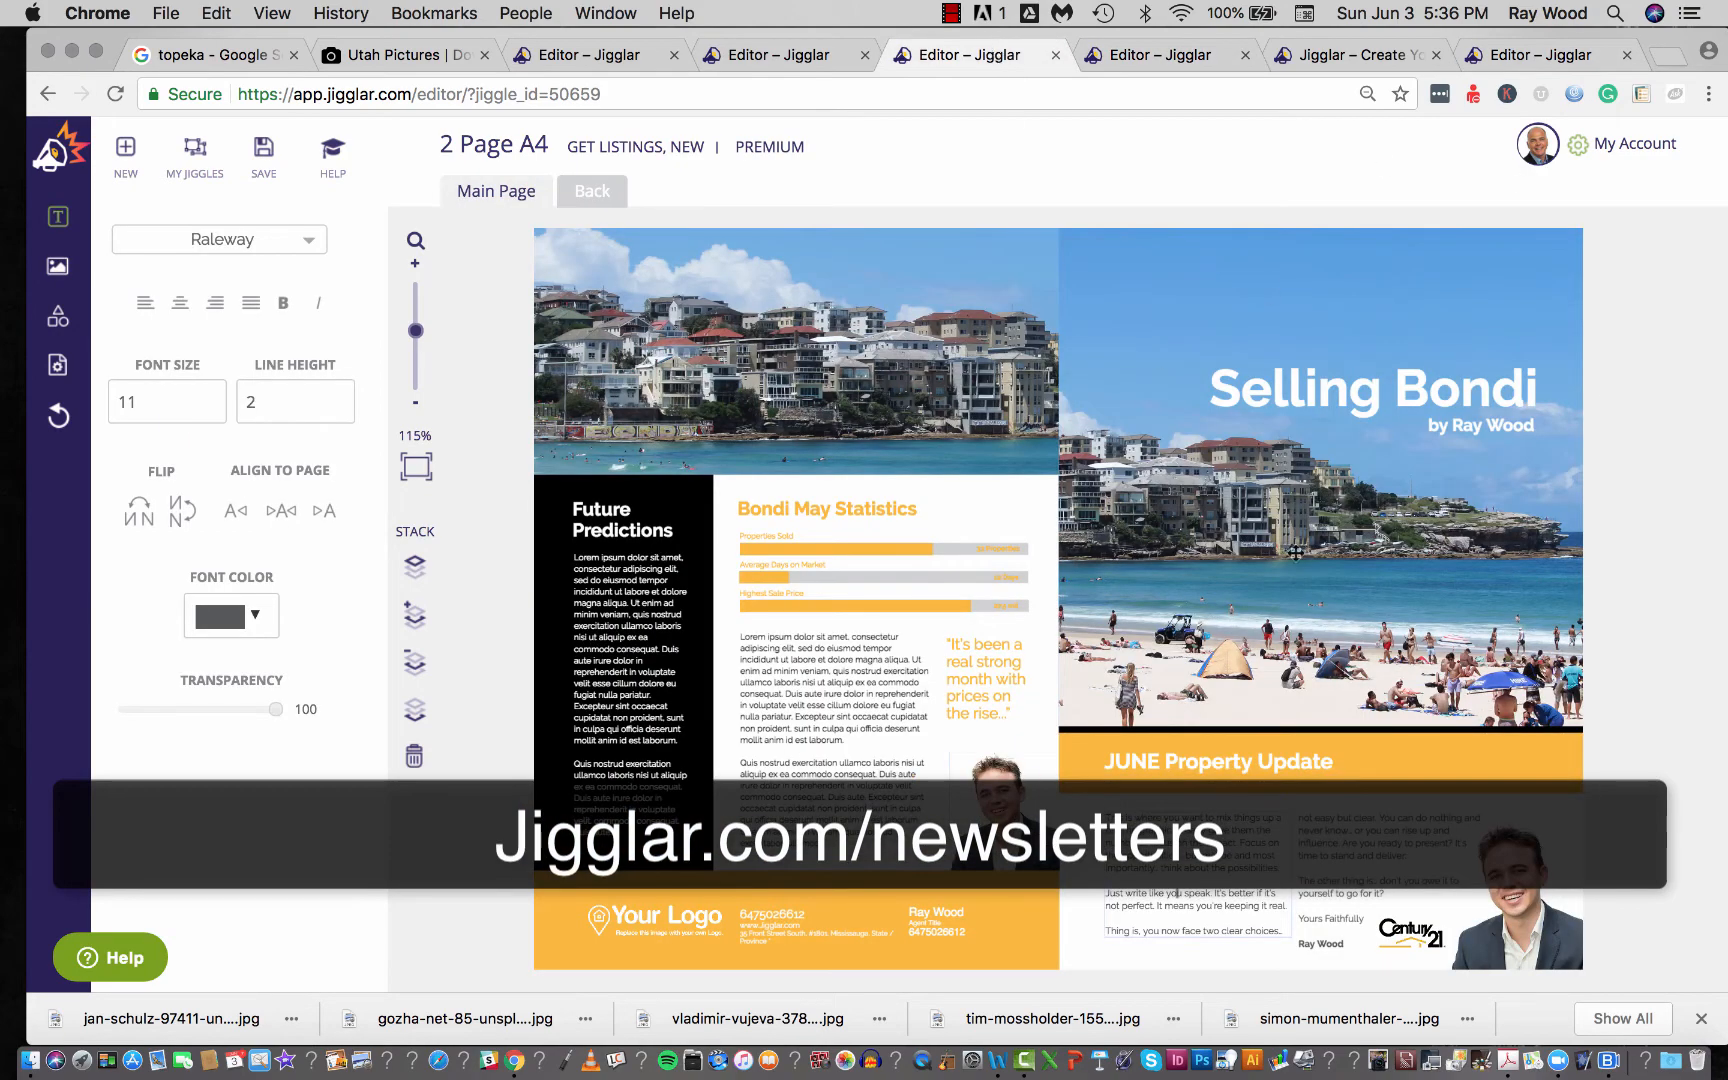
click(800, 55)
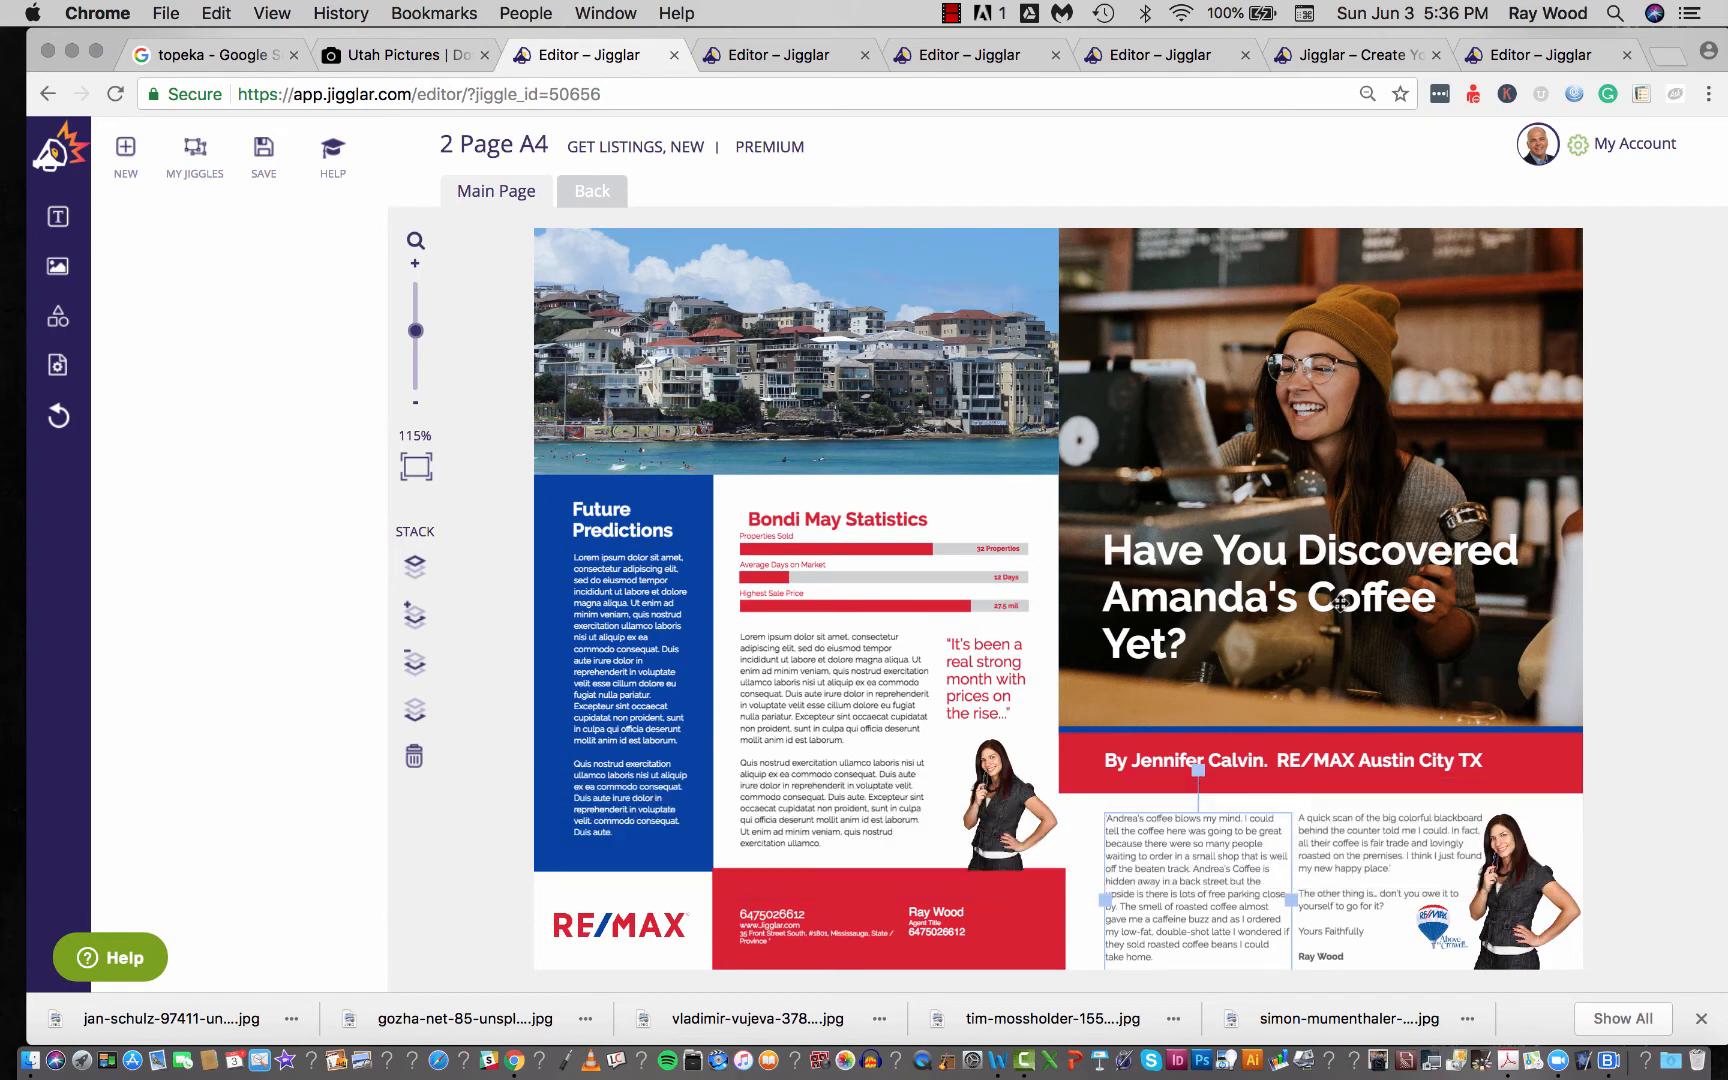
click(1372, 54)
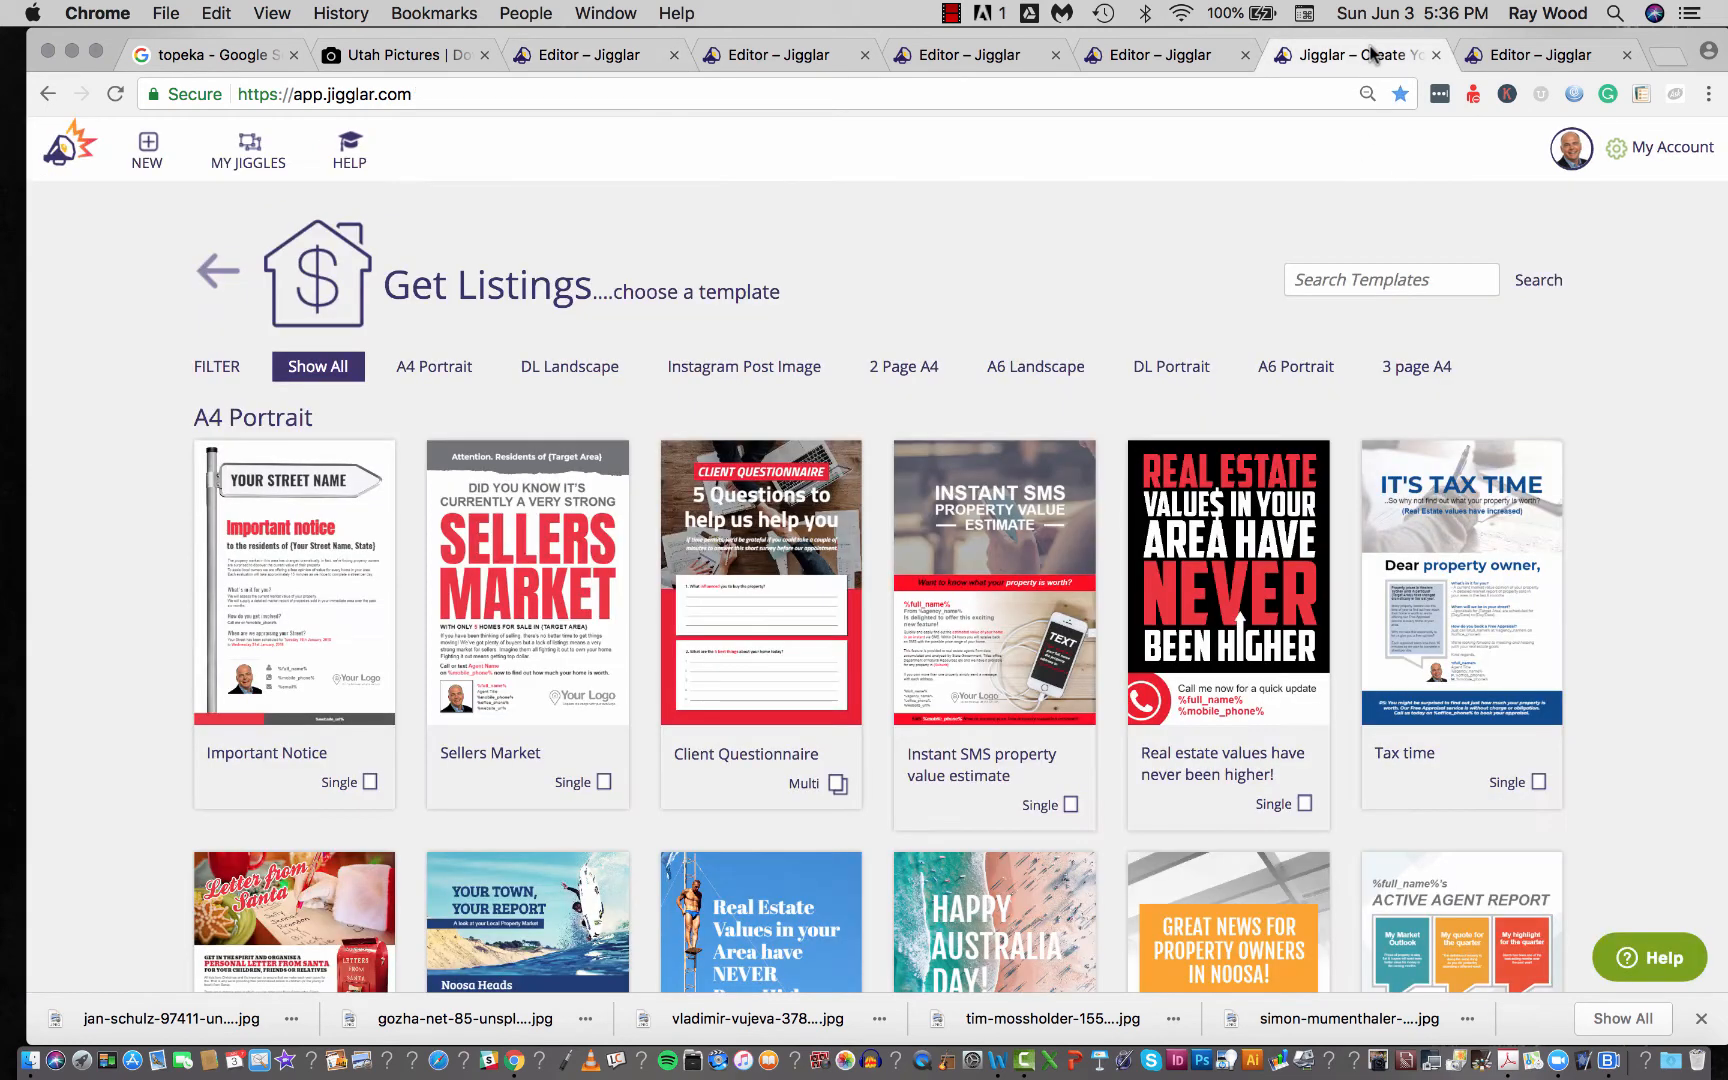
click(1511, 57)
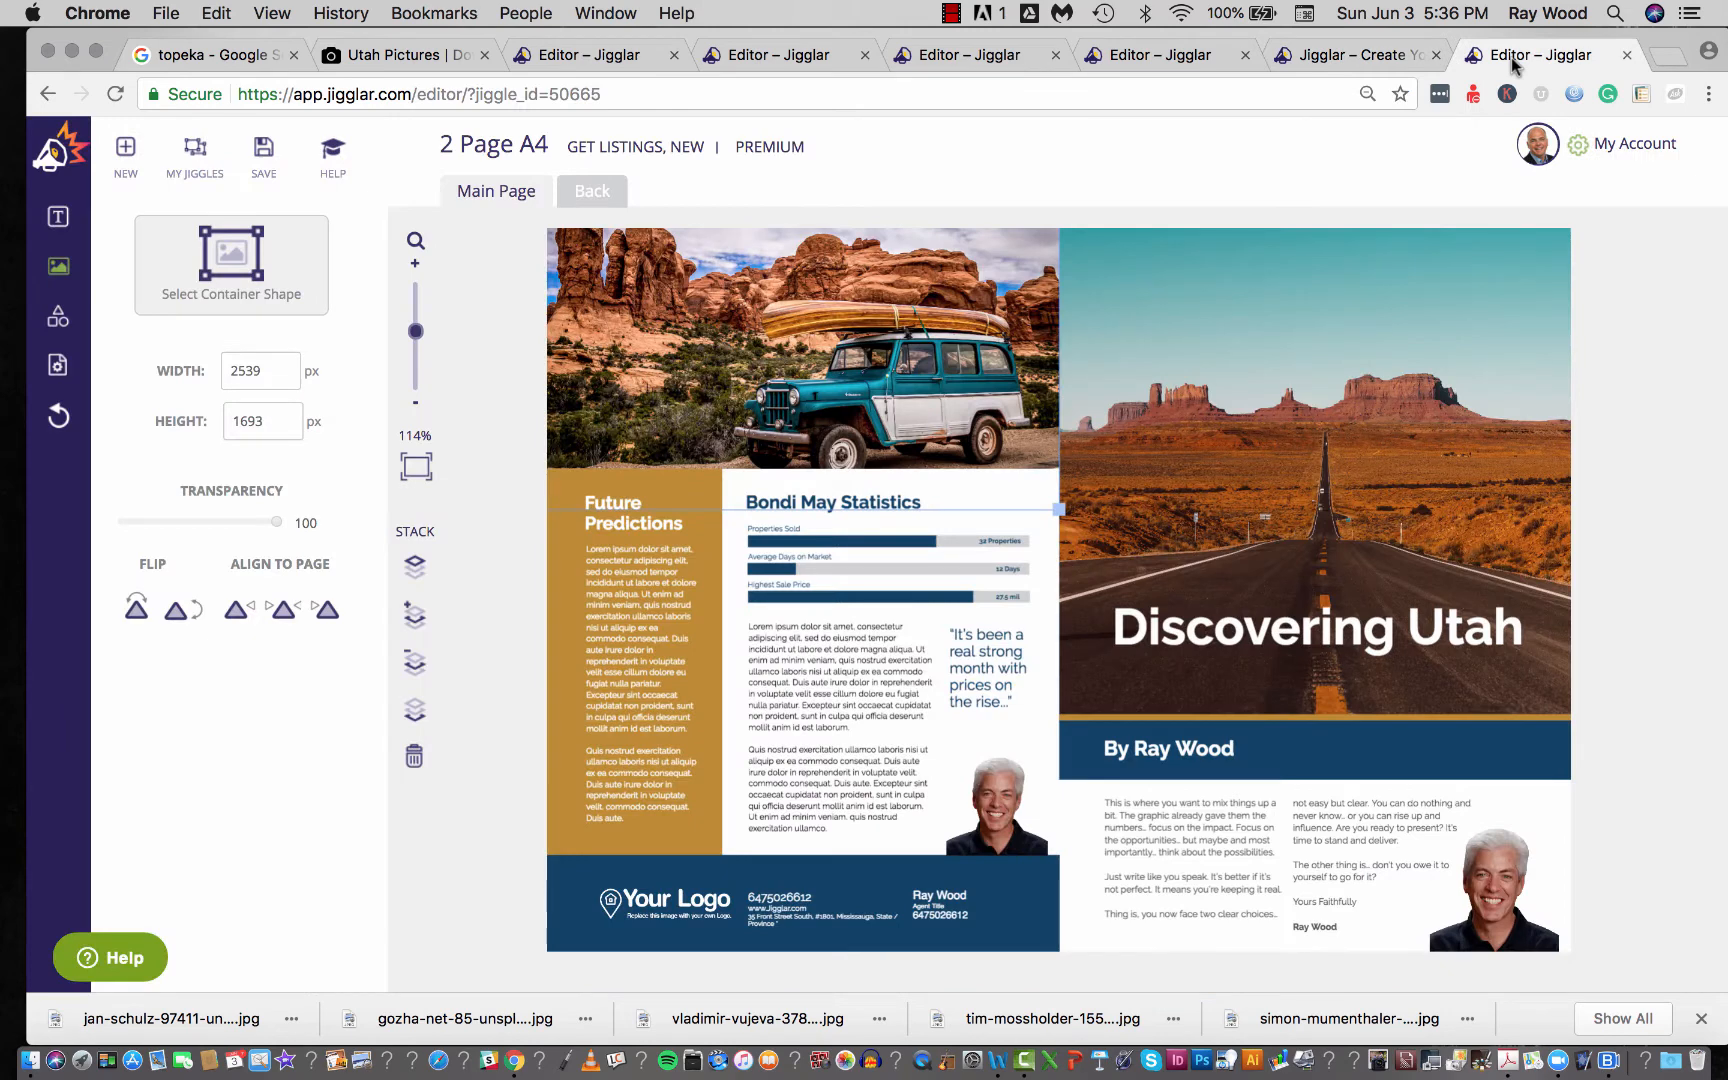
click(1180, 52)
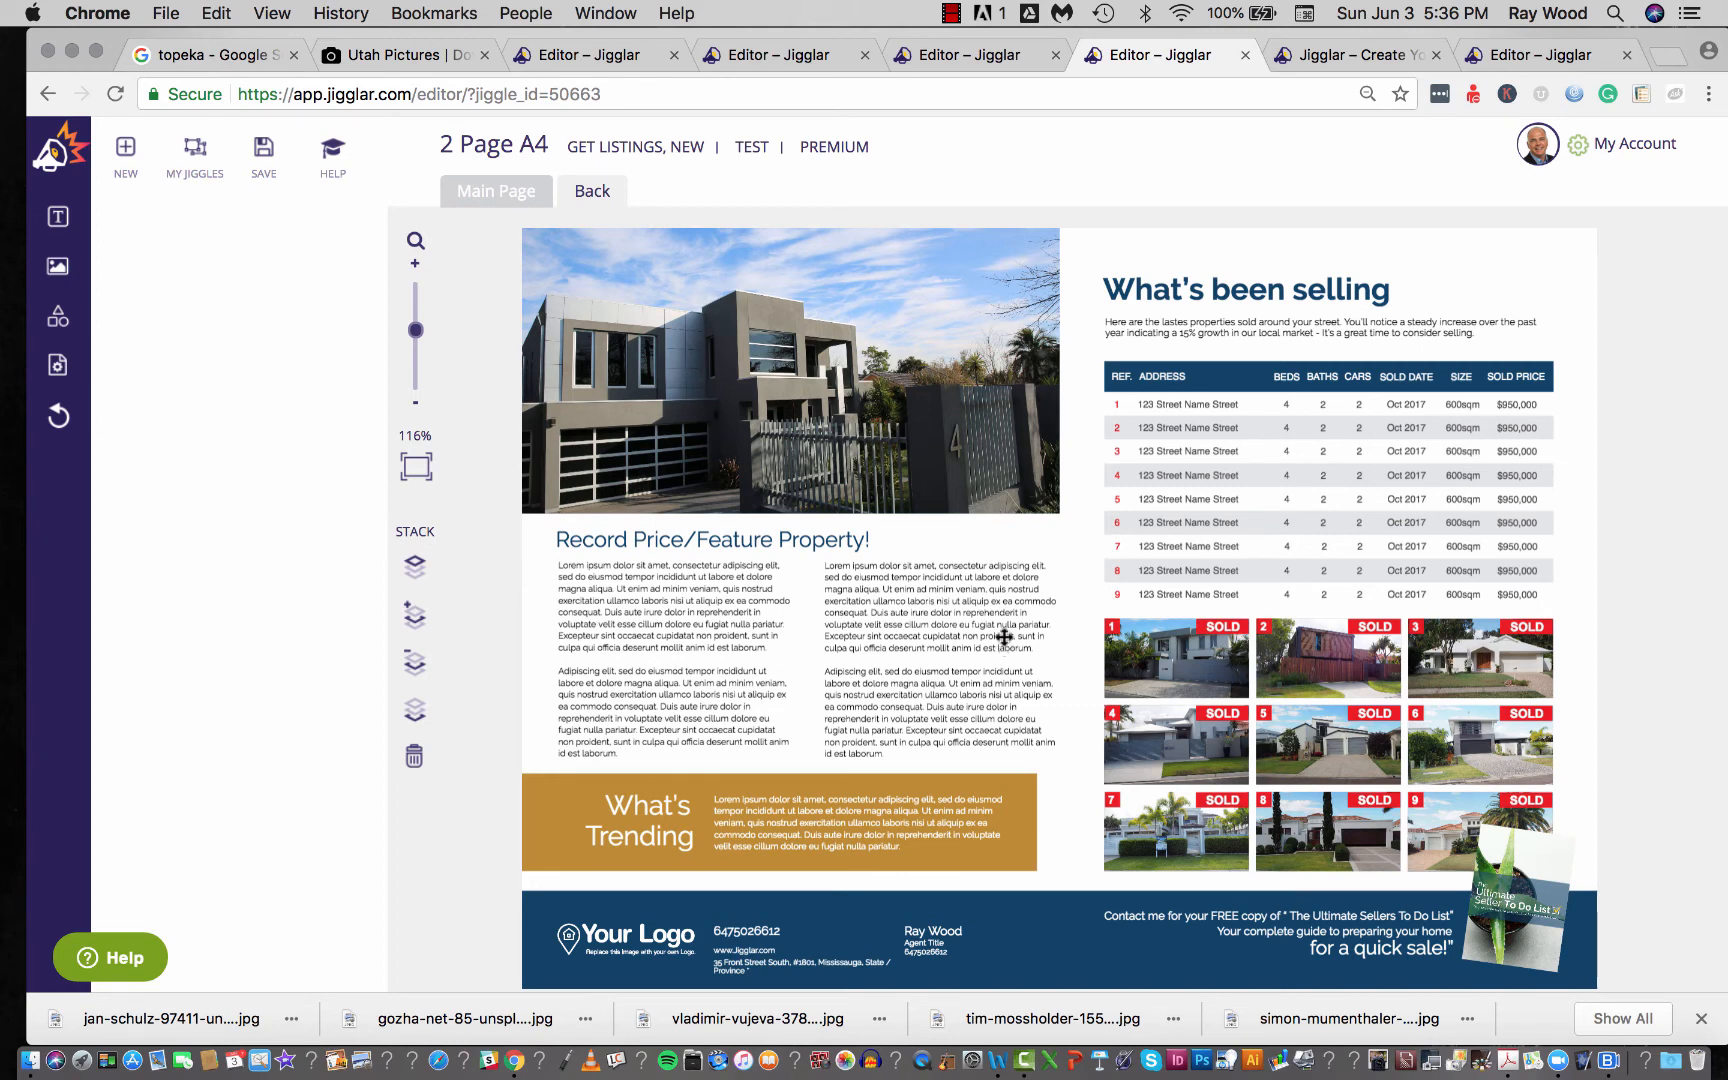
click(982, 63)
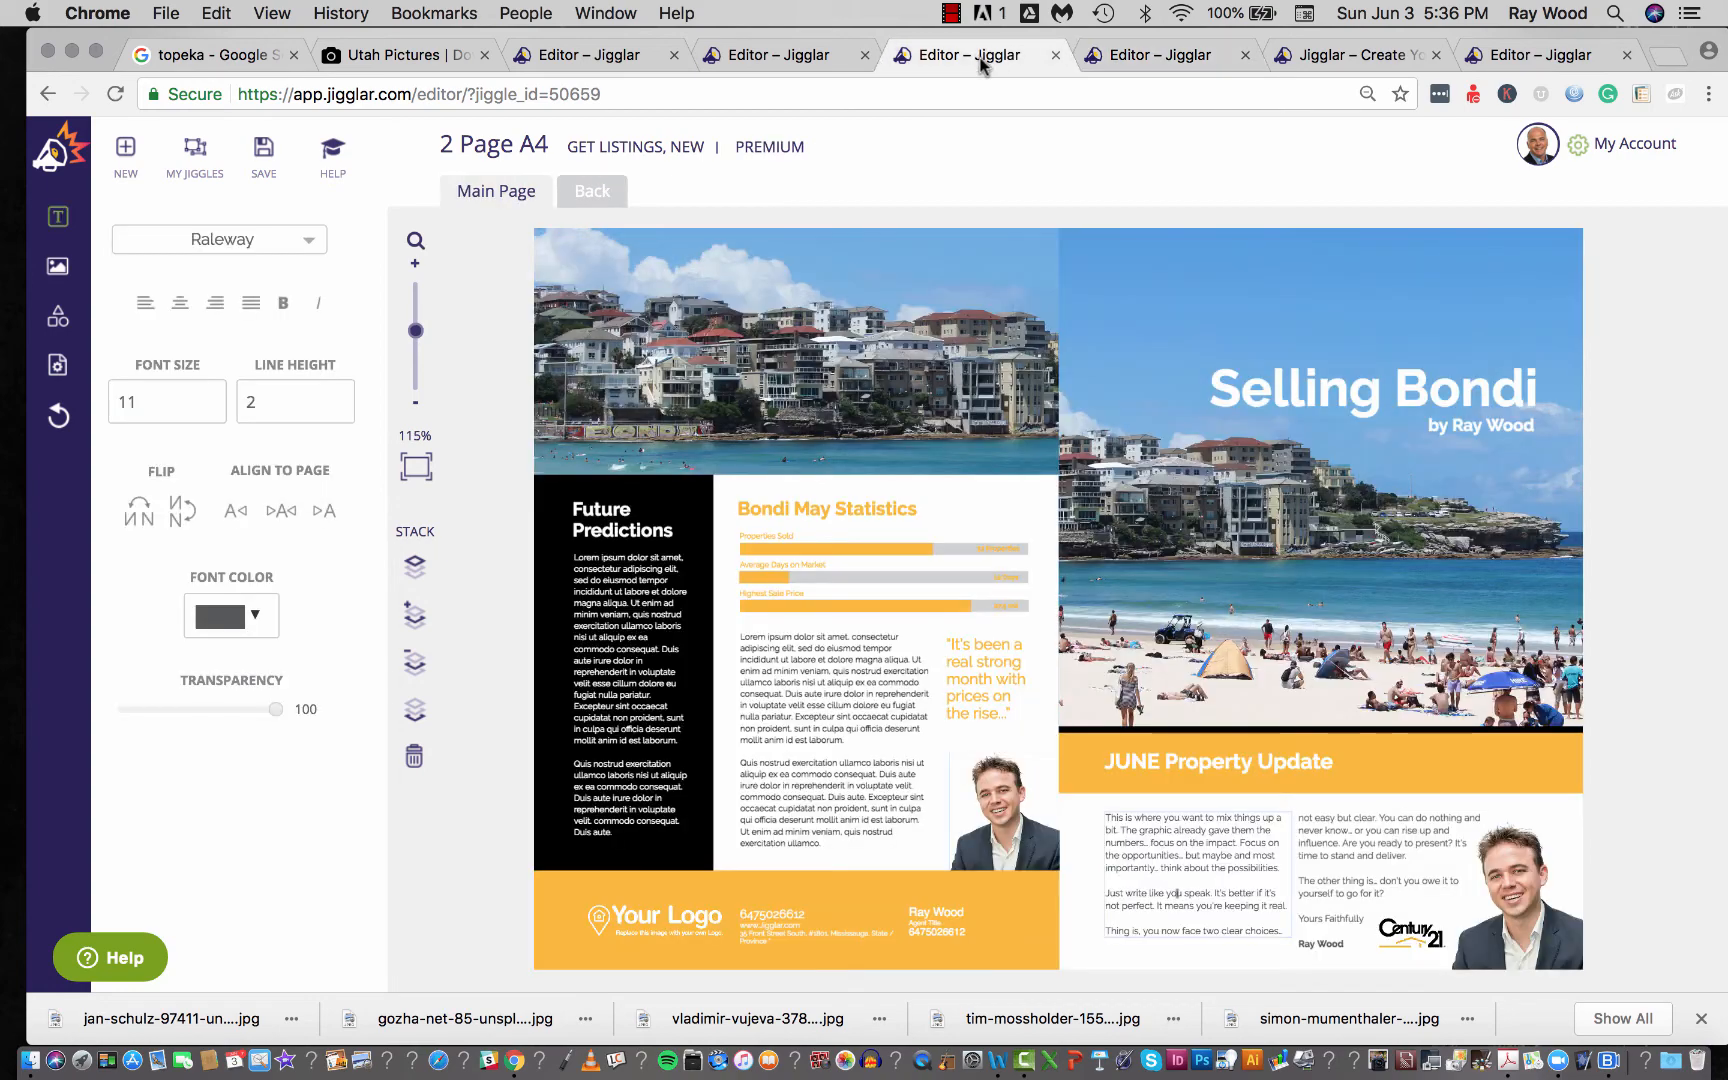
click(795, 57)
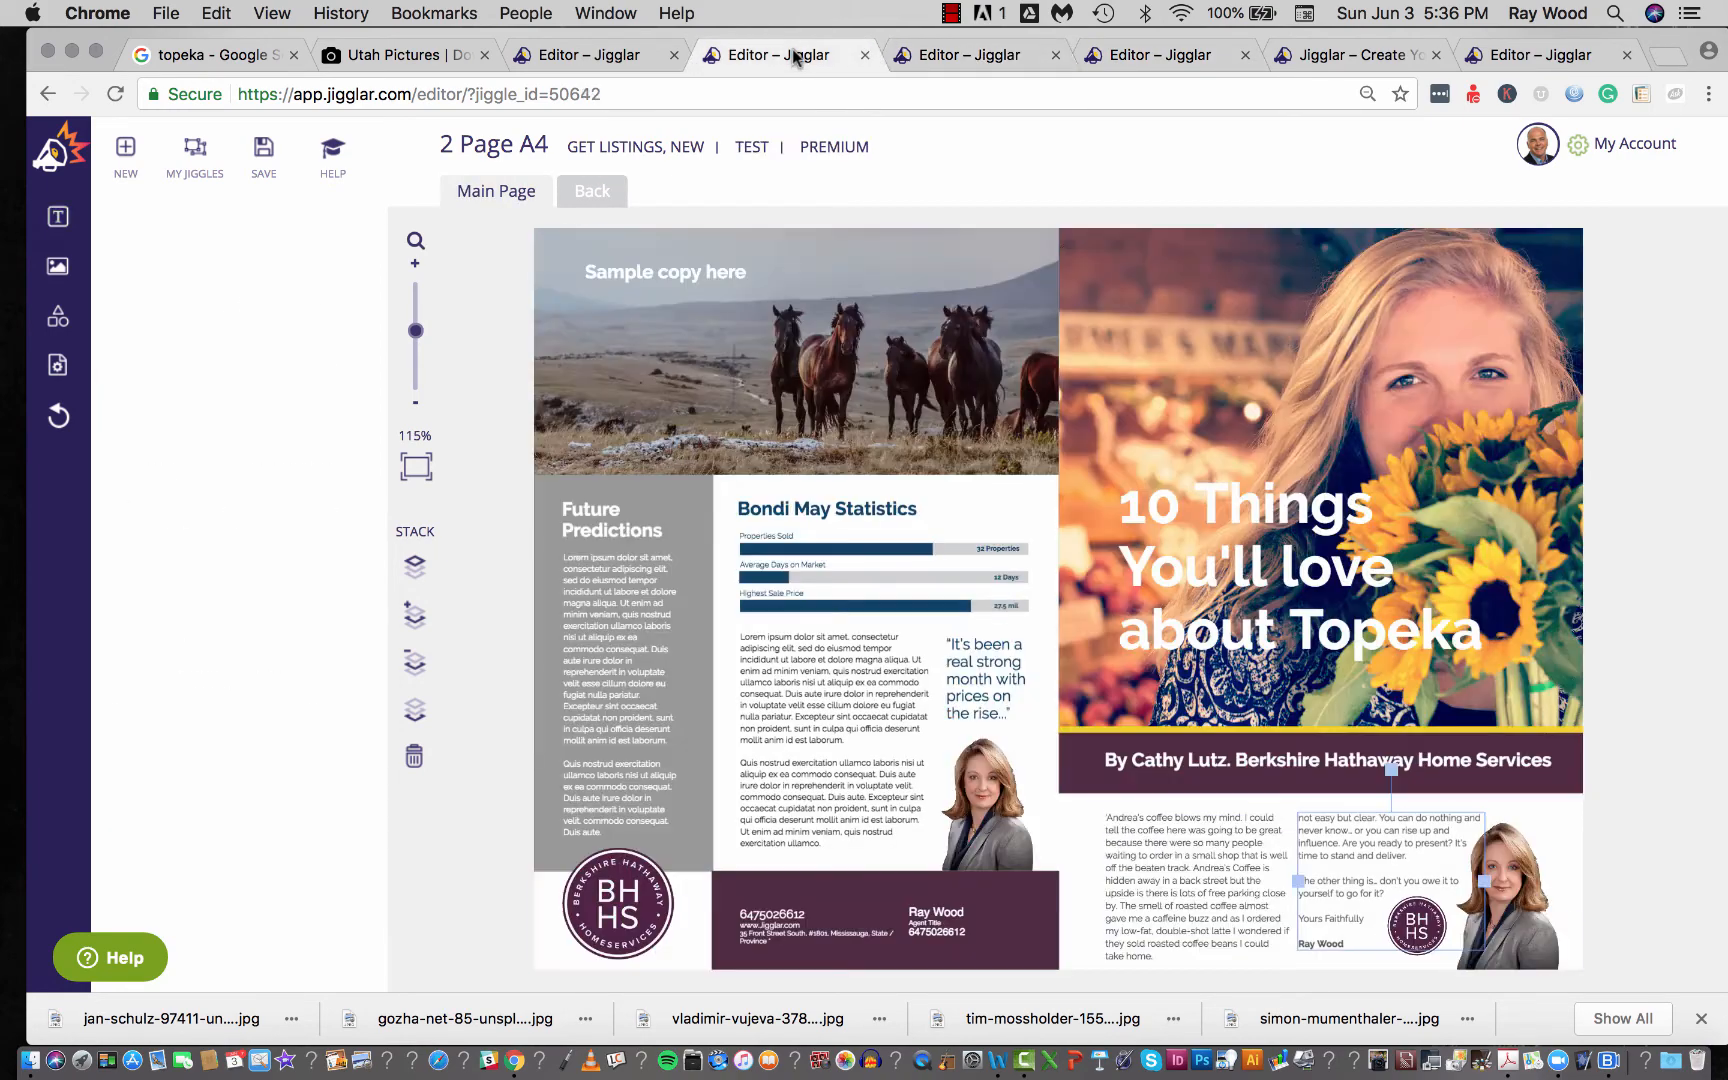
click(589, 62)
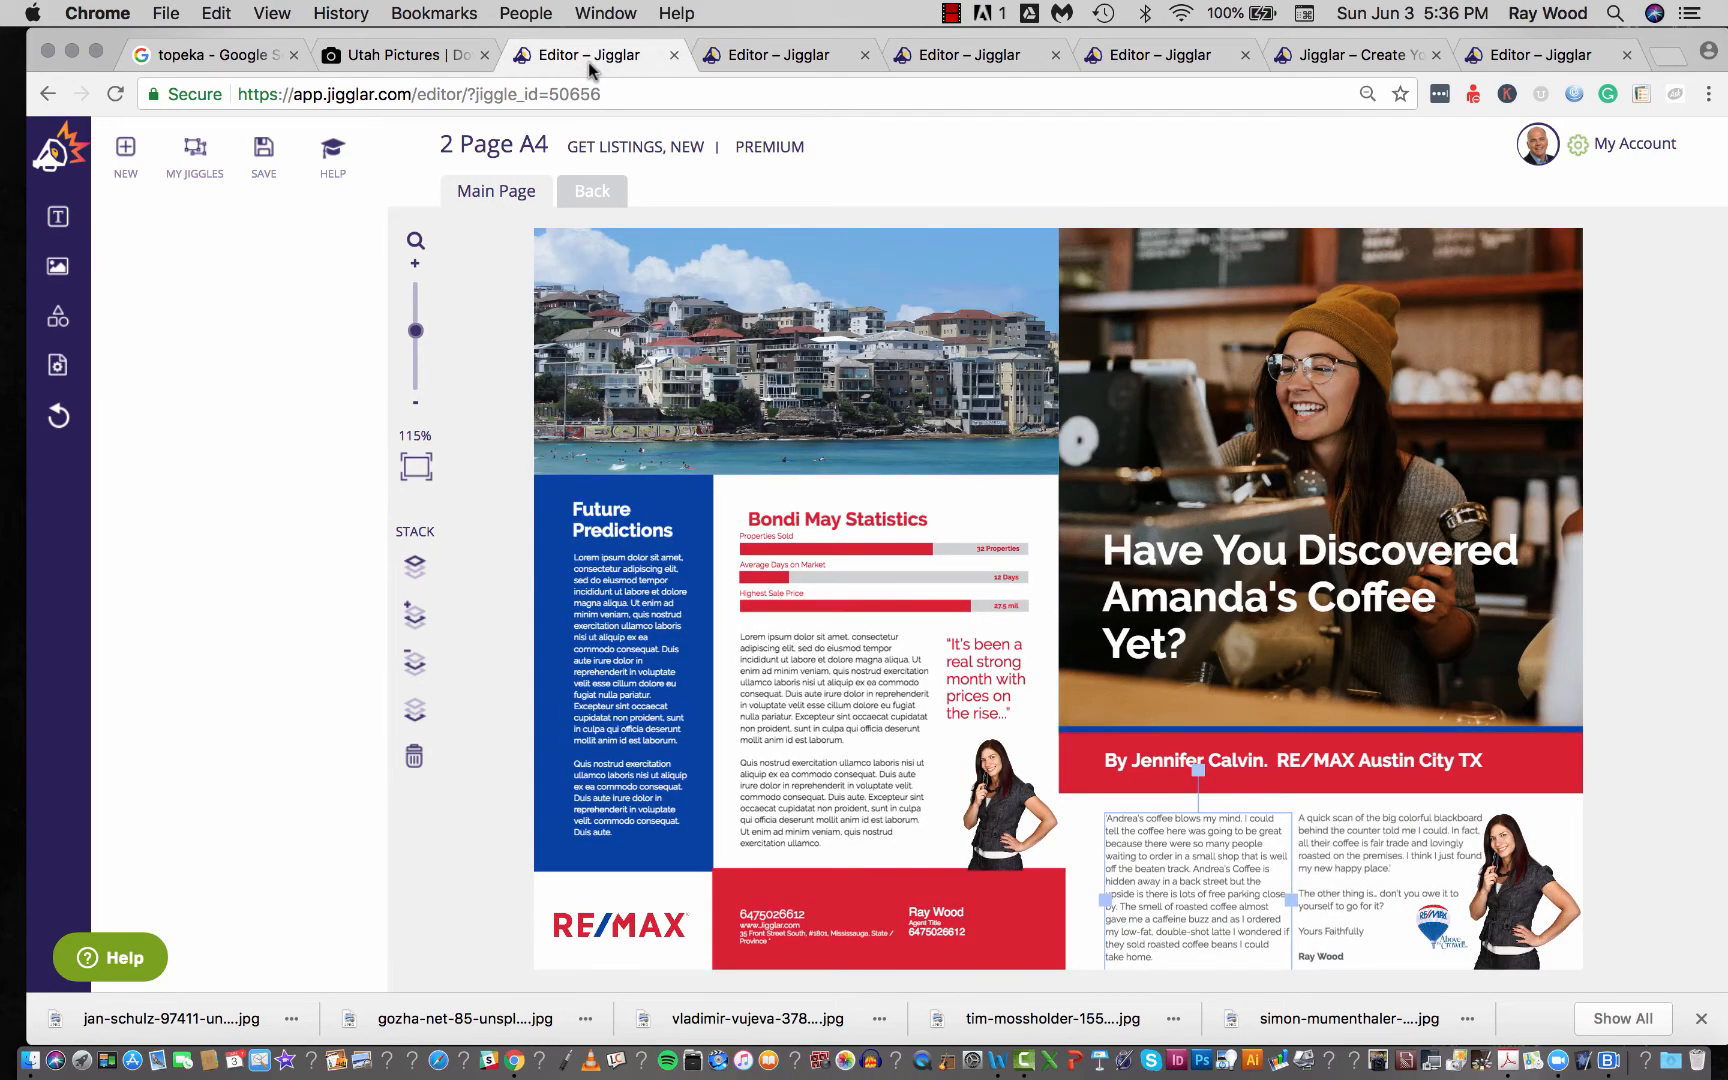
Switch to the Word document and review its newsletter steps #2 to #4 on images, the word doc and the template
key(ctrl+Up)
click(551, 355)
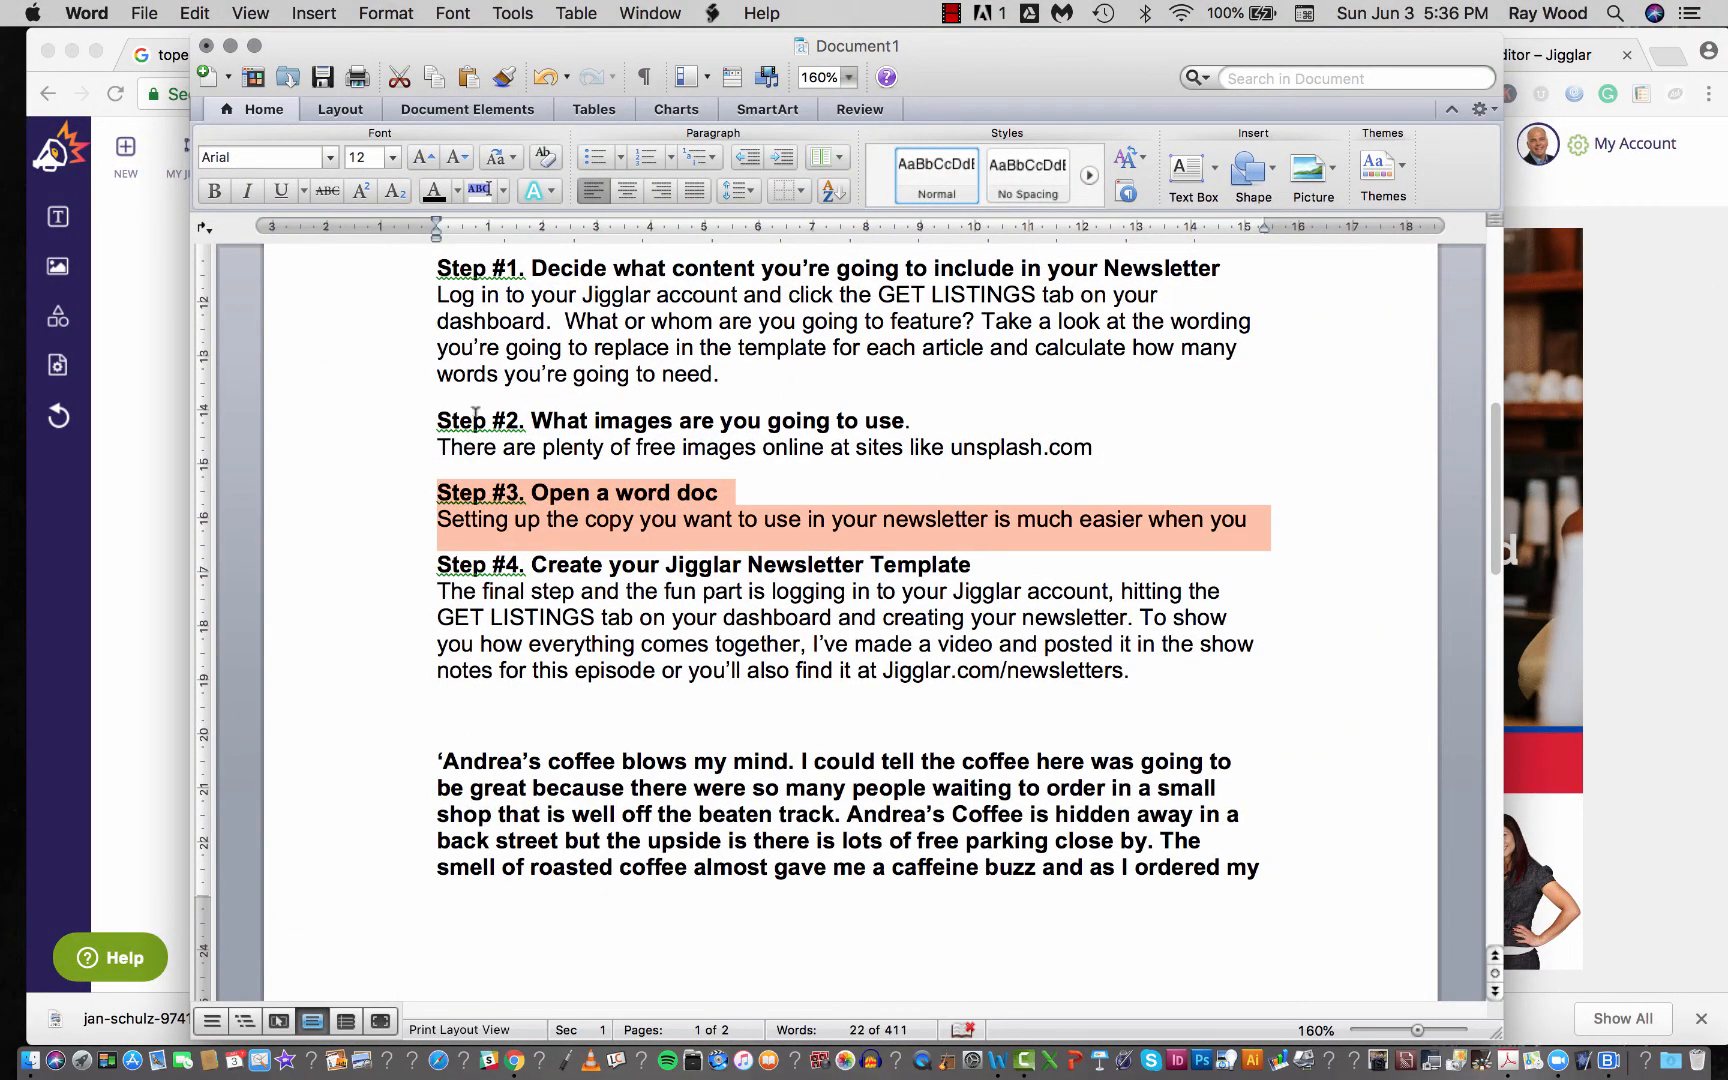
drag(437, 374, 905, 422)
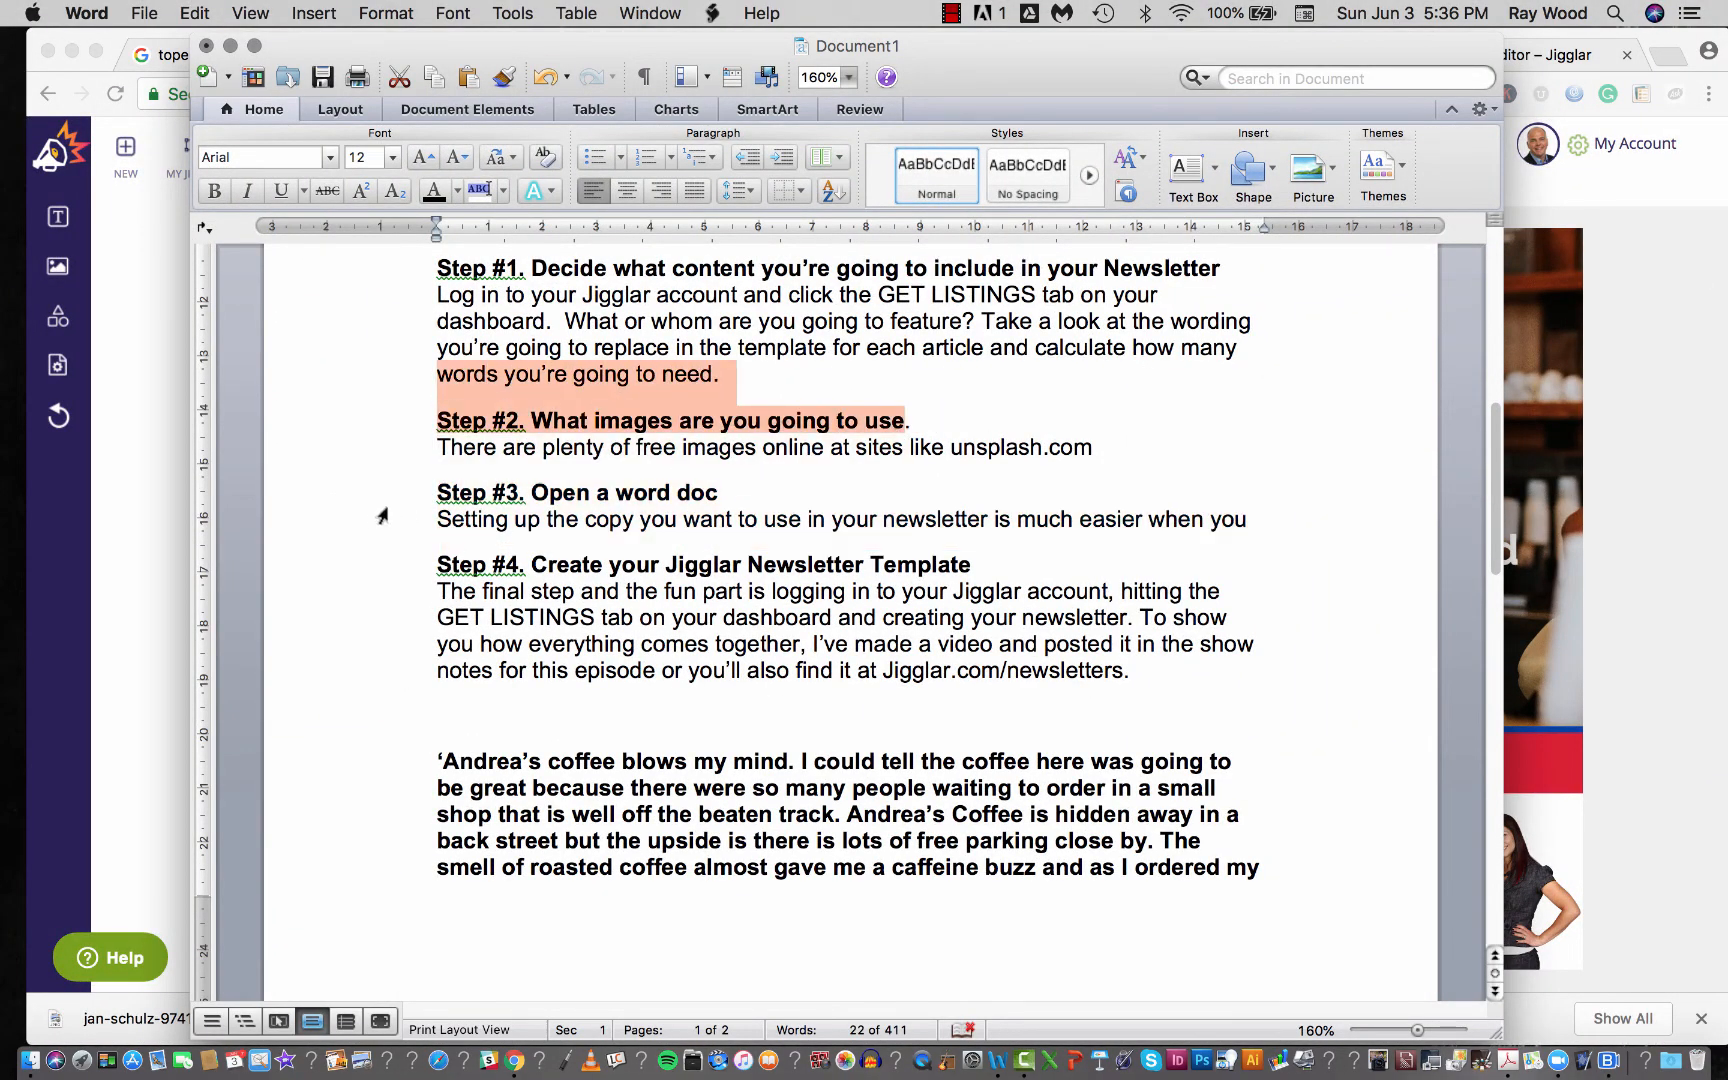
click(400, 493)
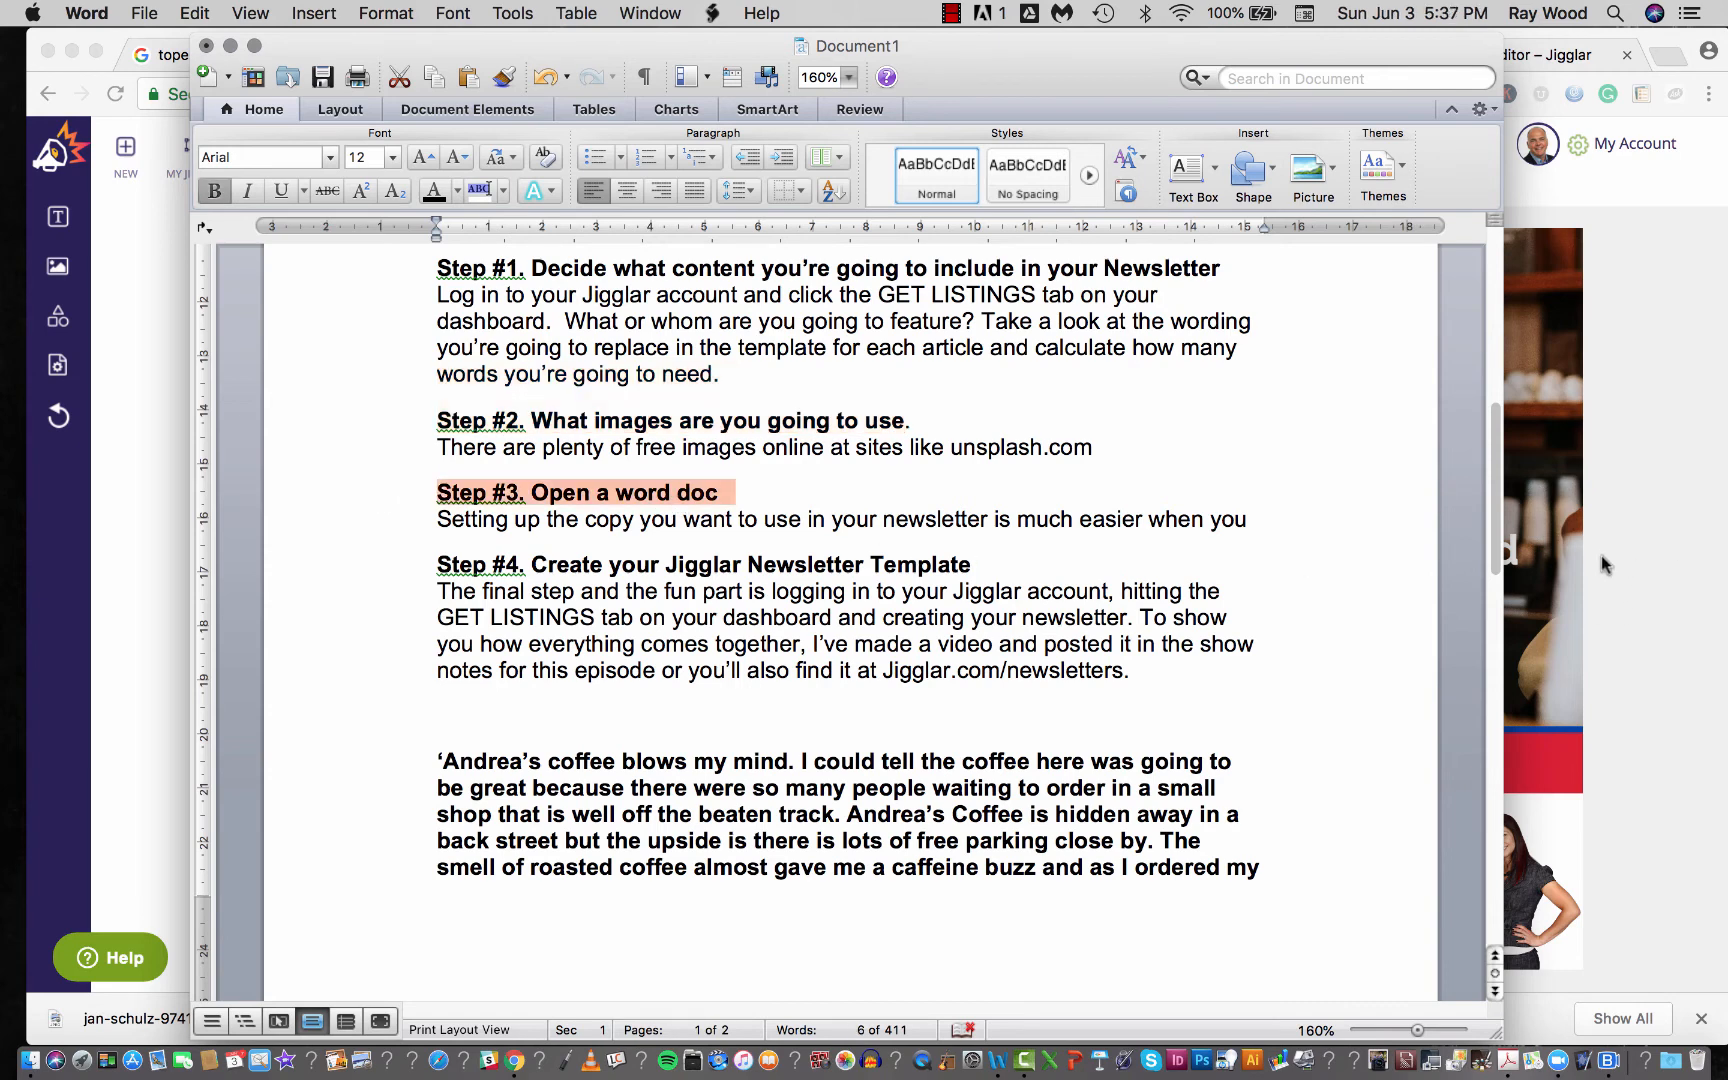
click(481, 597)
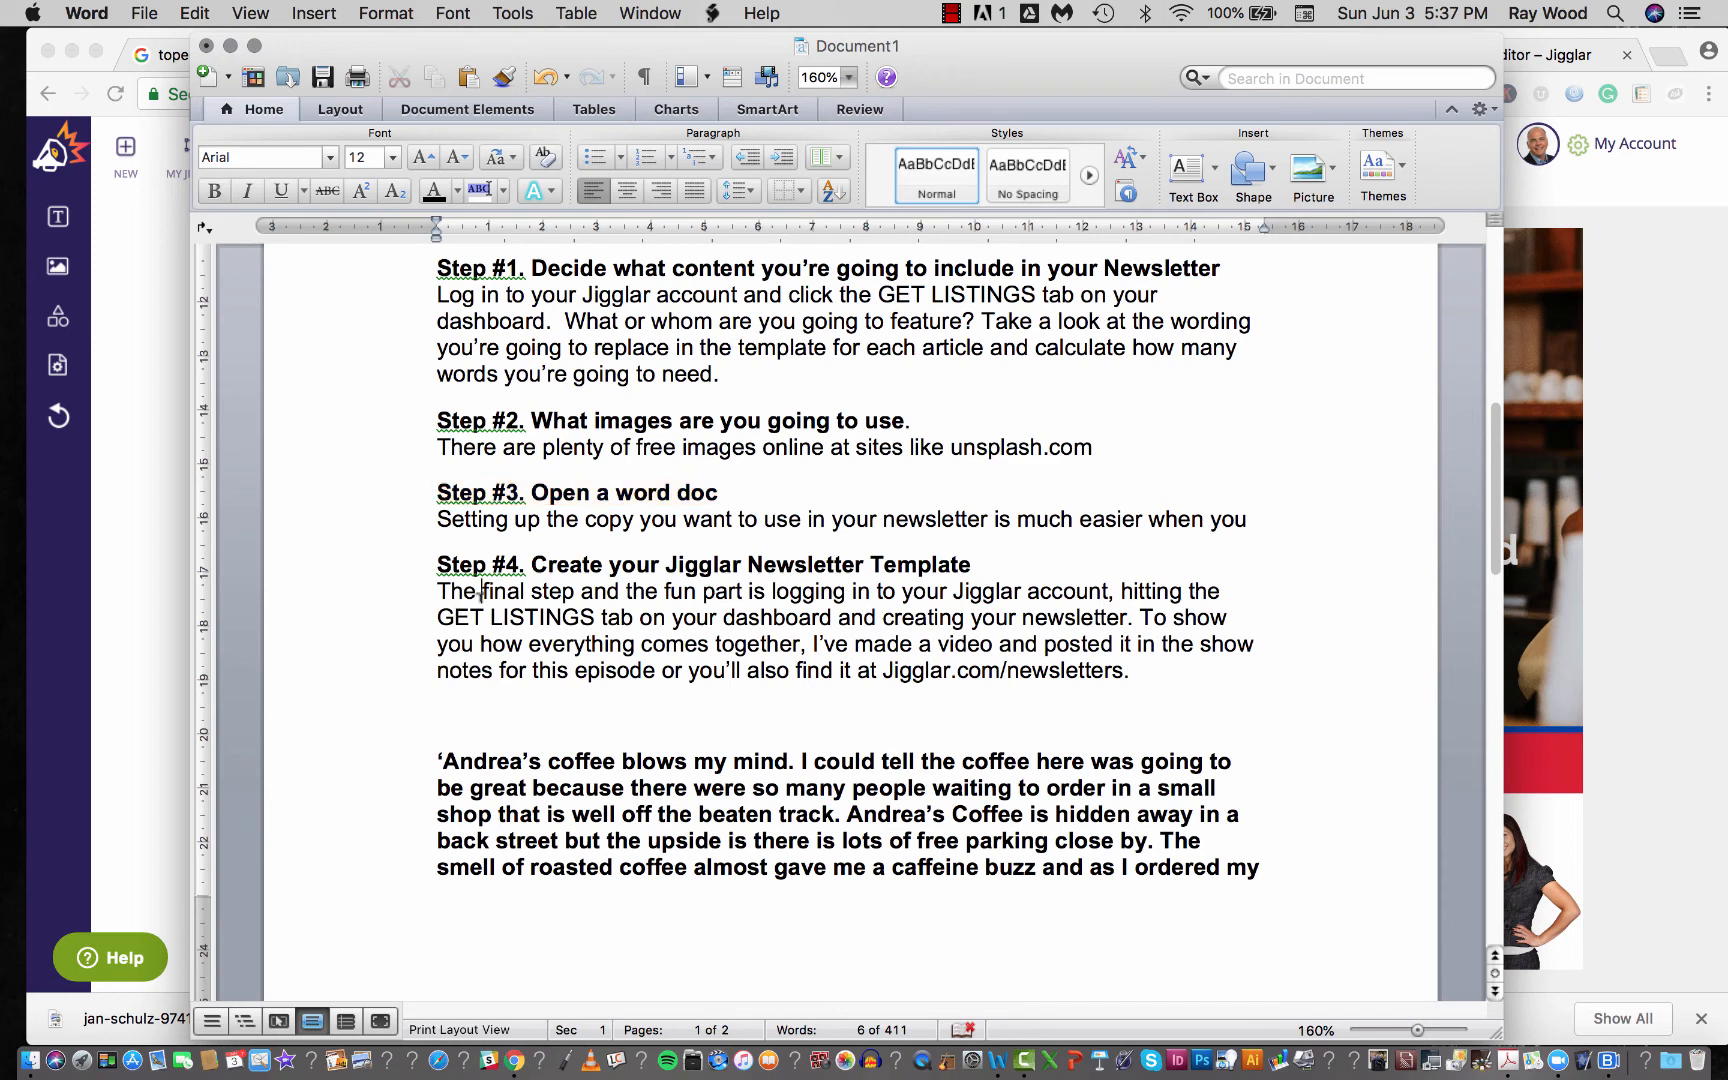
drag(417, 571, 852, 686)
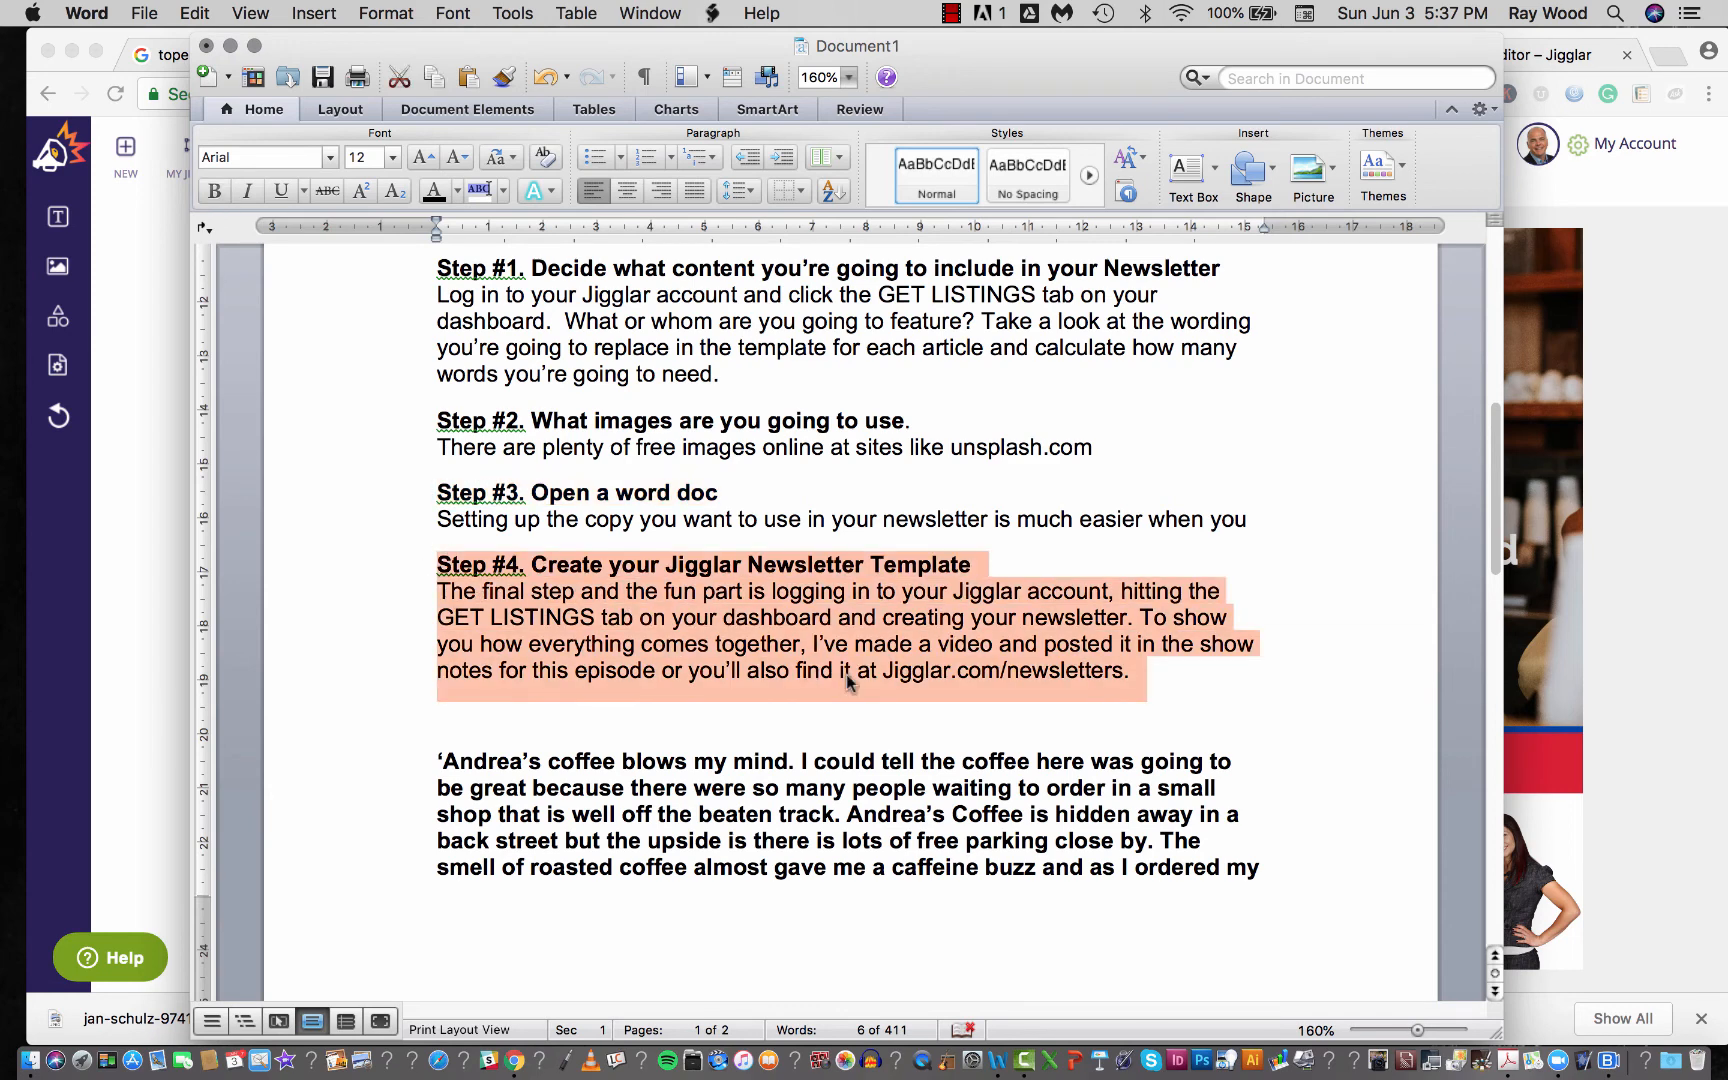
Switch back to Chrome, glance over the other newsletters and template gallery, and return to the Discovering Utah newsletter with nothing selected
click(1651, 490)
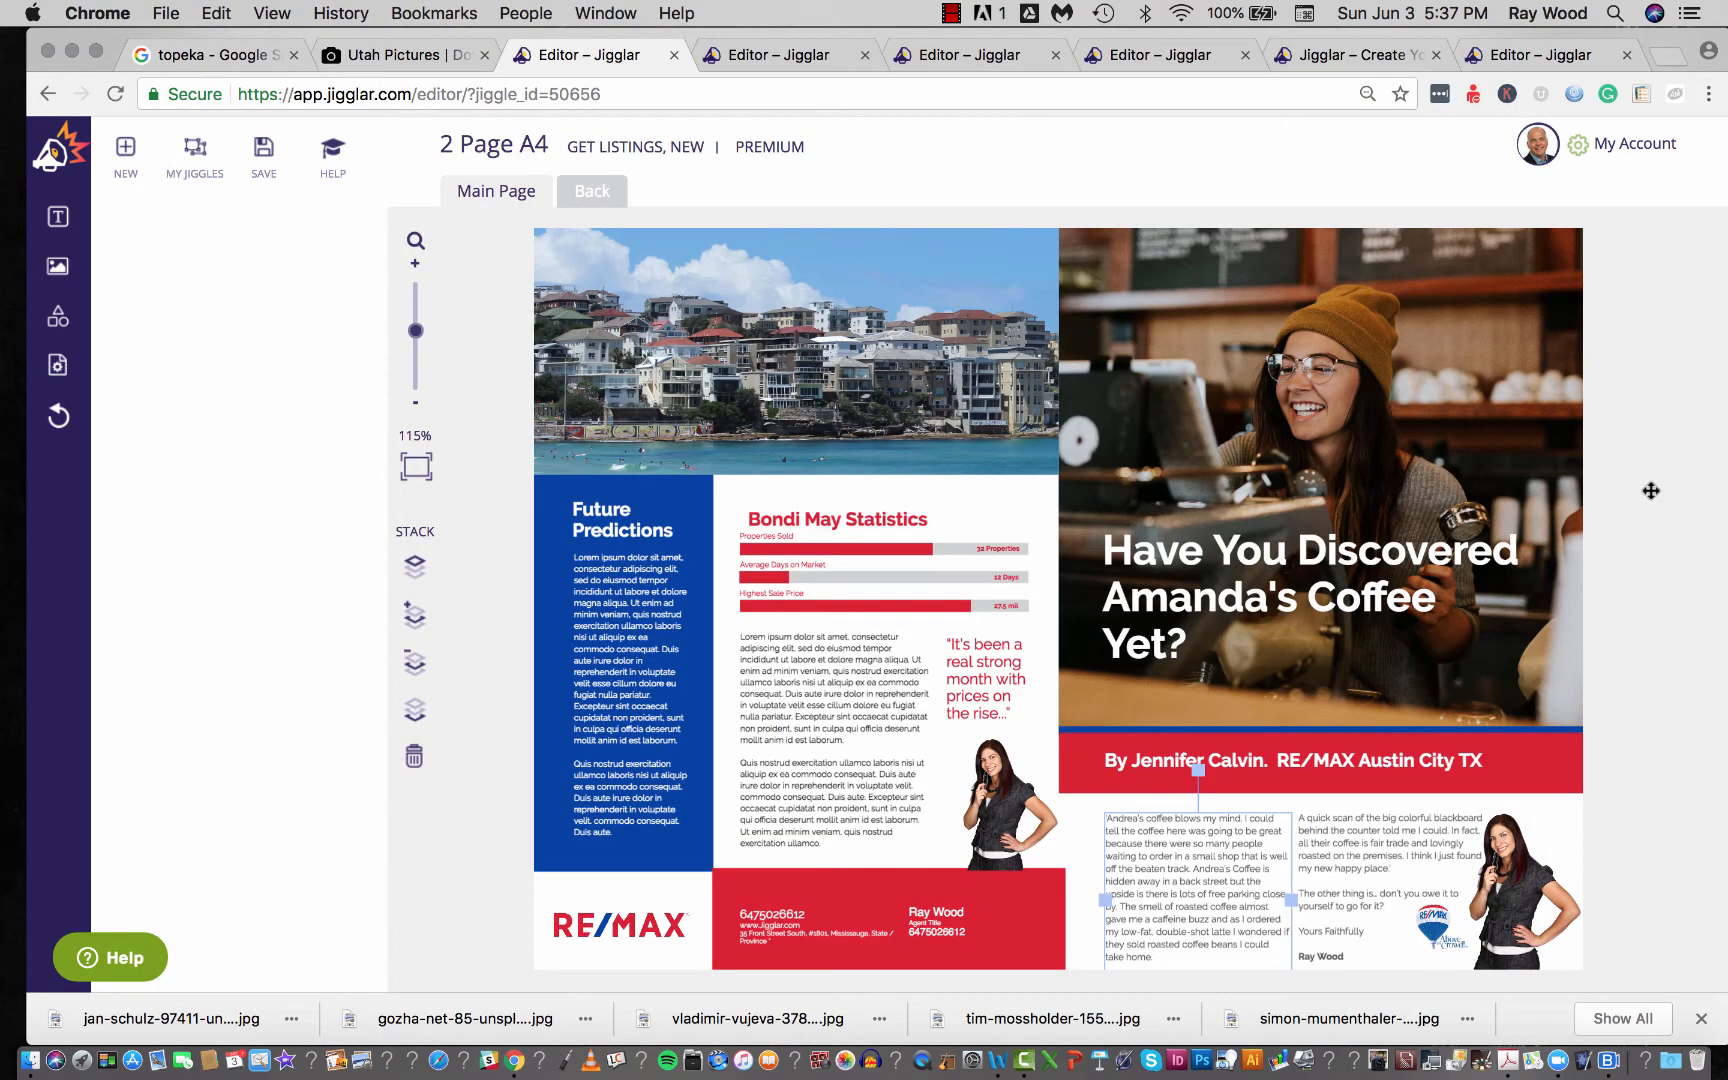
click(1174, 51)
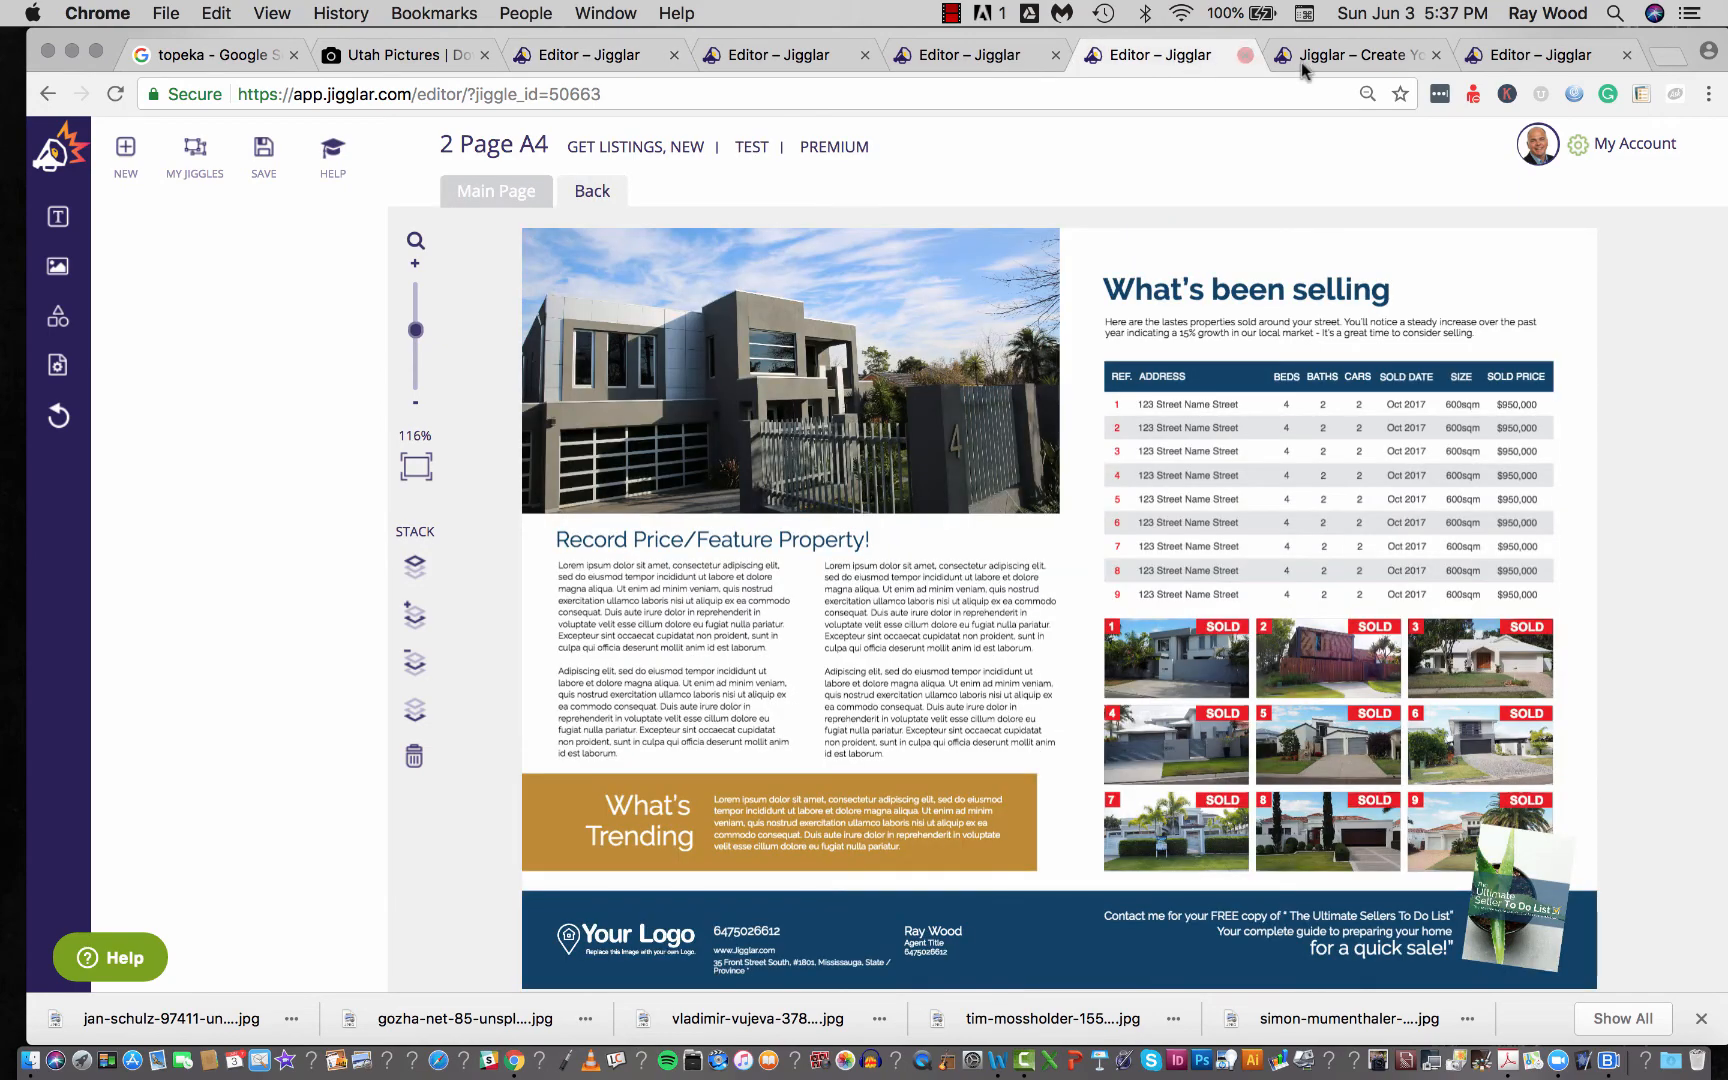
click(1355, 53)
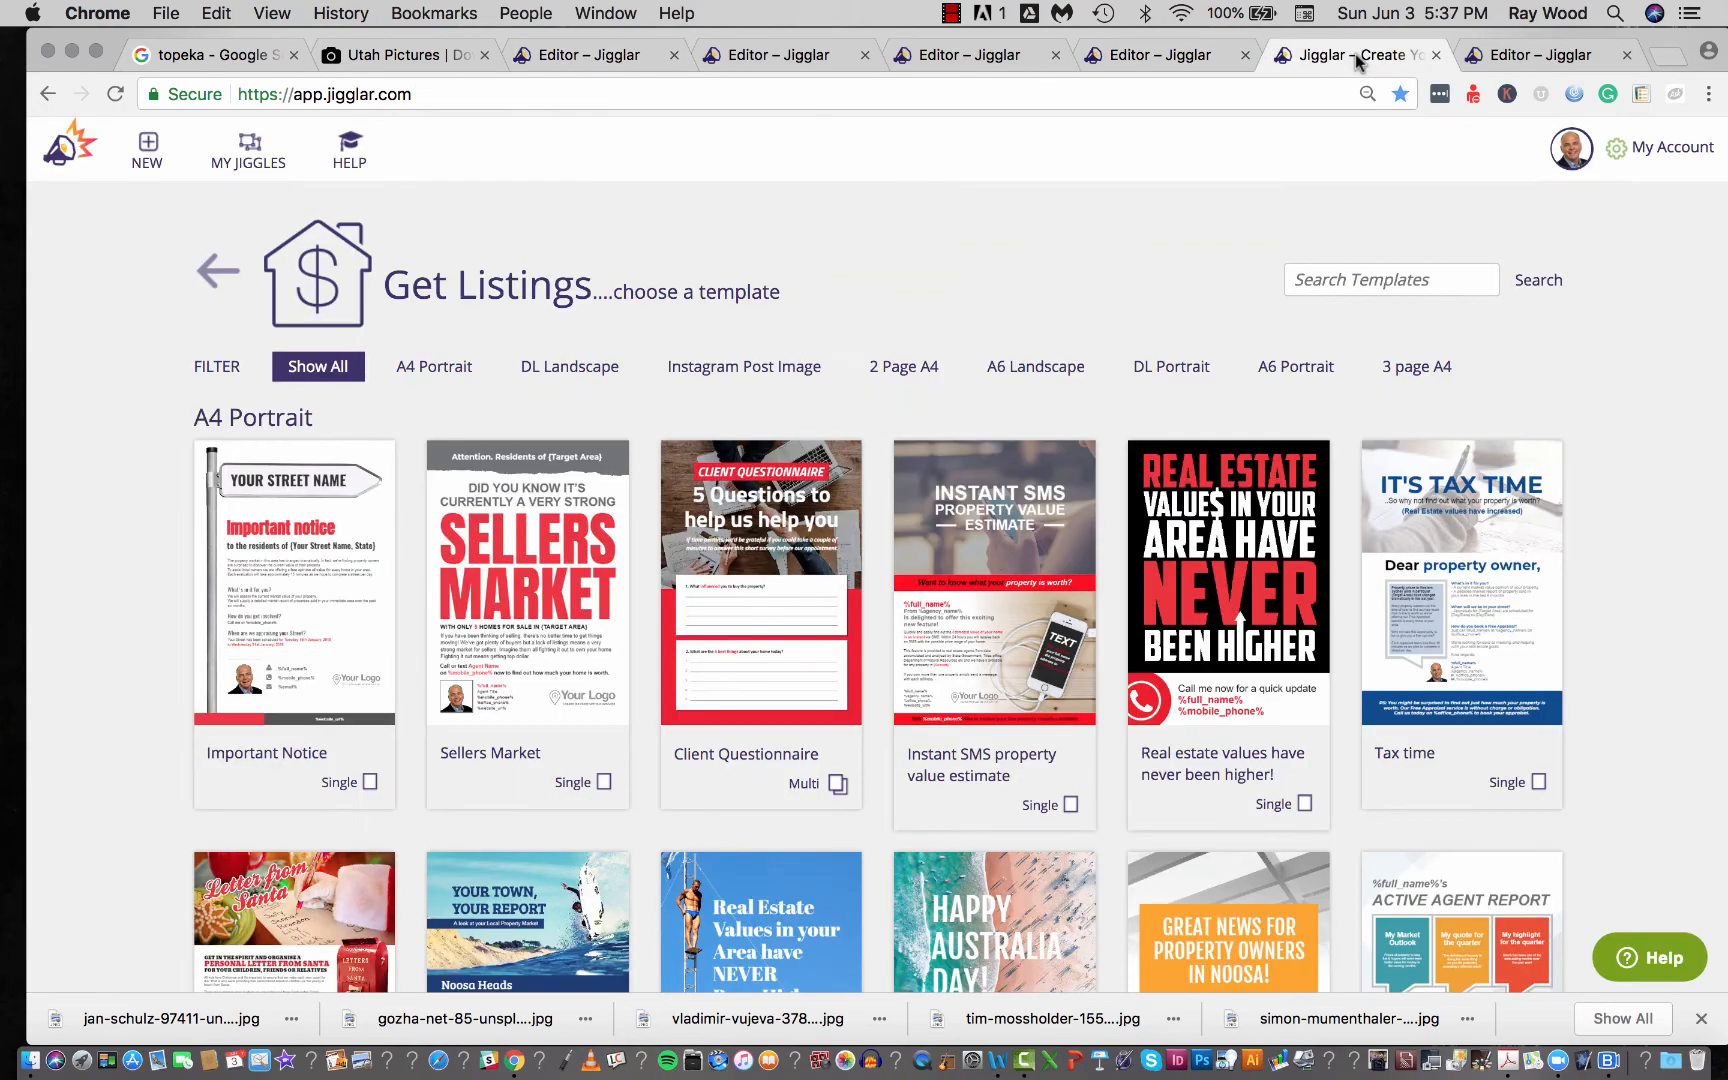
click(975, 49)
click(785, 62)
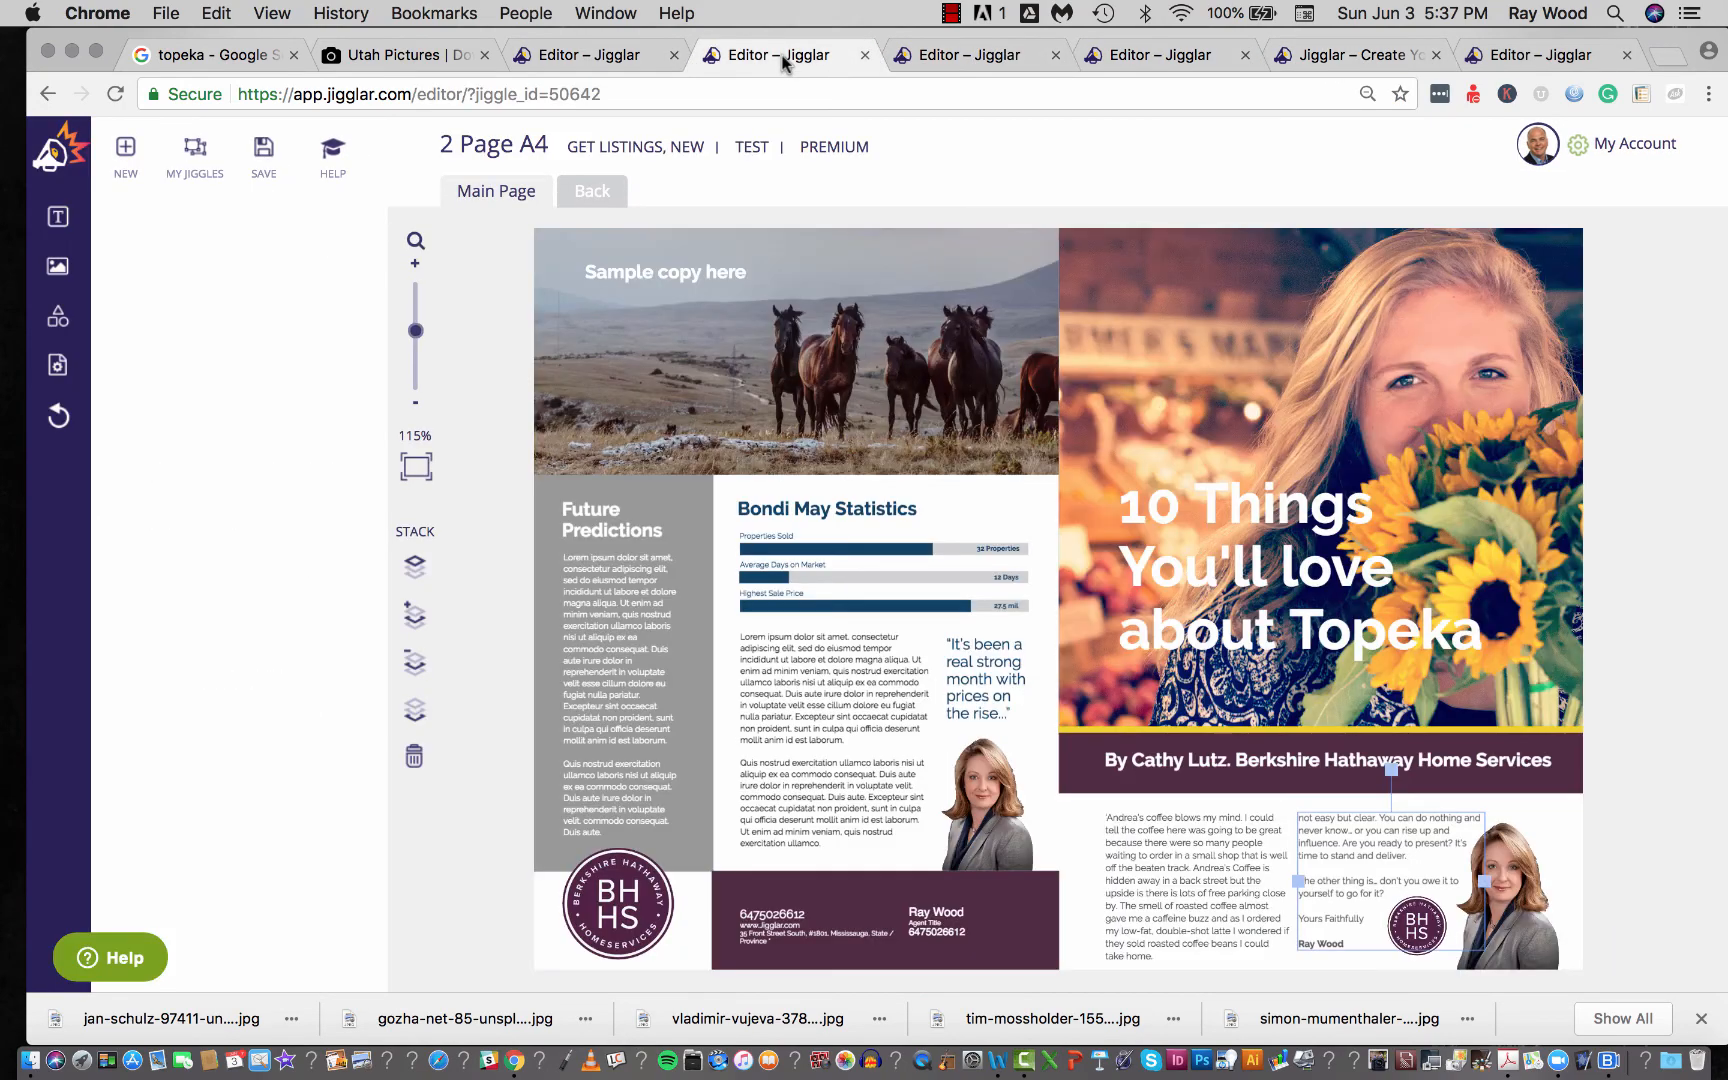
click(1553, 54)
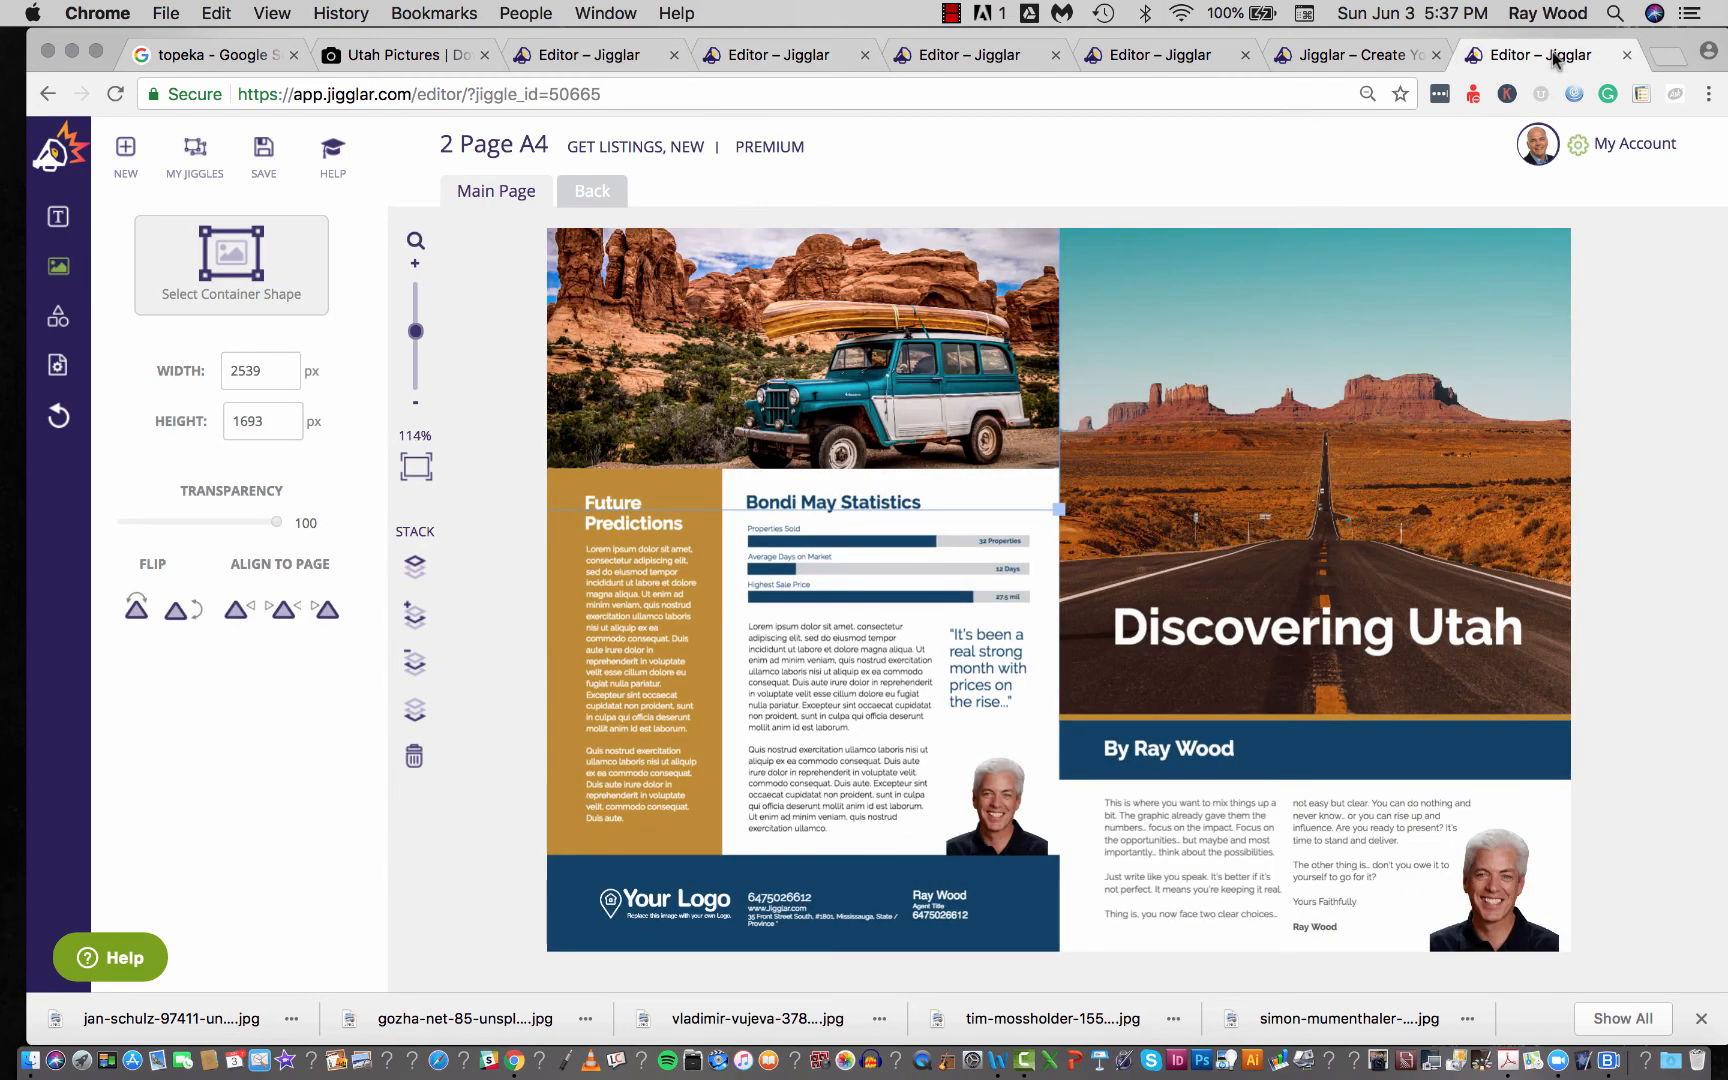
click(1650, 706)
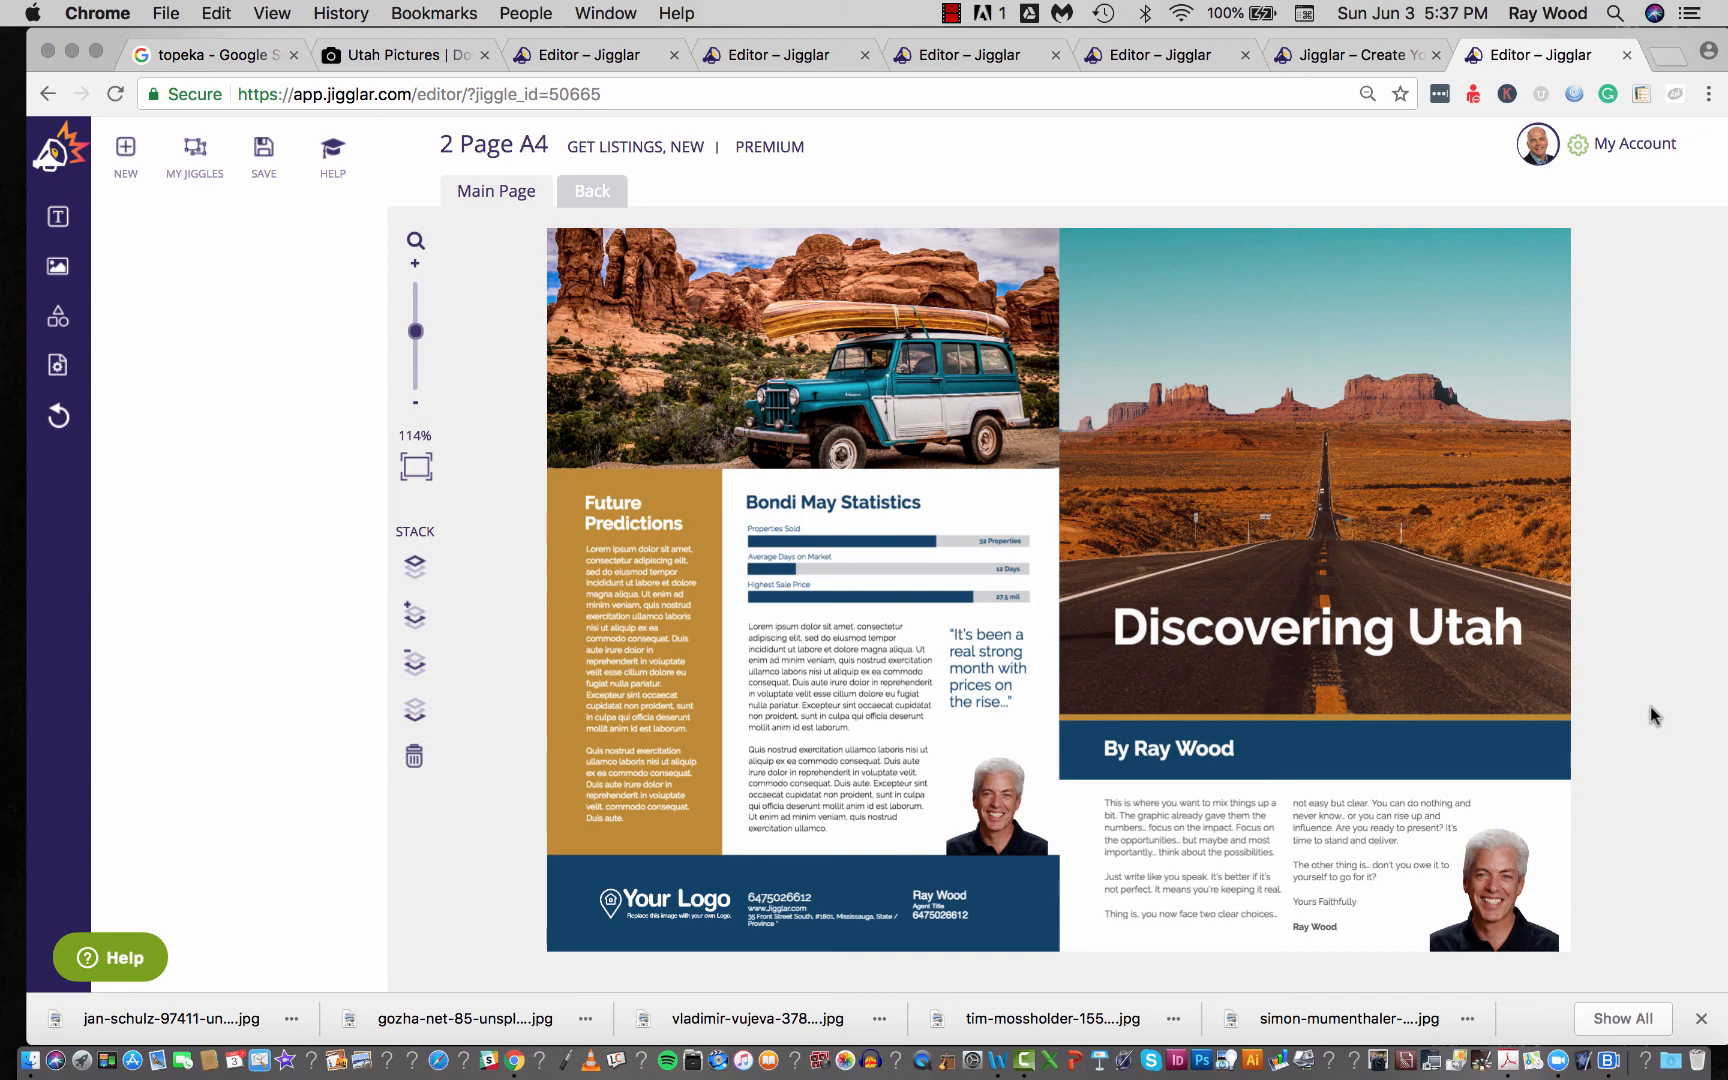
click(951, 13)
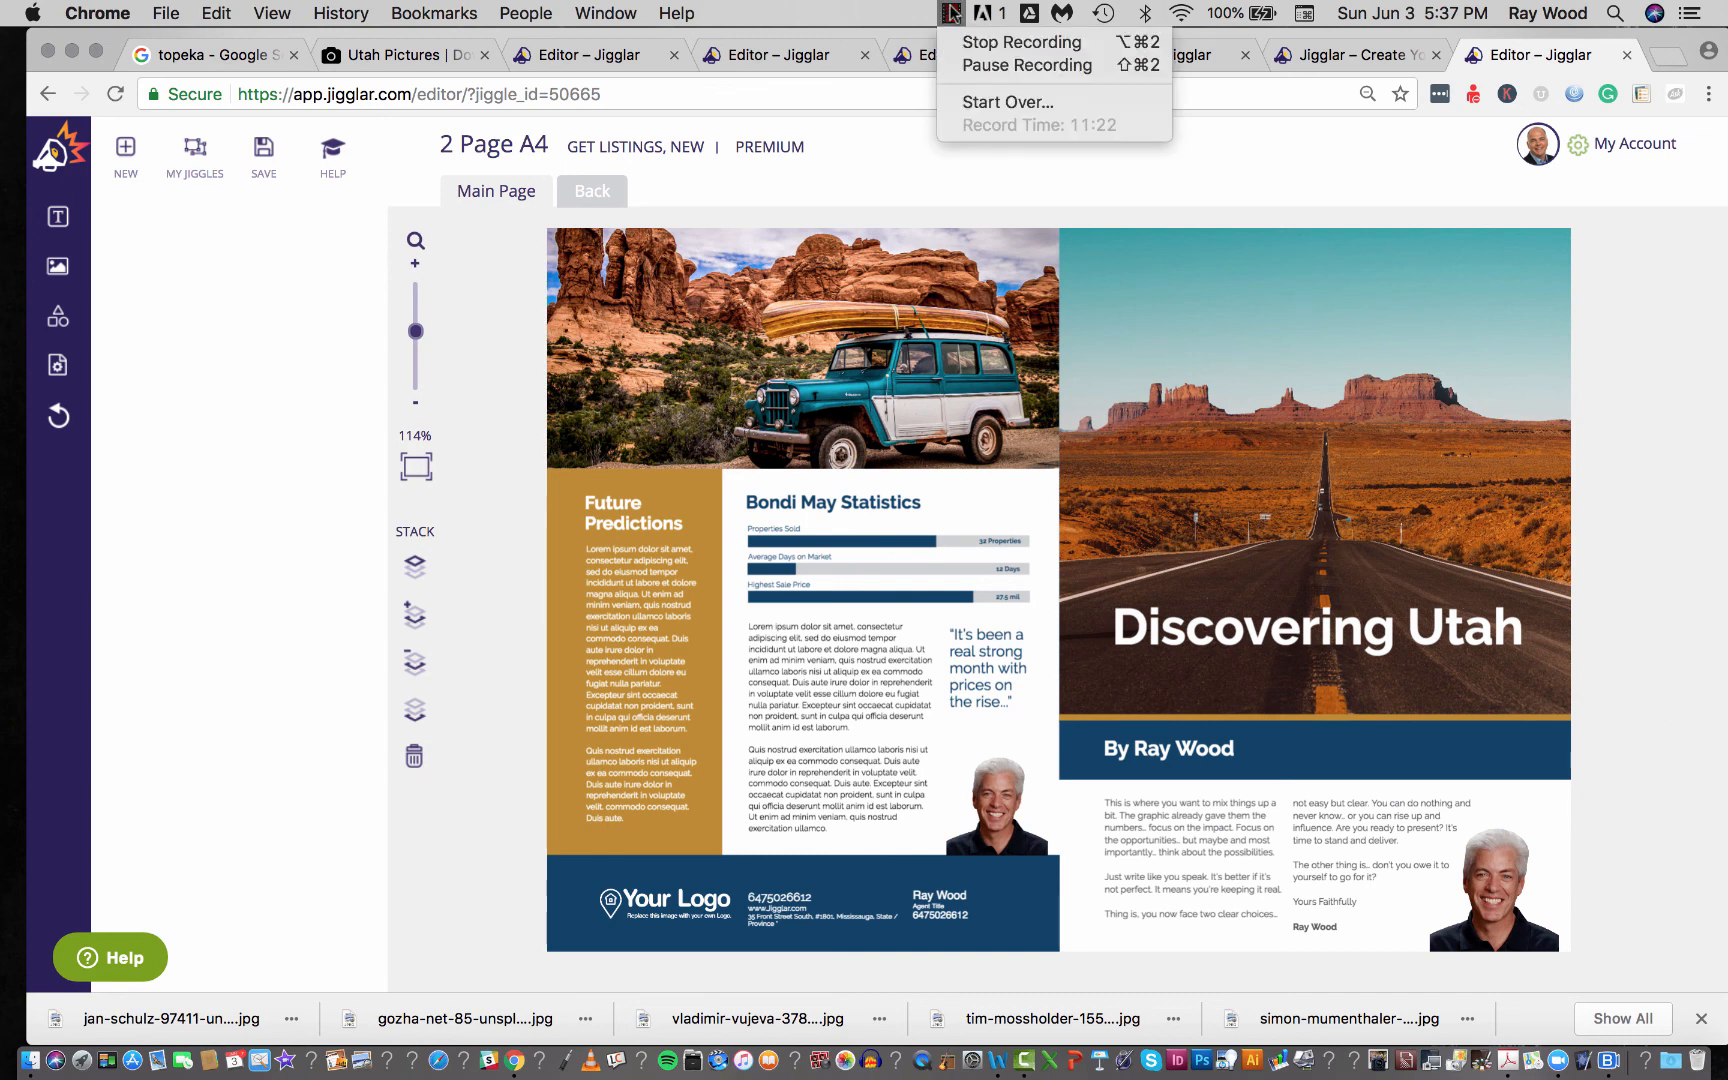